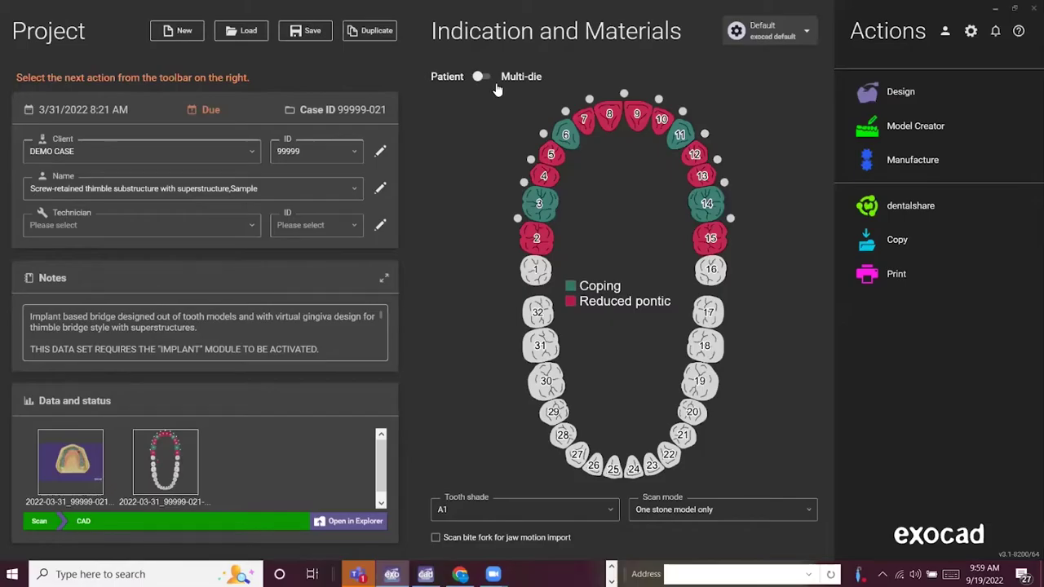
Review the work type, material and parameter settings assigned to teeth 2 and 3 in the indication chart.
mouse_move(536, 241)
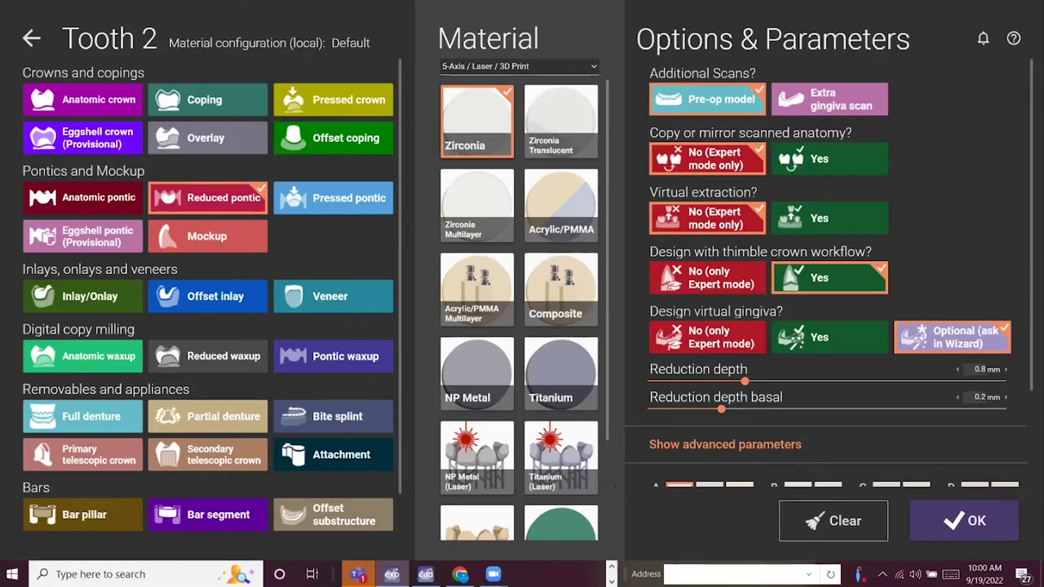
key("Escape")
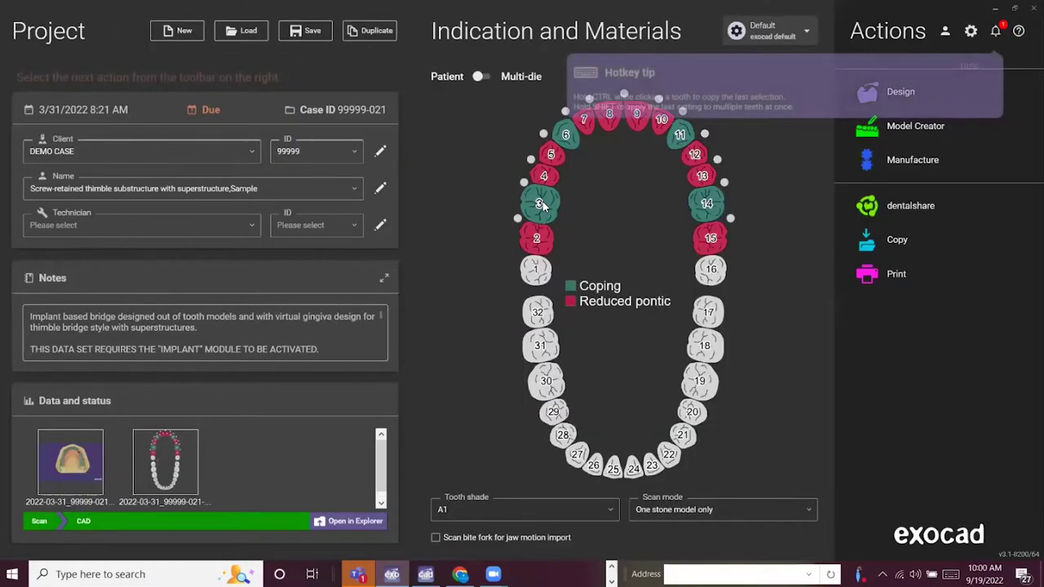
left_click(544, 205, "ctrl")
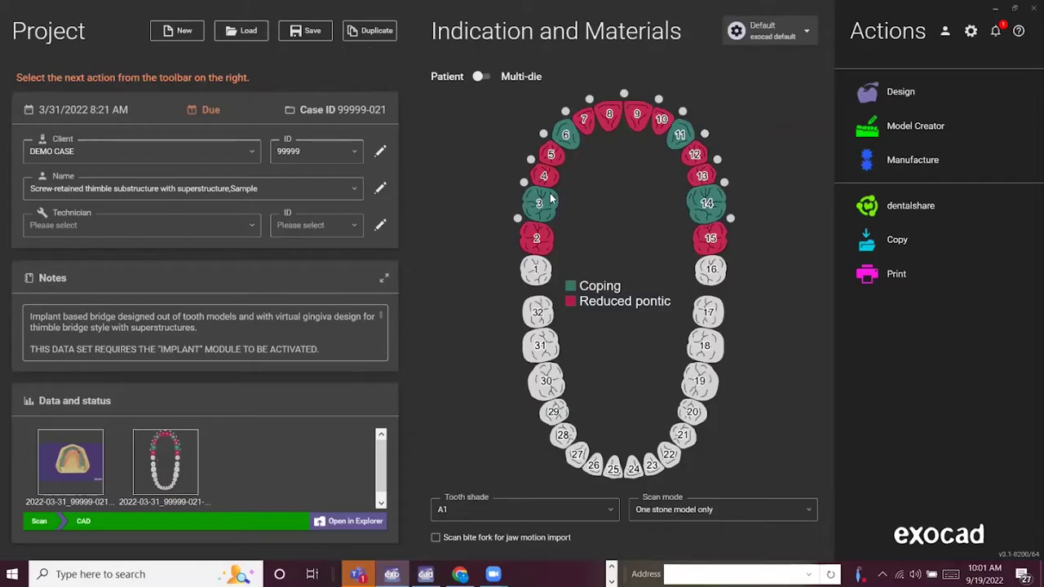
mouse_move(547, 205)
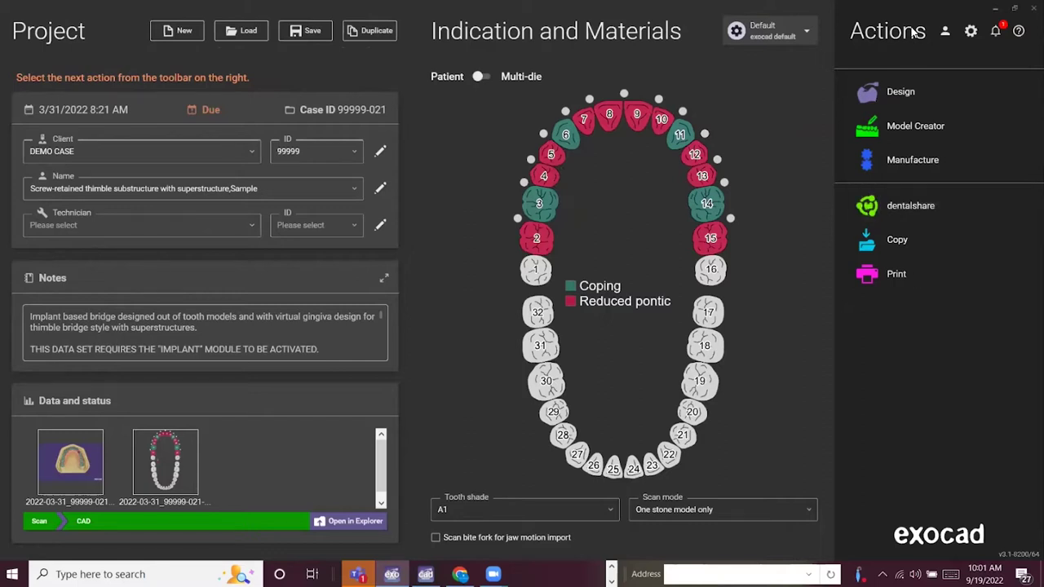
Start designing the case from scratch with the scan data only and dismiss the screen settings notice.
left_click(905, 93)
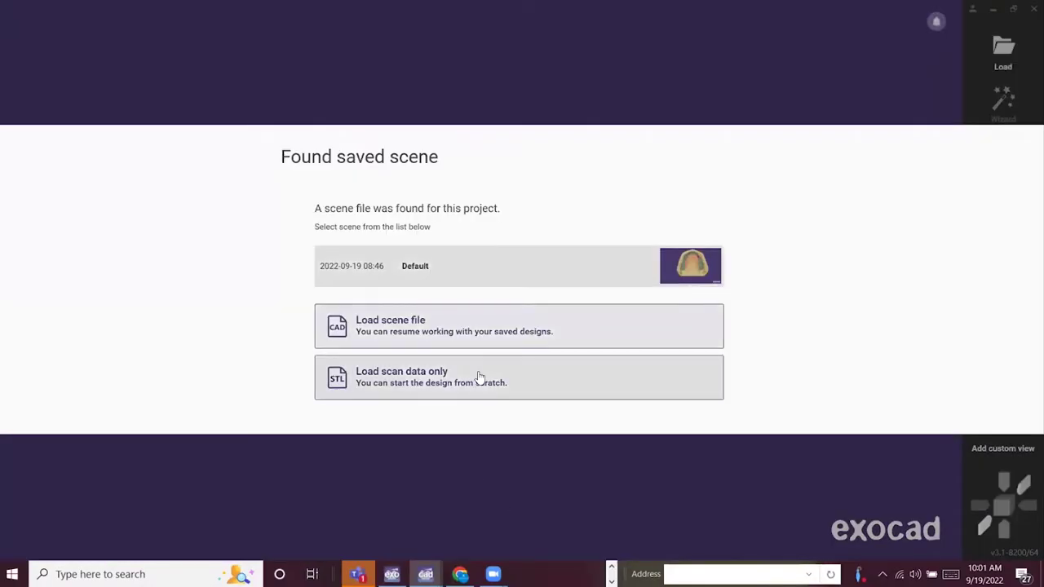
left_click(479, 380)
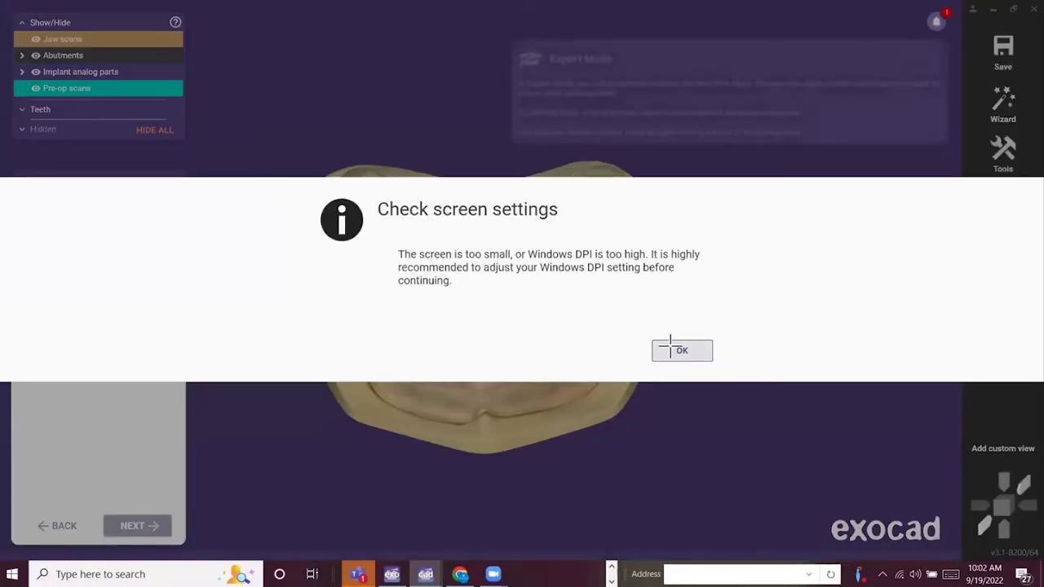
left_click(667, 348)
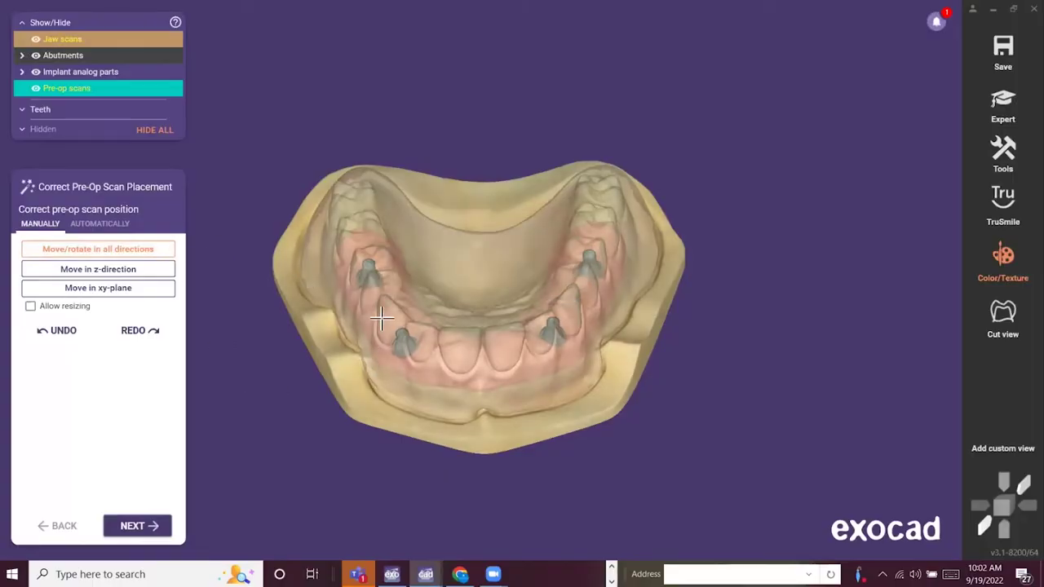
Check the pre-op scan's fit on the jaw scan, accept its placement and skip Smile Creator.
right_click_drag(557, 384, 556, 387)
right_click_drag(457, 280, 456, 279)
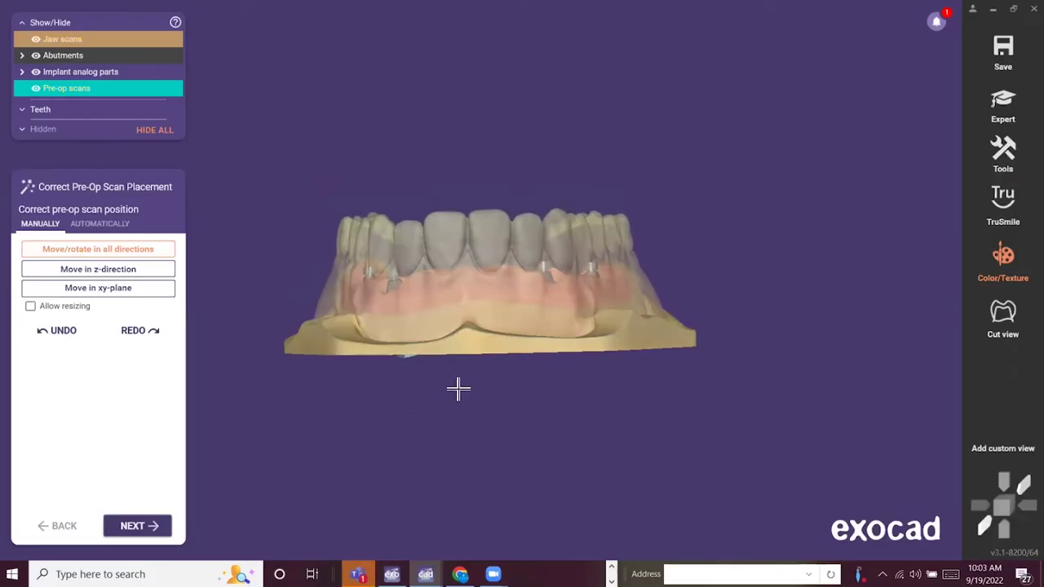
right_click_drag(458, 388, 455, 386)
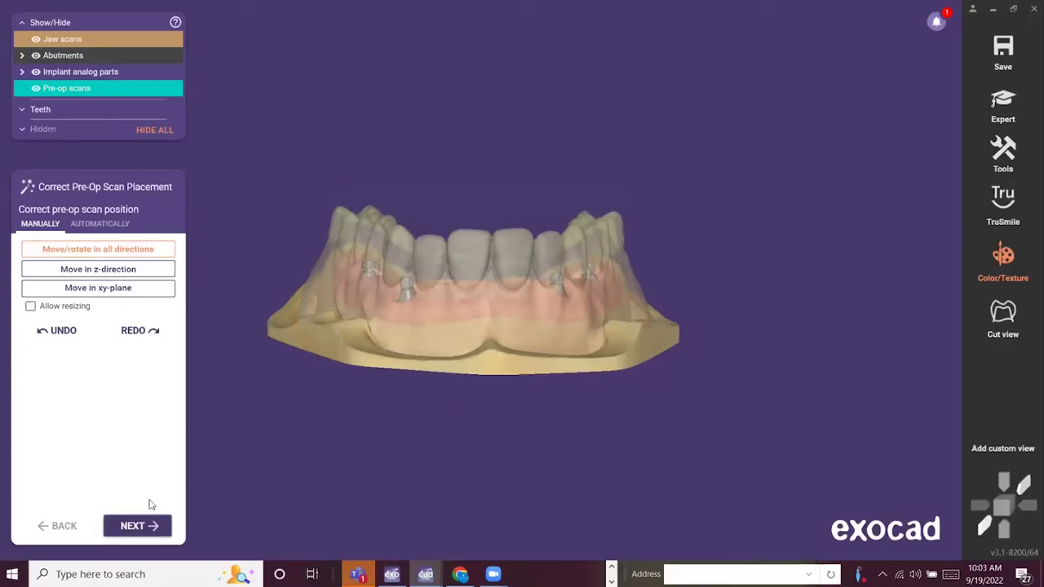
left_click(82, 224)
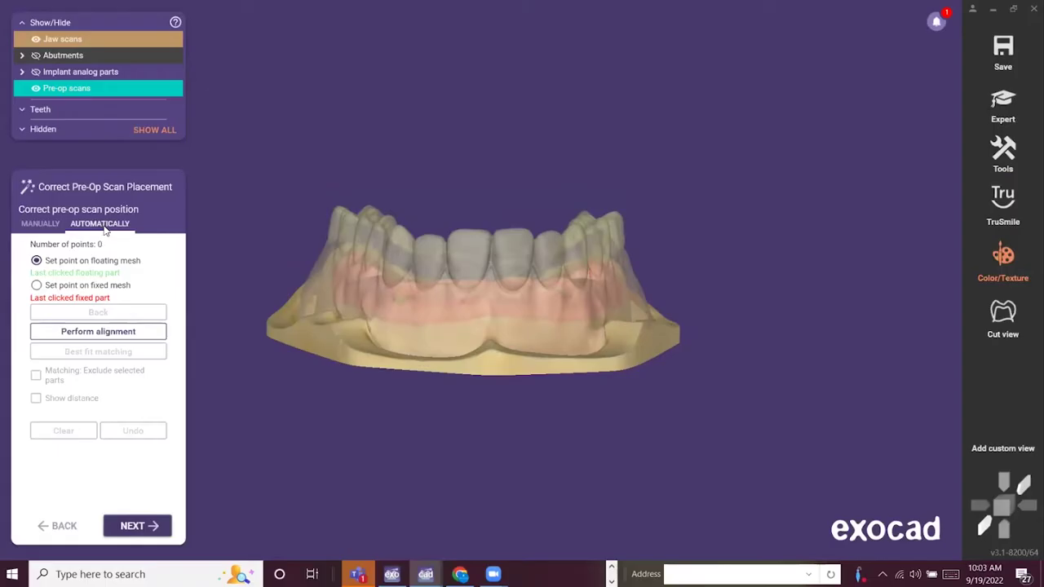
left_click(54, 224)
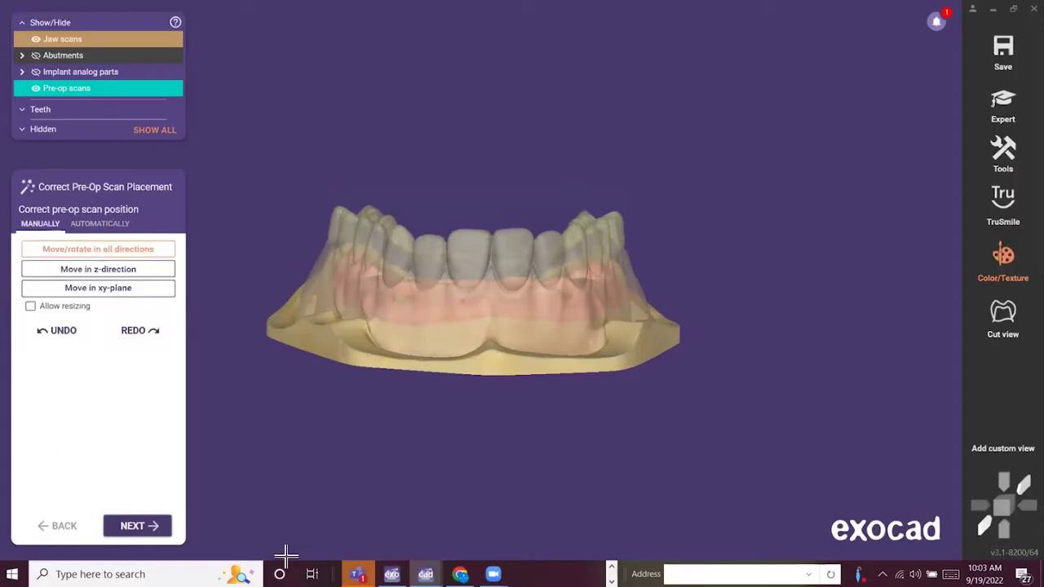
left_click(137, 526)
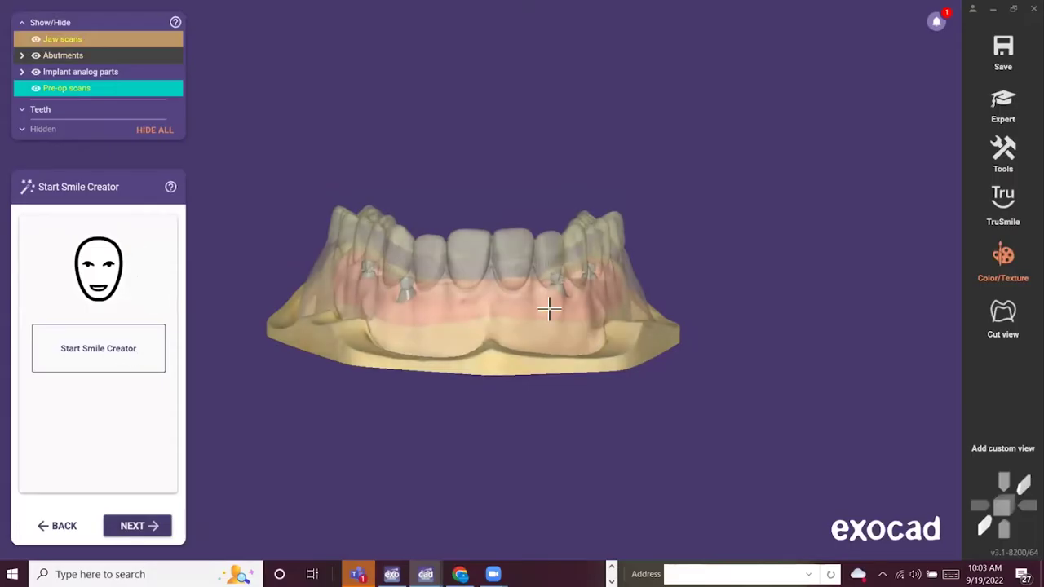
left_click(152, 527)
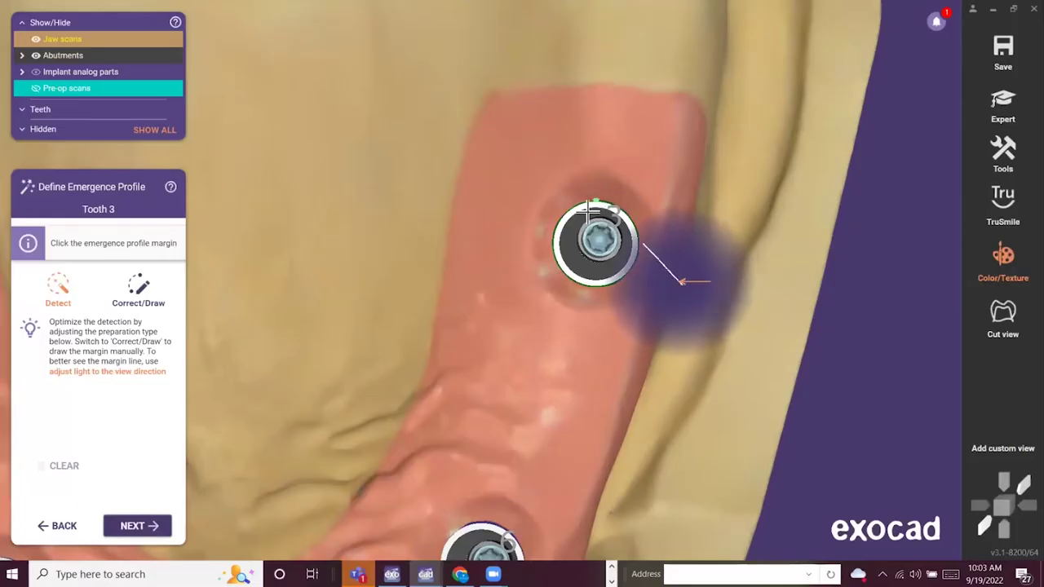
Detect the emergence profile margin for tooth 3 by marking four points around its implant abutment.
left_click(573, 194)
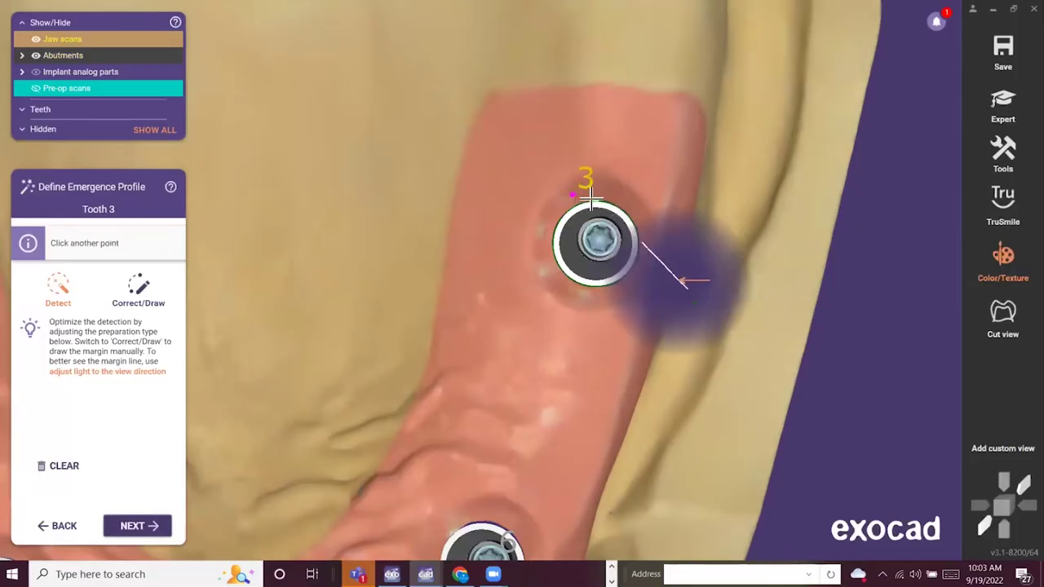
left_click(646, 236)
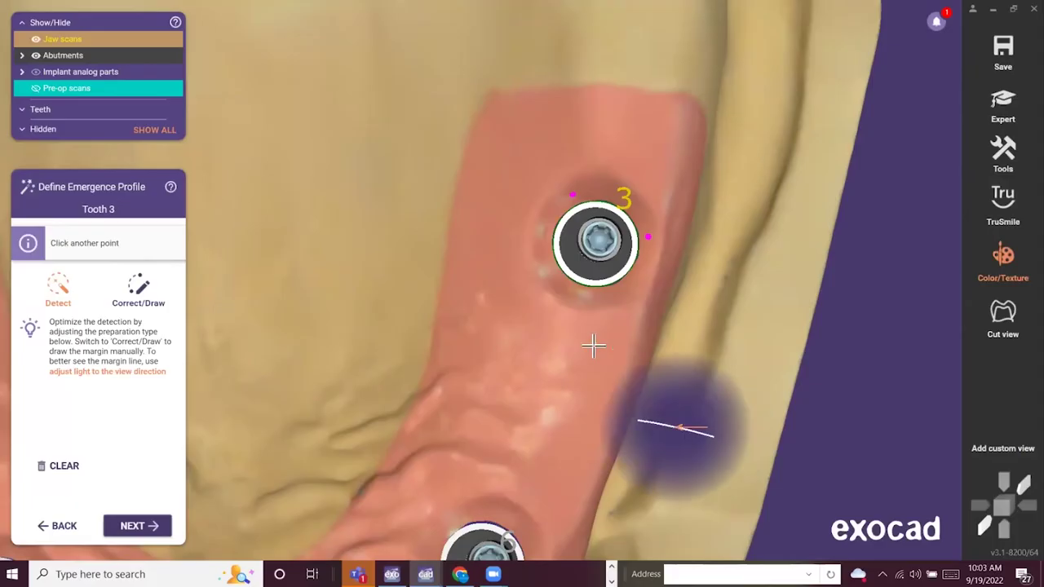
left_click(538, 240)
left_click(584, 299)
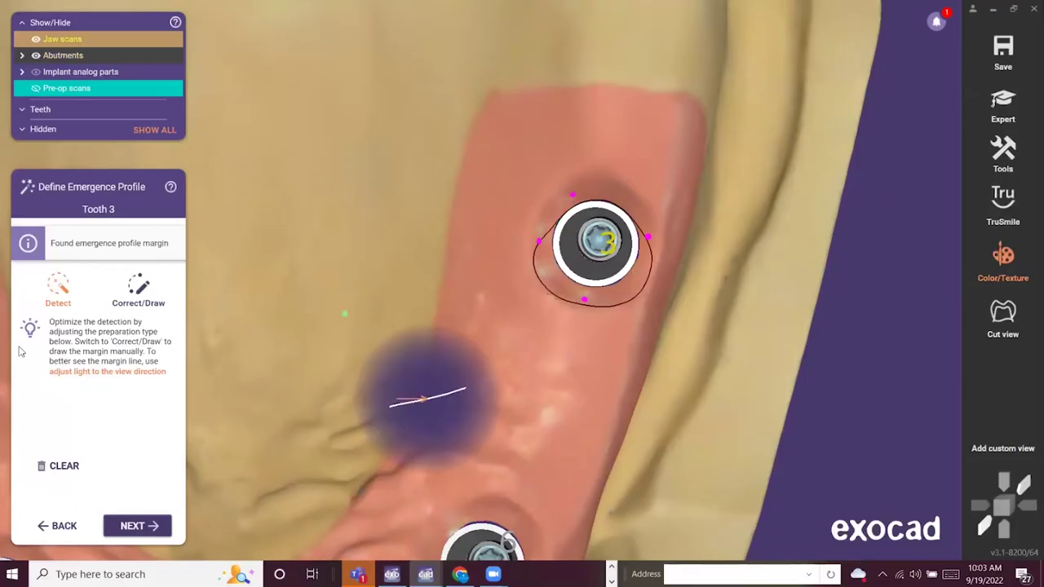
Correct tooth 3's emergence margin by freely redrawing its distal part farther out from the abutment on the gingiva.
left_click(161, 291)
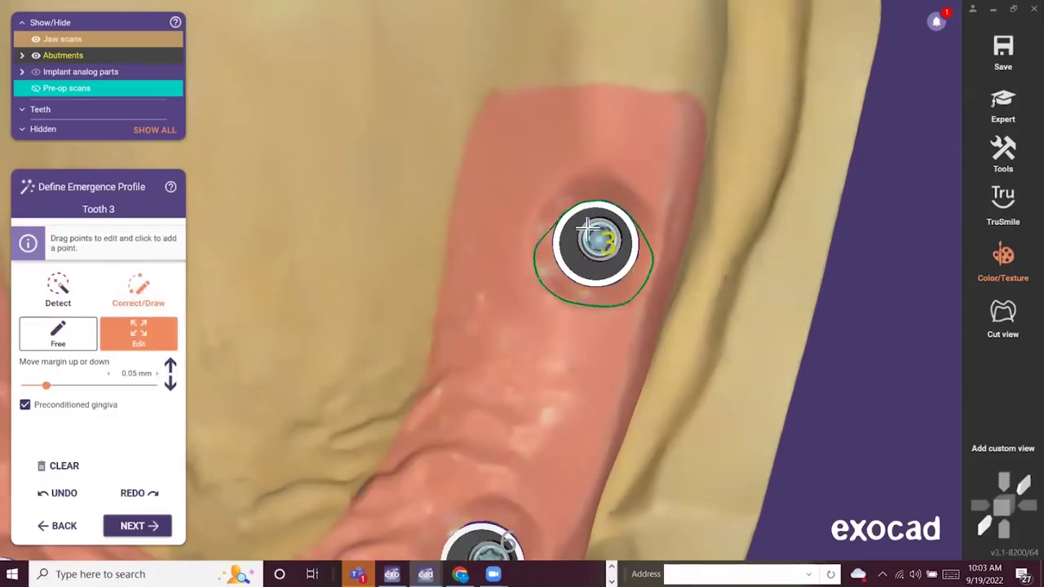
scroll(555, 236, "up", 3)
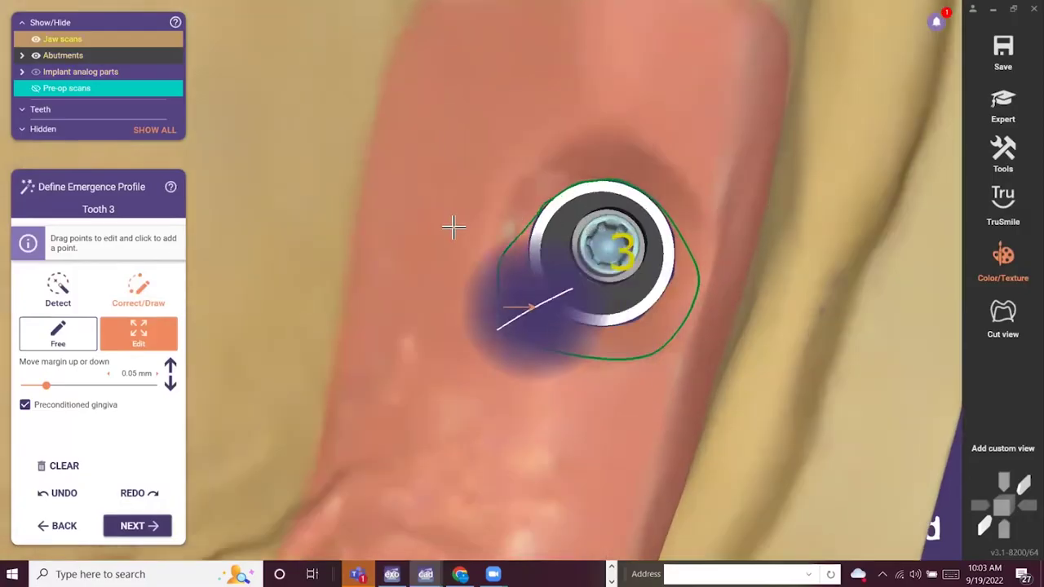
left_click(61, 340)
left_click(515, 217)
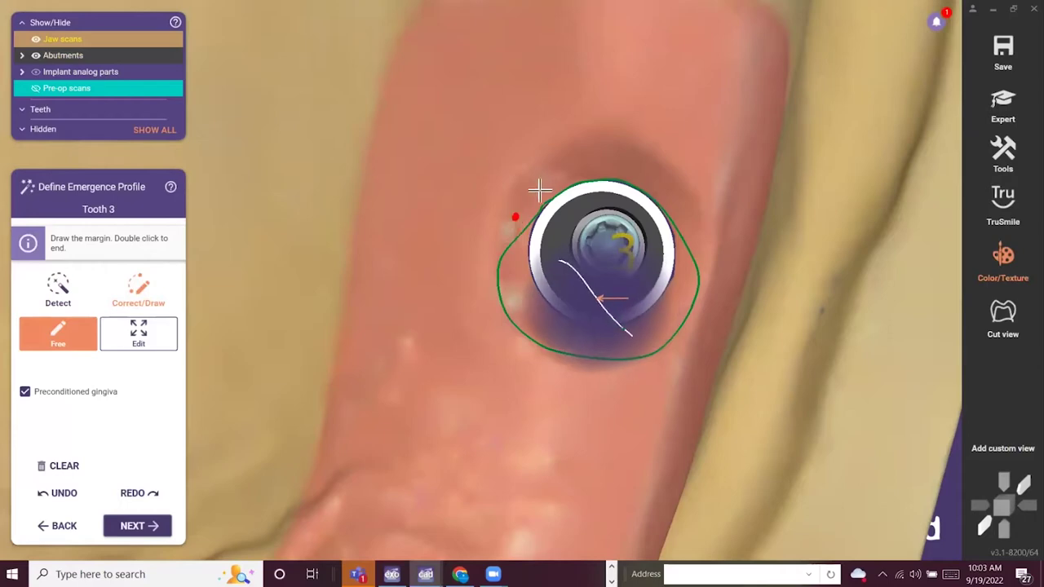
left_click(515, 229)
left_click(533, 195)
left_click(591, 160)
mouse_move(603, 160)
left_mouse_down()
mouse_move(690, 182)
mouse_move(664, 180)
mouse_move(690, 226)
mouse_move(683, 312)
mouse_move(618, 330)
left_mouse_up()
double_click(618, 330)
scroll(517, 271, "down", 5)
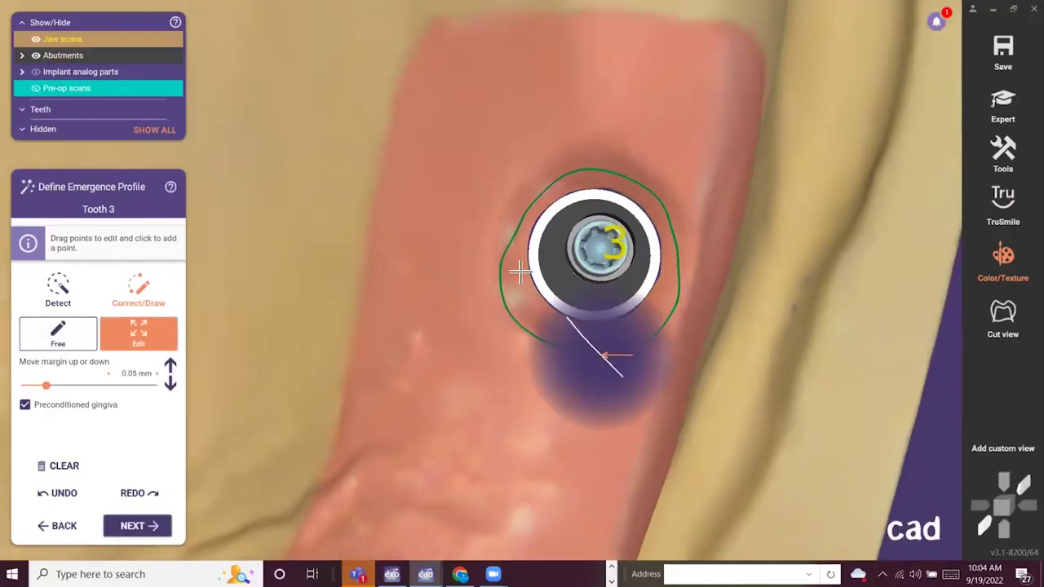
scroll(518, 321, "up", 2)
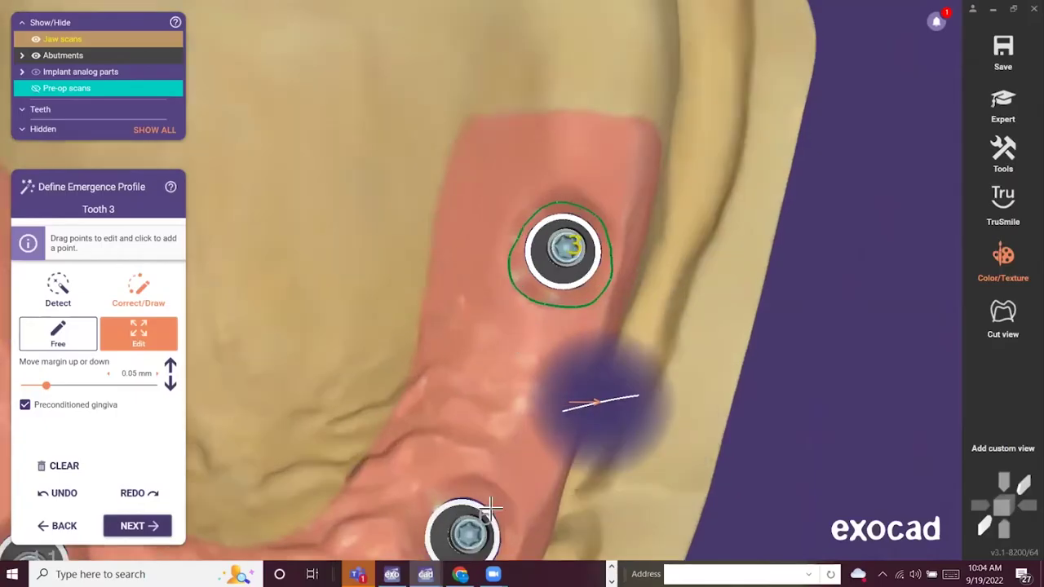
scroll(438, 373, "down", 2)
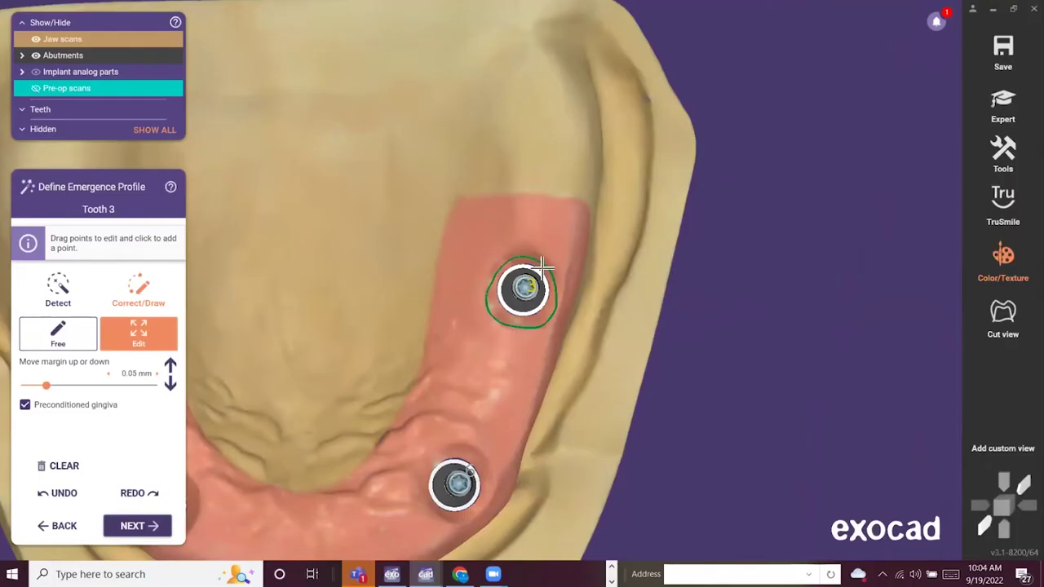
scroll(521, 345, "up", 2)
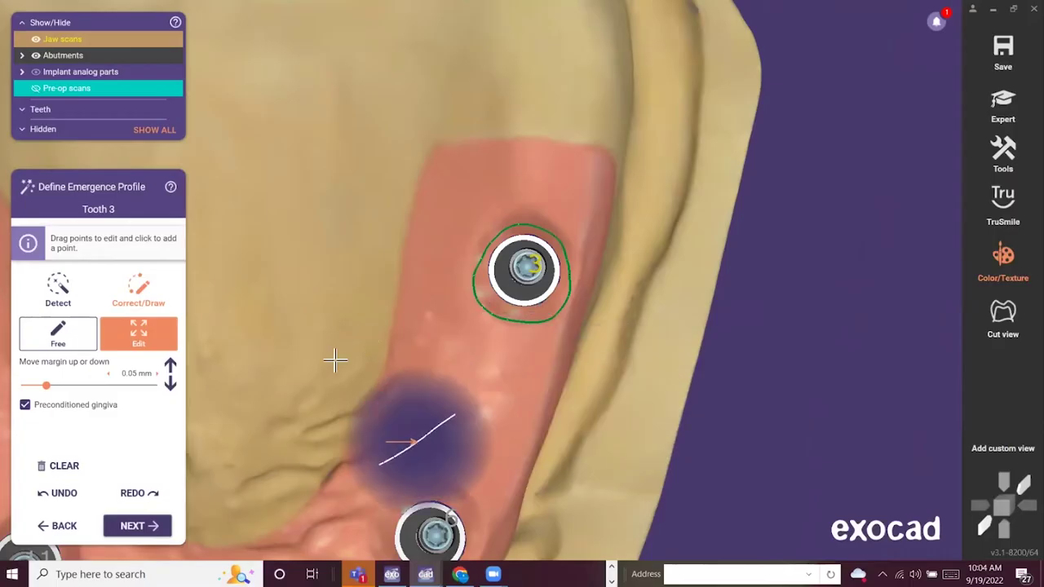
Clear tooth 3's emergence margin and continue without defining emergence profiles for teeth 3, 6, 11 and 14.
left_click(64, 468)
left_click(585, 350)
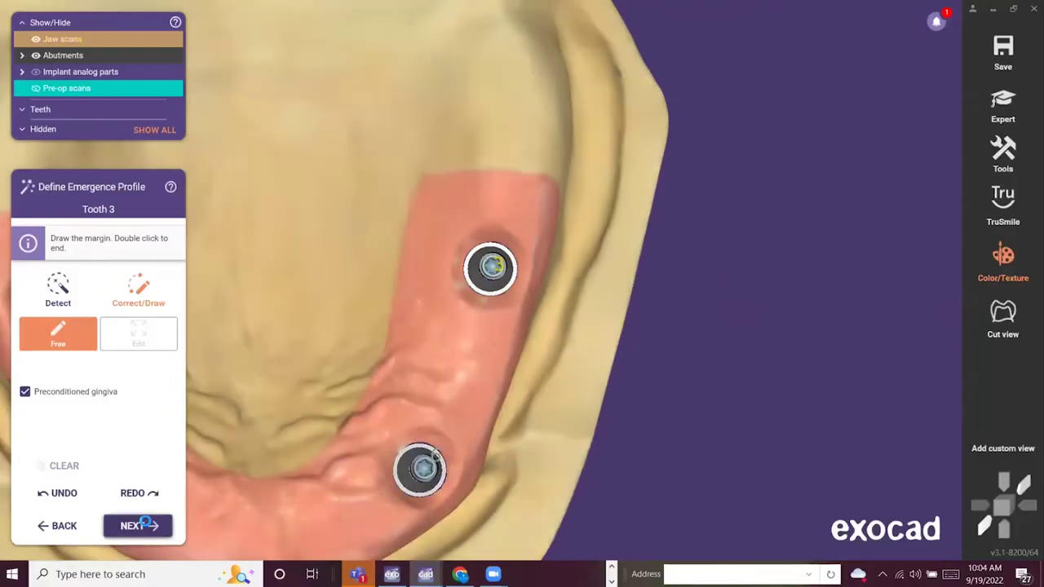
left_click(146, 527)
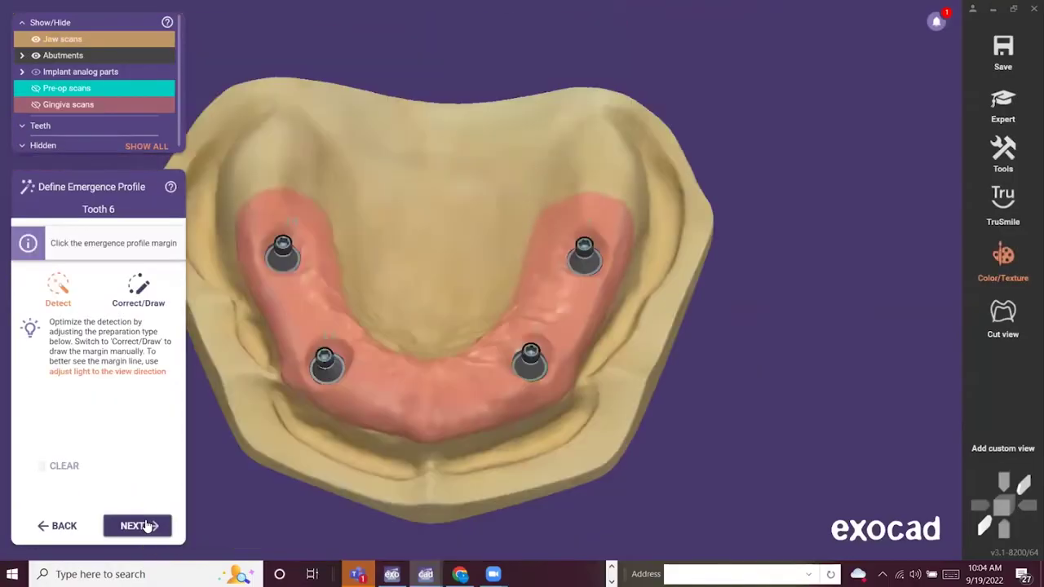
left_click(145, 525)
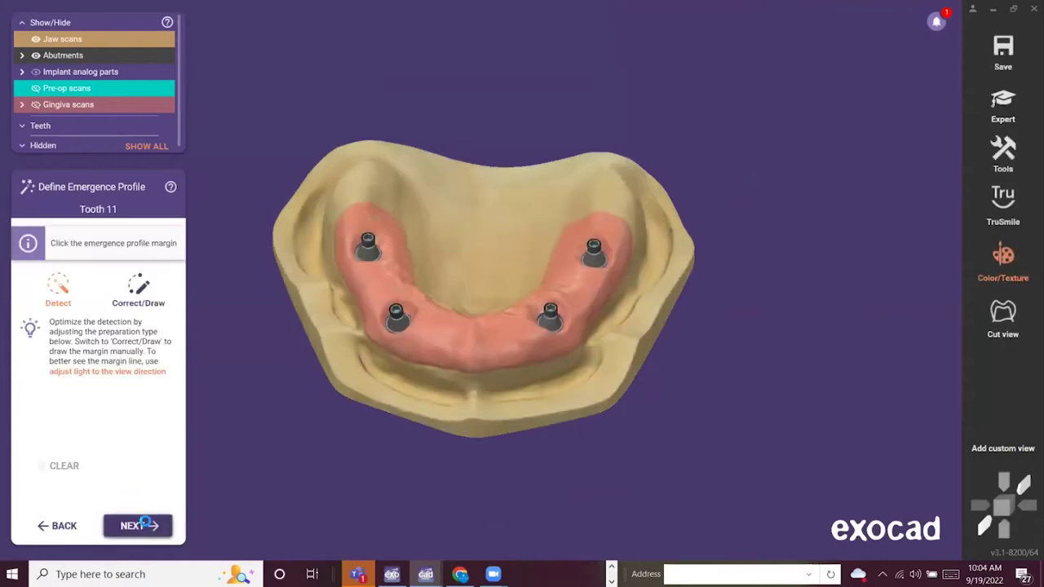
left_click(145, 525)
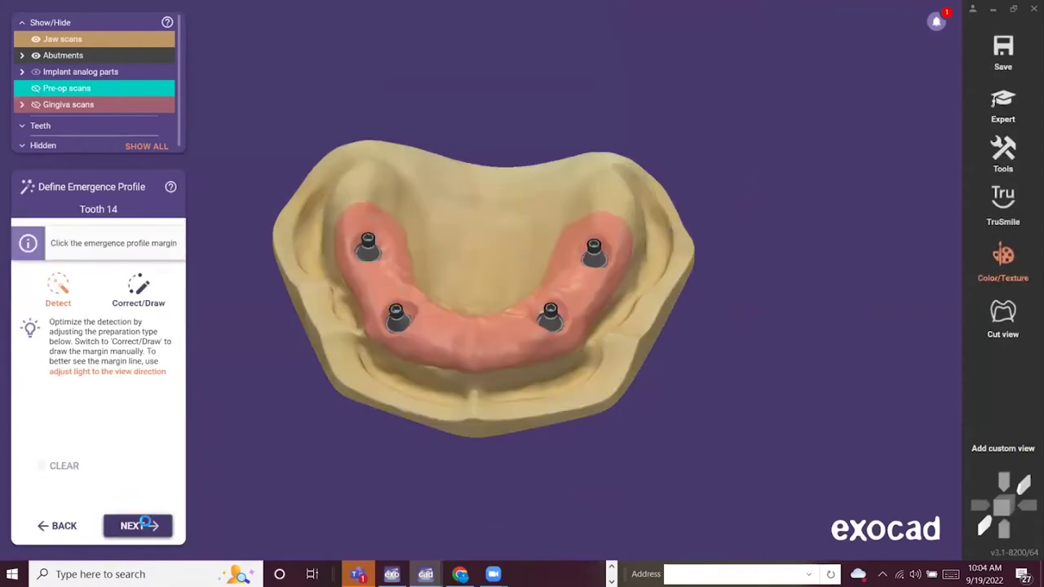
left_click(145, 525)
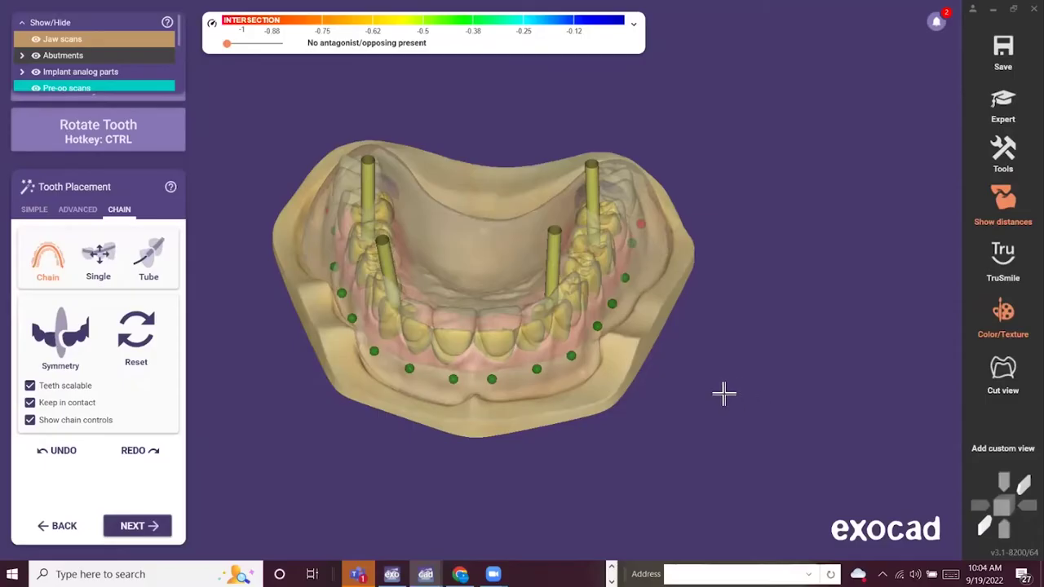
Raise the tooth 2 end of the tooth chain to the height of the pre-op scan's molars.
right_click_drag(723, 385, 724, 383)
scroll(569, 195, "up", 2)
scroll(569, 214, "up", 2)
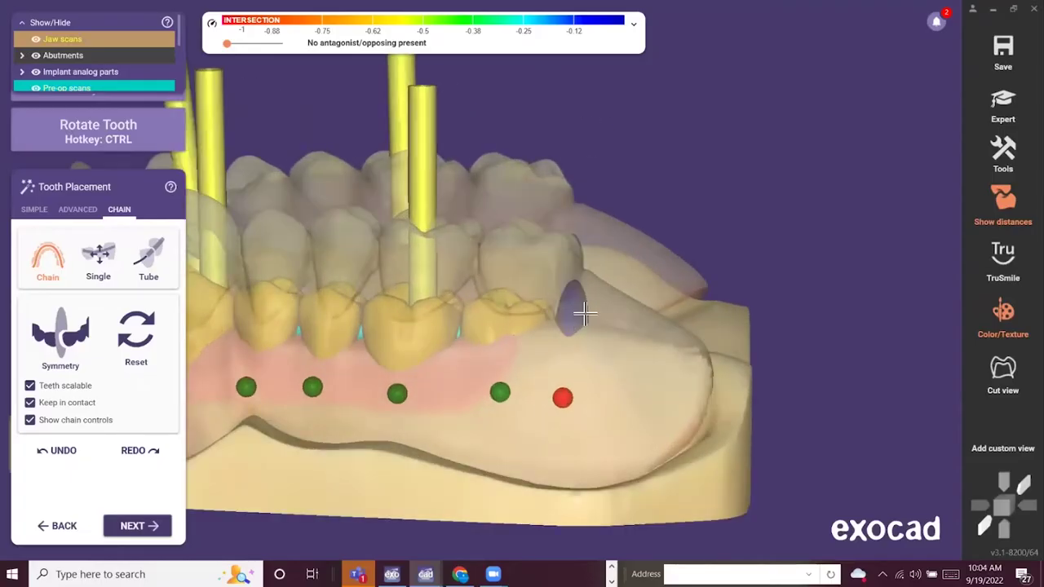
right_click_drag(581, 304, 608, 246)
left_click_drag(609, 247, 607, 245)
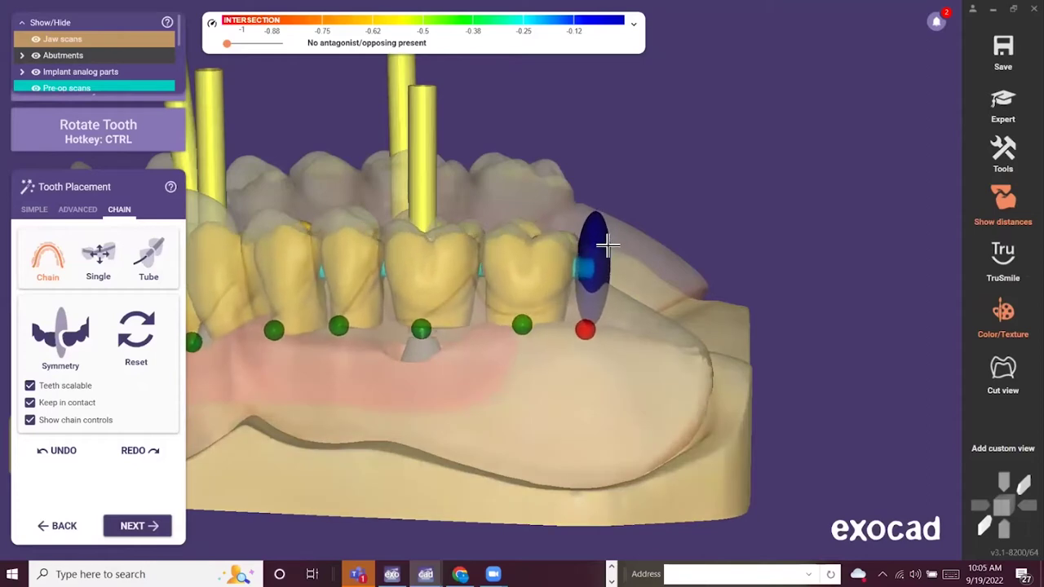
Raise the tooth 15 end of the tooth chain to the height of the pre-op scan's molars.
scroll(777, 174, "down", 3)
right_click_drag(433, 385, 441, 383)
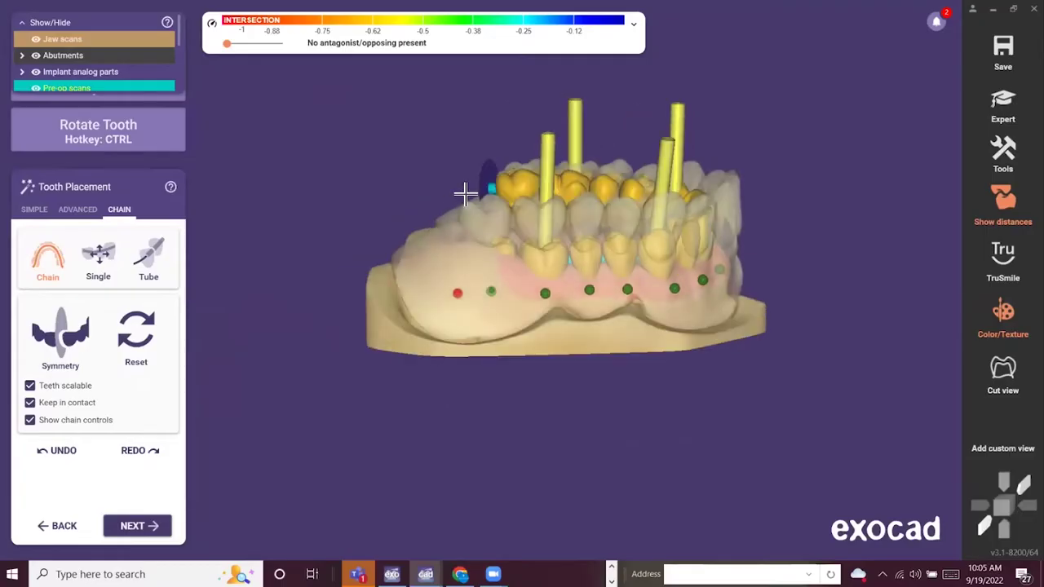
left_click_drag(463, 241, 454, 197)
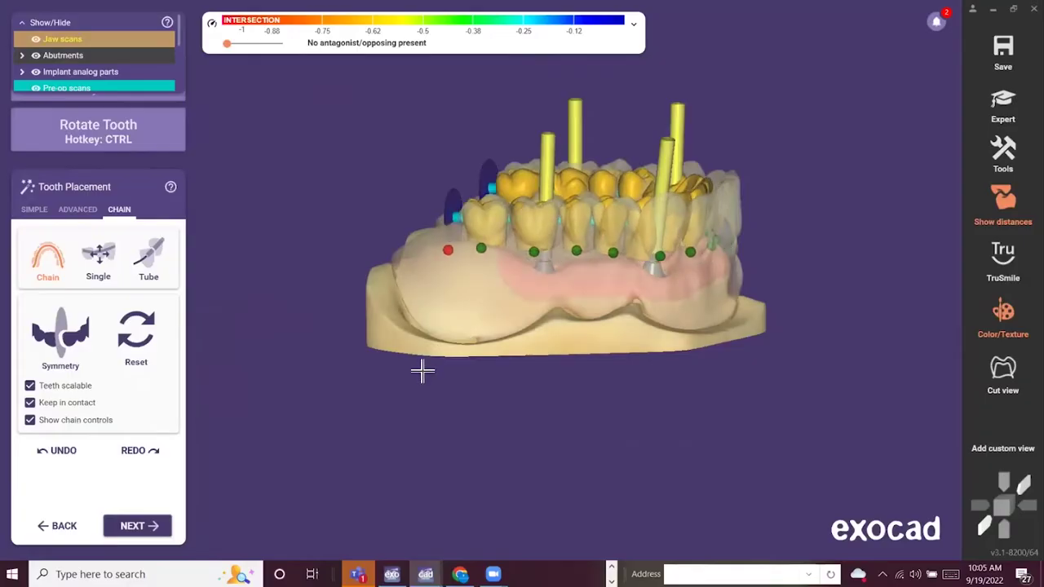
Shift tooth 14 forward along the arch within the chain to match the molar on the pre-op scan.
middle_click_drag(407, 373, 361, 361)
right_click_drag(444, 374, 443, 375)
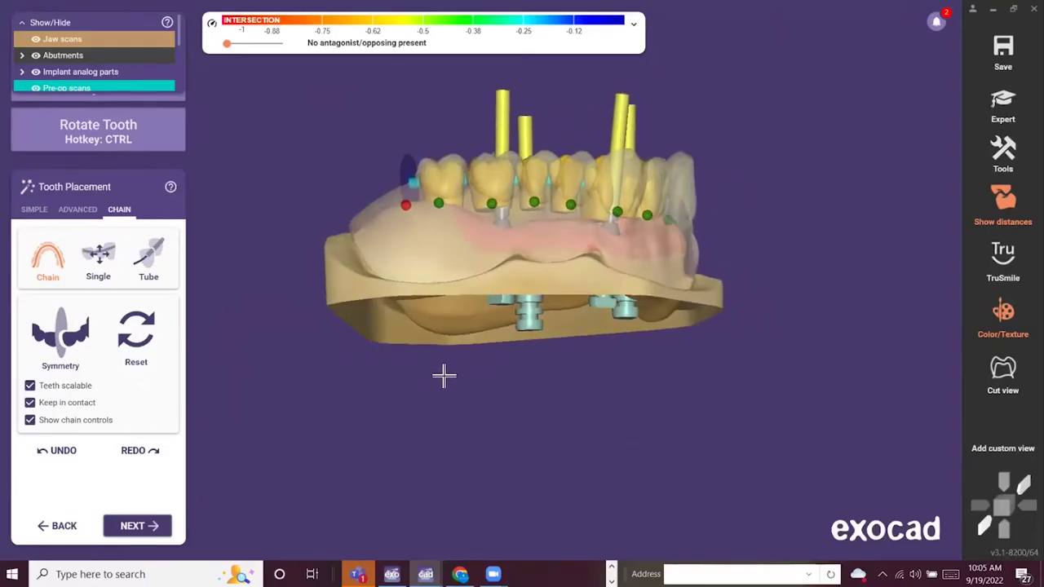
scroll(571, 222, "up", 3)
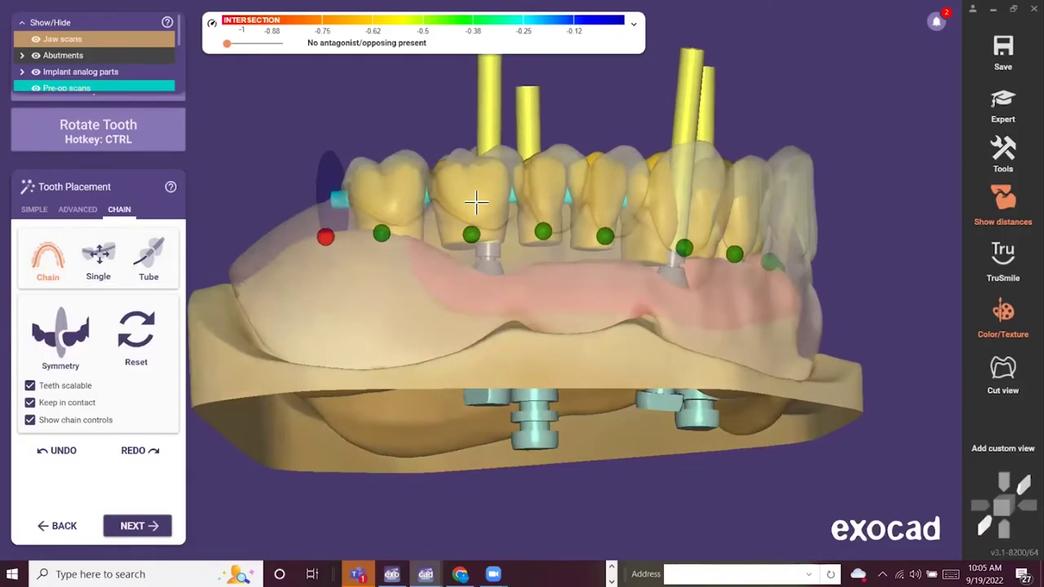
left_click_drag(475, 202, 503, 199)
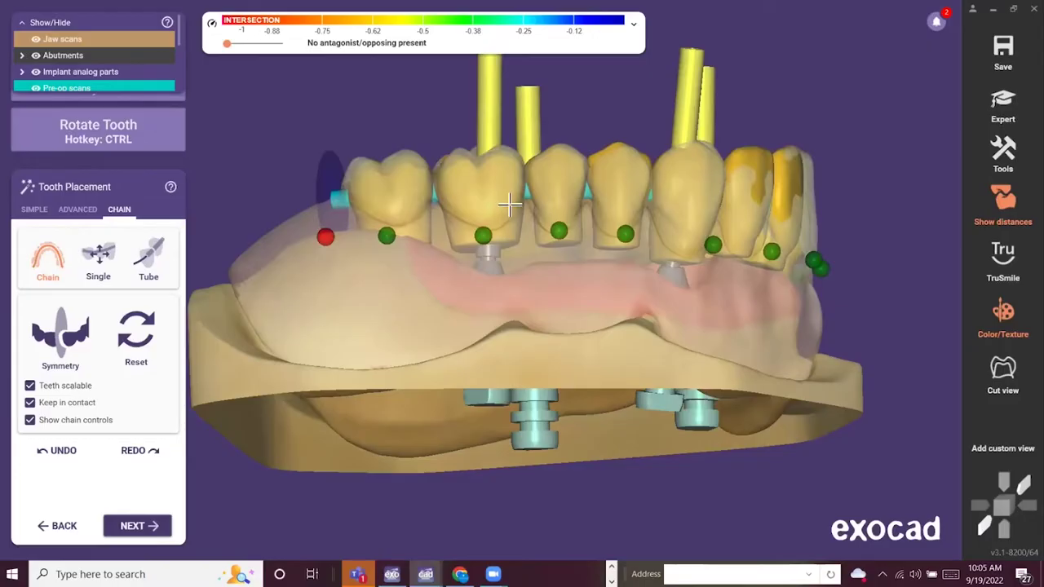
Shift teeth 12 and 10 forward and the tooth 2 end backward within the chain to follow the pre-op scan.
left_click_drag(618, 200, 621, 201)
left_click_drag(767, 202, 767, 206)
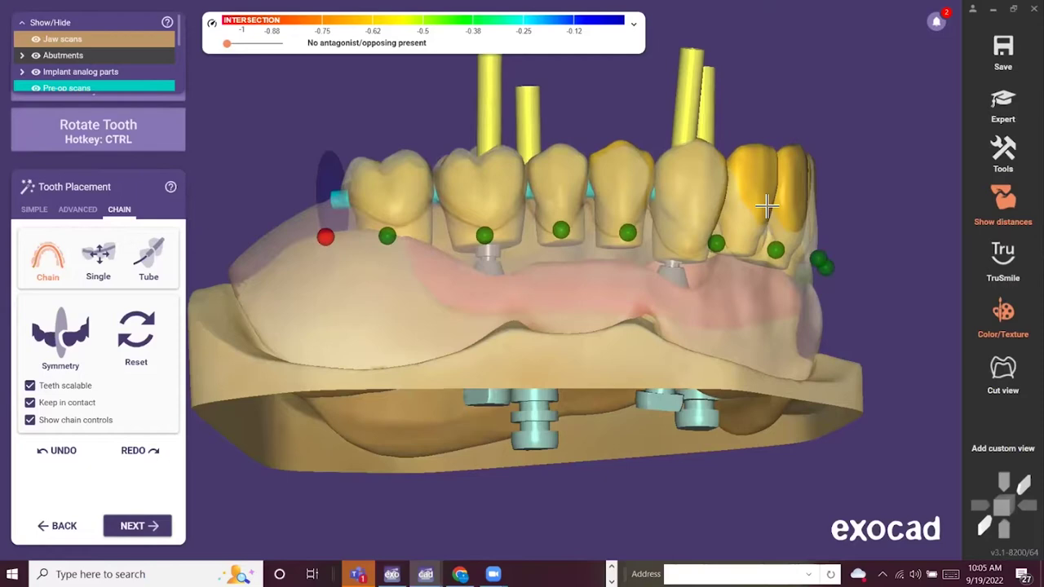
scroll(515, 334, "down", 2)
right_click_drag(845, 288, 847, 285)
left_click_drag(657, 231, 696, 228)
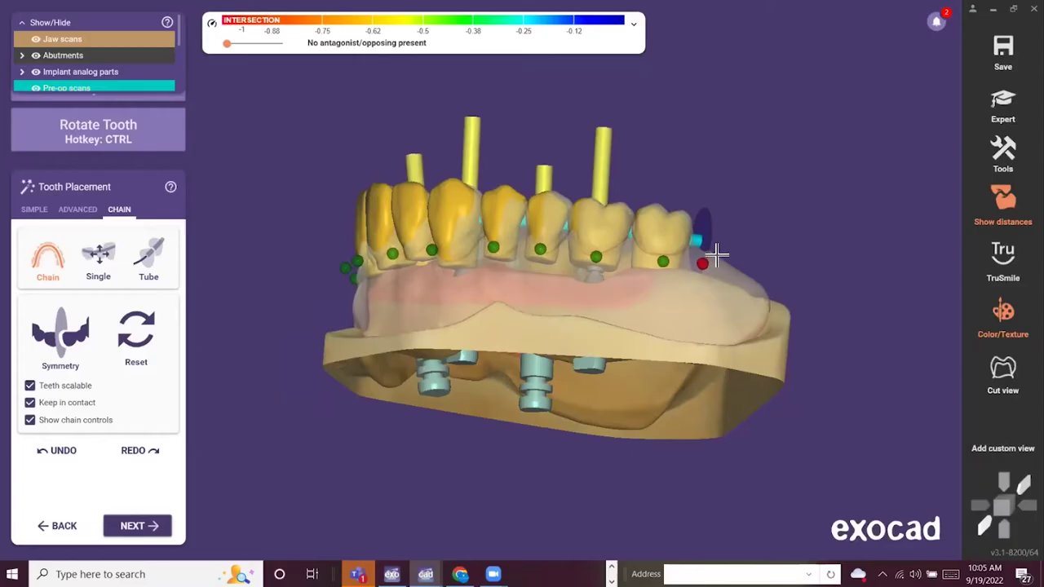
Try a slight shift of tooth 3 within the chain and undo it.
scroll(692, 254, "up", 1)
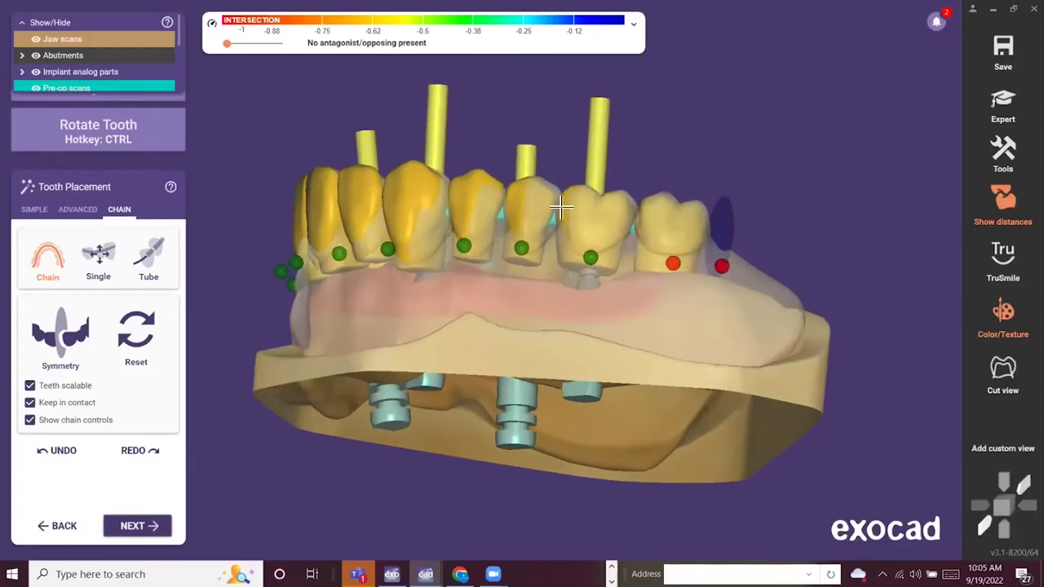
mouse_move(587, 225)
left_mouse_down()
mouse_move(580, 219)
mouse_move(590, 224)
left_mouse_up()
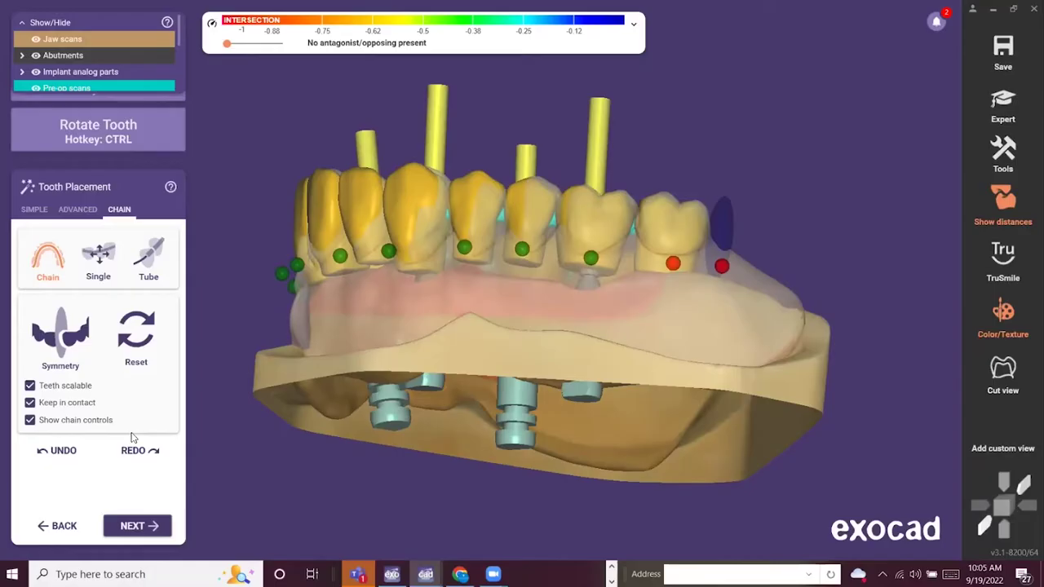
left_click(58, 452)
Try moving tooth 15 buccally within the chain from the occlusal view, and undo the move.
scroll(881, 210, "down", 2)
right_click_drag(867, 208, 871, 211)
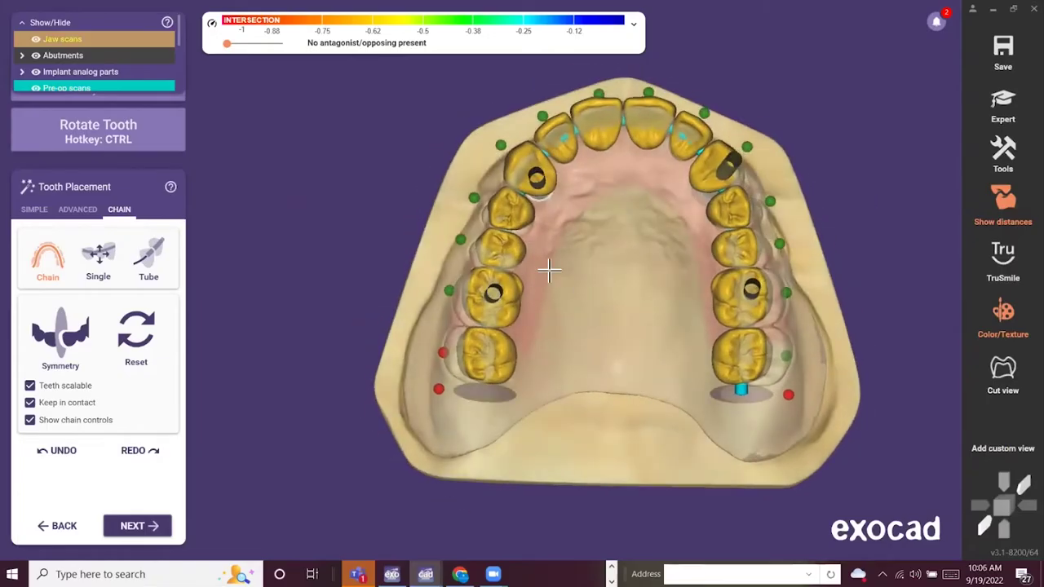
middle_click_drag(549, 270, 503, 255)
scroll(569, 375, "up", 2)
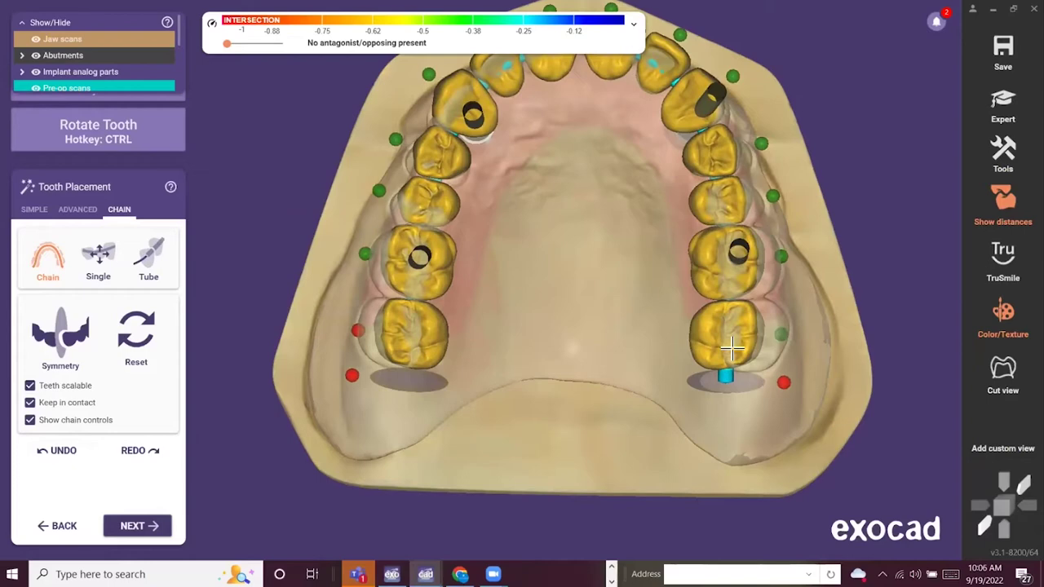
left_click_drag(732, 348, 746, 356)
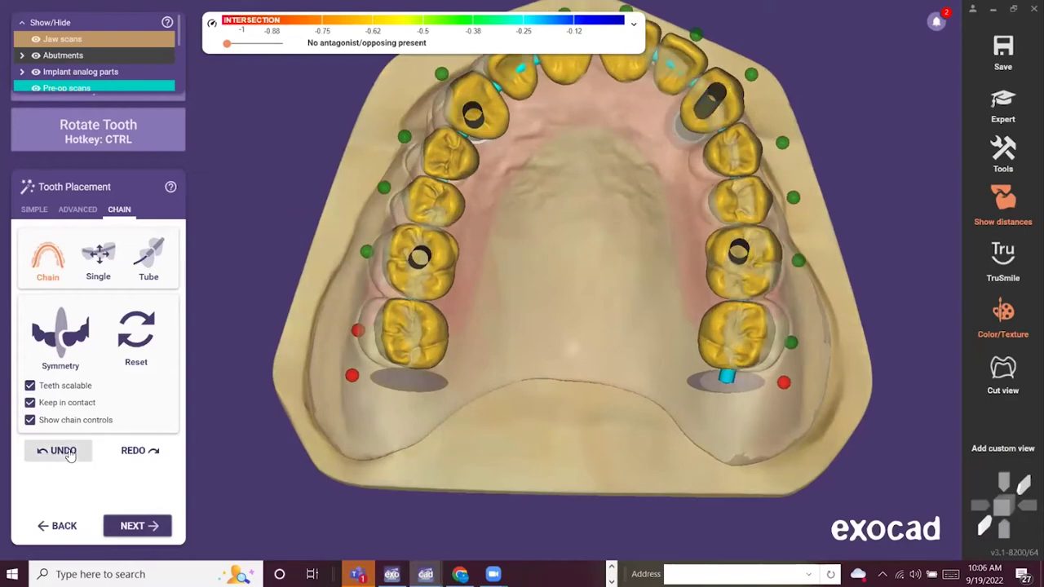
left_click(67, 452)
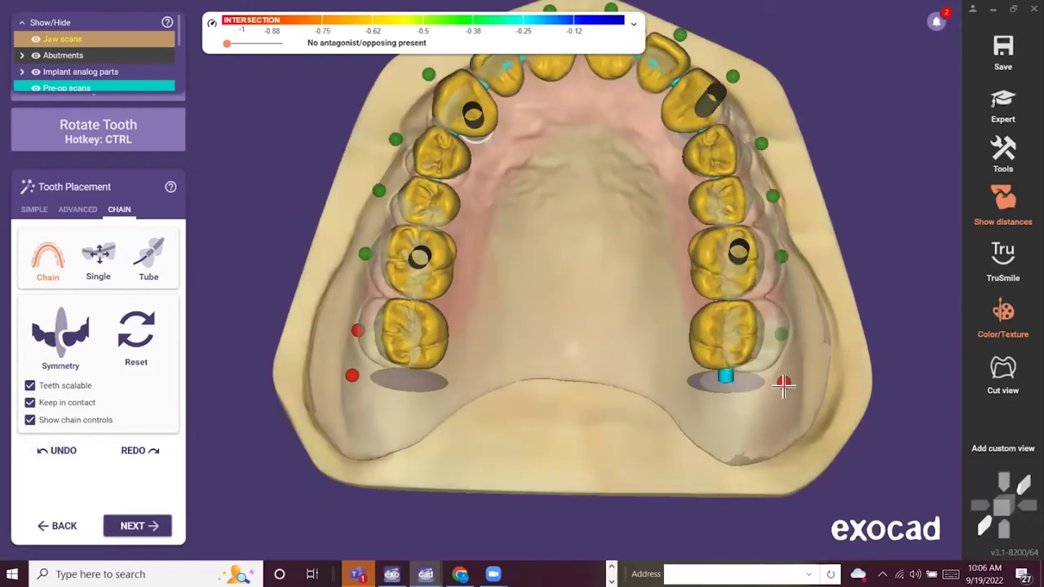
Move the tooth 15 and tooth 2 ends of the chain buccally onto the scanned molars, locking the tooth 2 end.
left_click_drag(735, 383, 751, 385)
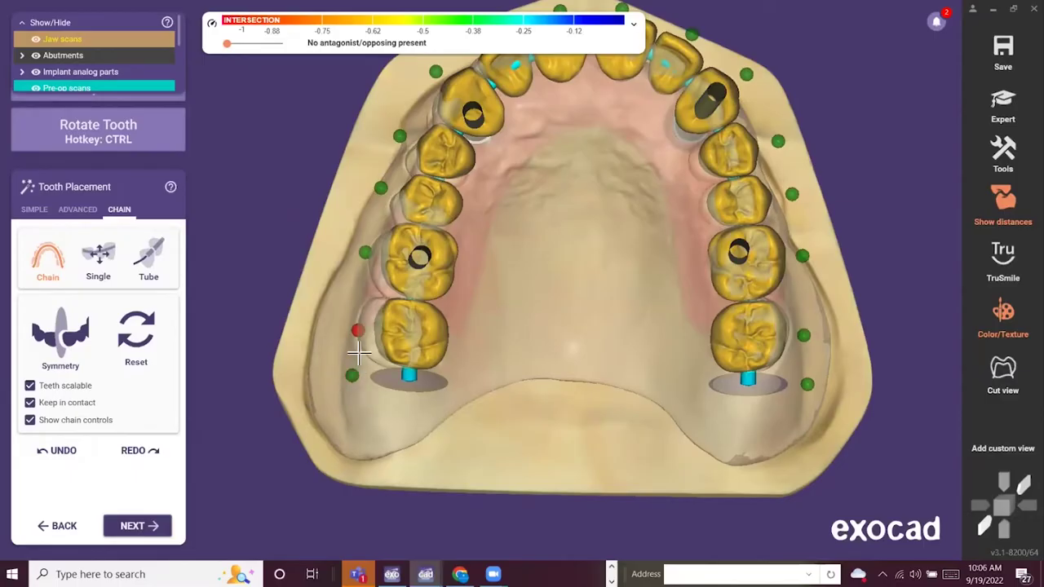
left_click_drag(412, 351, 404, 347)
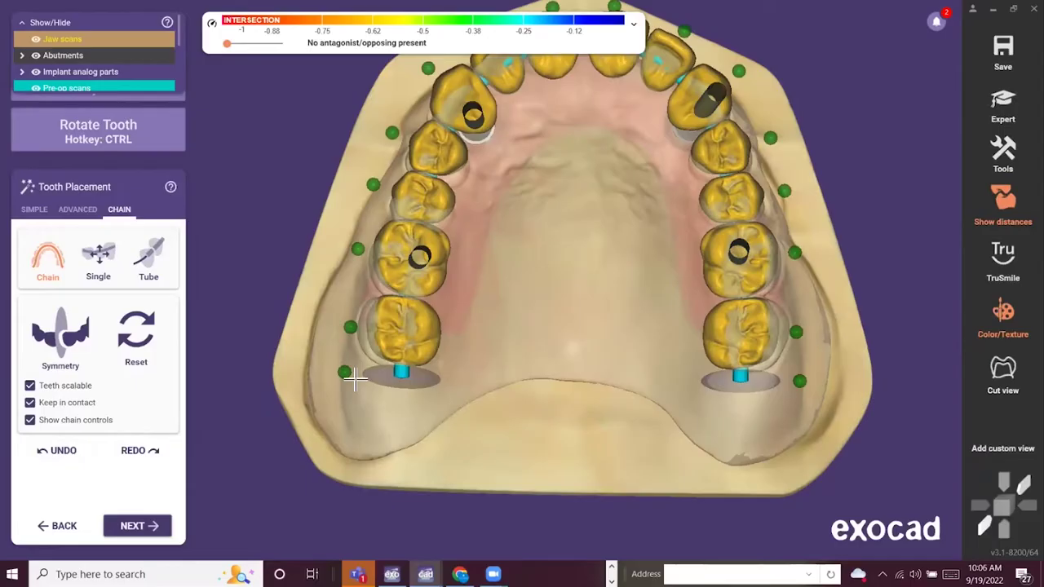
left_click(347, 373)
left_click_drag(387, 344, 390, 342)
left_click_drag(739, 361, 761, 346)
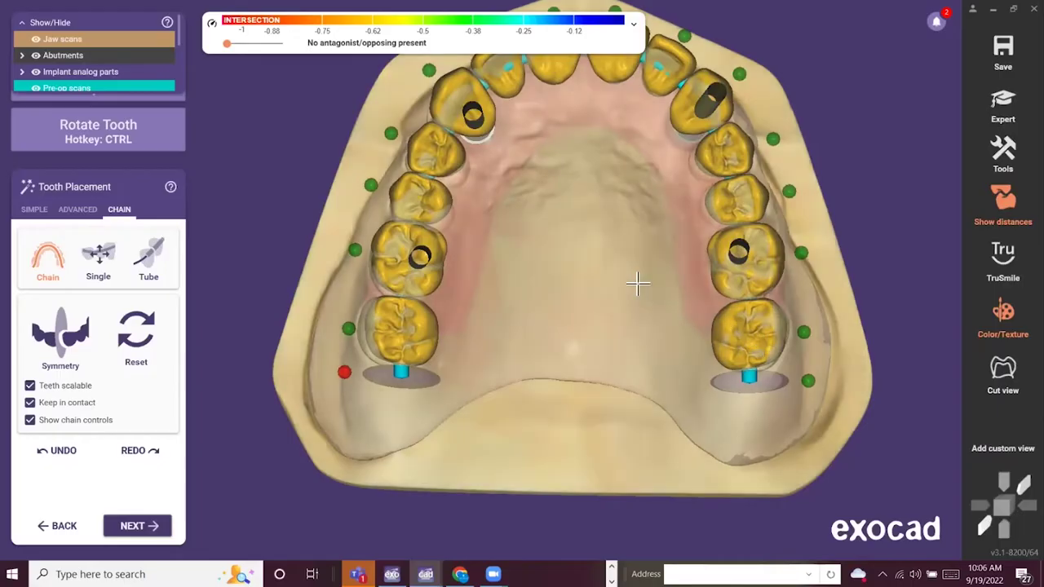
Fine-tune teeth 2 and 15 within the chain so the arch follows the pre-op scan.
middle_click_drag(543, 281, 541, 341)
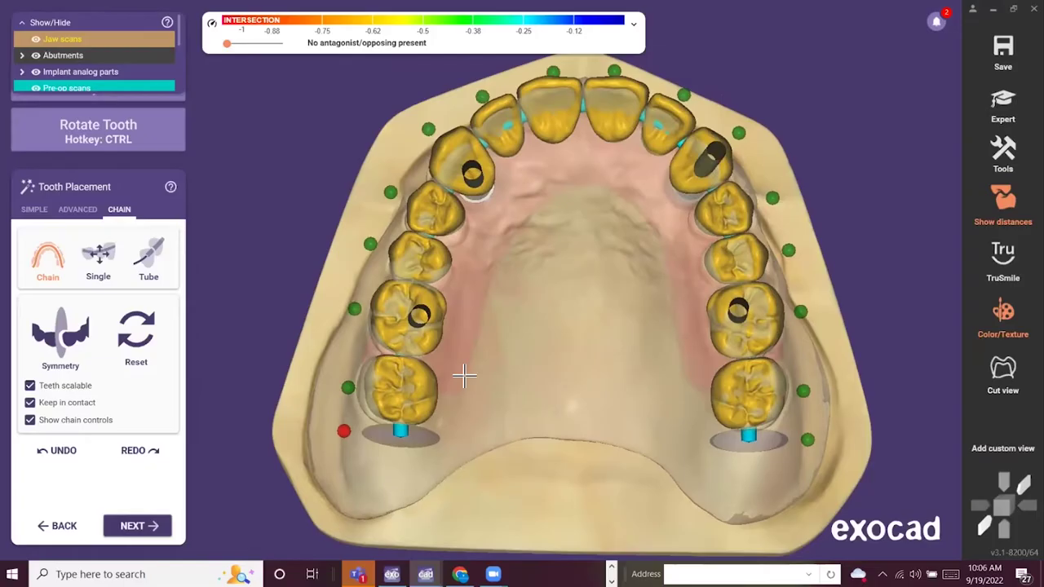
left_click_drag(423, 394, 420, 395)
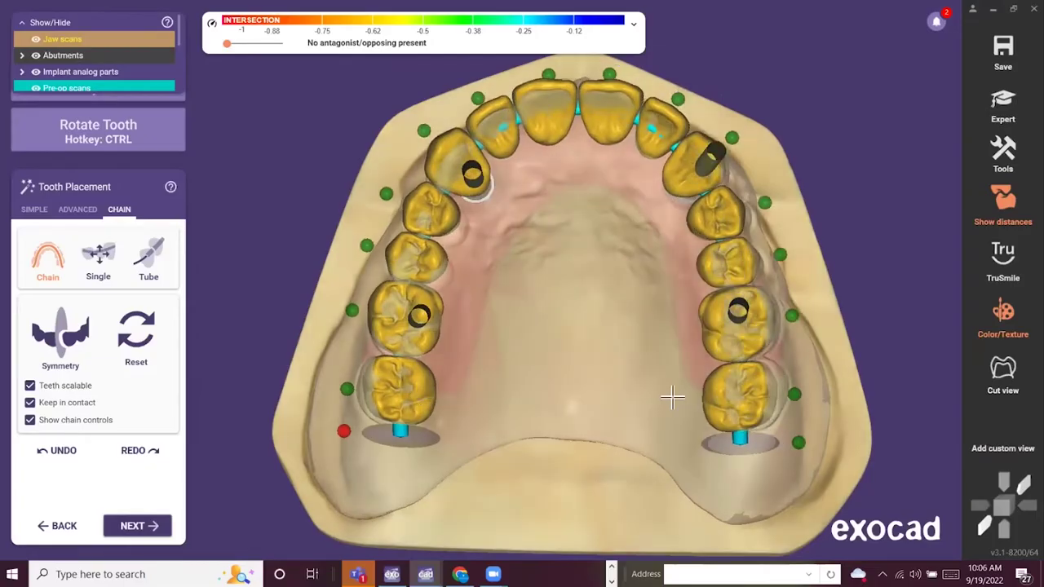
left_click_drag(722, 401, 733, 402)
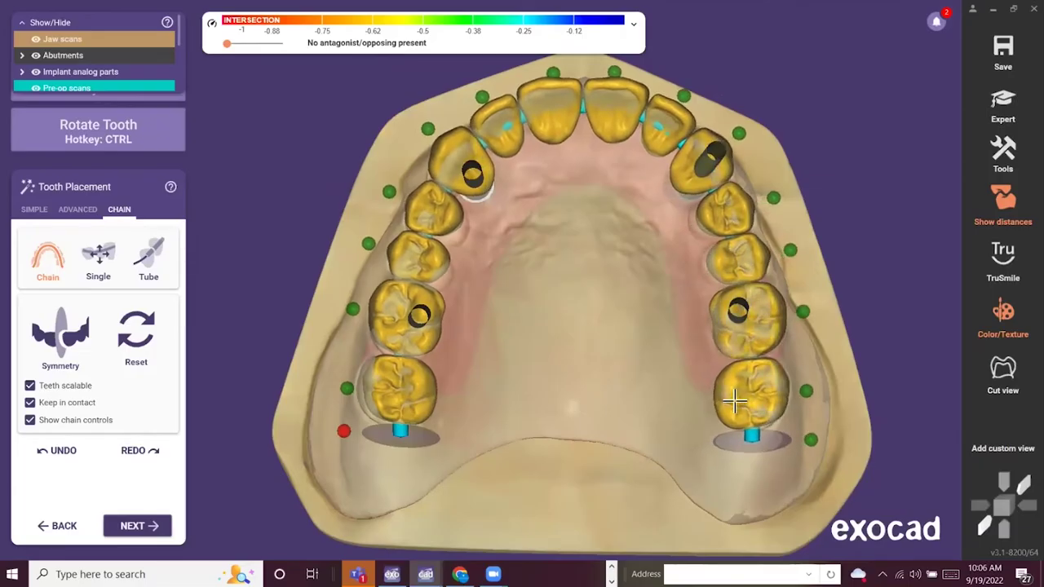
Try to move tooth 9 individually within the chain and undo the change.
scroll(554, 235, "down", 1)
right_click_drag(554, 235, 568, 219)
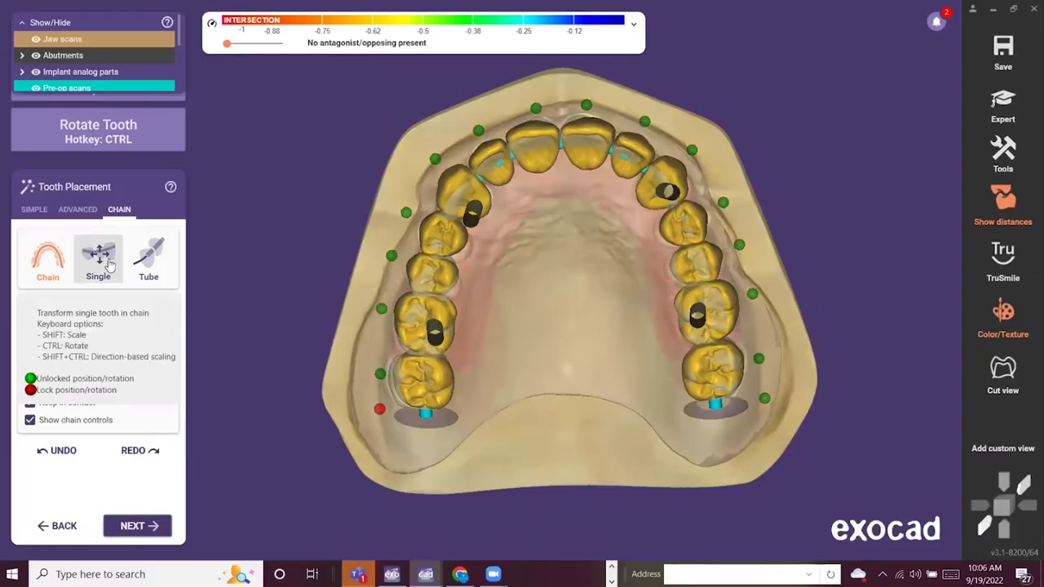
left_click(104, 259)
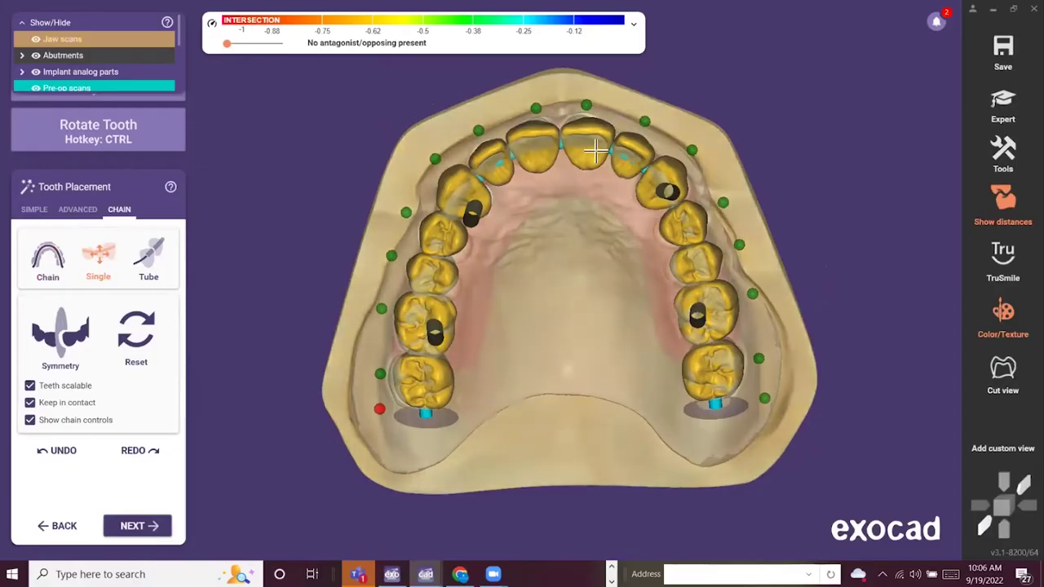
left_click_drag(599, 128, 576, 141)
left_click(72, 451)
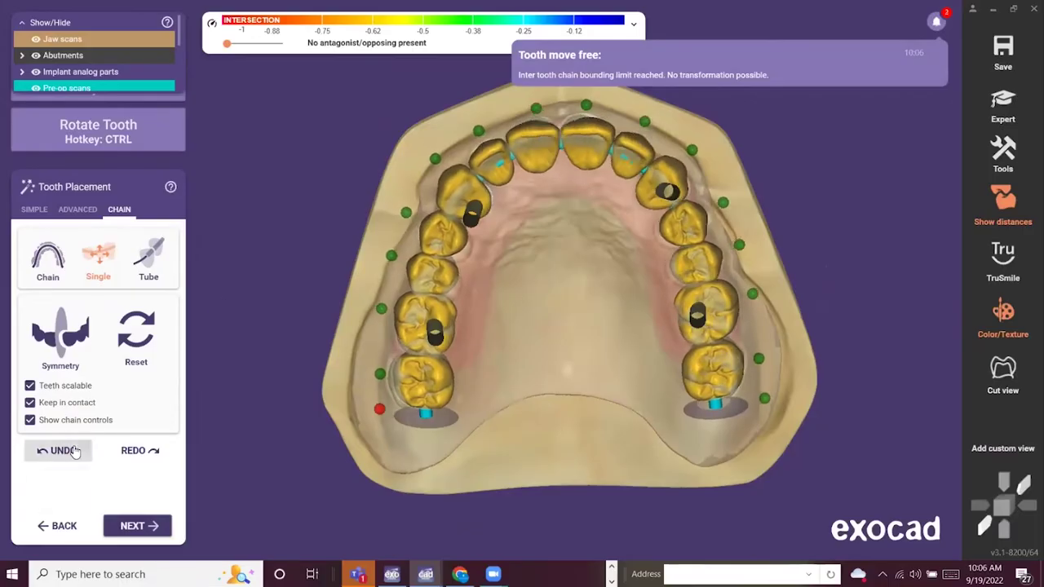
Slide tooth 2 slightly backward along the chain in Tube mode and lock its end while adjusting the other teeth.
left_click(152, 261)
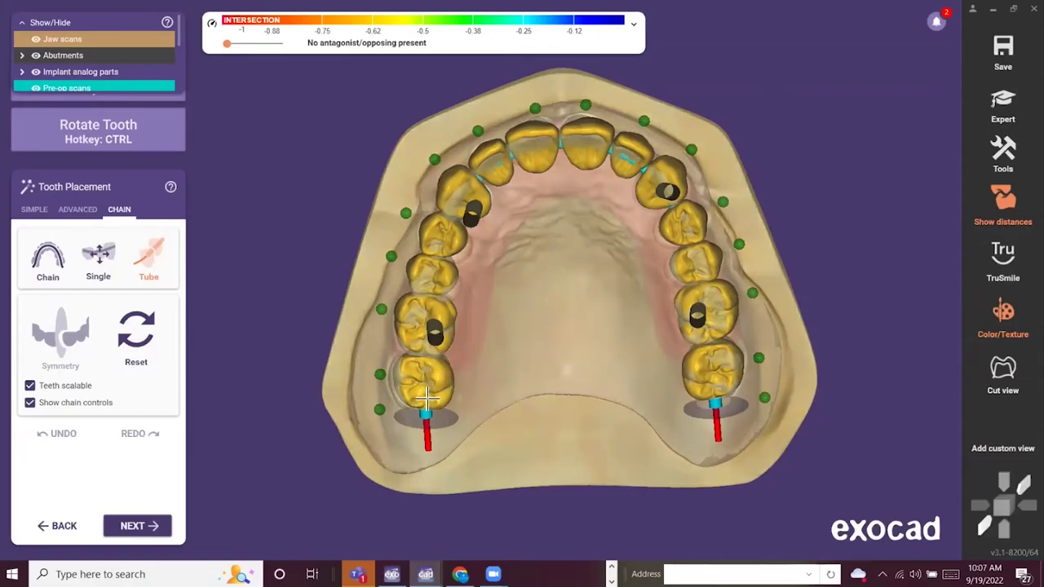
left_click_drag(421, 392, 418, 399)
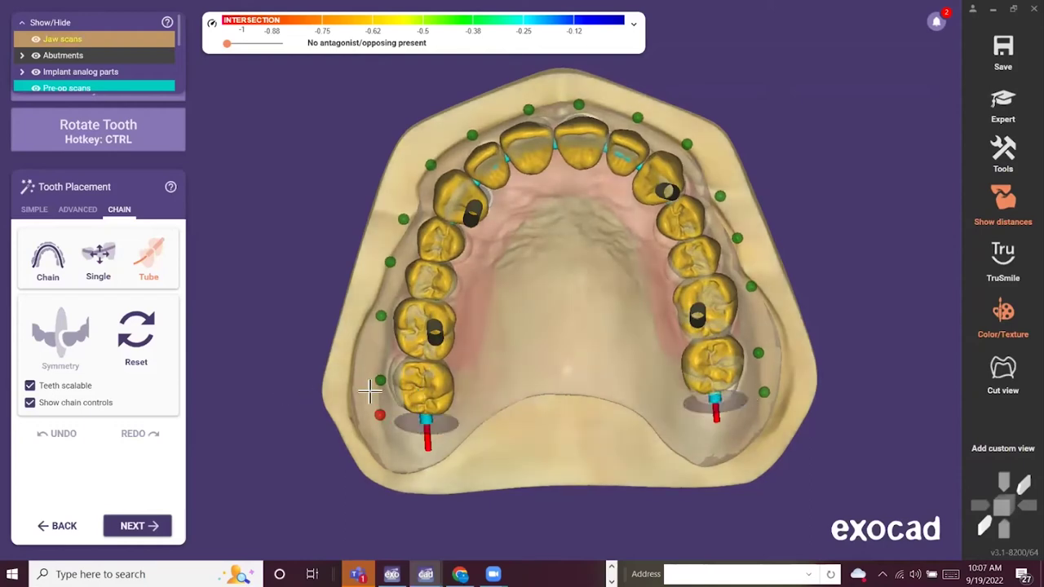
left_click_drag(441, 400, 430, 389)
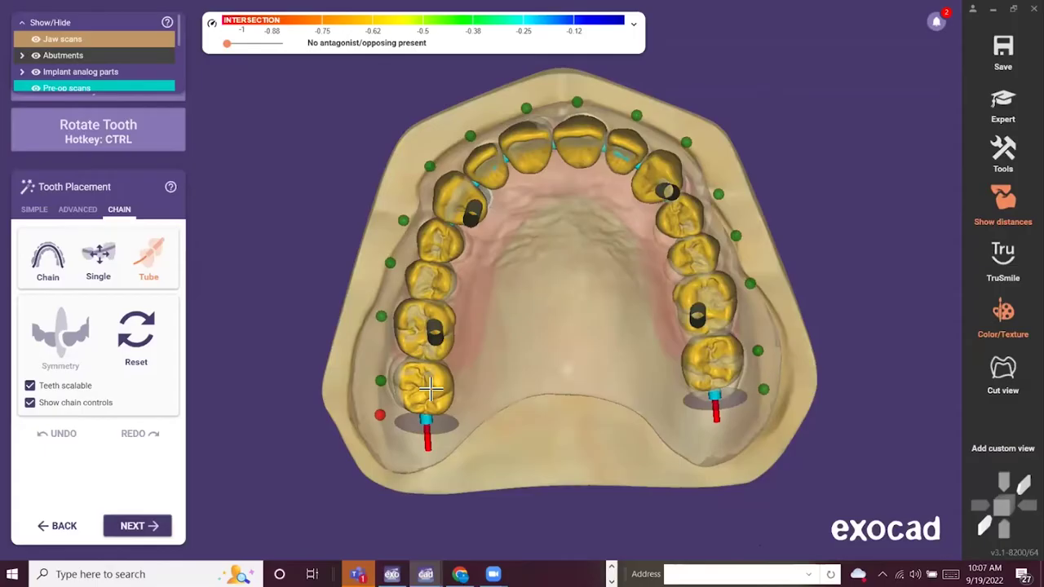
left_click_drag(428, 390, 428, 390)
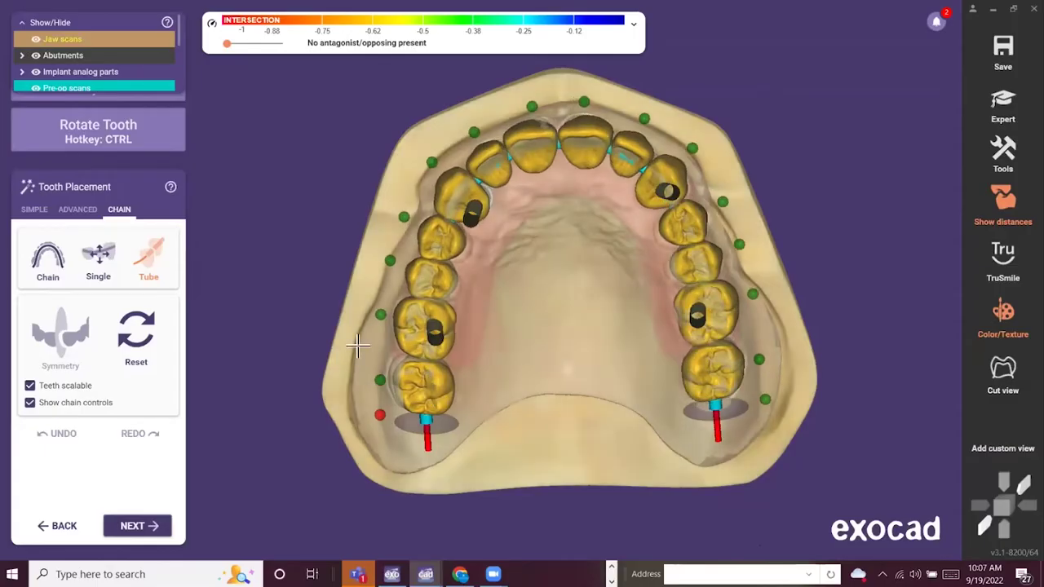
Set the upper posterior teeth's occlusal surfaces to fully pointed with advanced instant morphing.
left_click(92, 209)
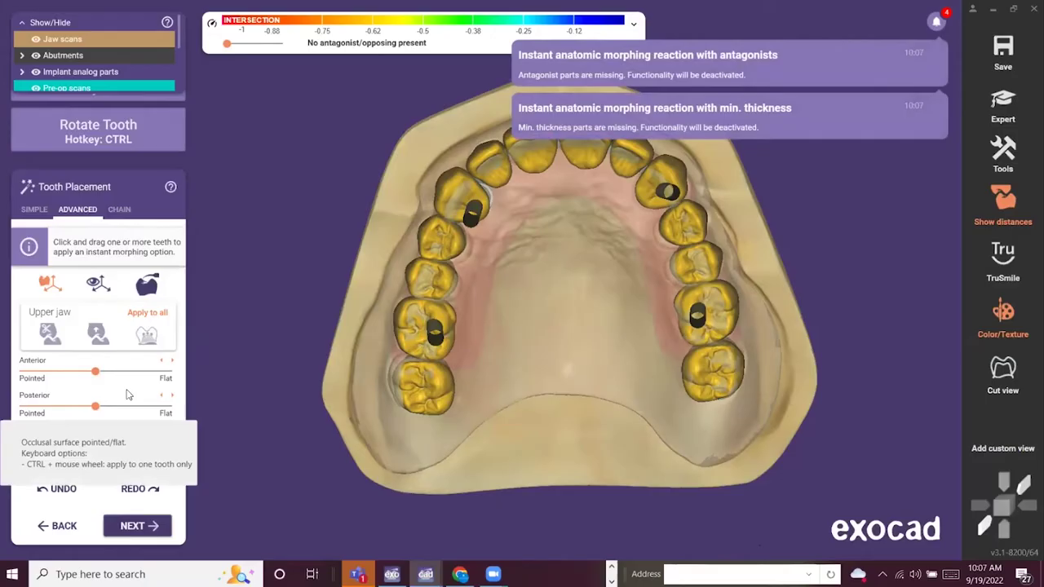
left_click_drag(101, 411, 2, 405)
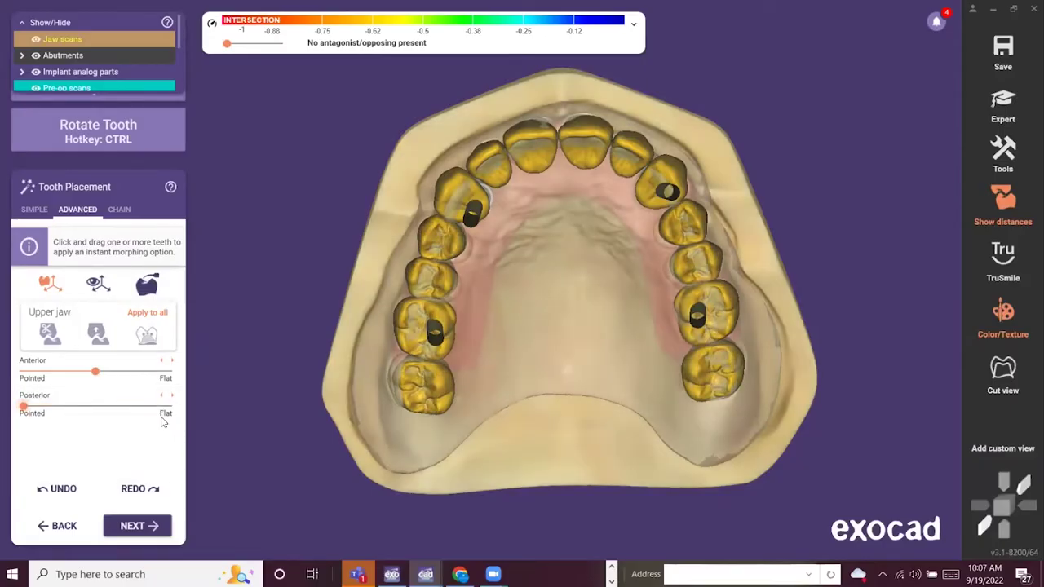
scroll(432, 388, "up", 5)
scroll(384, 392, "up", 1)
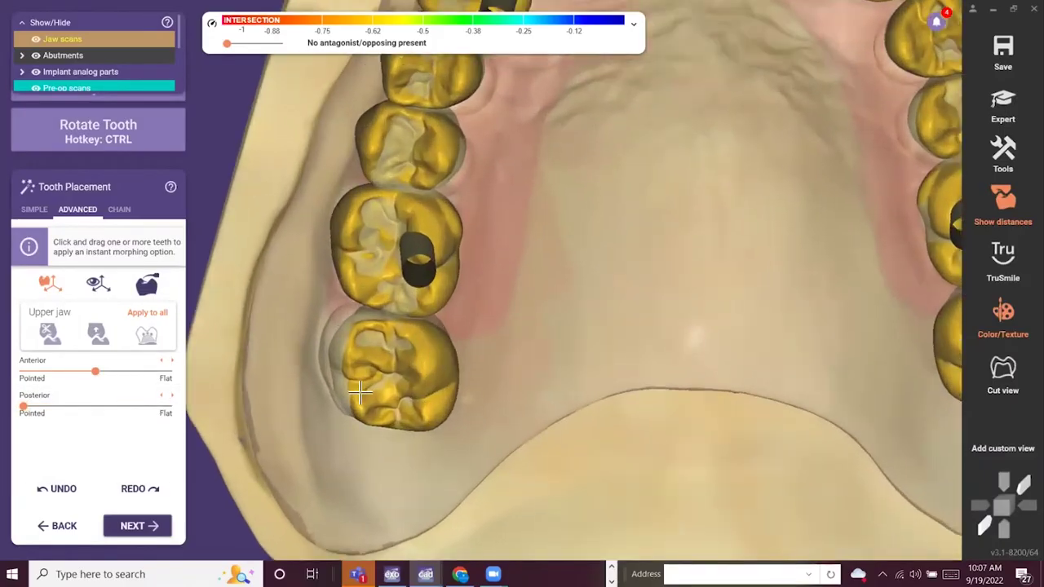
scroll(686, 302, "down", 4)
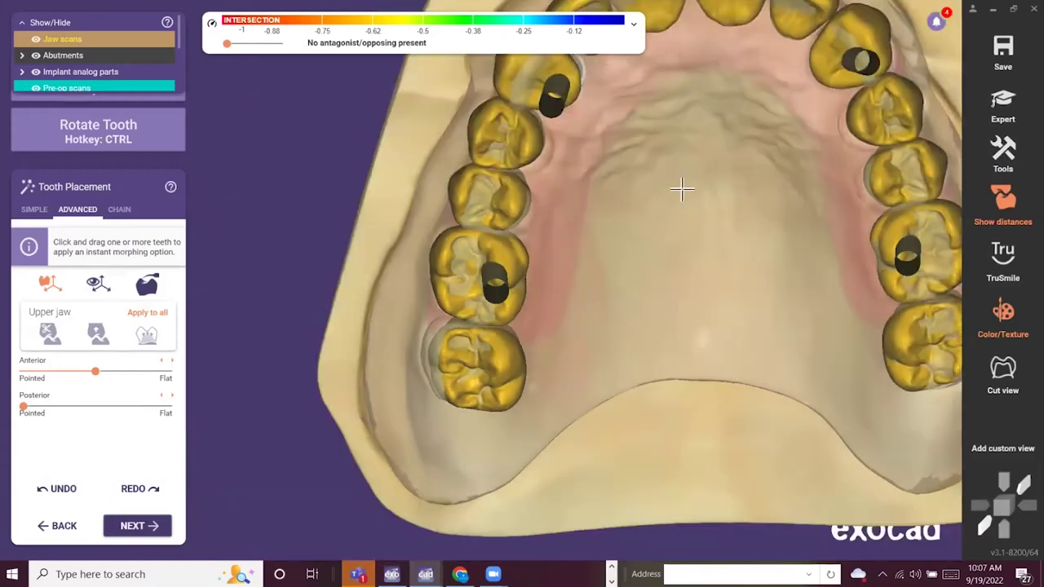
Set the upper anterior teeth's instant morphing to fully pointed.
middle_click_drag(718, 105, 587, 267)
scroll(611, 116, "up", 3)
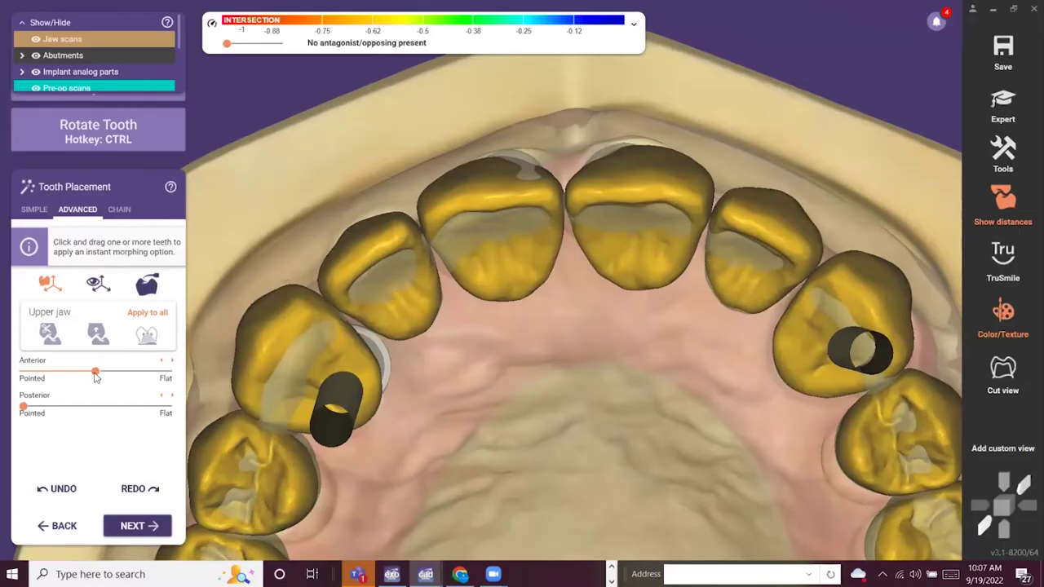
left_click_drag(96, 371, 23, 374)
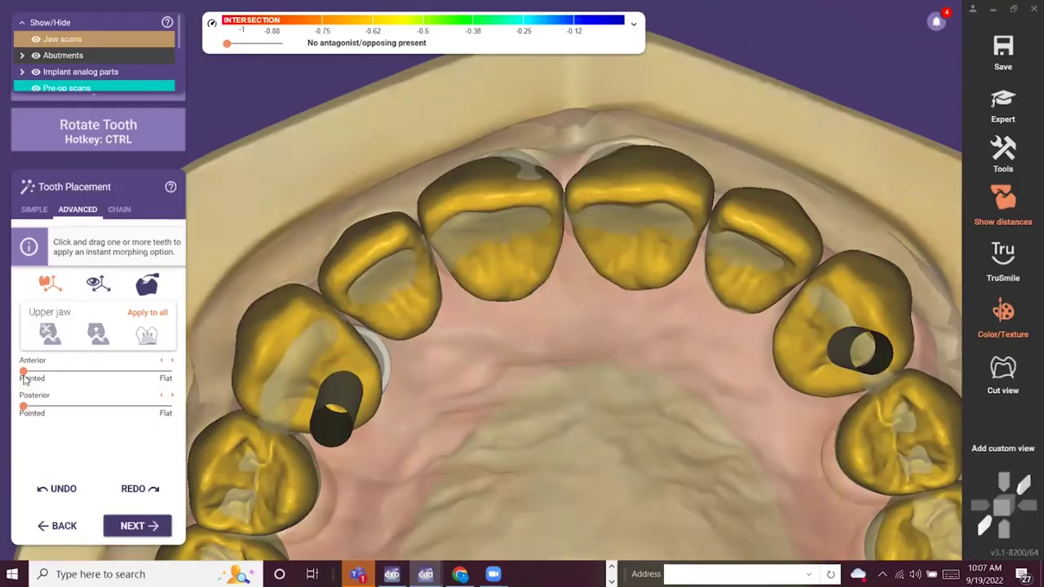
scroll(594, 231, "down", 5)
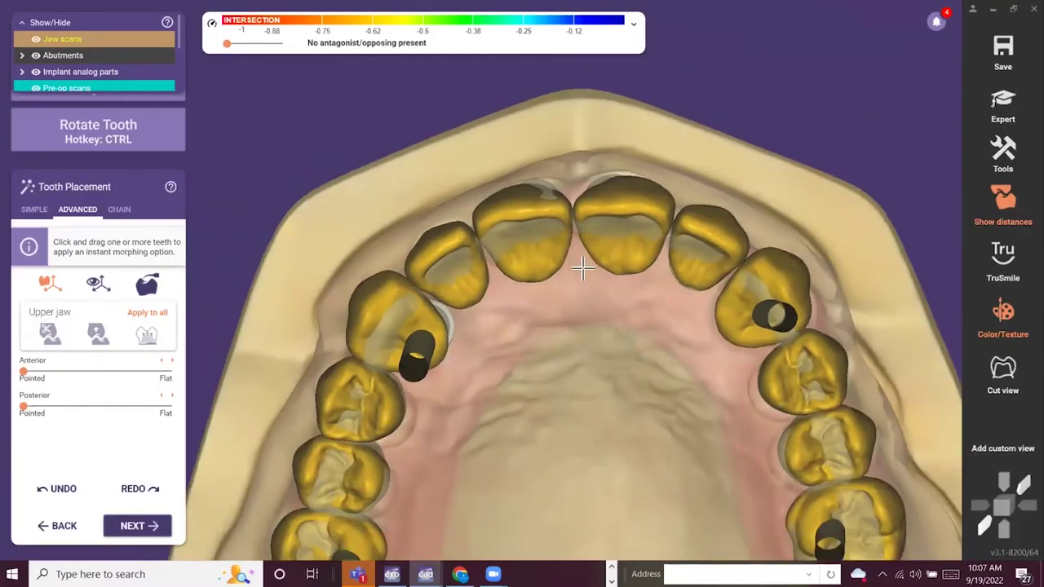
scroll(574, 228, "down", 4)
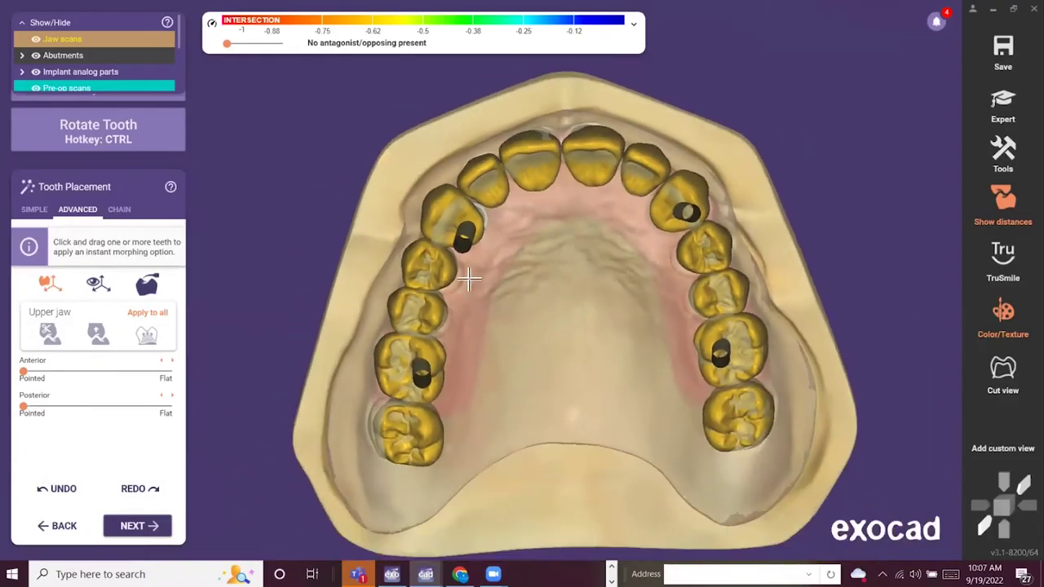
Try moving all teeth simultaneously in simple placement mode, and undo the move.
left_click(36, 212)
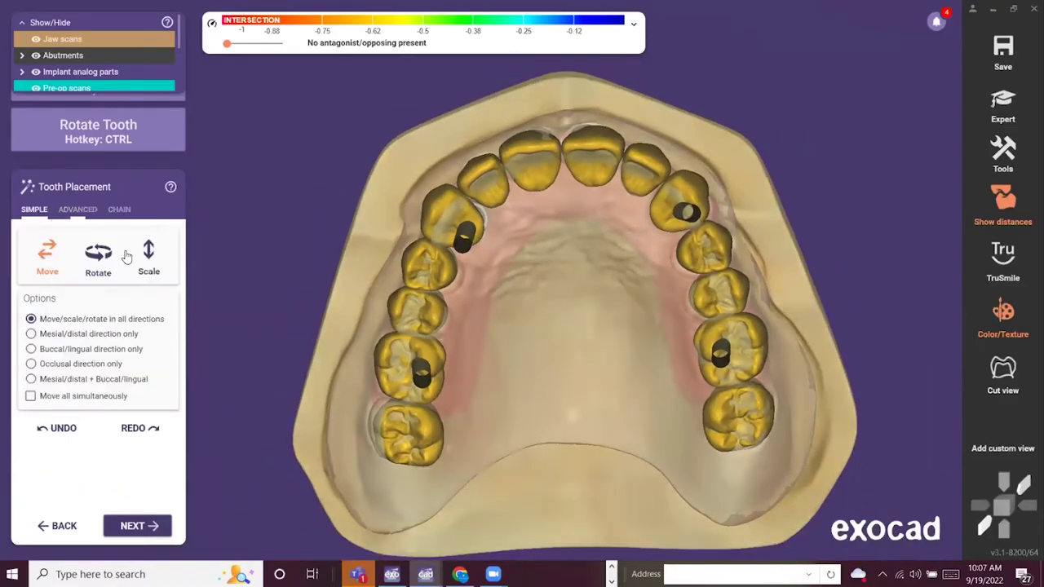
scroll(504, 337, "down", 2)
middle_click_drag(515, 291, 536, 233)
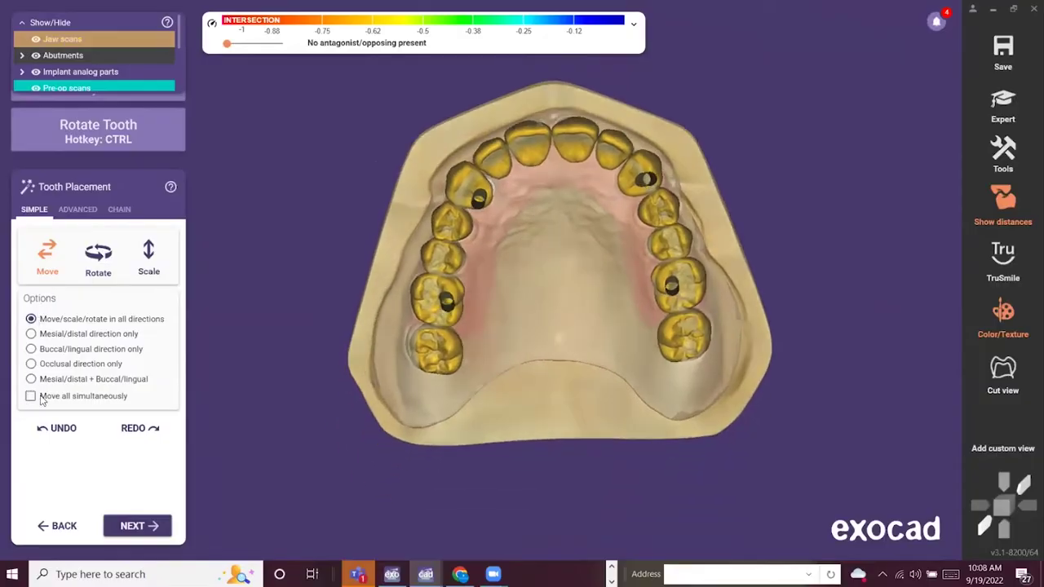
left_click(126, 399)
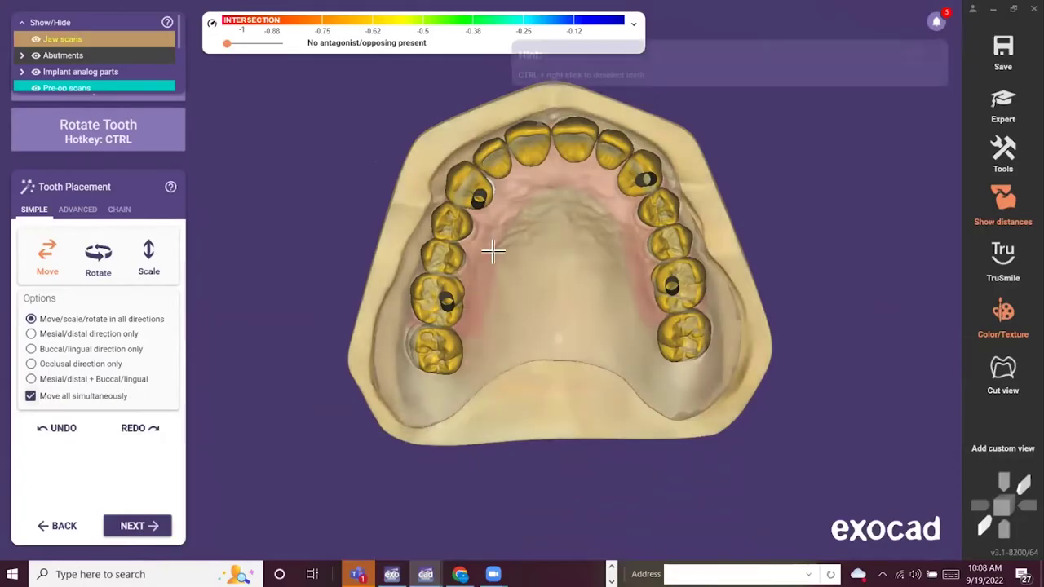
mouse_move(439, 289)
left_mouse_down()
mouse_move(497, 284)
mouse_move(410, 310)
mouse_move(411, 279)
mouse_move(422, 304)
mouse_move(434, 300)
left_mouse_up()
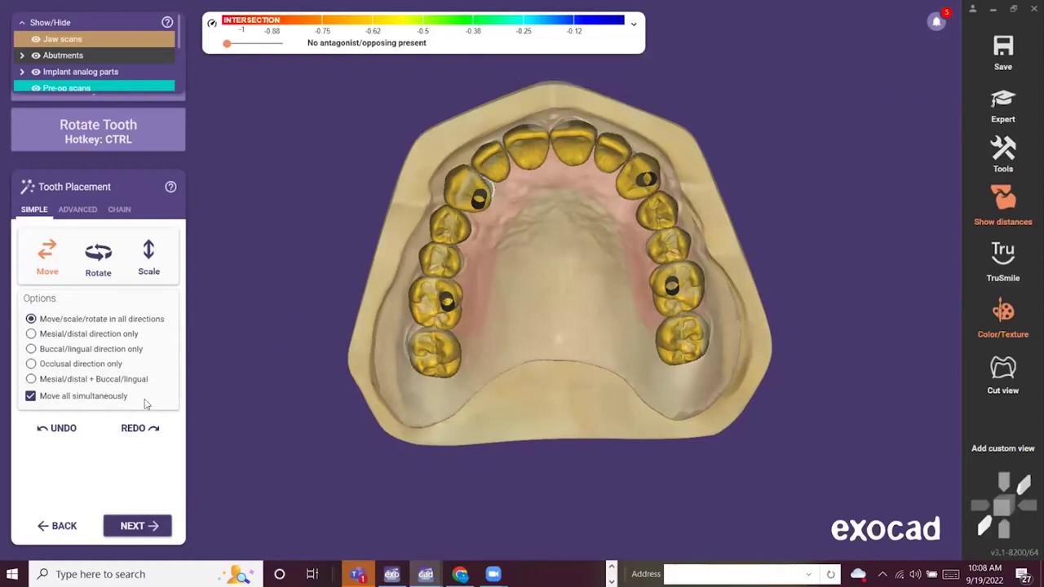
left_click(59, 430)
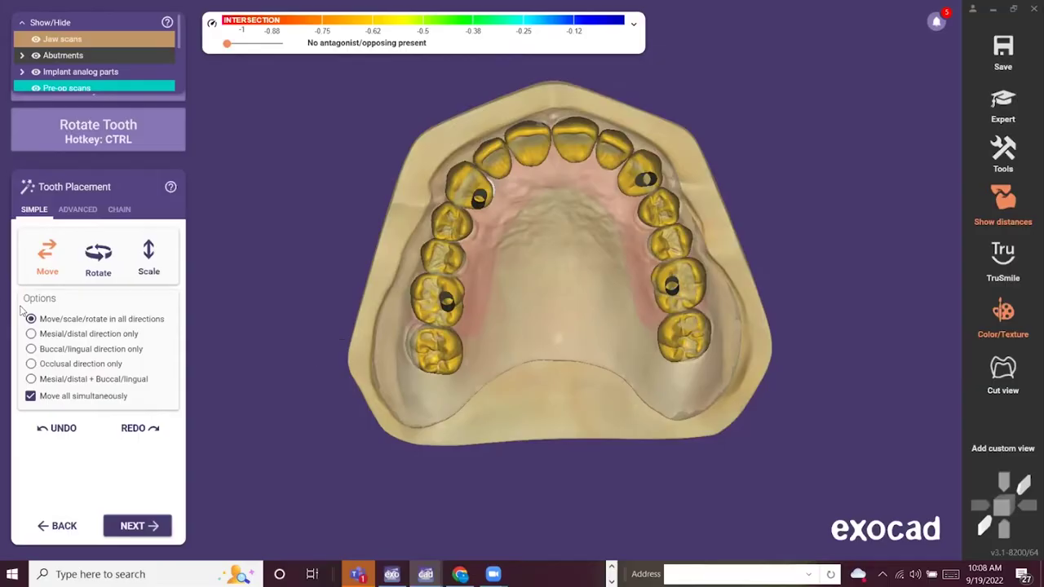
Disable simultaneous movement and move tooth 6 slightly inward on its own, toward its screw channel.
left_click(31, 397)
mouse_move(458, 186)
left_mouse_down()
mouse_move(417, 155)
mouse_move(543, 264)
mouse_move(441, 145)
mouse_move(513, 240)
mouse_move(474, 191)
left_mouse_up()
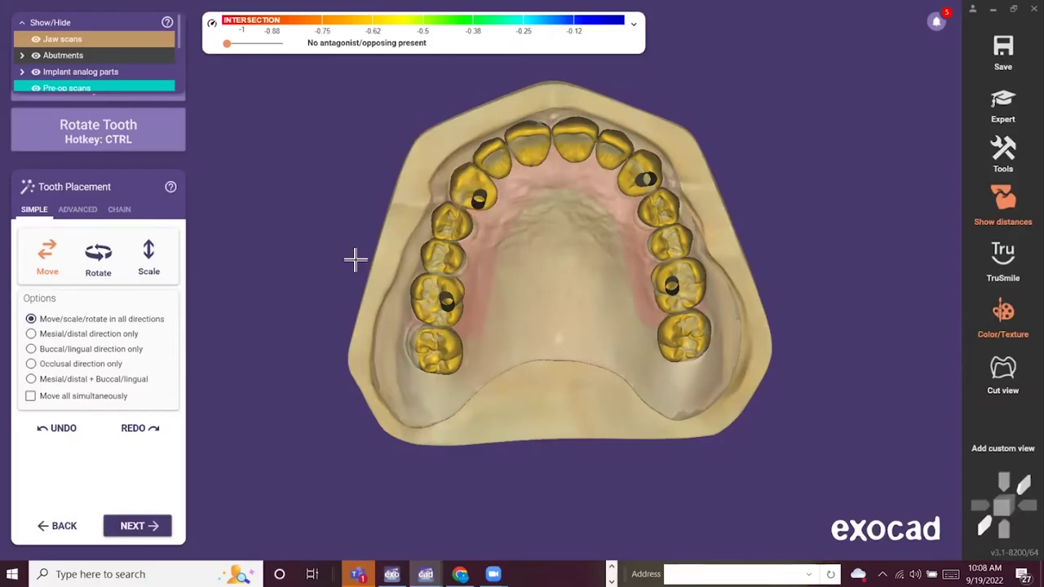
Undo the last move of tooth 6, and in chain placement toggle the chain point beside tooth 2 off and on again.
left_click(51, 429)
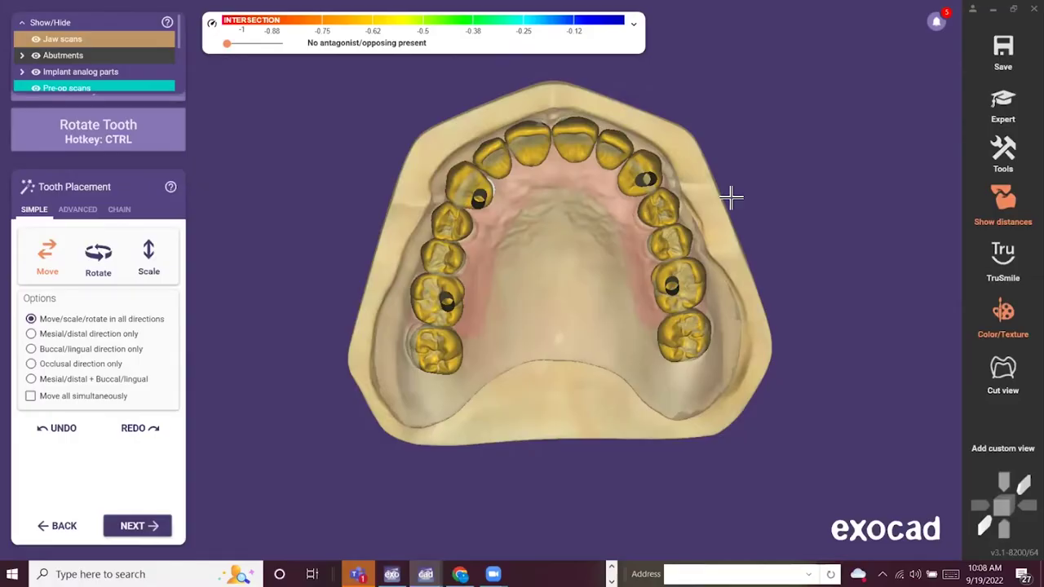
left_click(114, 209)
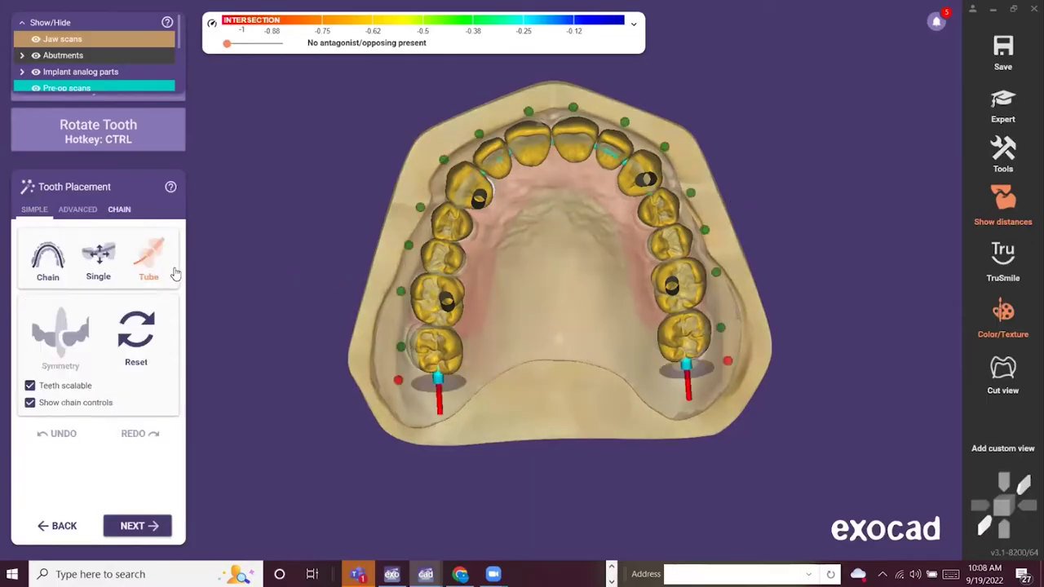
left_click(401, 347)
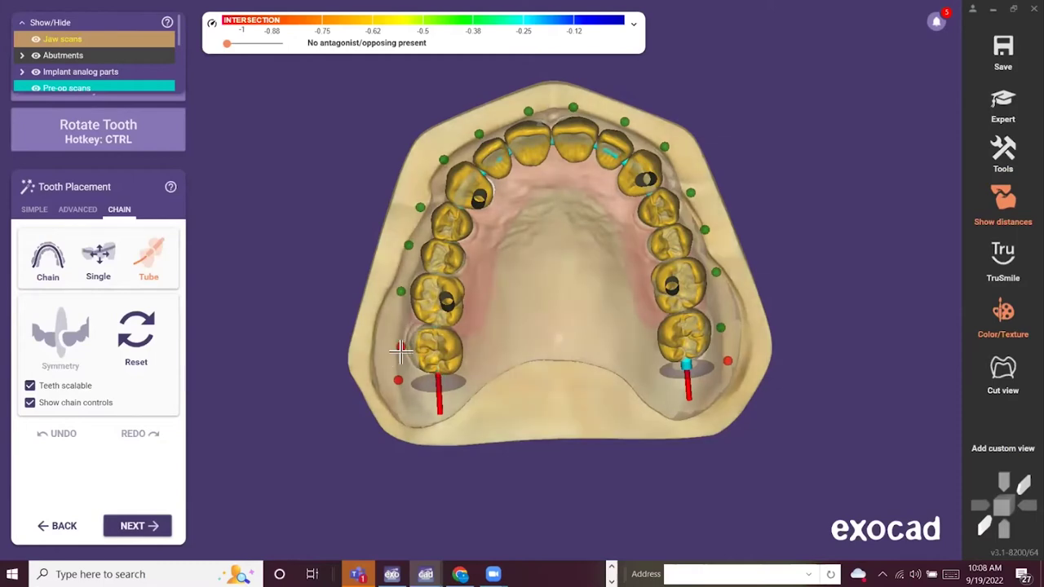
left_click(403, 346)
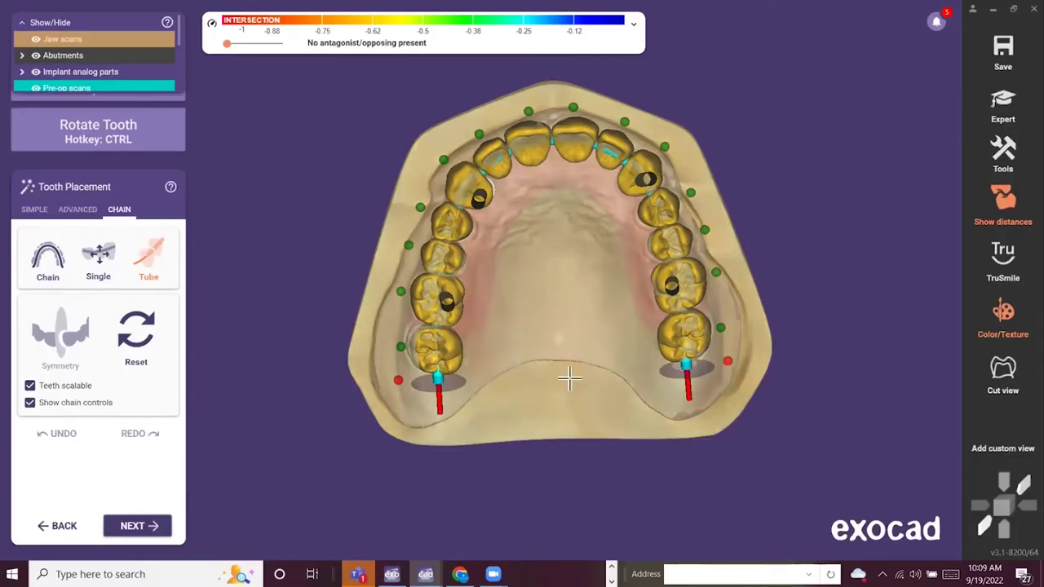
Continue to the abutment bottoms and raise the distal margin point of the tooth 3 abutment.
left_click(137, 523)
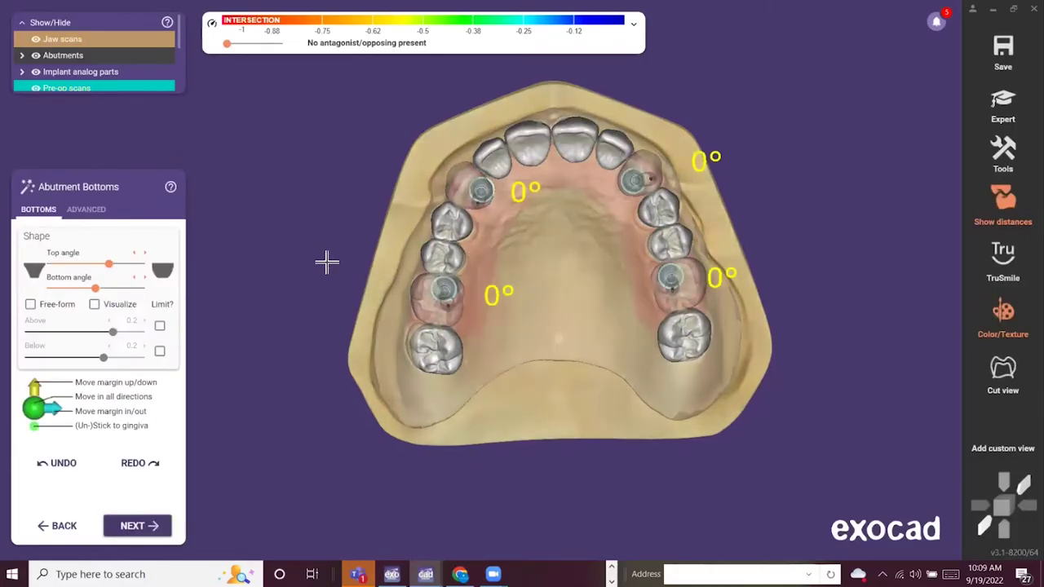
right_click_drag(329, 261, 340, 306)
scroll(606, 347, "up", 8)
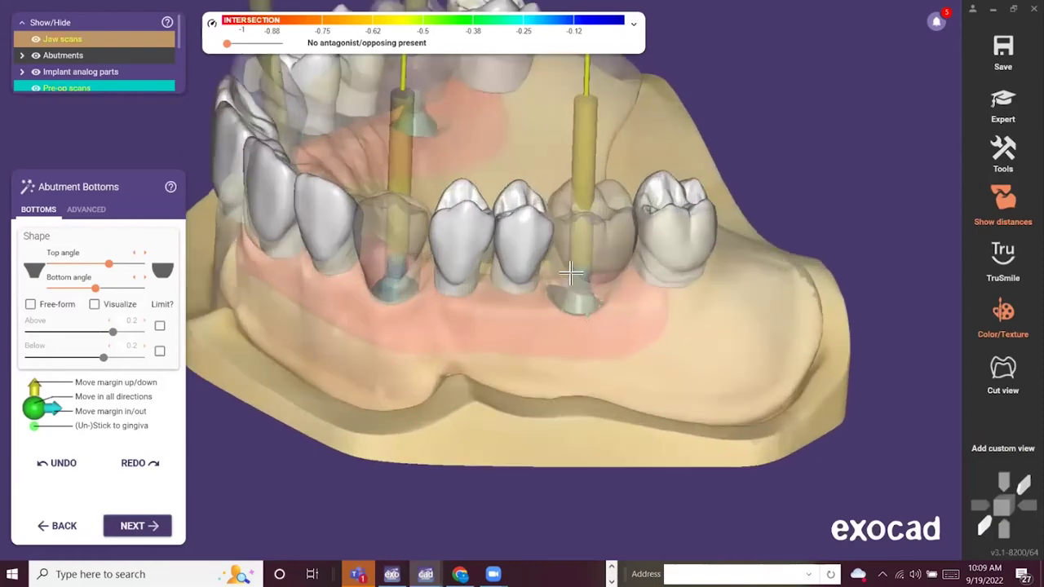
scroll(585, 306, "up", 5)
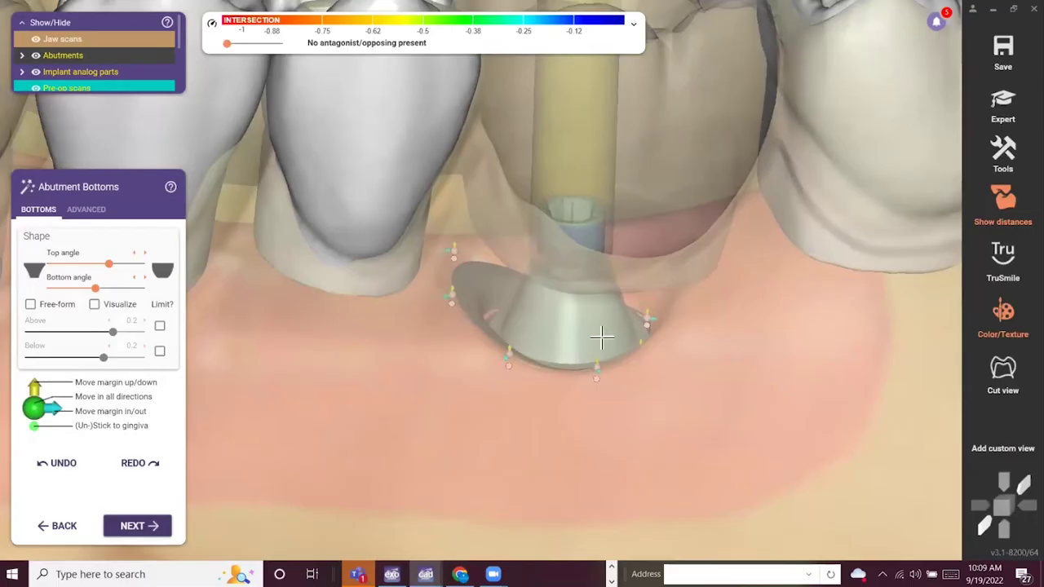
left_click_drag(652, 312, 667, 269)
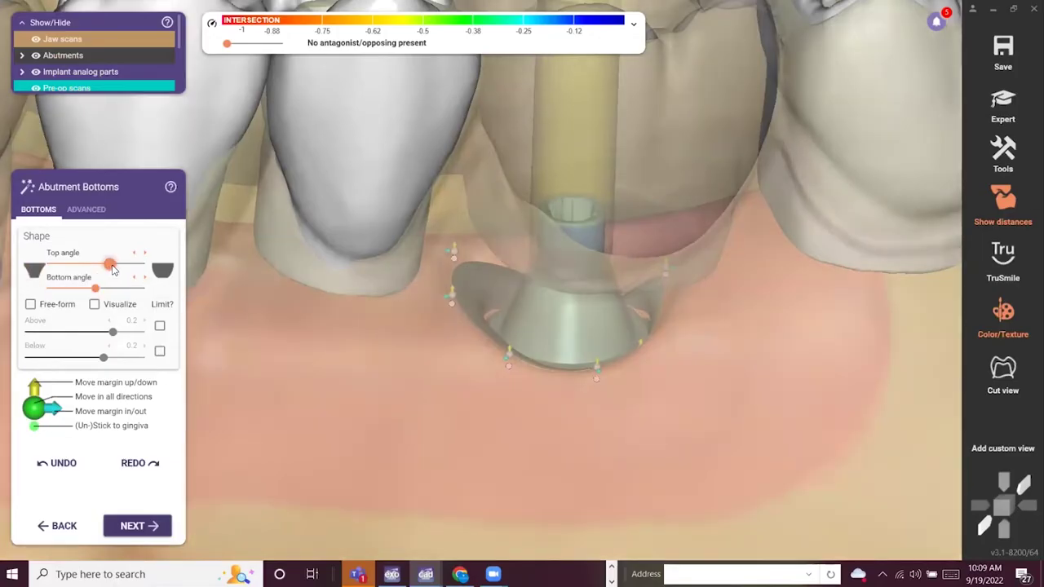
Lower the abutments' top angle slightly and proceed through the advanced bottom settings to free-forming.
mouse_move(112, 270)
left_mouse_down()
mouse_move(154, 251)
mouse_move(46, 265)
mouse_move(105, 257)
mouse_move(97, 260)
left_mouse_up()
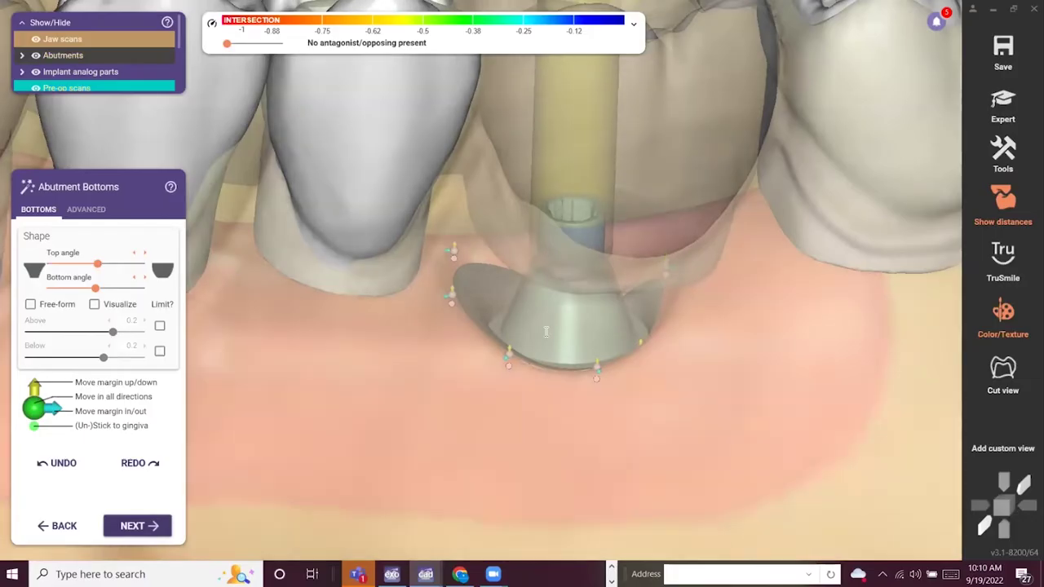
scroll(547, 332, "down", 1, "ctrl")
left_click(86, 209)
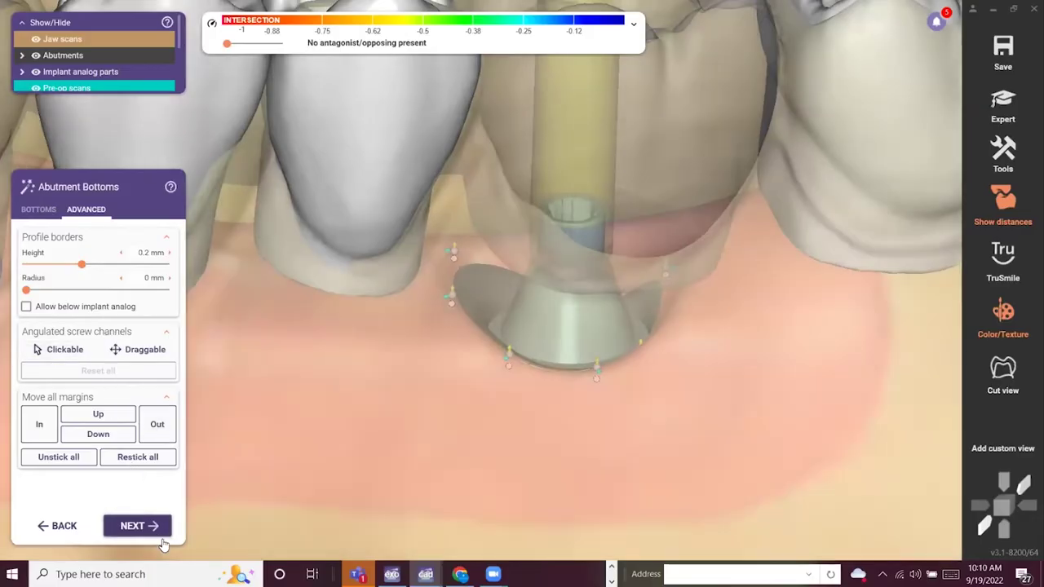
left_click(152, 527)
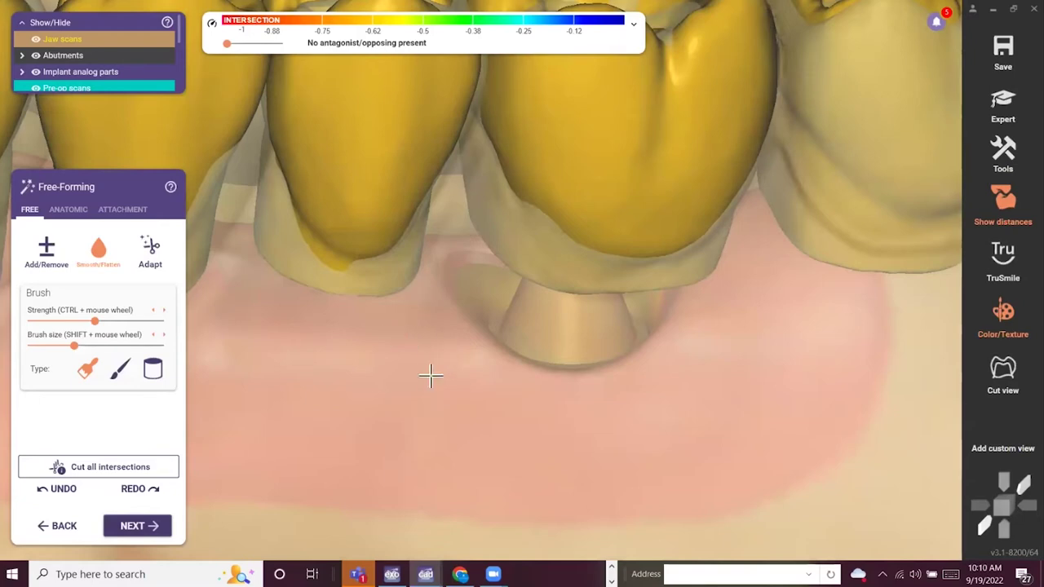
Examine the free-forming model from the side, occlusal and underside views, checking where the teeth penetrate the gingiva.
scroll(430, 375, "down", 5)
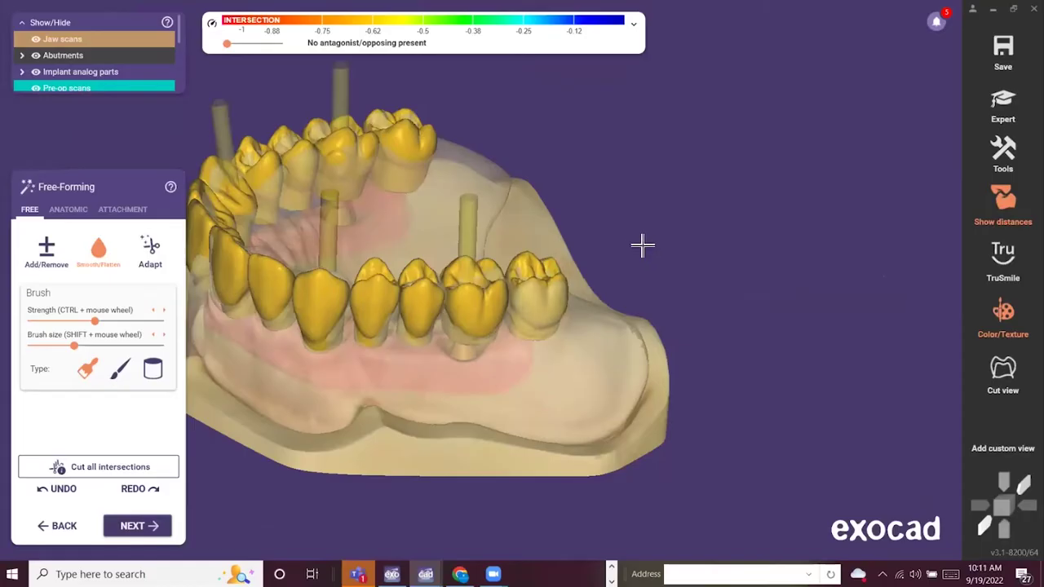
scroll(642, 245, "down", 2)
right_click_drag(643, 244, 421, 308)
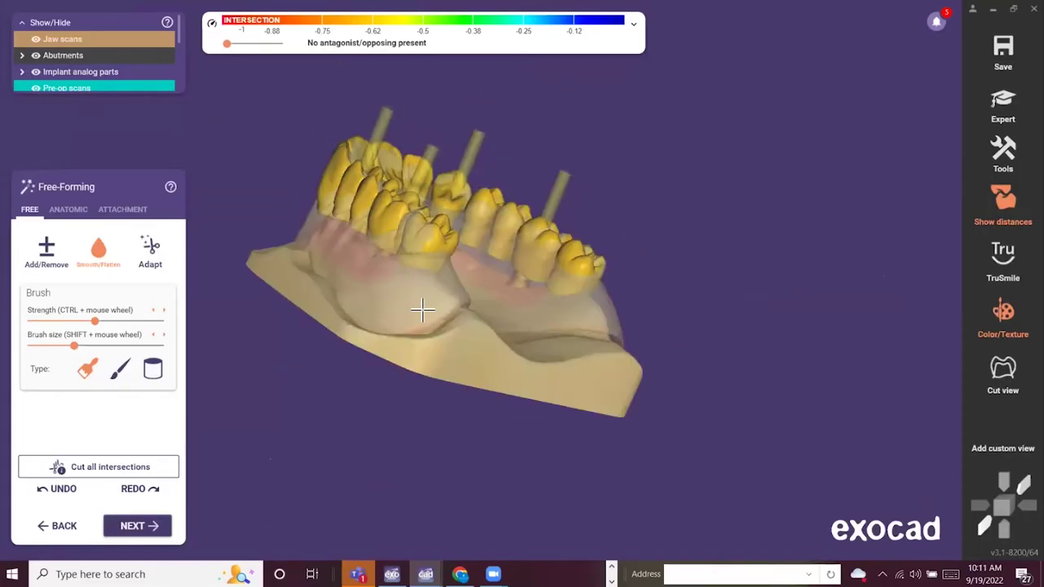
right_click_drag(226, 301, 92, 249)
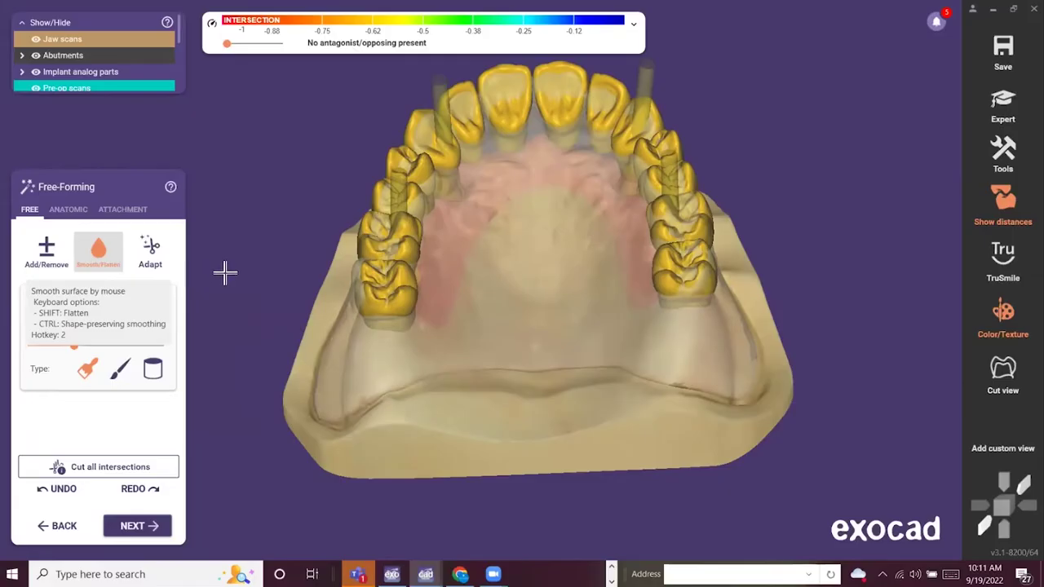
scroll(252, 290, "down", 2)
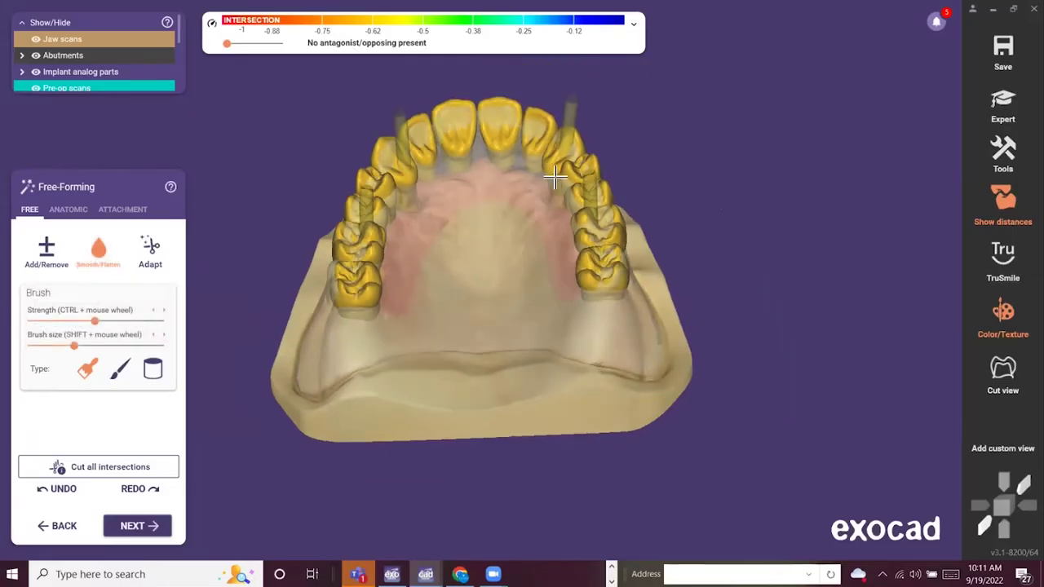
right_click_drag(554, 175, 845, 169)
right_click_drag(583, 193, 554, 175)
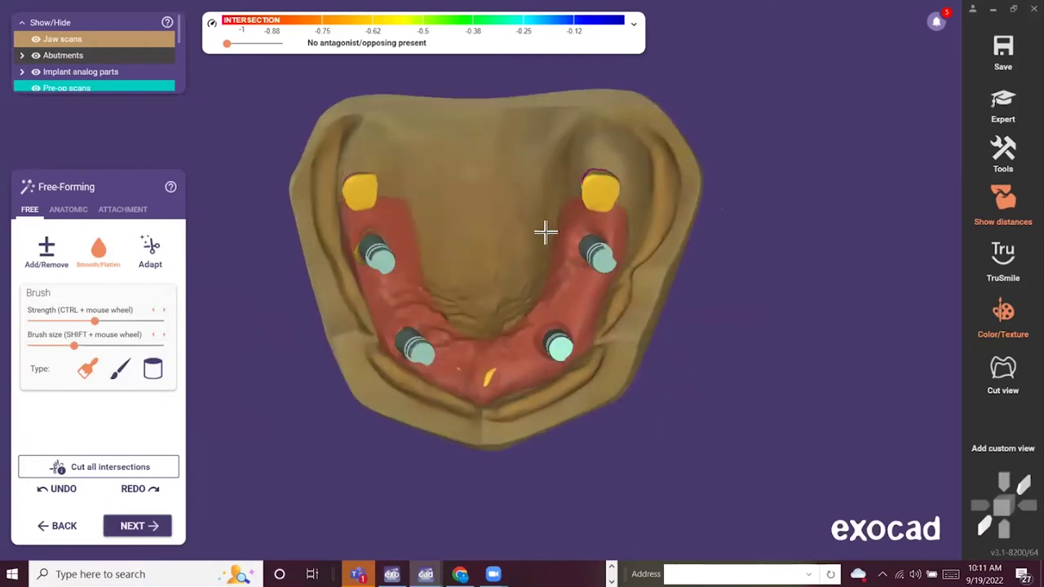
right_click_drag(410, 255, 566, 317)
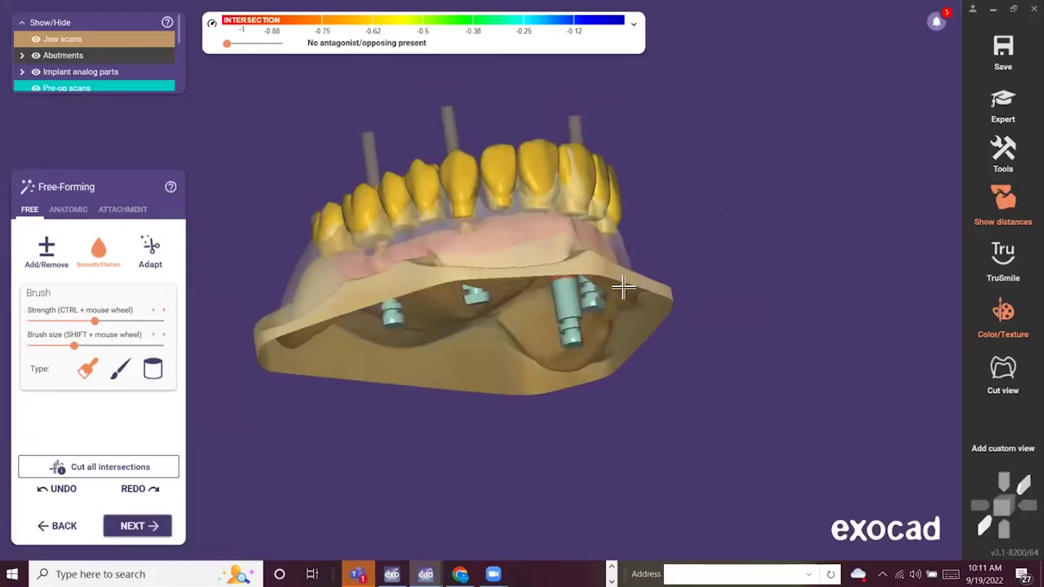
right_click_drag(623, 287, 623, 286)
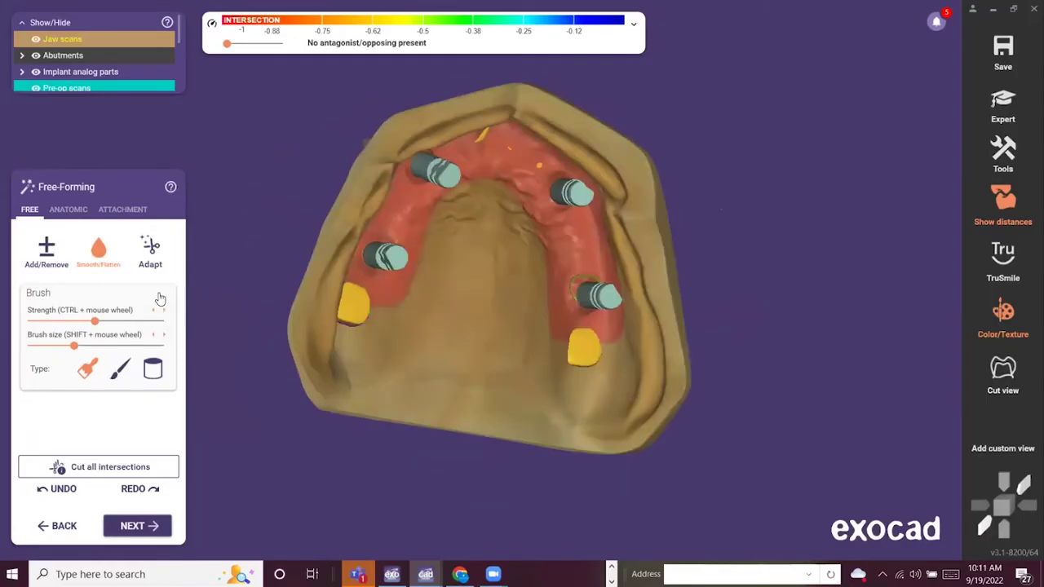
Adapt the bases of the teeth to the gingiva with a basal distance of 0 mm.
left_click(276, 323)
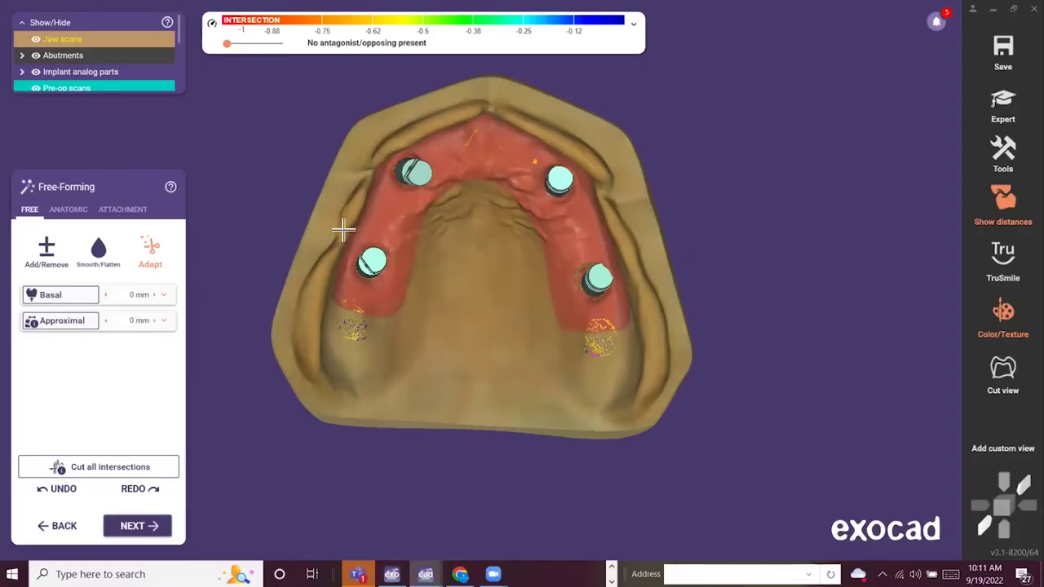
right_click_drag(327, 224, 325, 223)
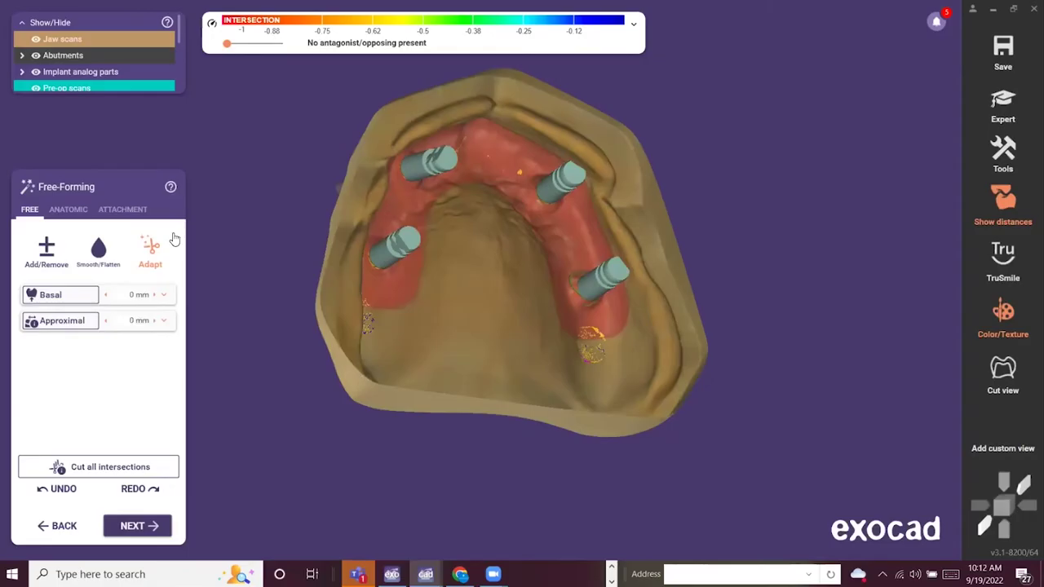
right_click_drag(173, 239, 81, 267)
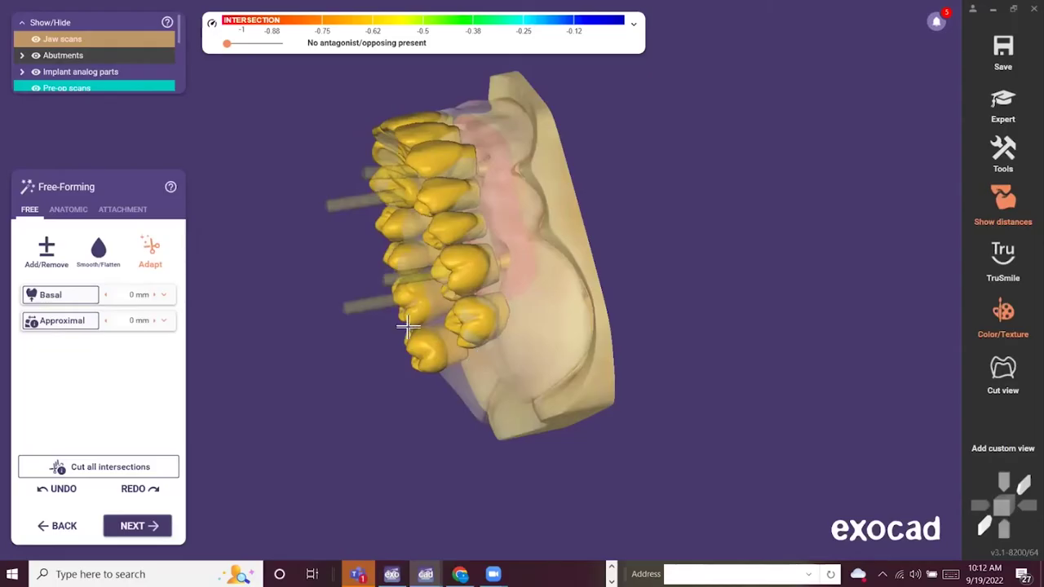
Go from the Add/Remove brush to the Smooth/Flatten brush for free-forming the posterior teeth.
right_click_drag(408, 327, 333, 272)
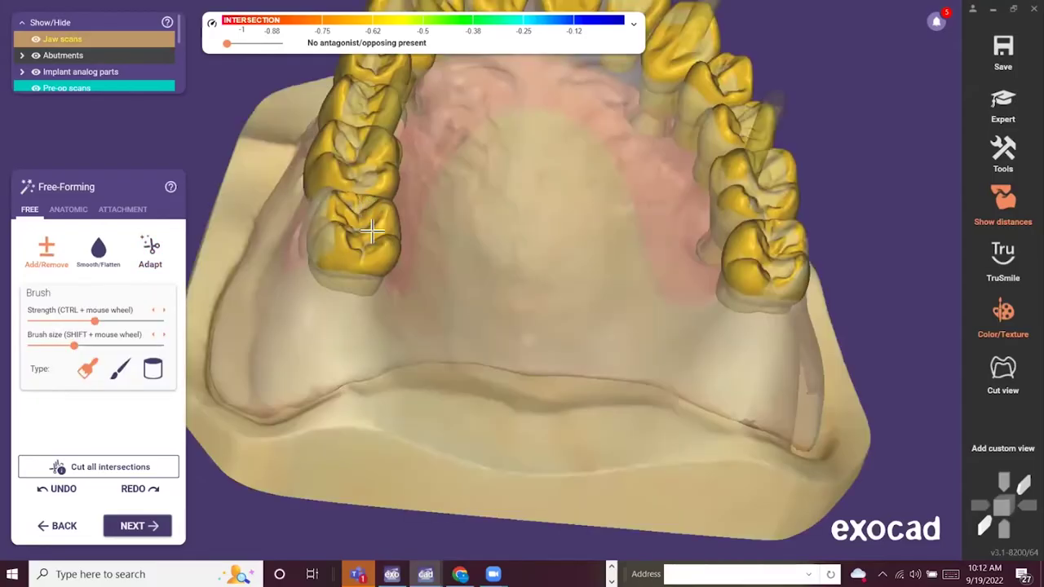
right_click_drag(372, 231, 175, 296)
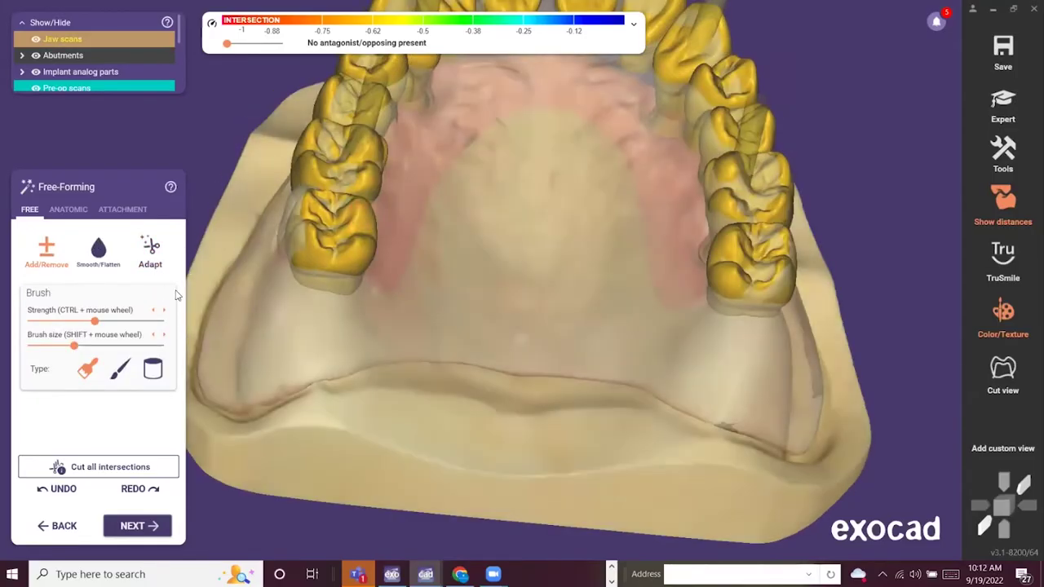
key("s")
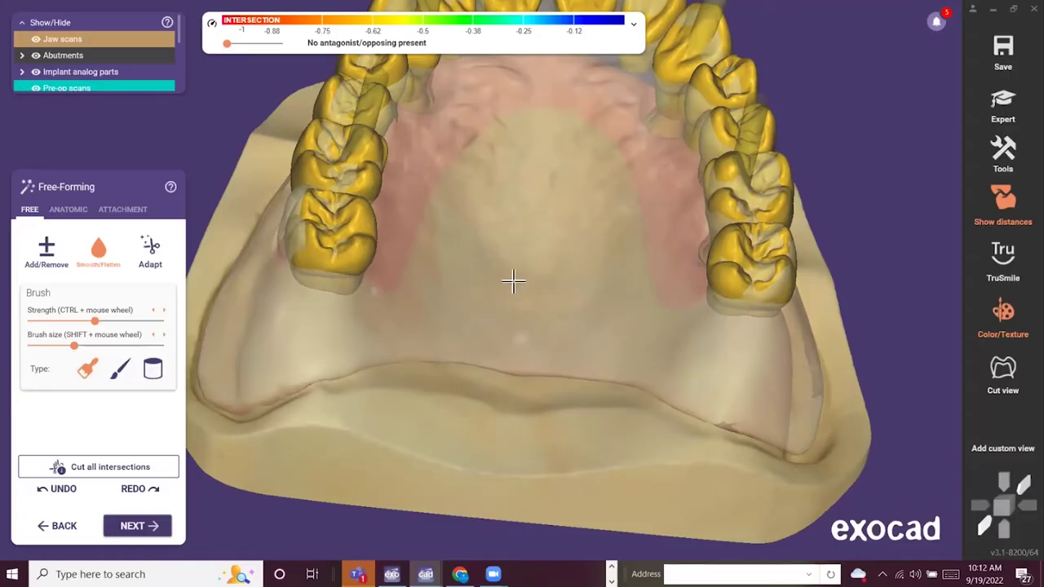
Switch anatomic free-forming from the Cusps to the Entire tooth preset and shift tooth 2 slightly outward.
scroll(513, 280, "down", 3)
scroll(519, 282, "down", 2)
right_click_drag(514, 256, 416, 329)
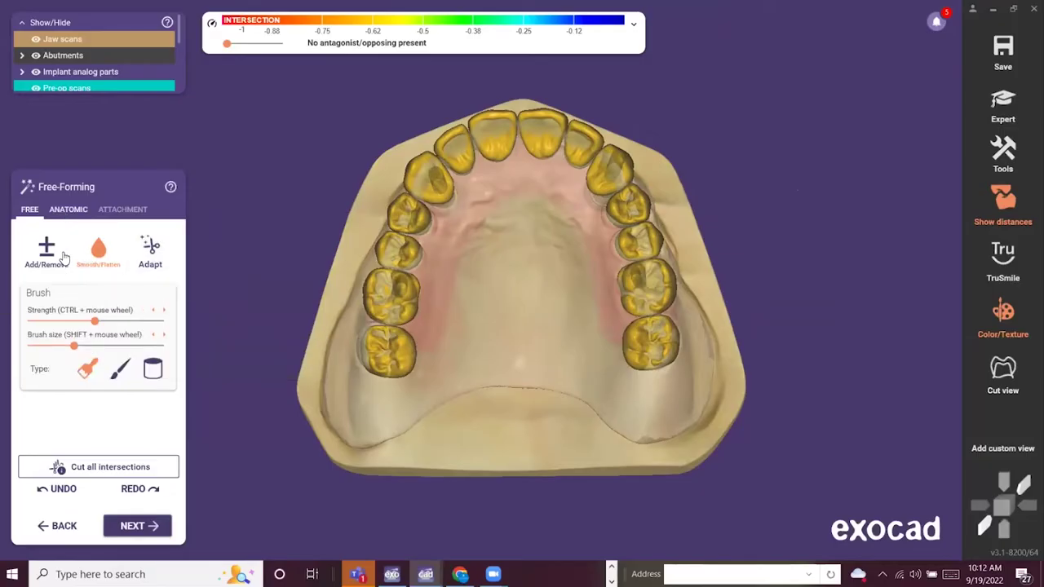
left_click(68, 209)
left_click(58, 263)
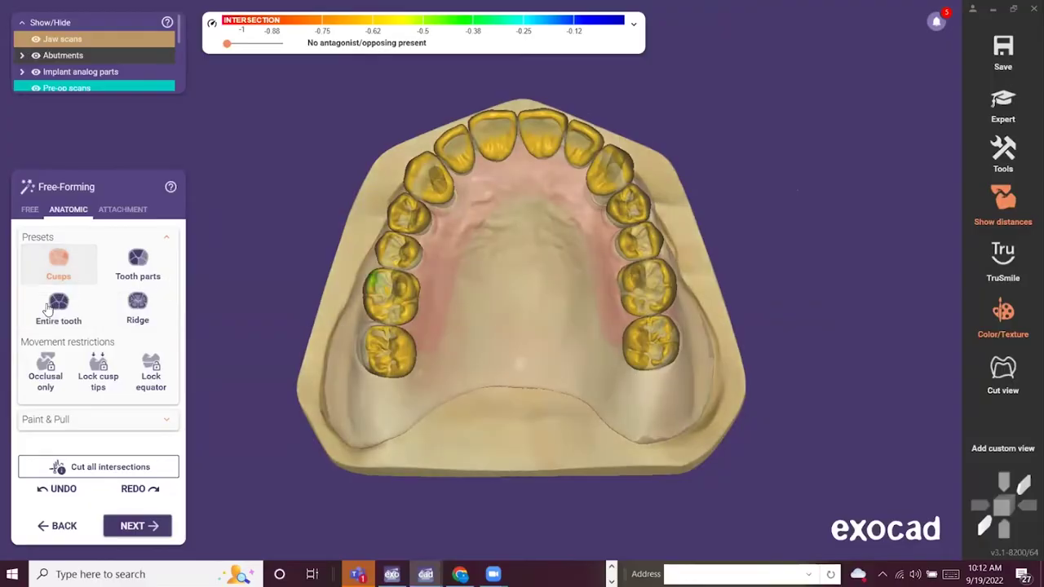
scroll(350, 338, "up", 2)
scroll(345, 341, "up", 1)
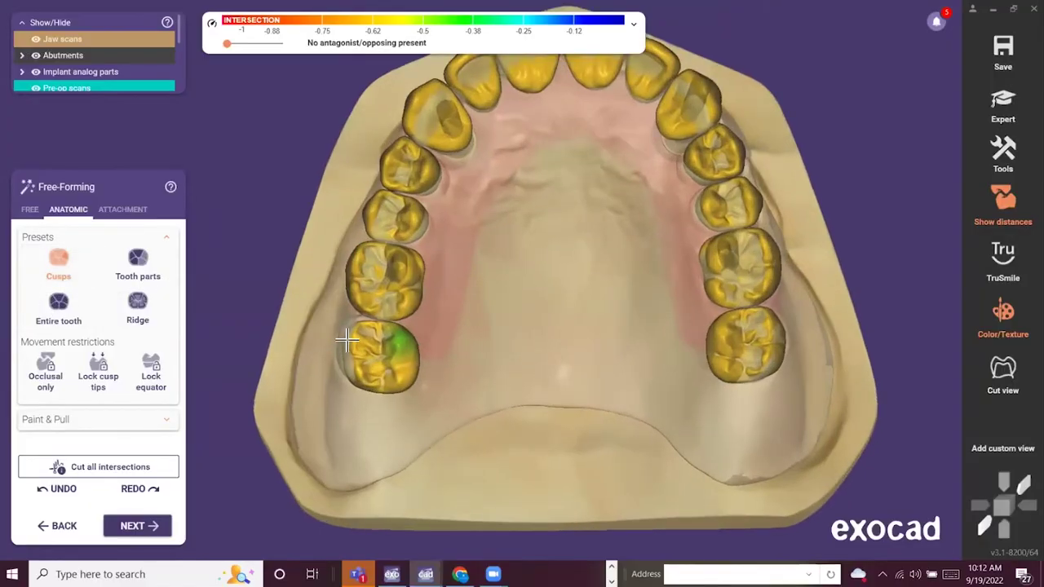
scroll(340, 338, "up", 1)
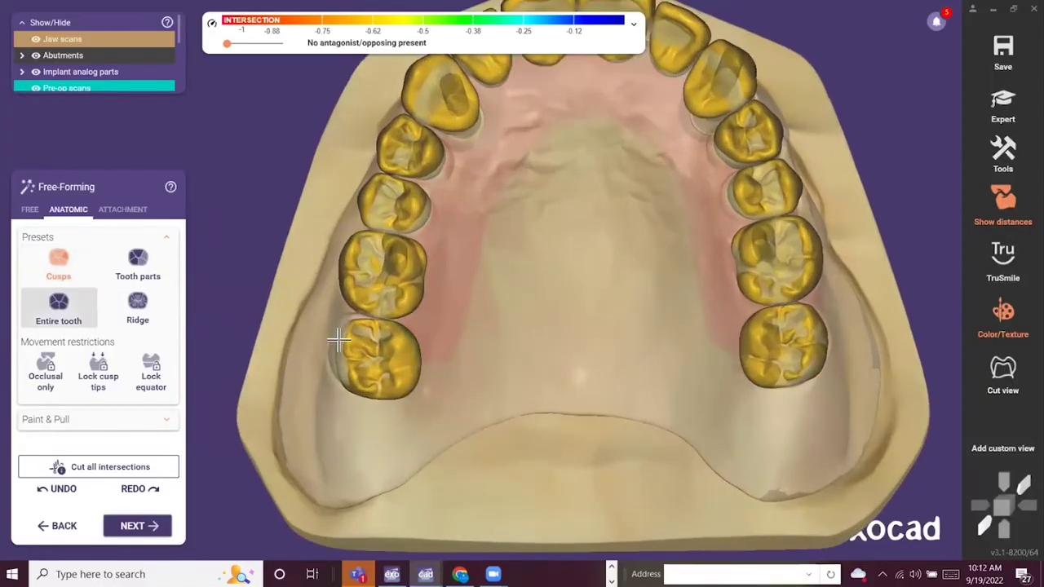
left_click(338, 341)
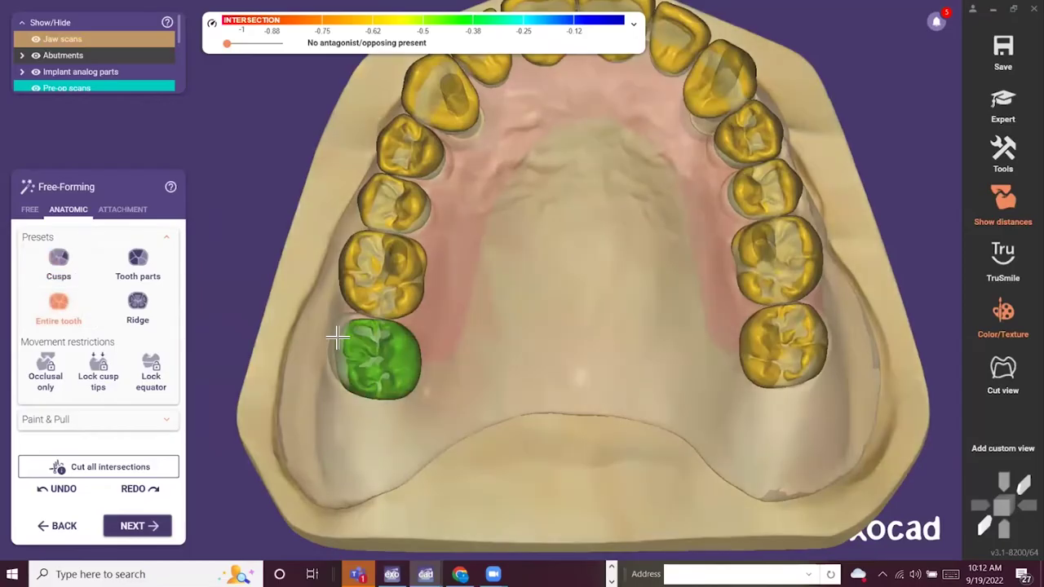
Shift teeth 14 and 13 slightly inward with the Entire tooth preset.
left_click(758, 255)
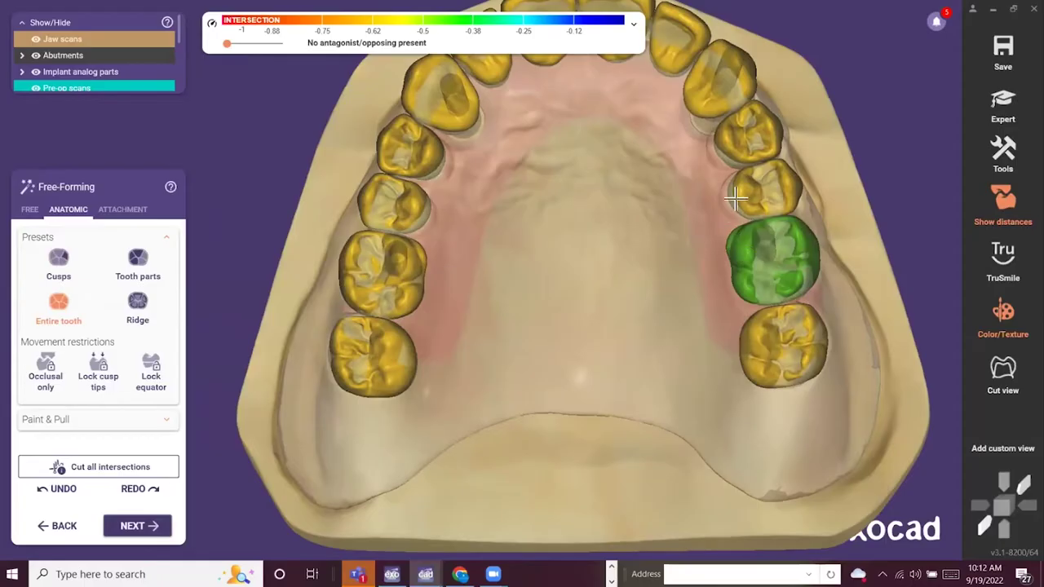
left_click_drag(740, 201, 737, 204)
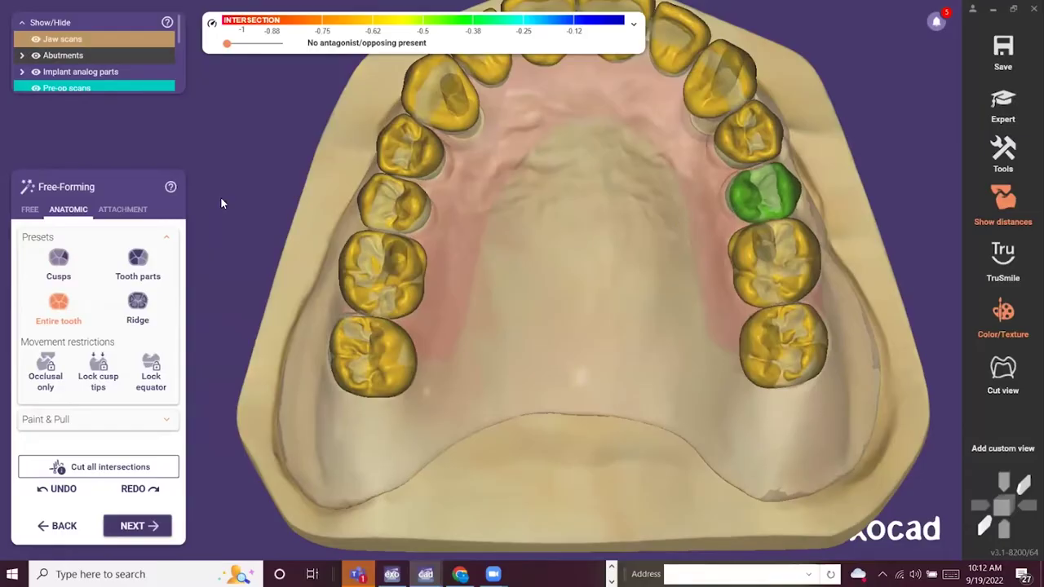
left_click(66, 219)
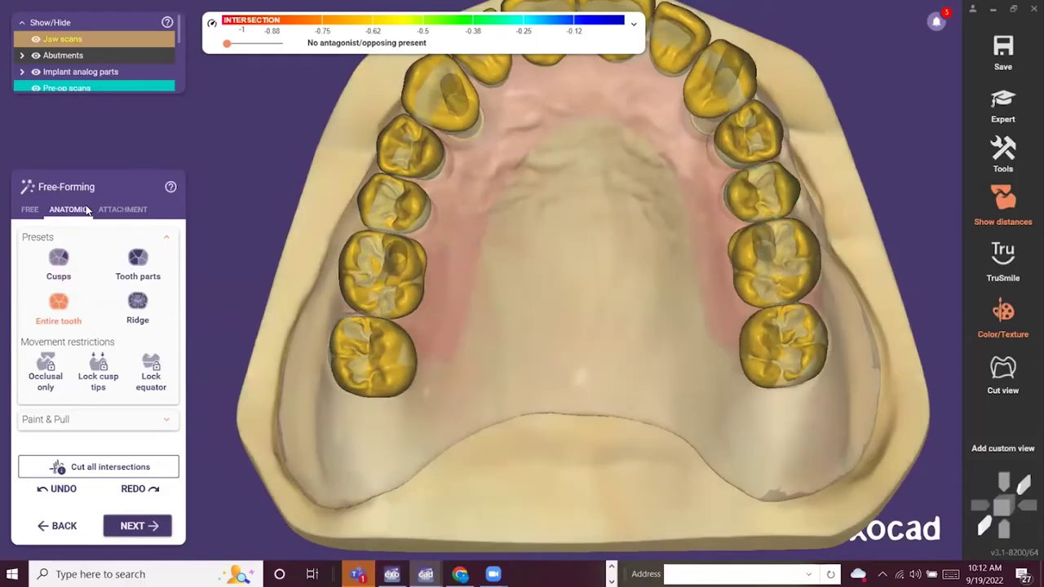
Return to the free Smooth/Flatten brush and examine the whole arch from the occlusal and front views.
scroll(85, 210, "down", 2)
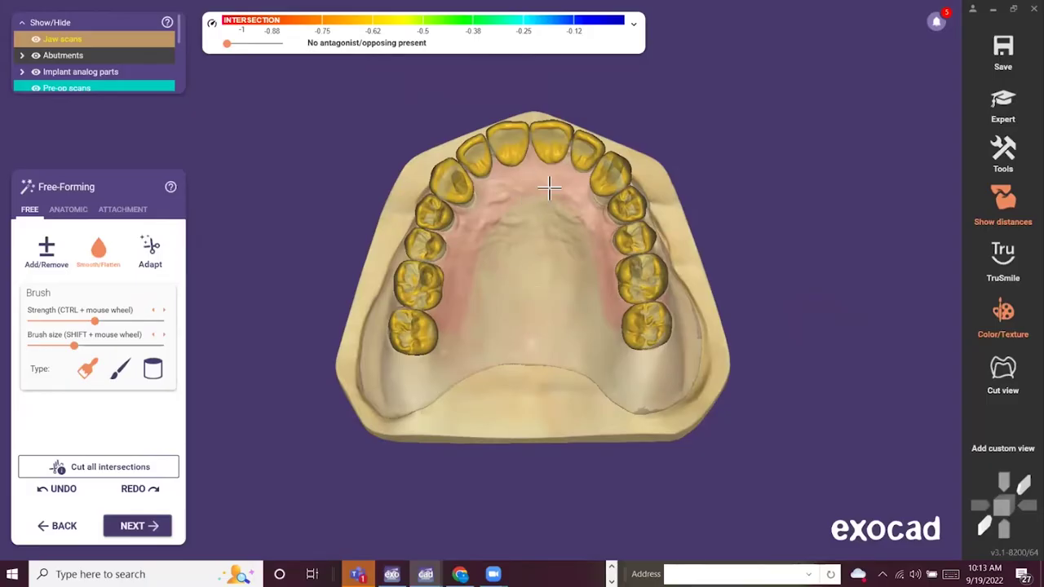
right_click_drag(549, 188, 551, 197)
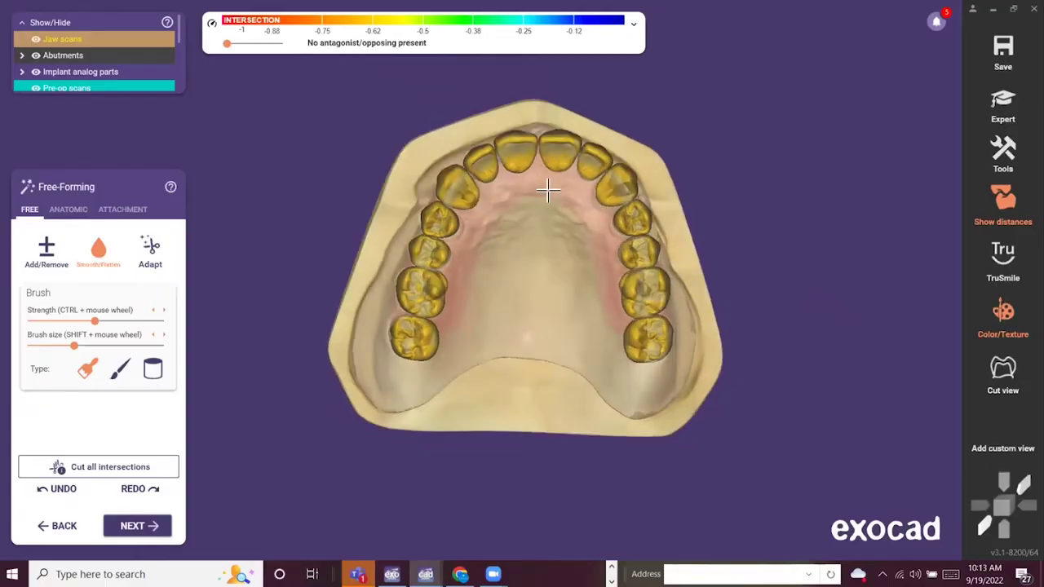
right_click_drag(559, 248, 526, 294)
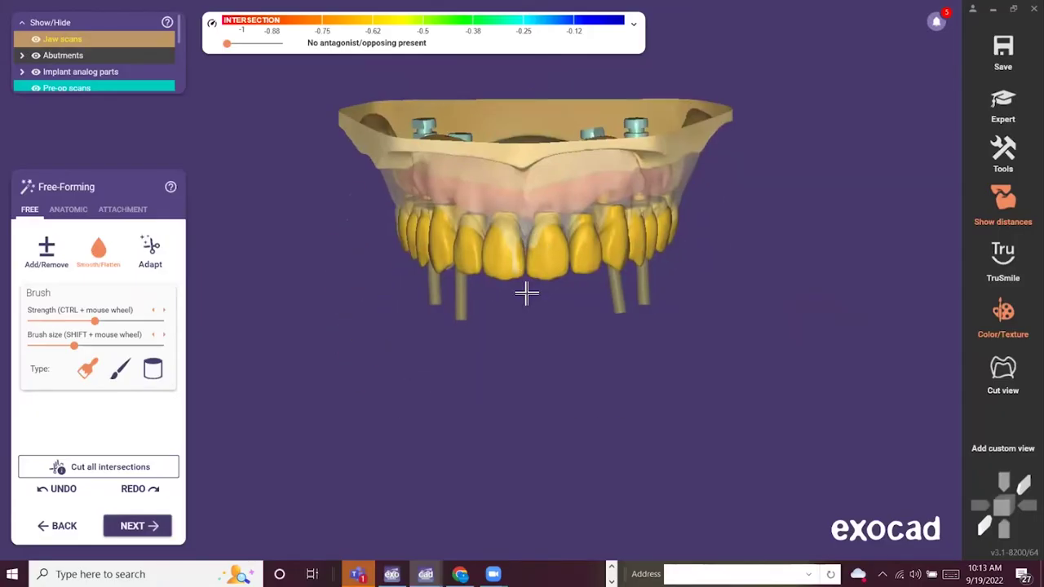
Finish free-forming the tooth setup after checking the arch from the front and occlusal sides.
scroll(526, 293, "up", 2)
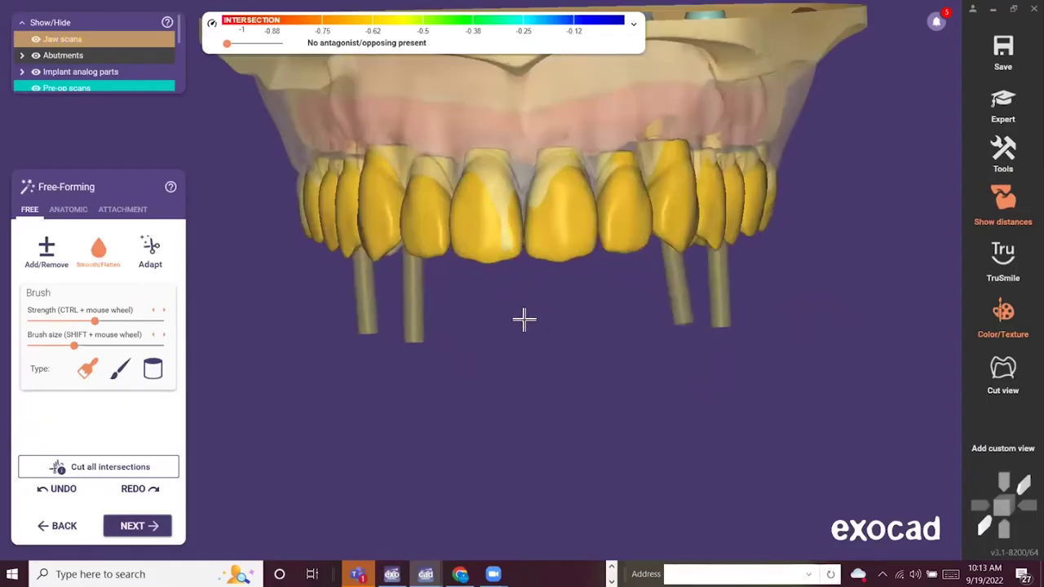
right_click_drag(526, 319, 522, 319)
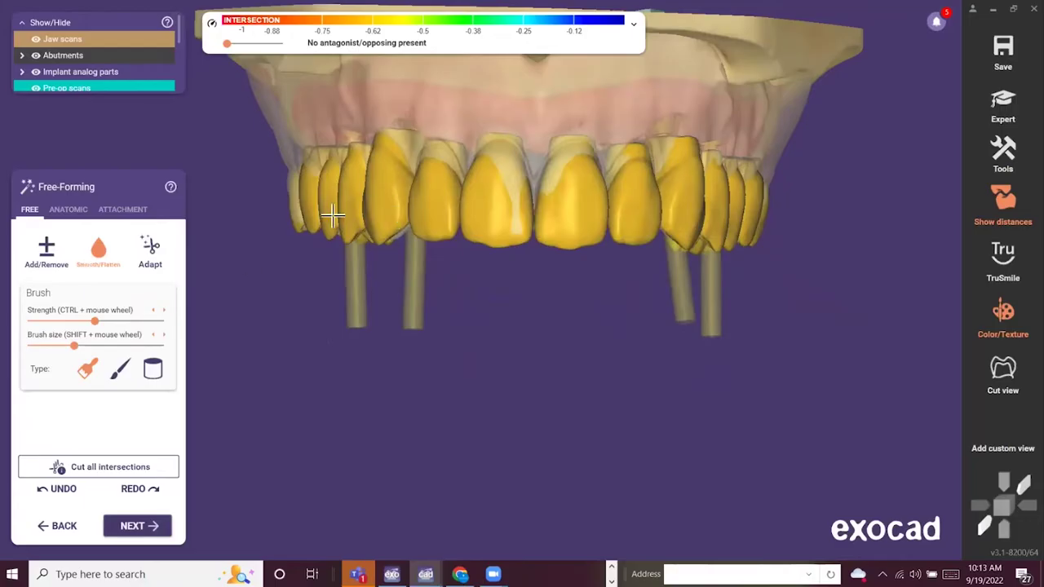
right_click_drag(478, 279, 492, 294)
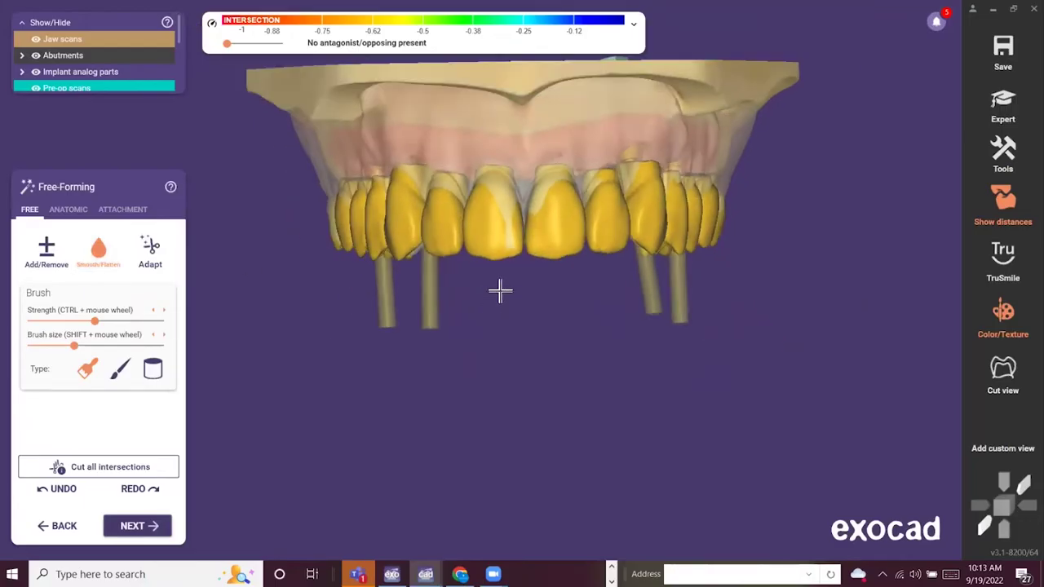
right_click_drag(522, 261, 505, 284)
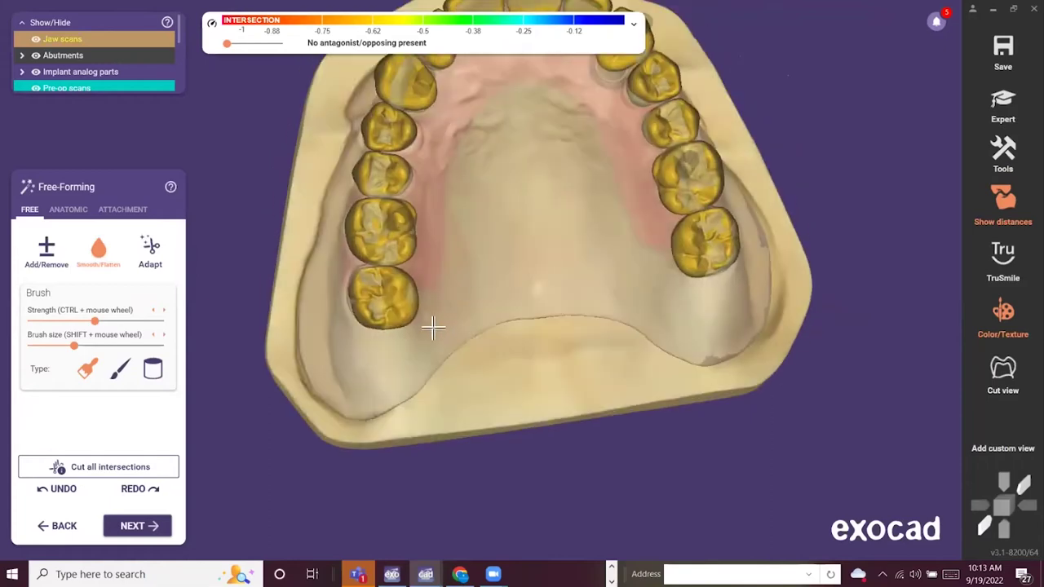
scroll(562, 69, "down", 2)
right_click_drag(663, 259, 659, 258)
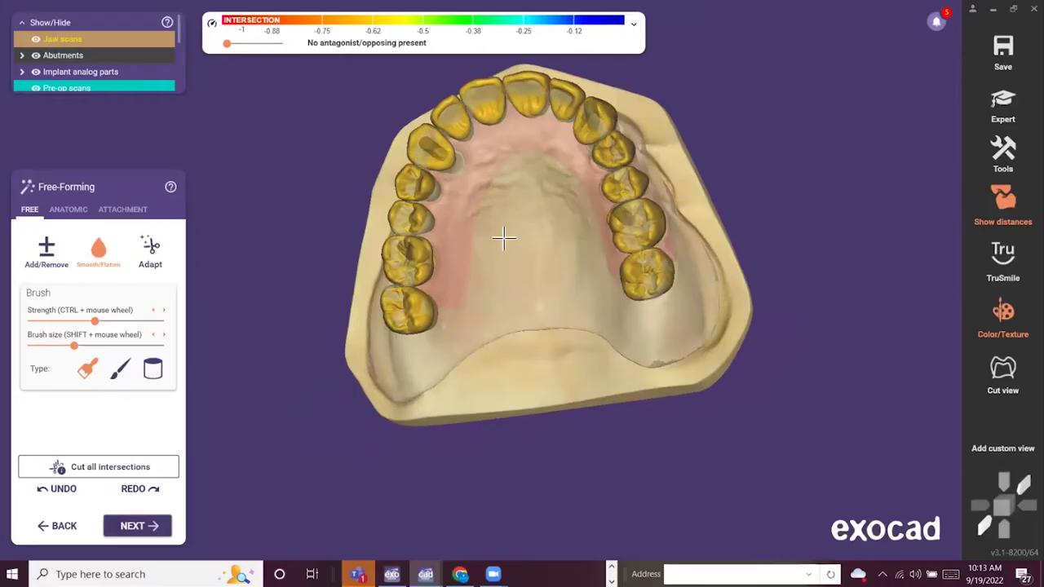
right_click_drag(517, 201, 496, 256)
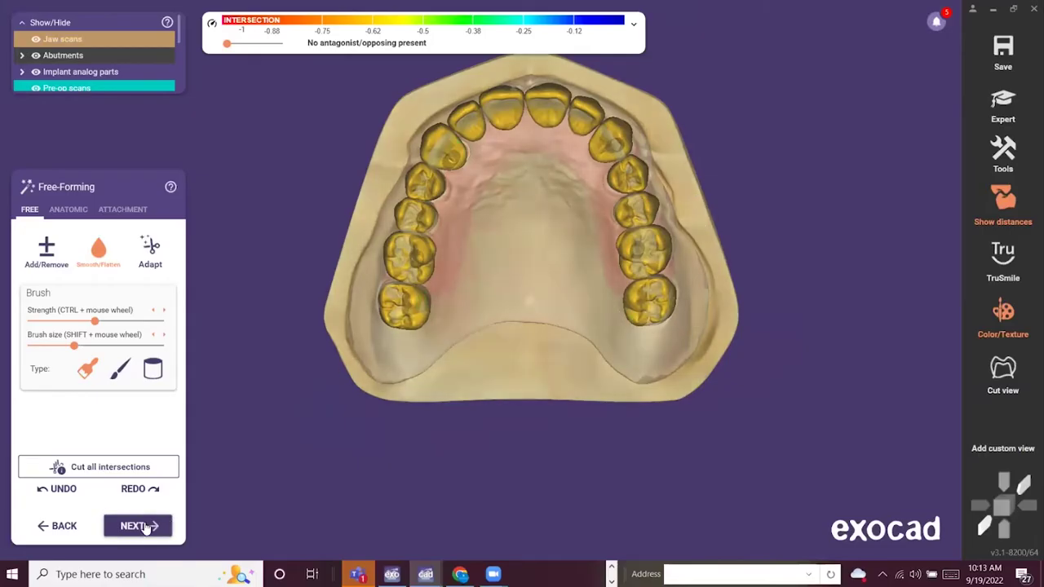
left_click(327, 326)
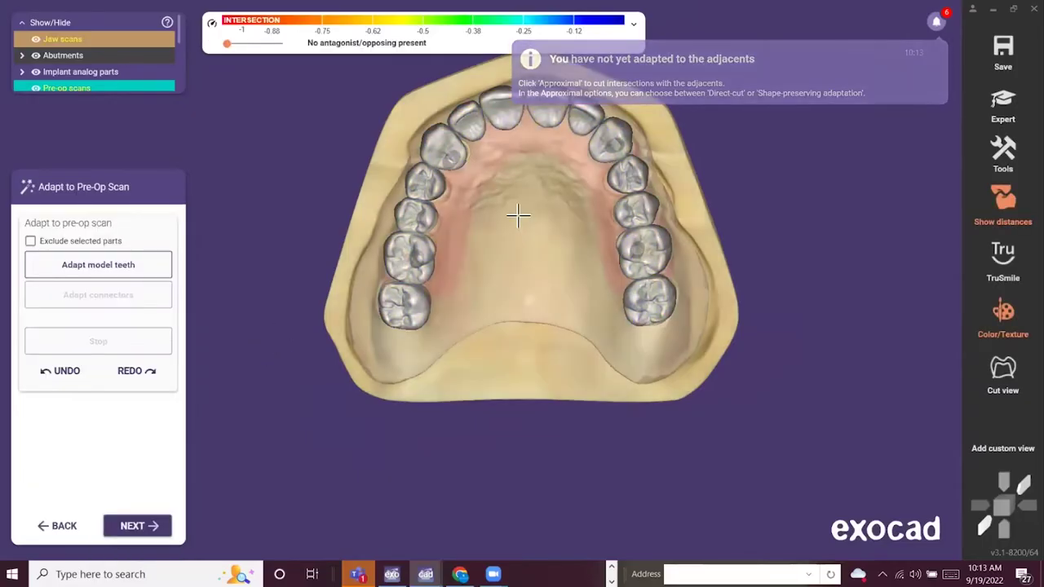
Continue past the pre-op scan adaptation and virtual waxup bottom, and choose a single gingiva for all neighboring teeth 2 to 15.
right_click_drag(517, 250, 416, 352)
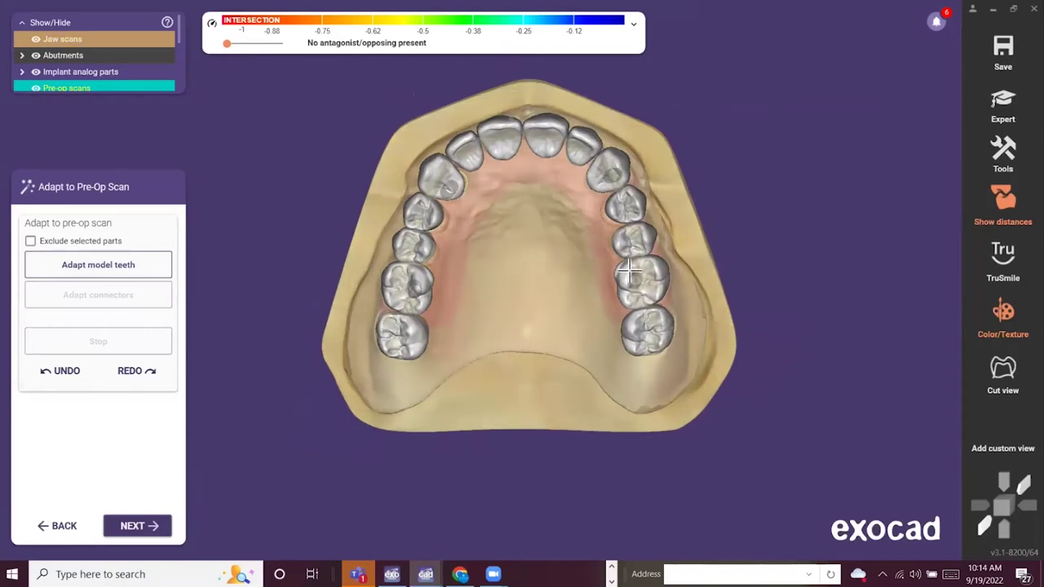
right_click_drag(603, 232, 601, 326)
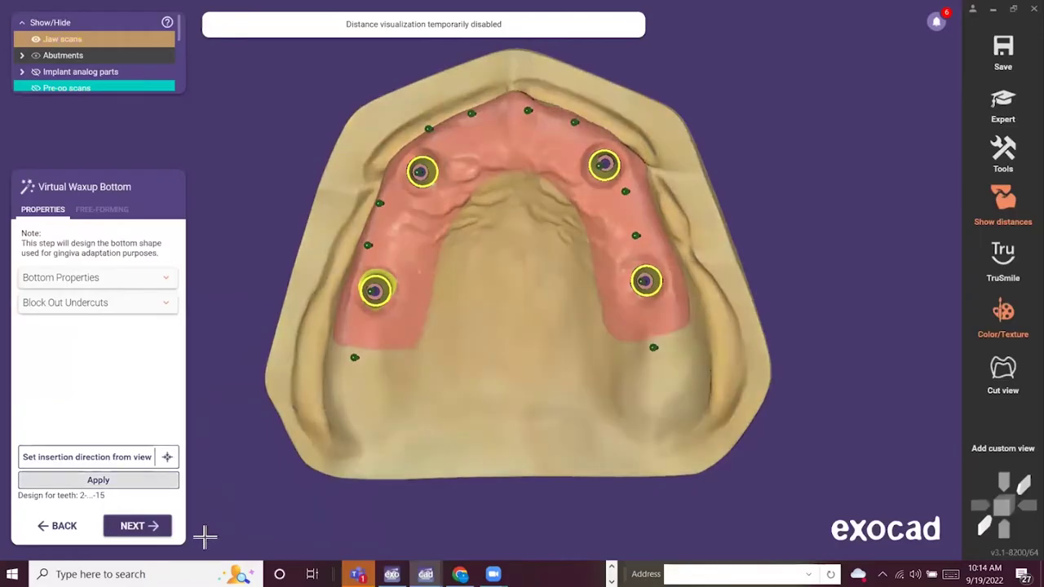
left_click(159, 526)
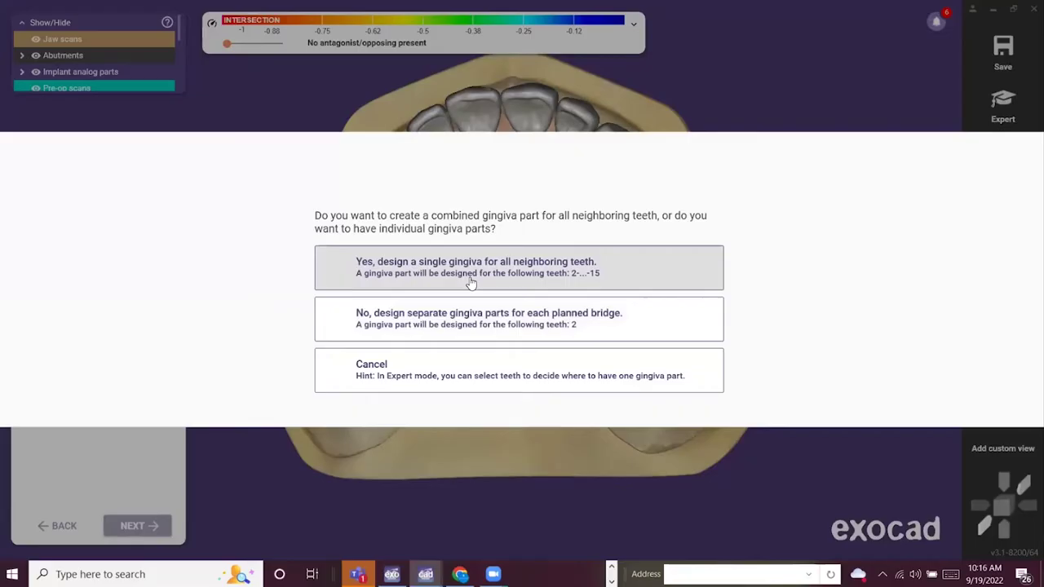
left_click(519, 267)
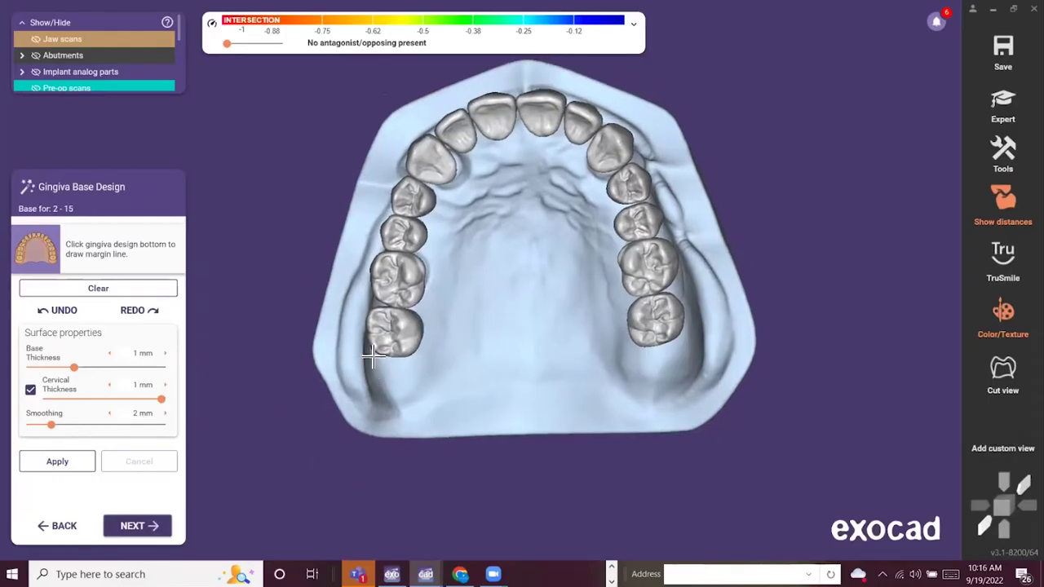
Draw the gingiva margin line from behind one last molar, along the palatal side of the arch, around behind the opposite last molar.
left_click(408, 371)
left_click(444, 314)
left_click(451, 228)
left_click(487, 170)
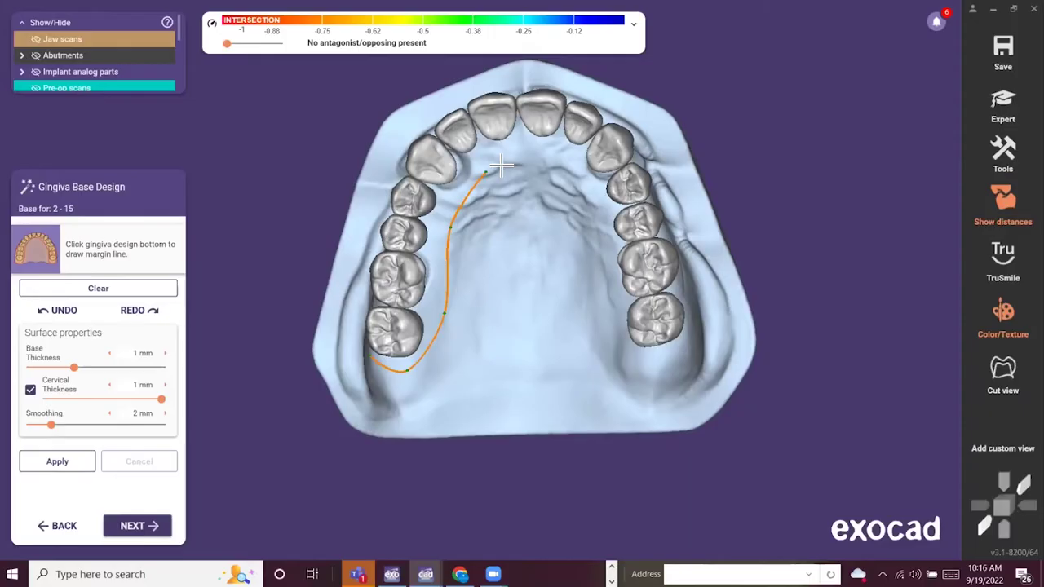
left_click(501, 166)
left_click(529, 165)
left_click(559, 169)
left_click(602, 237)
left_click(606, 336)
left_click(651, 362)
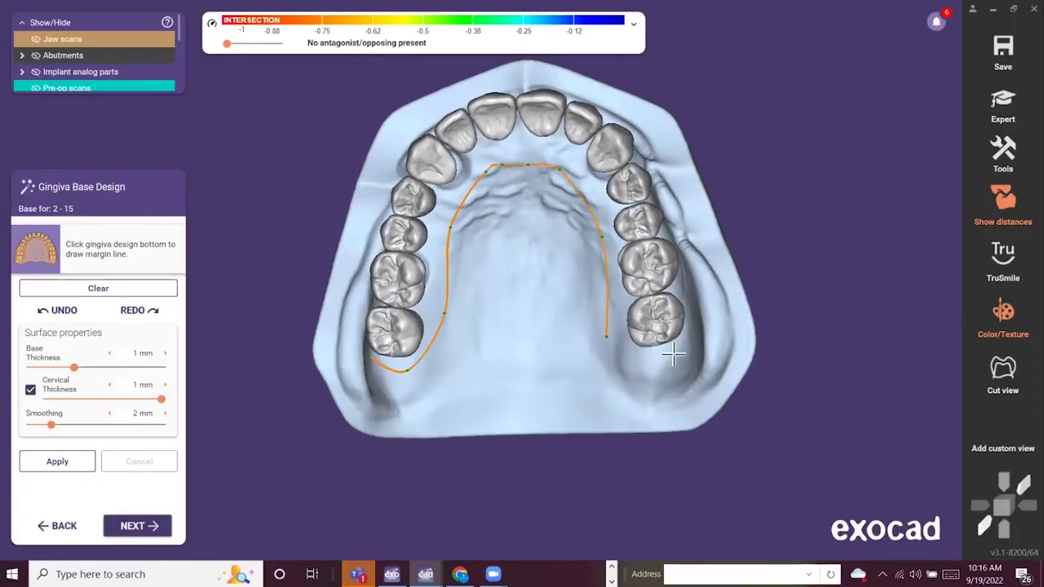
left_click(689, 353)
Continue the gingiva margin line along the outer side of the ridge and close it at its starting point.
right_click_drag(771, 259, 625, 275)
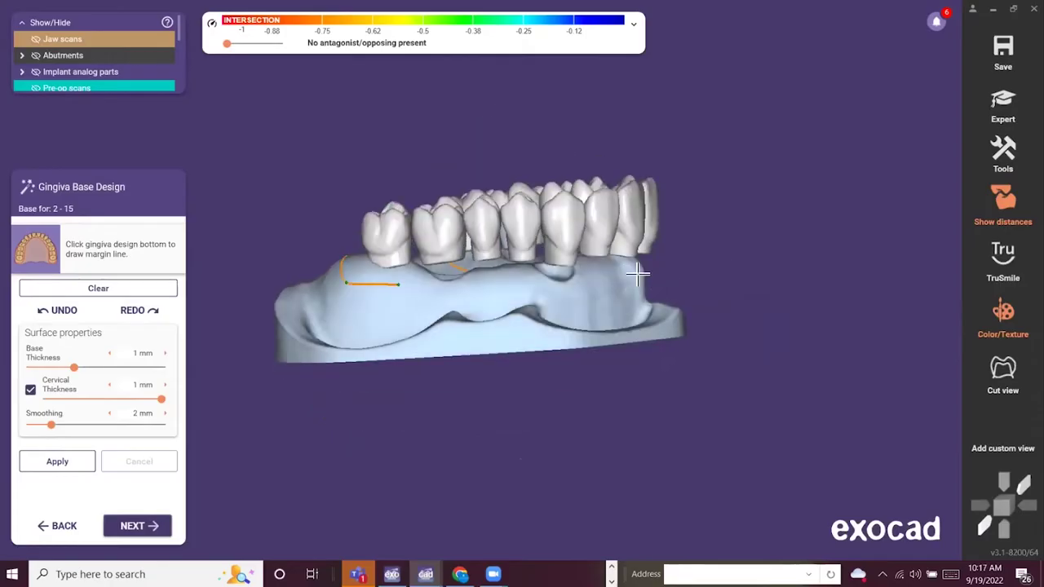
right_click_drag(731, 262, 505, 258)
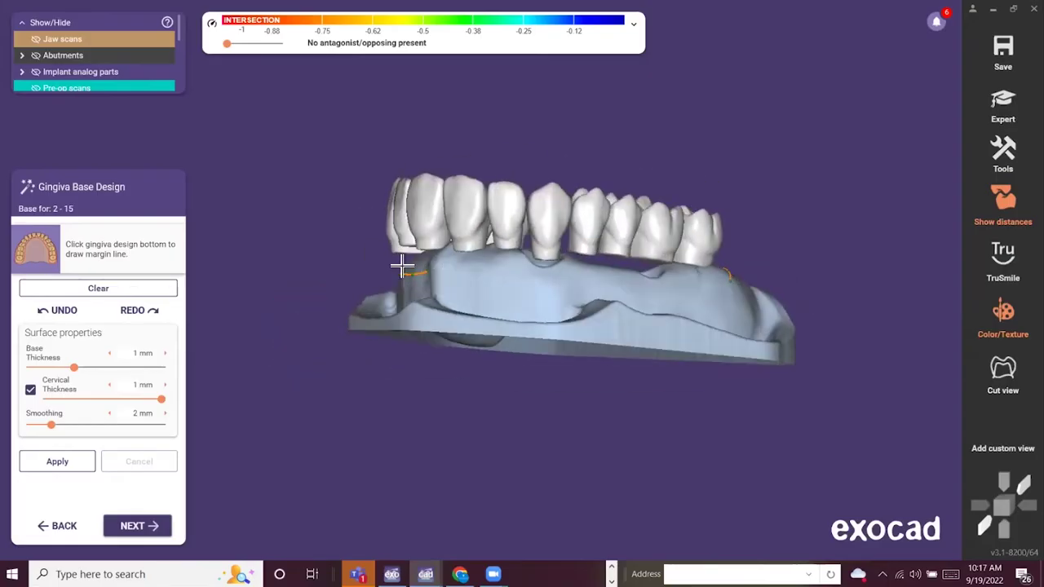
left_click(516, 290)
left_click(593, 285)
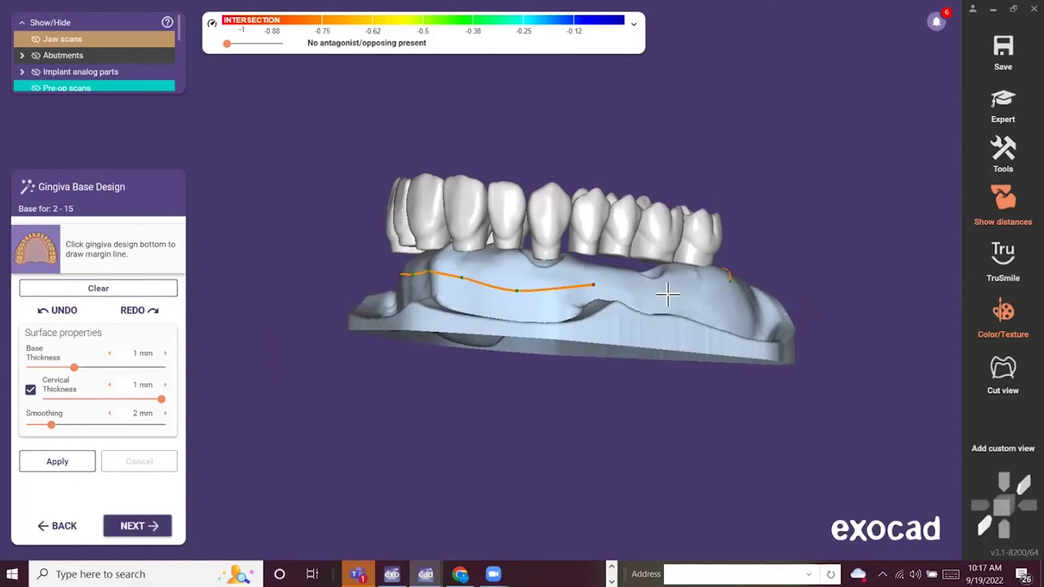
left_click(697, 291)
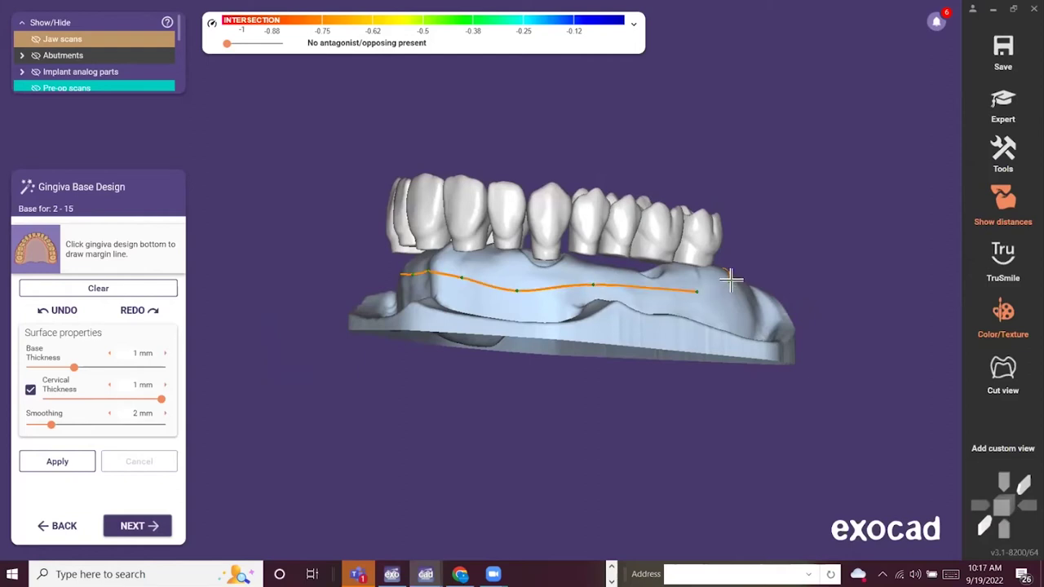
double_click(731, 279)
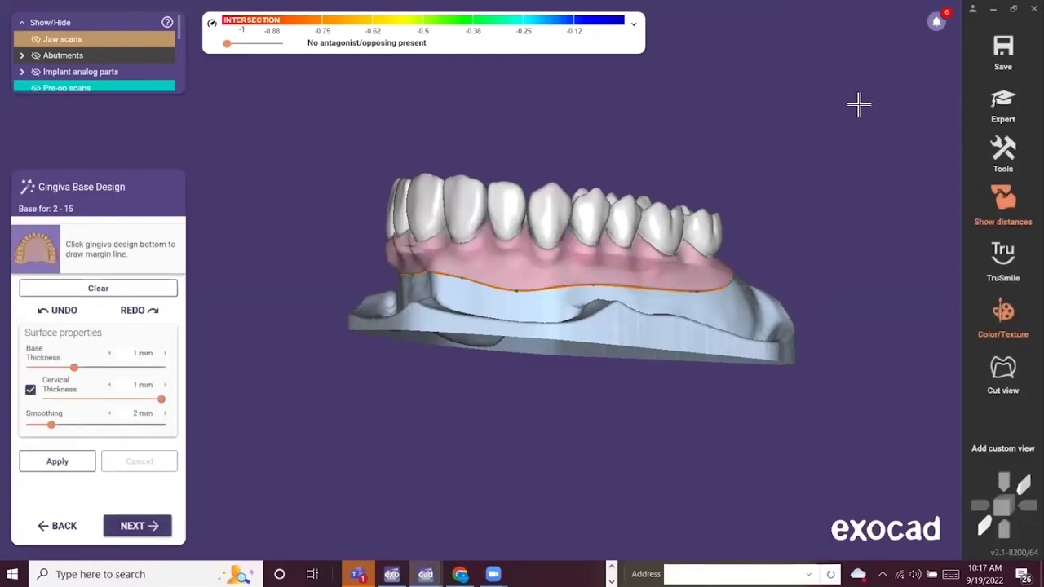
Move the two front palatal points of the gingiva margin line slightly toward the central incisors.
right_click_drag(789, 231, 789, 241)
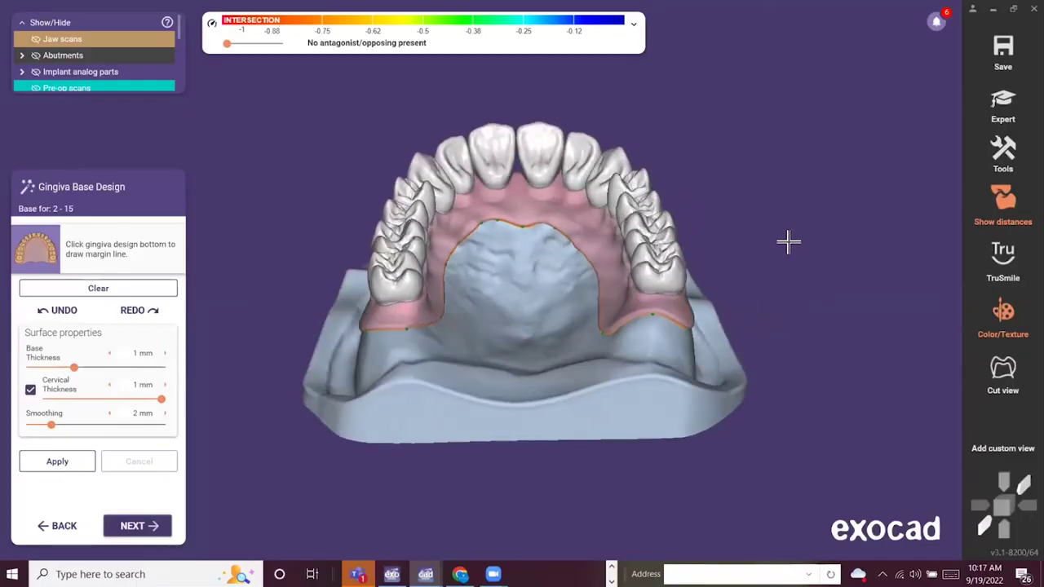
right_click_drag(776, 240, 721, 217)
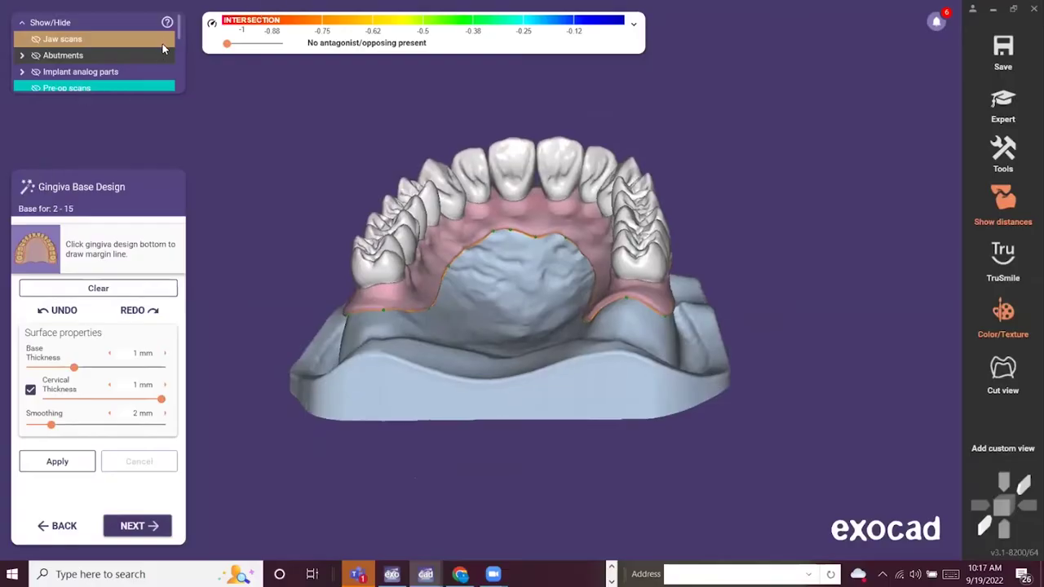
scroll(179, 49, "down", 2)
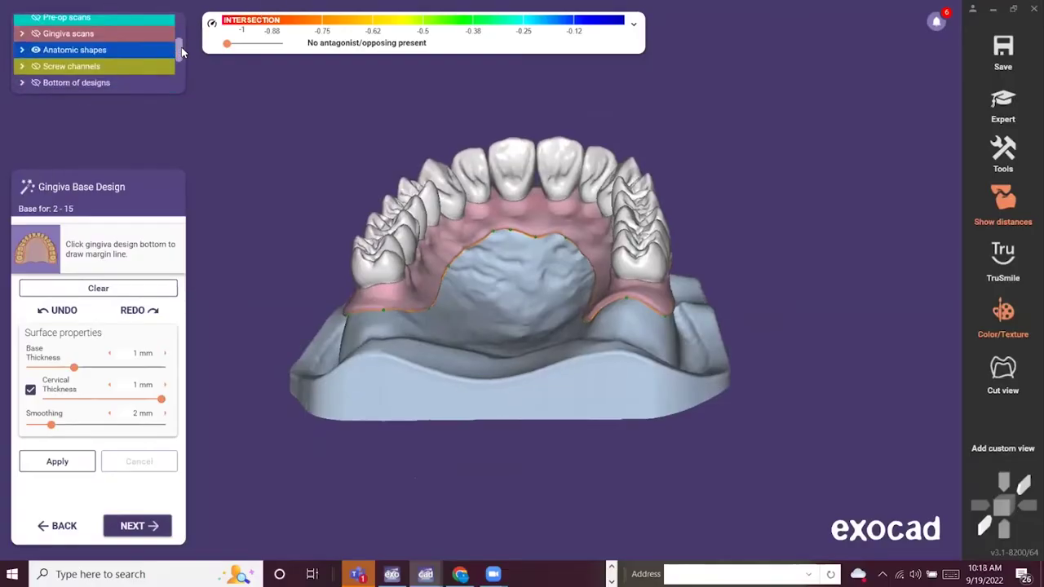
scroll(180, 49, "up", 1)
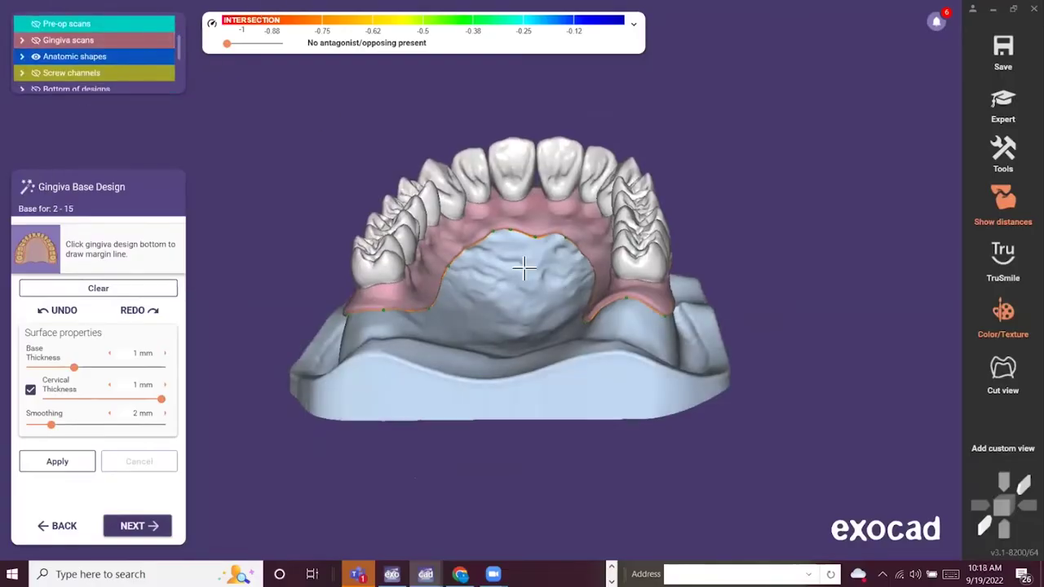
right_click_drag(504, 287, 505, 270)
scroll(518, 120, "up", 3)
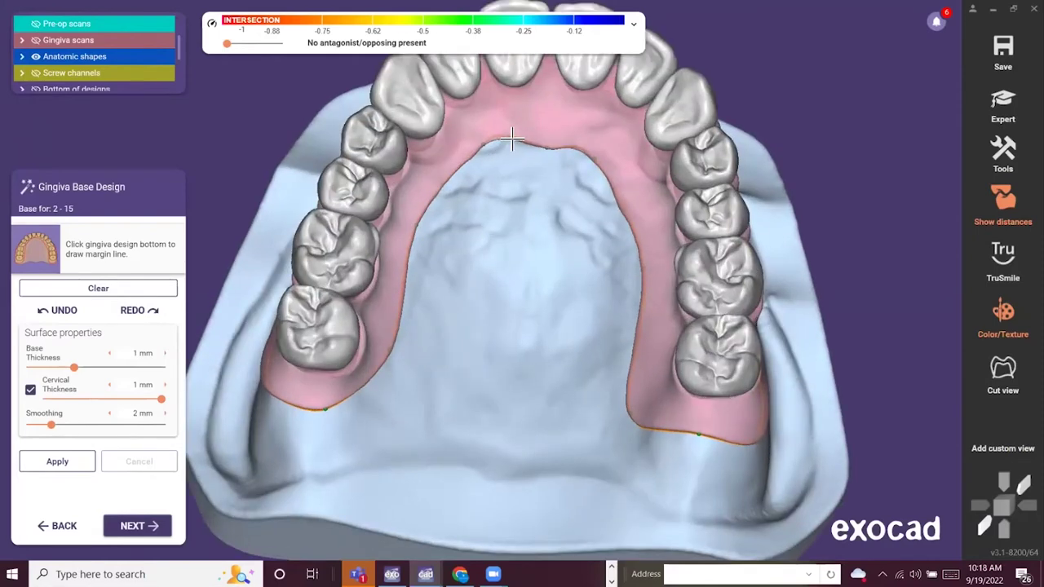
left_click_drag(512, 139, 512, 129)
left_click(552, 146)
left_click_drag(552, 145, 552, 138)
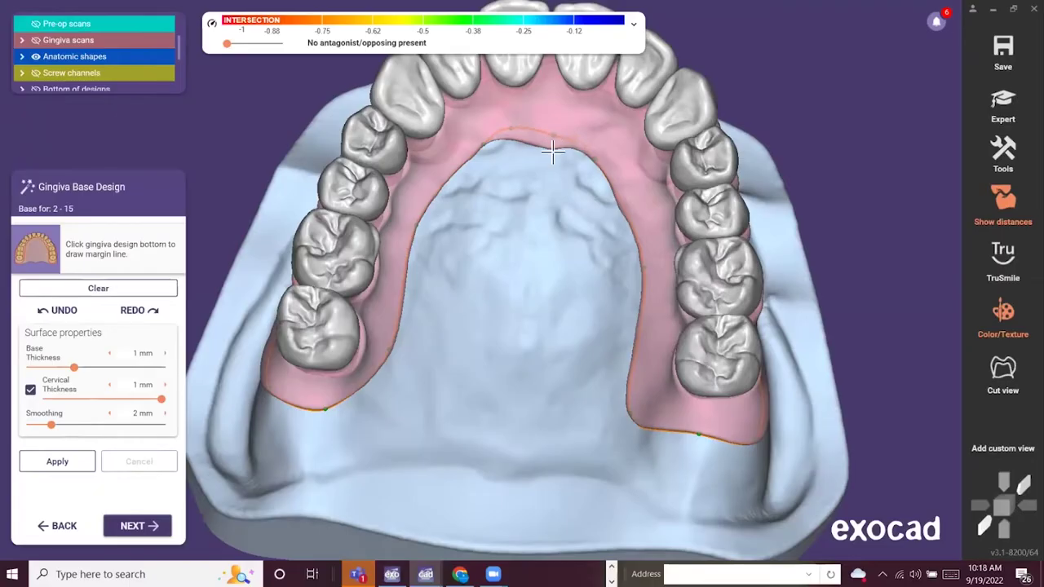
Examine the gingiva base and its margin line from the underside, occlusal and front views.
scroll(554, 153, "down", 3)
scroll(553, 179, "down", 2)
right_click_drag(704, 193, 710, 196)
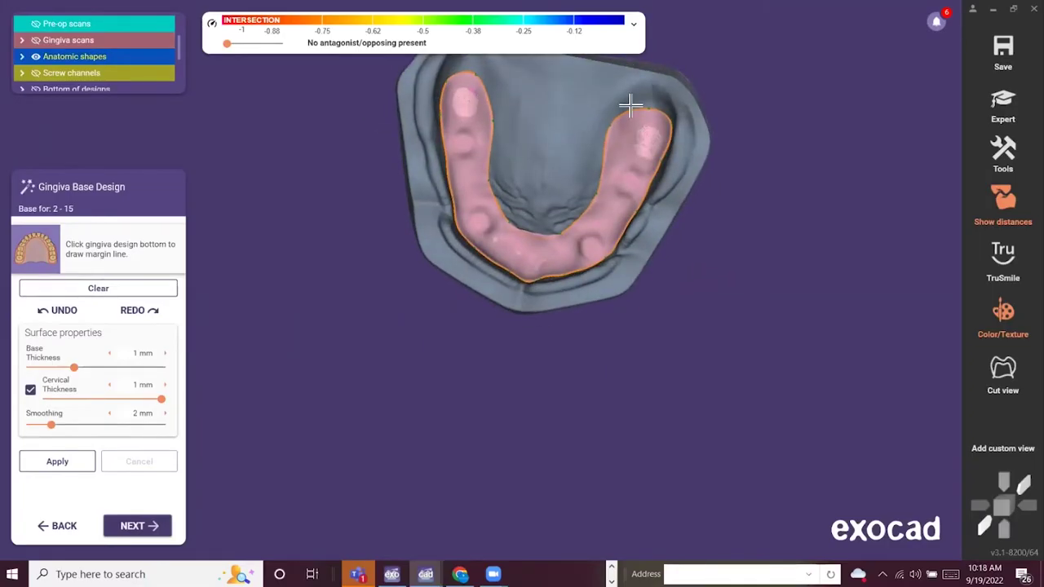
right_click_drag(669, 299, 670, 310)
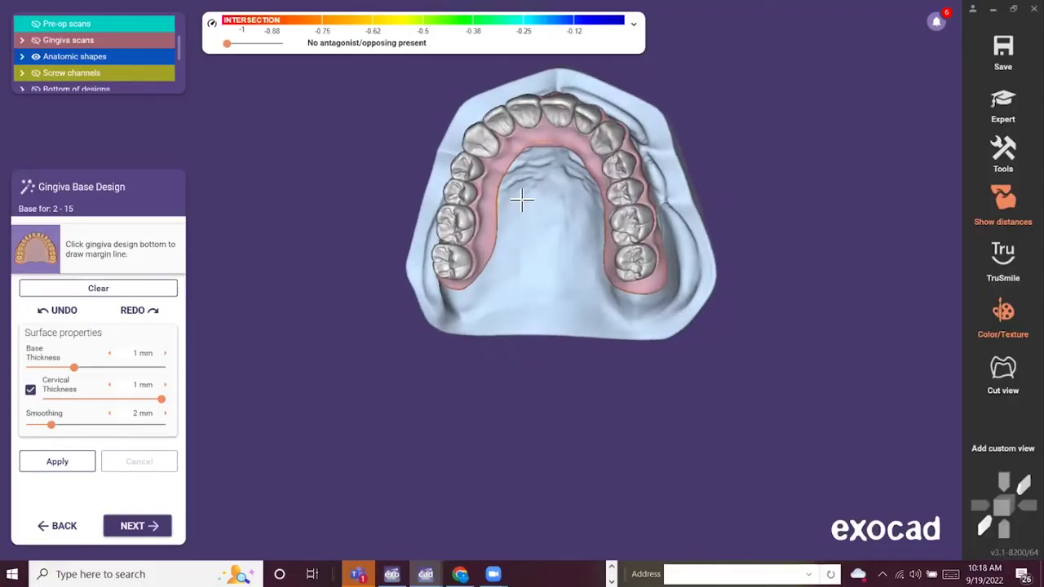
middle_click_drag(522, 200, 523, 286)
right_click_drag(522, 279, 522, 279)
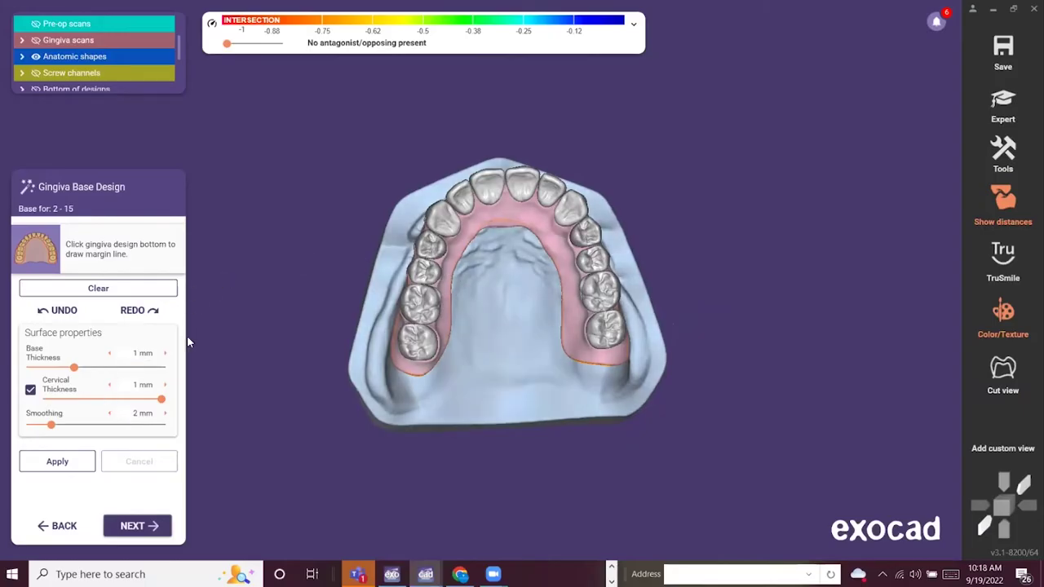
mouse_move(358, 203)
right_mouse_down()
mouse_move(349, 204)
mouse_move(359, 199)
right_mouse_up()
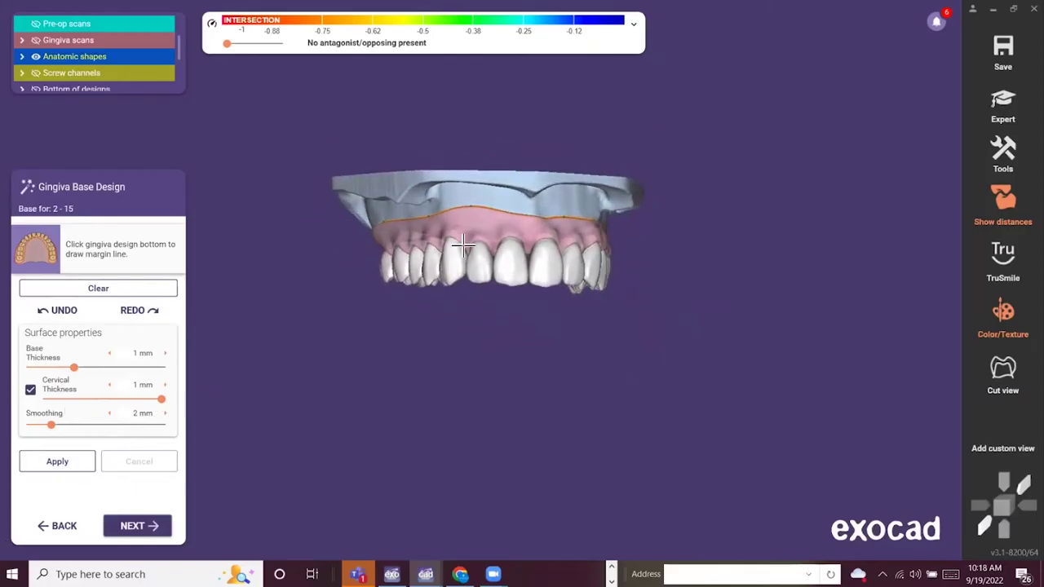
scroll(490, 228, "up", 3)
scroll(490, 229, "up", 2)
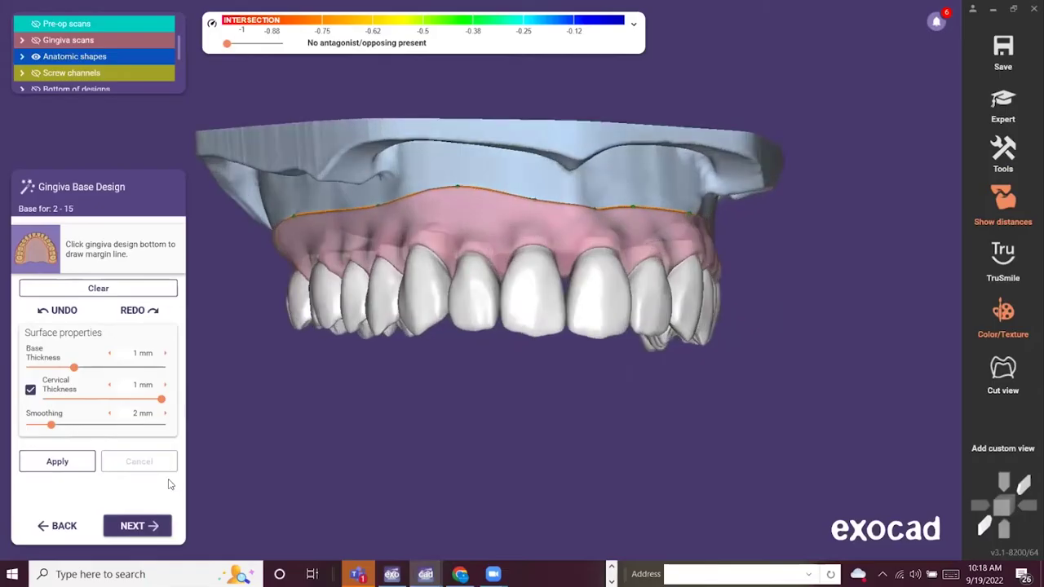
Accept the gingiva base design and turn off the bottom thickness visualization for free-forming the gingiva.
left_click(141, 526)
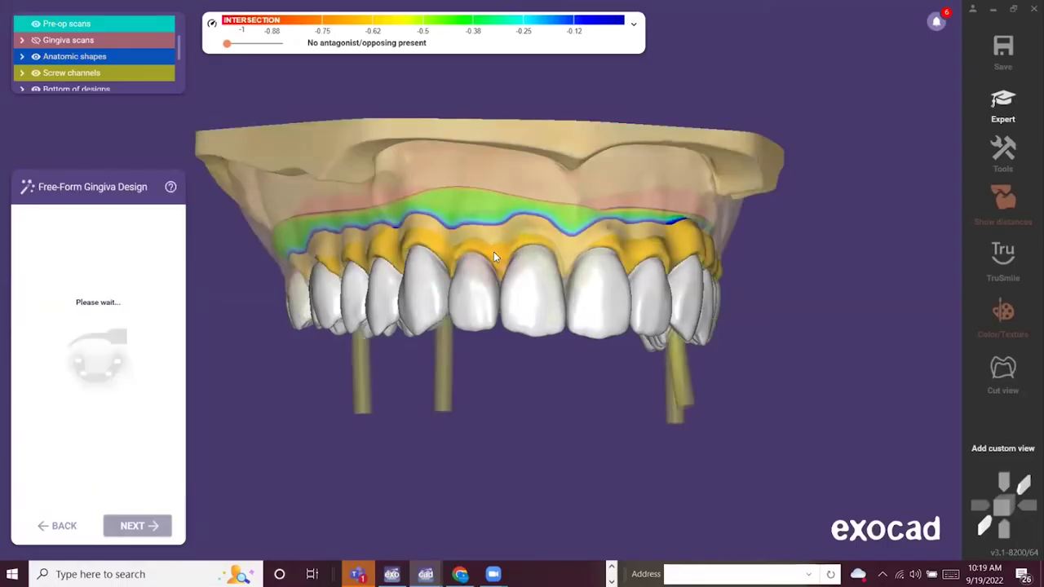
scroll(569, 160, "down", 2)
right_click_drag(582, 230, 582, 231)
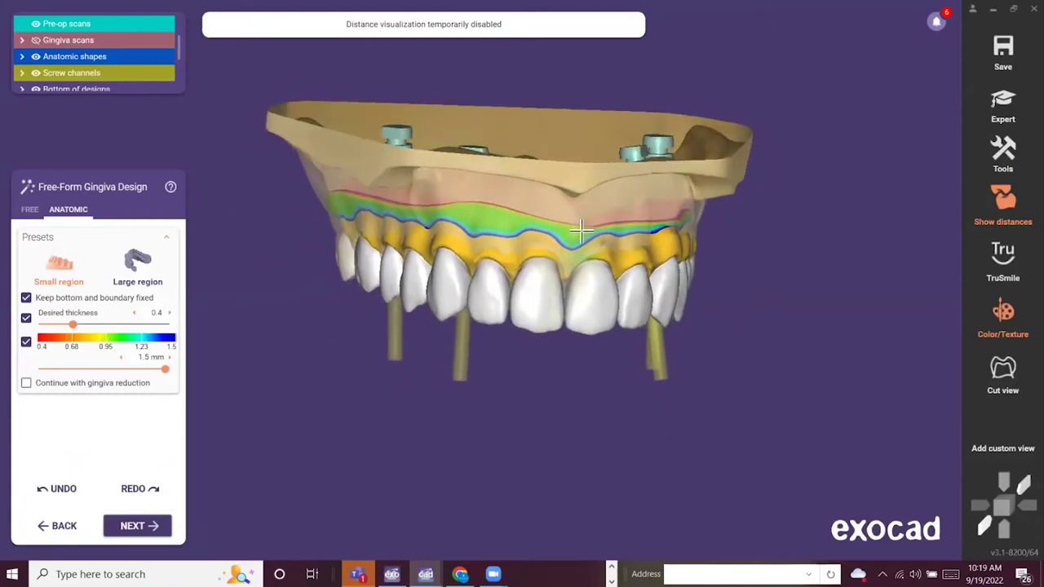
left_click(26, 342)
Hide the jaw scans so the gingiva and implant parts can be seen from the front.
right_click_drag(538, 258, 539, 261)
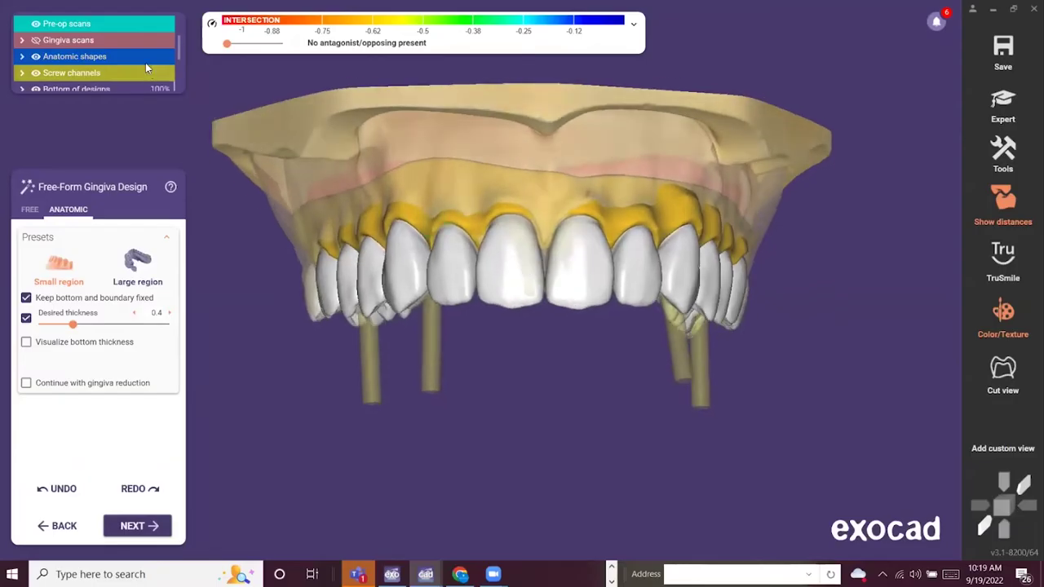
scroll(133, 38, "up", 2)
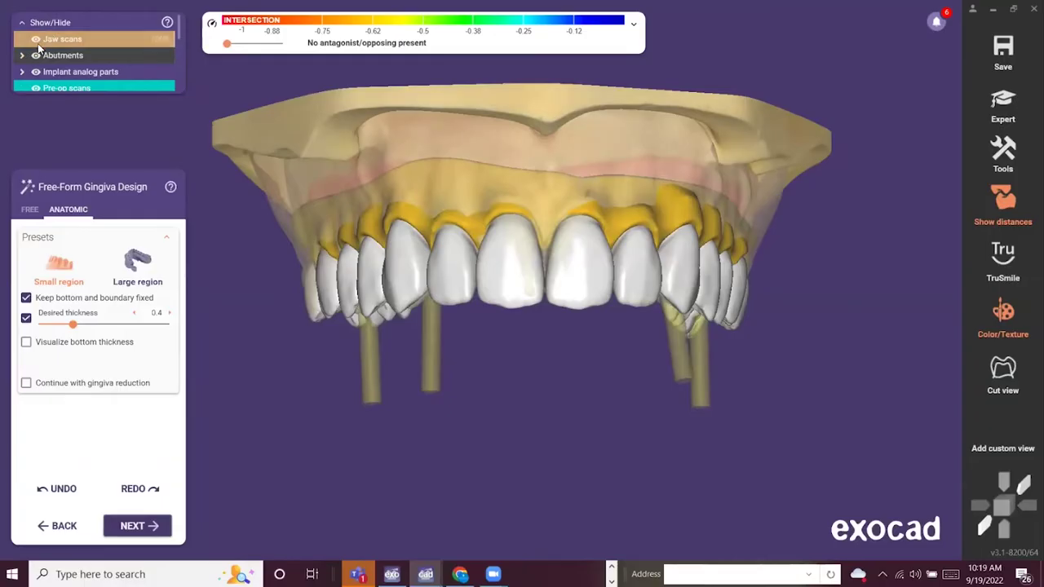
scroll(37, 43, "down", 1)
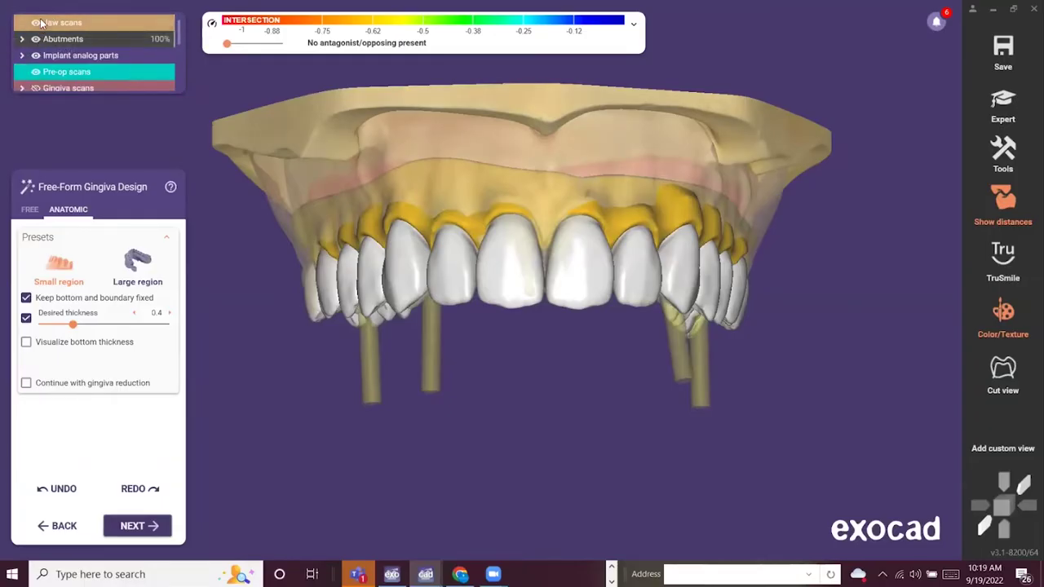
left_click(36, 23)
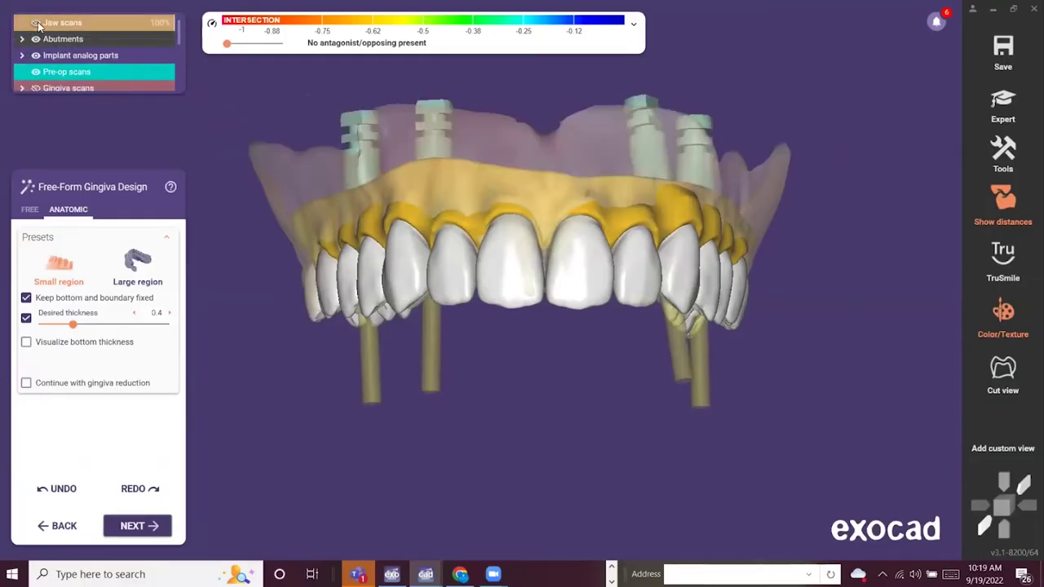
Show the jaw scans again and hide the bottom of designs group.
left_click(36, 23)
scroll(38, 49, "down", 4)
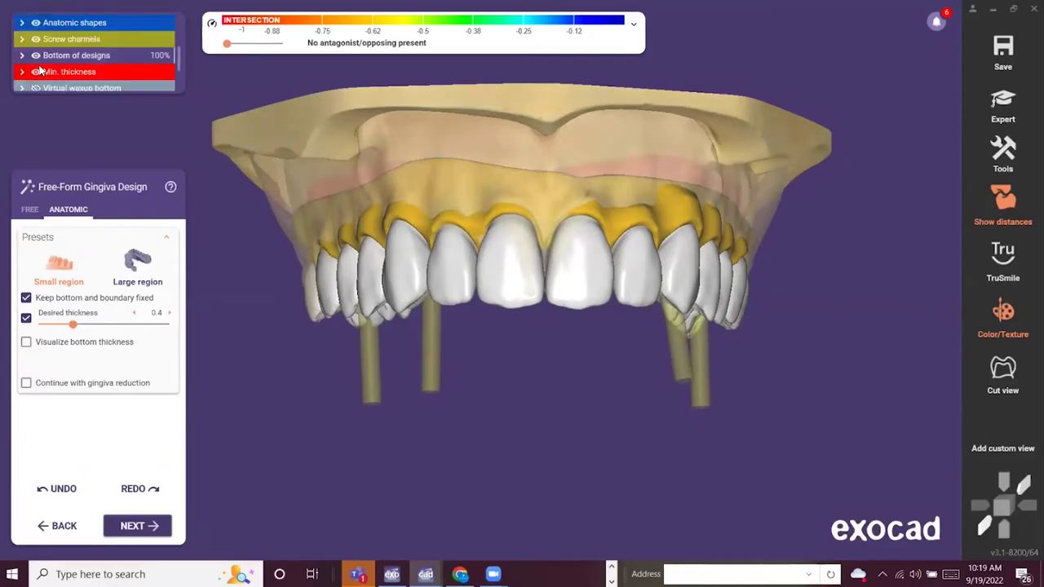
scroll(57, 82, "down", 3)
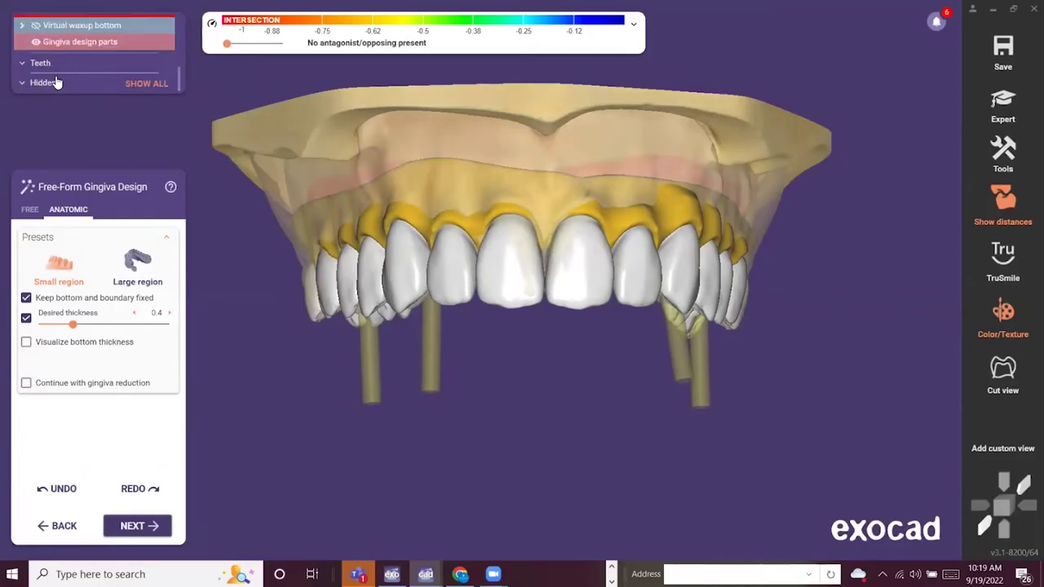
scroll(57, 83, "up", 5)
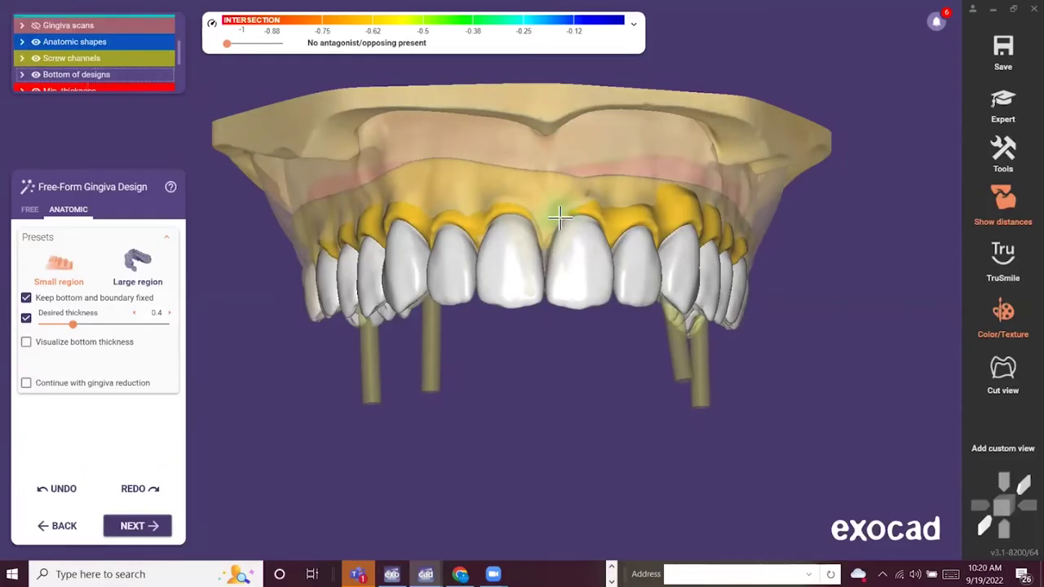
scroll(561, 218, "down", 2)
right_click_drag(488, 333, 479, 329)
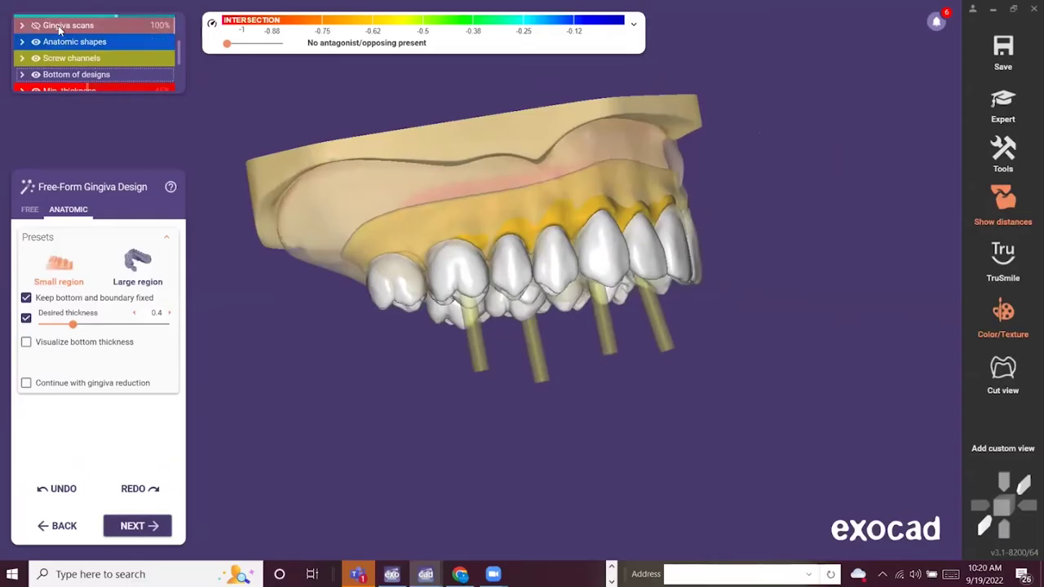
left_click(36, 75)
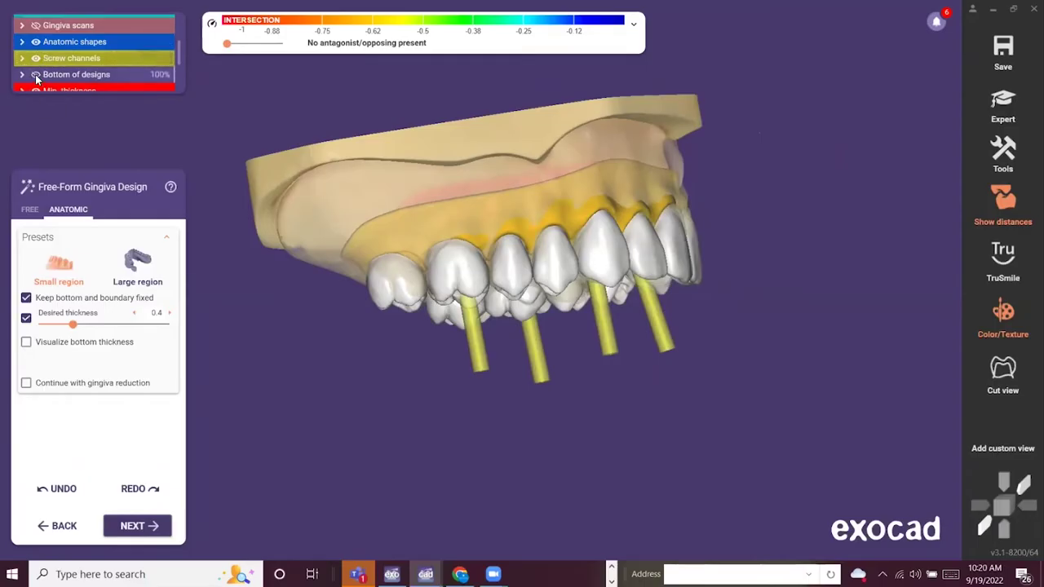
Check the gingiva design parts by toggling their visibility, and hide the jaw scans, abutments and implant analog parts.
scroll(44, 77, "down", 3)
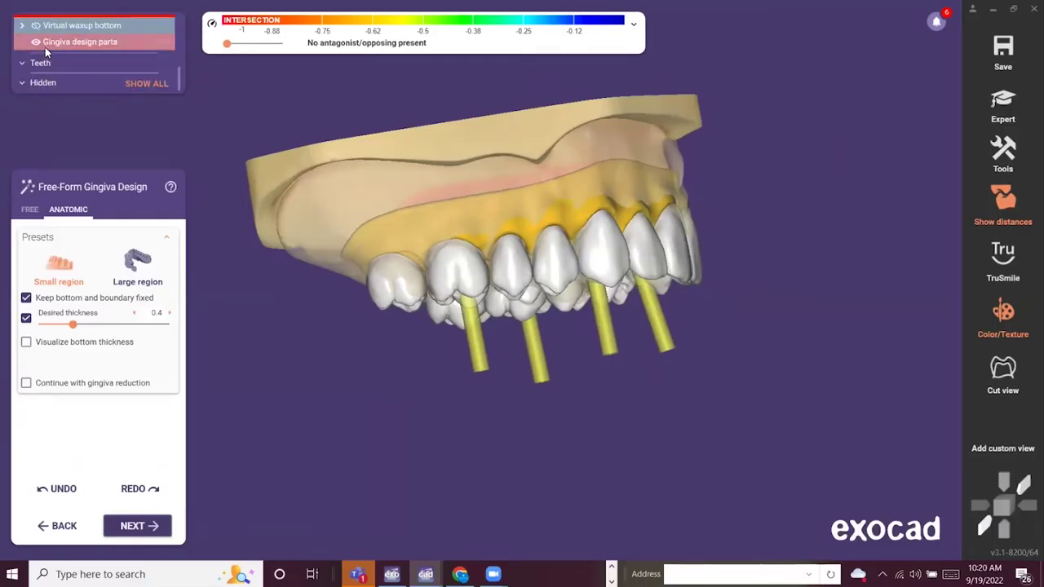
left_click(38, 40)
left_click(39, 40)
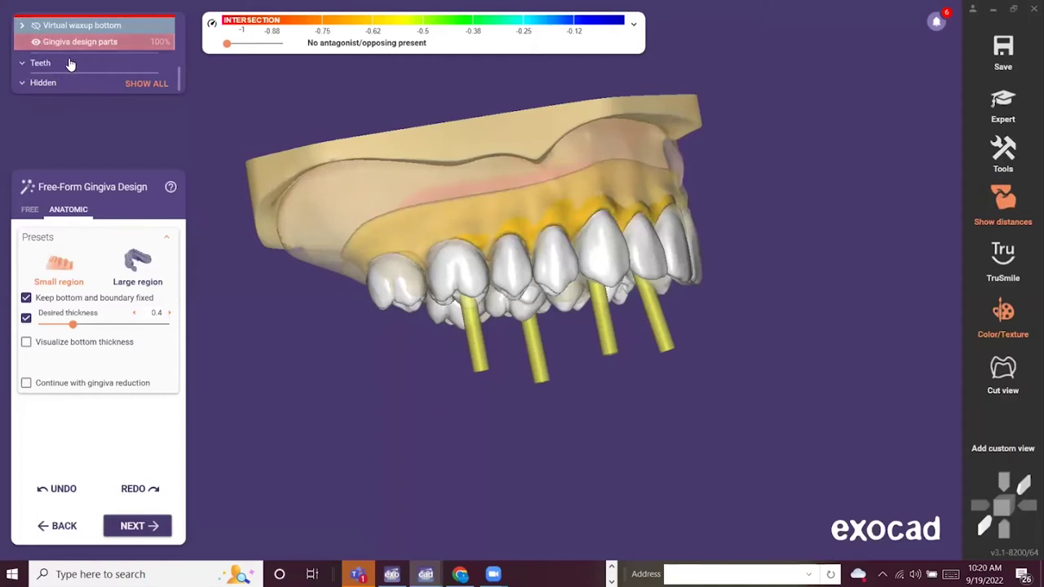
scroll(159, 53, "up", 5)
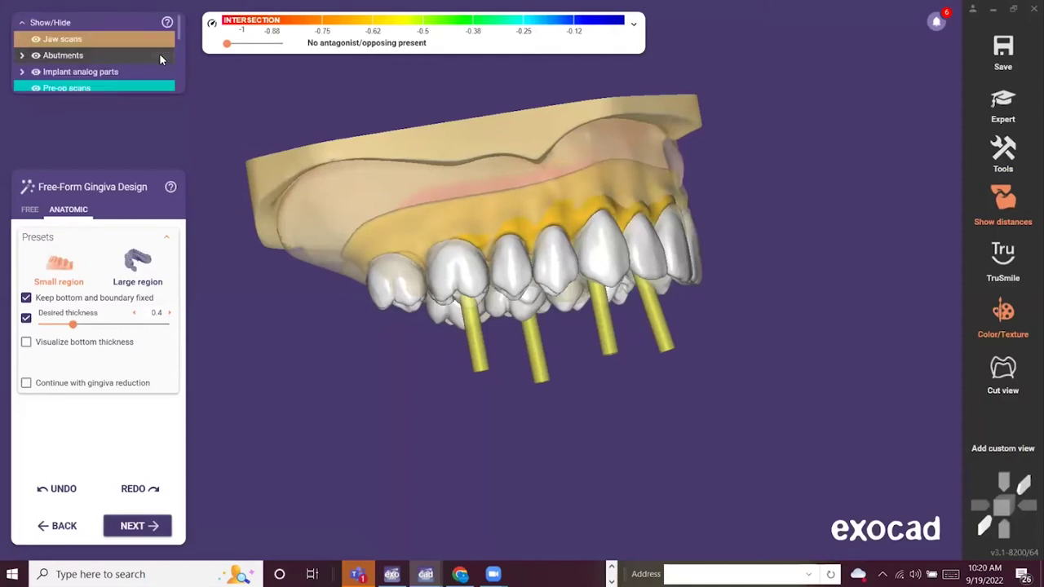
left_click(35, 40)
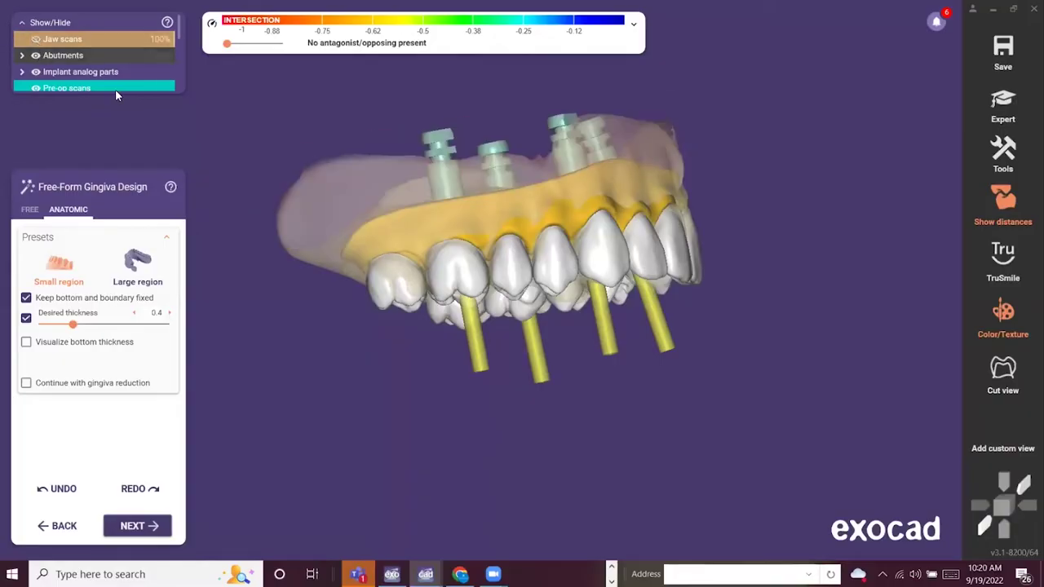
left_click(35, 55)
Hide the screw channels and toggle the anatomic shapes off and on to see the gingiva from the side.
scroll(52, 72, "down", 3)
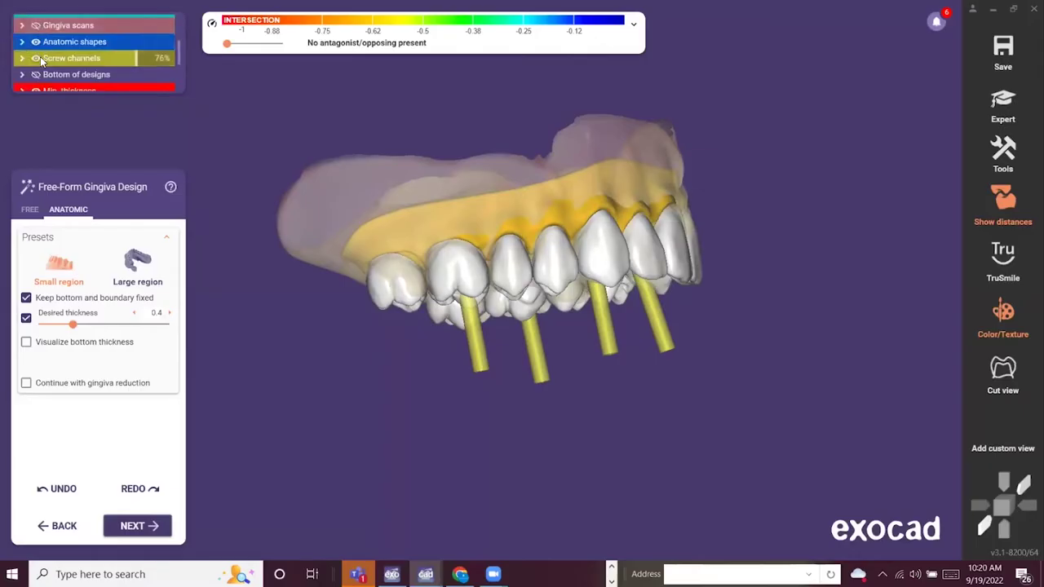
left_click(37, 58)
left_click(36, 44)
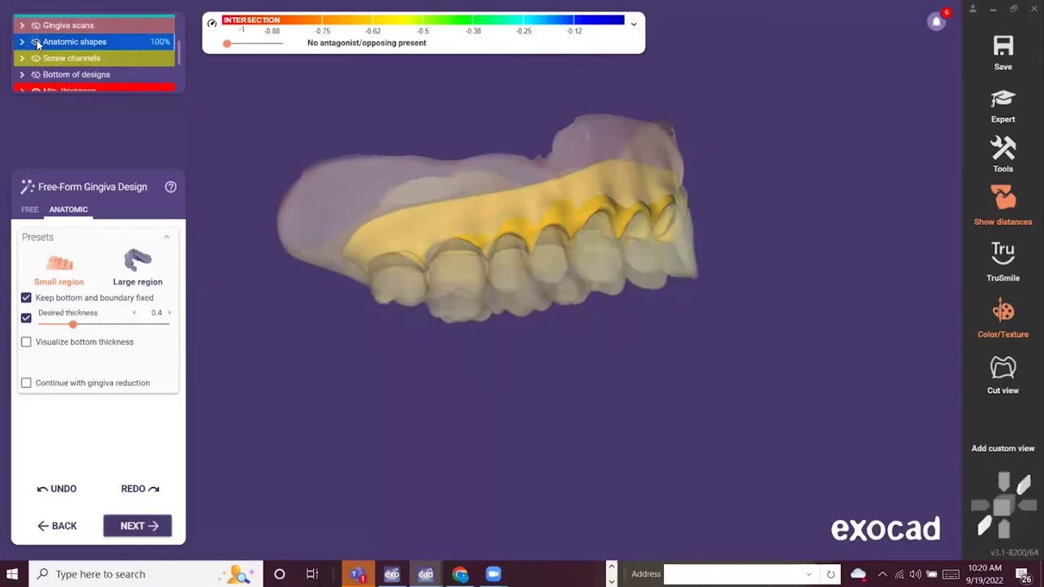
left_click(37, 45)
scroll(42, 85, "down", 3)
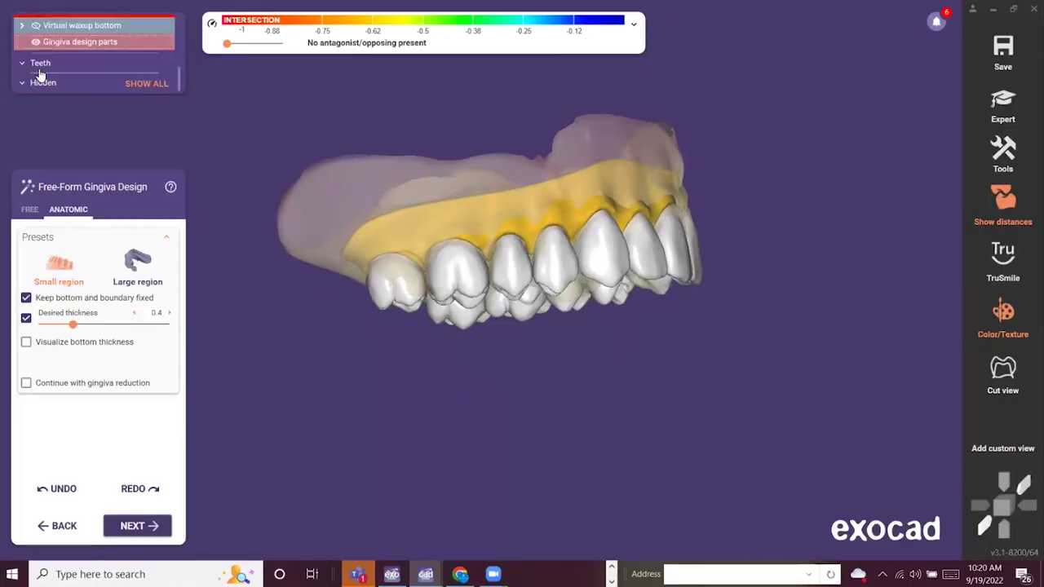
left_click(21, 64)
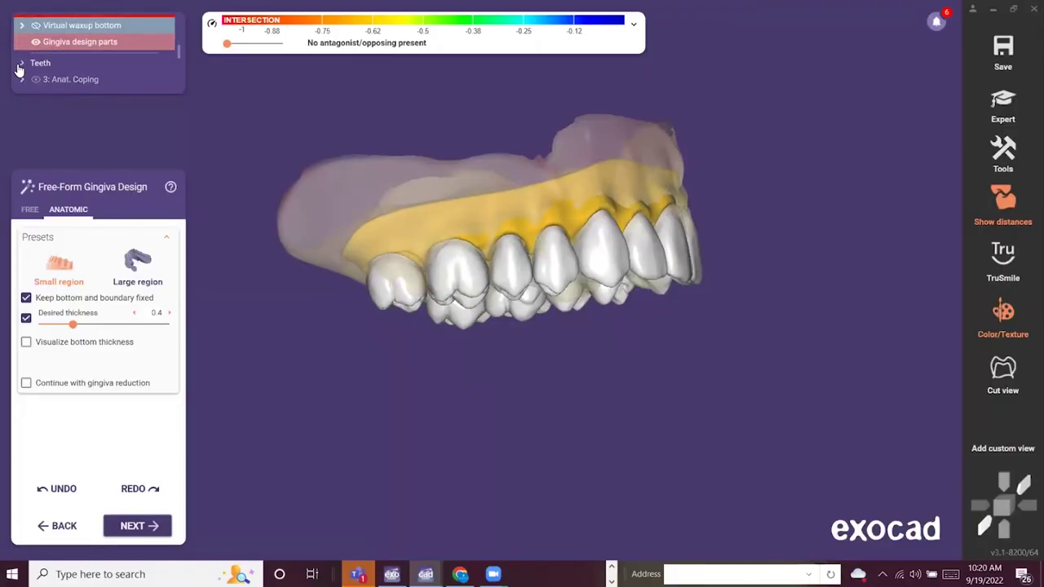
left_click(19, 66)
right_click_drag(776, 261, 774, 262)
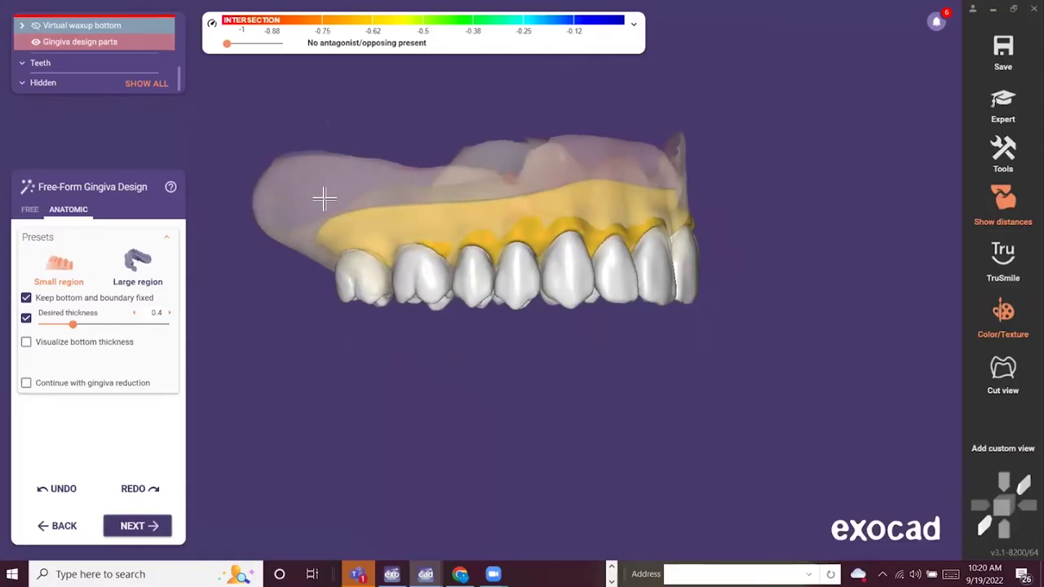
Show the screw channels again and hide the pre-op scans so only the gingiva, teeth and channels remain.
scroll(91, 45, "up", 5)
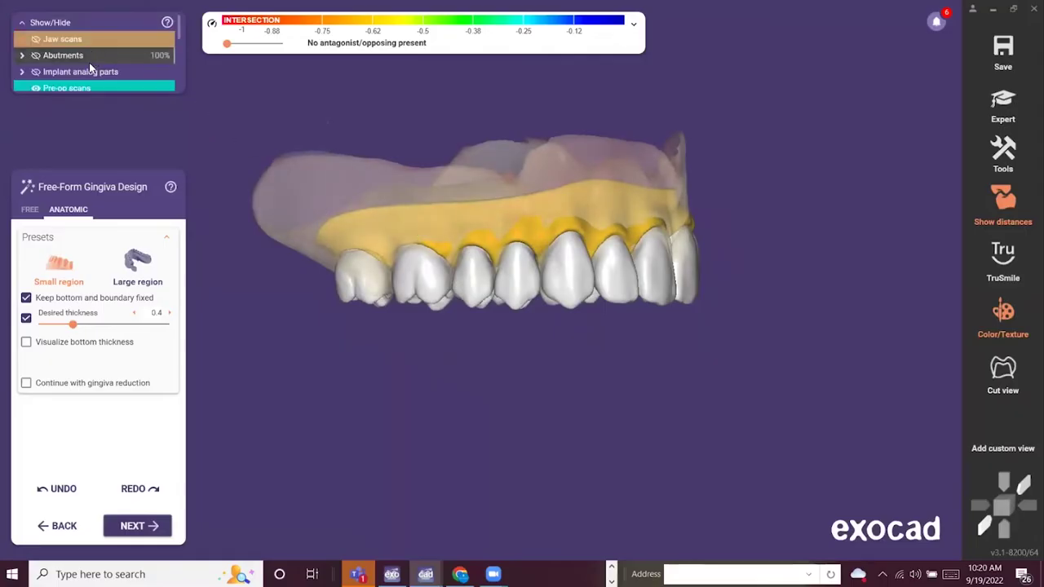
scroll(89, 64, "down", 5)
left_click(54, 52)
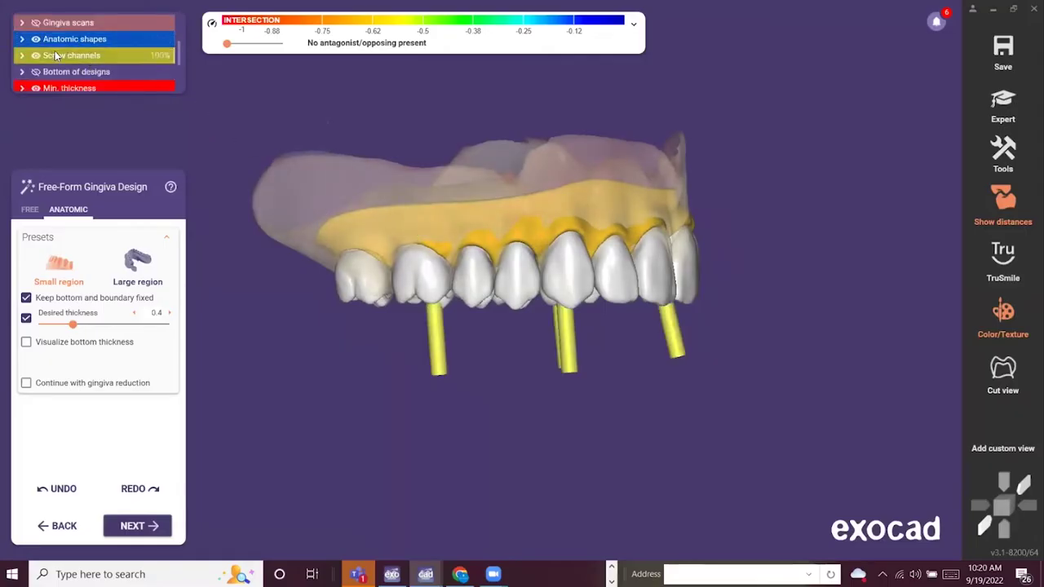
scroll(49, 66, "up", 5)
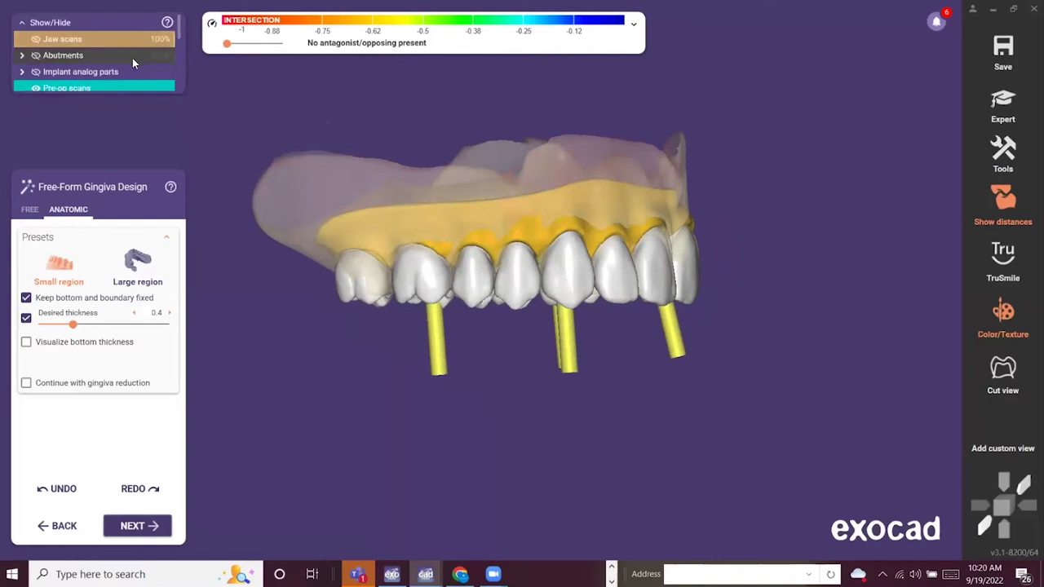
left_click(34, 90)
mouse_move(725, 240)
right_mouse_down()
mouse_move(737, 240)
mouse_move(723, 240)
right_mouse_up()
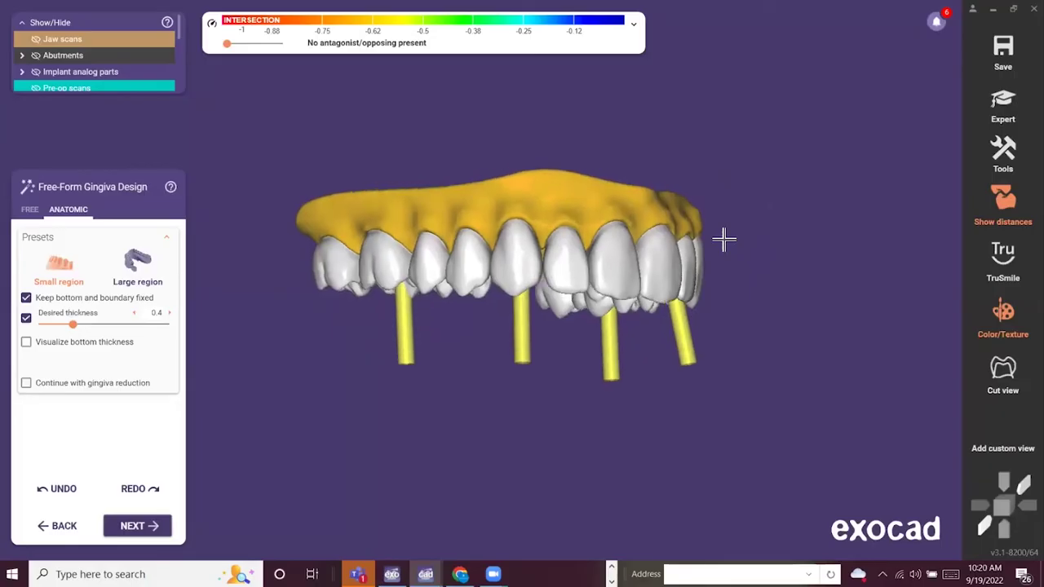
Touch up the outer gingiva between the patient's left molars in free mode with the Add/Remove brush.
left_click(31, 209)
left_click(60, 262)
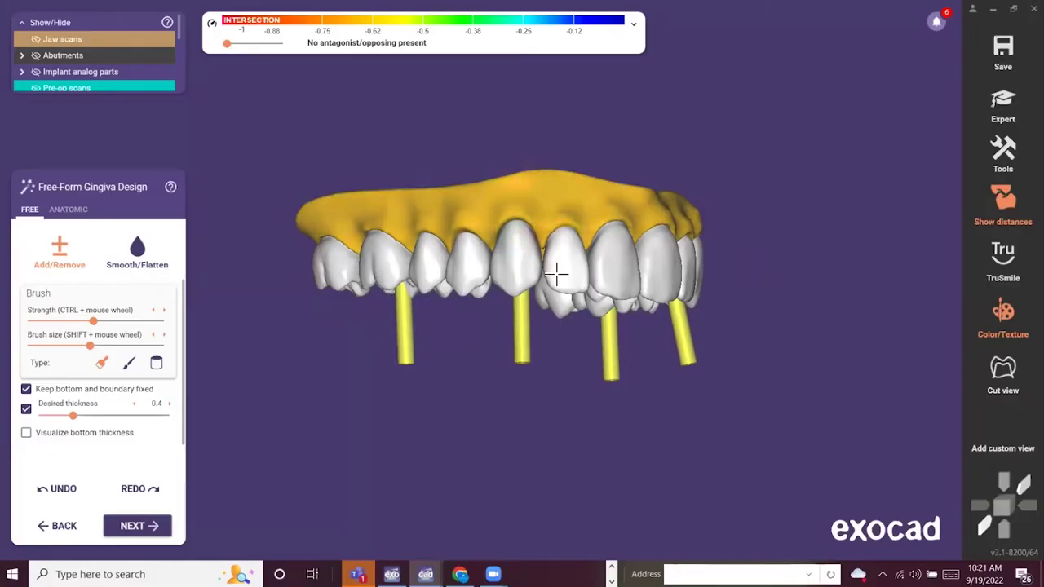
scroll(557, 275, "down", 3)
right_click_drag(732, 229, 731, 218)
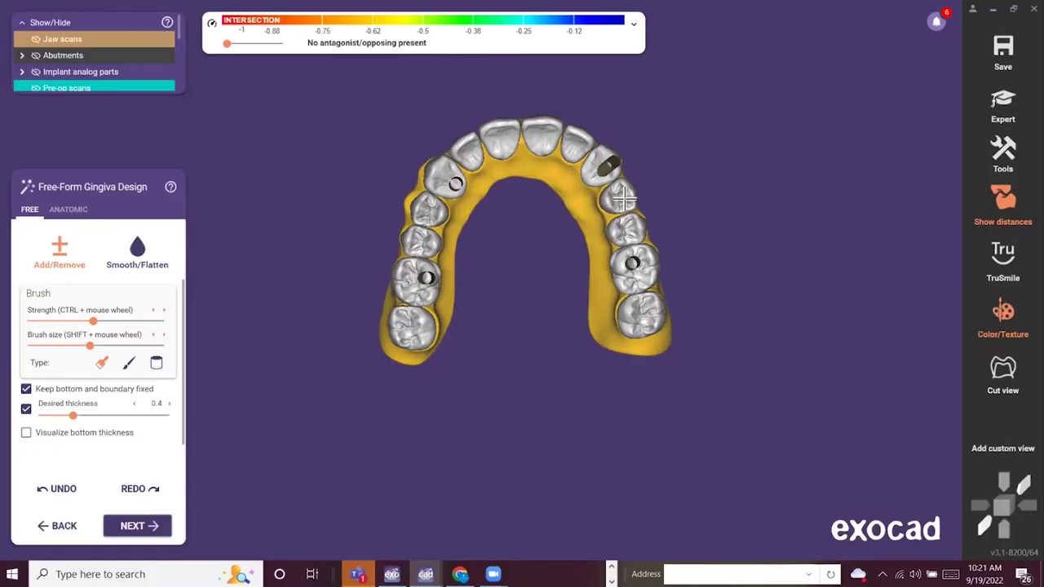
left_click(660, 287)
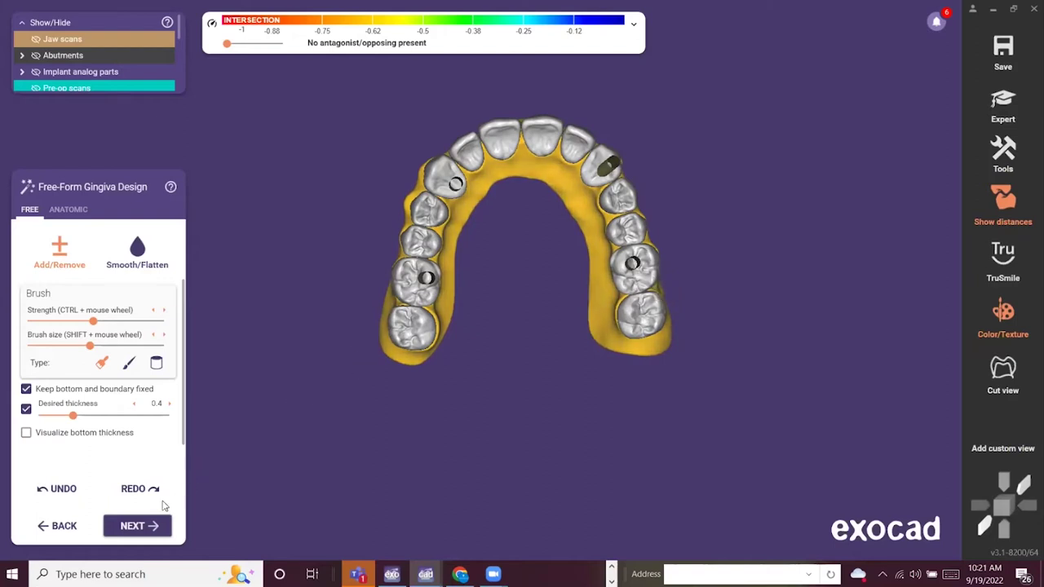
Accept the gingiva design and reduce the teeth with the thimble cutback design library.
left_click(152, 527)
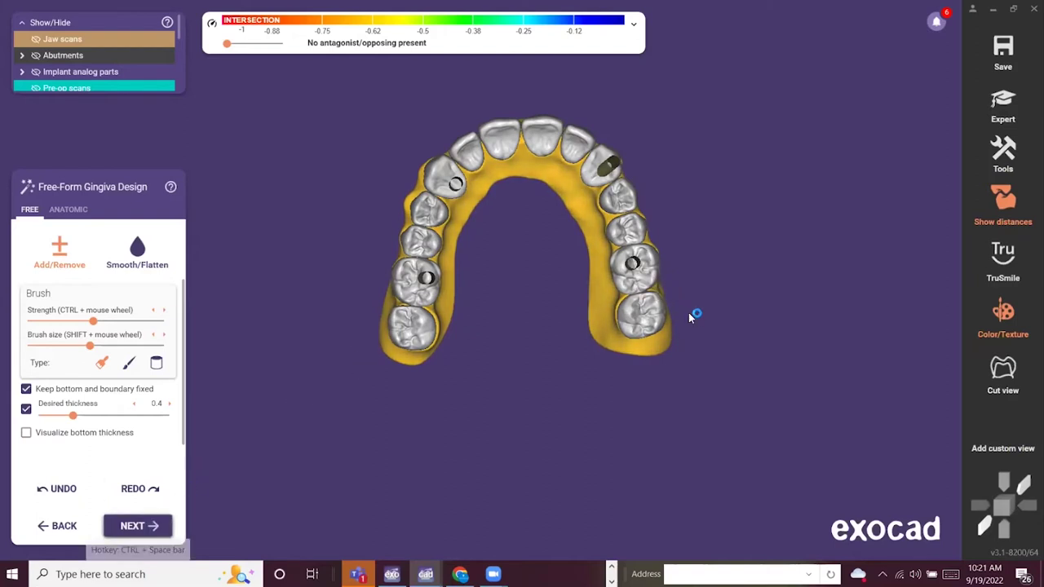
left_click(137, 526)
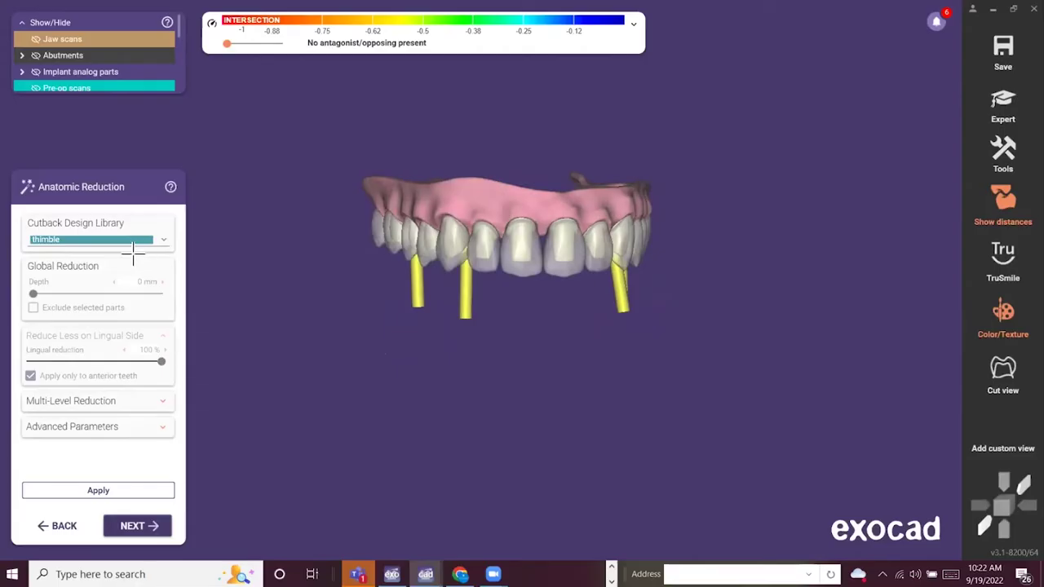
left_click(126, 242)
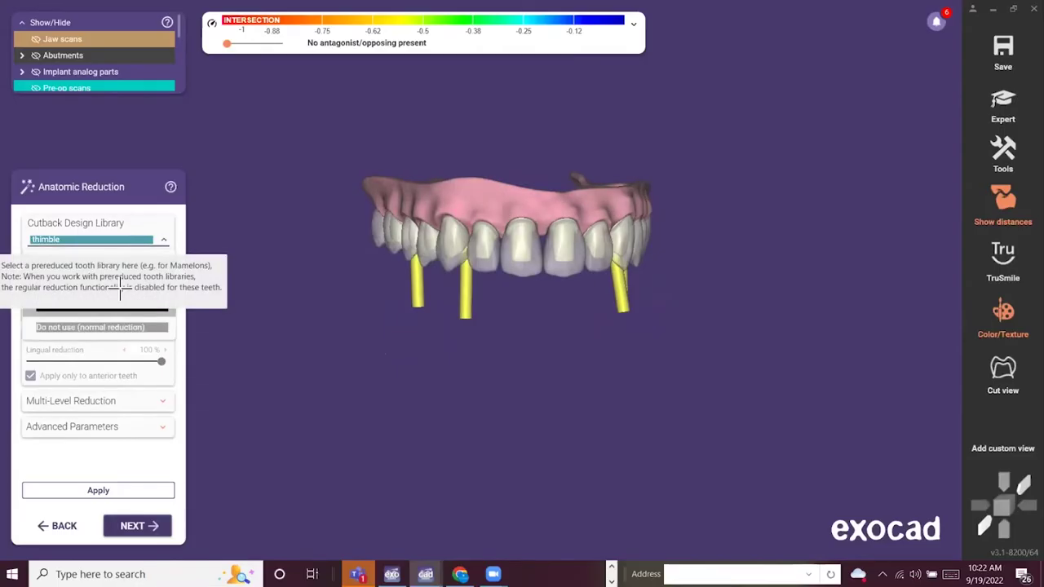
left_click(377, 276)
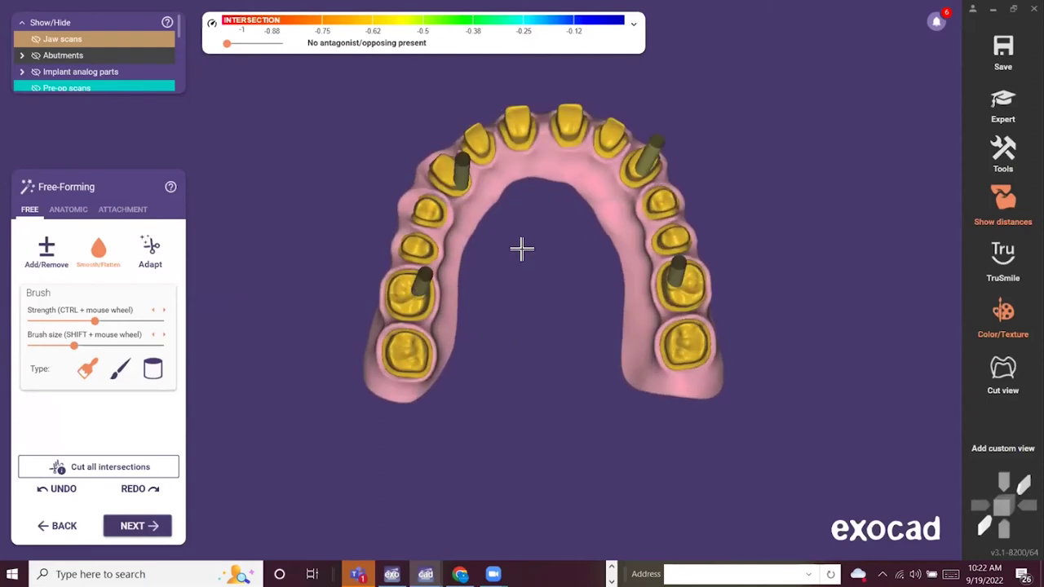
Try moving the first molar thimble as an entire tooth with anatomic free-forming, and undo the move.
right_click_drag(504, 252, 411, 305)
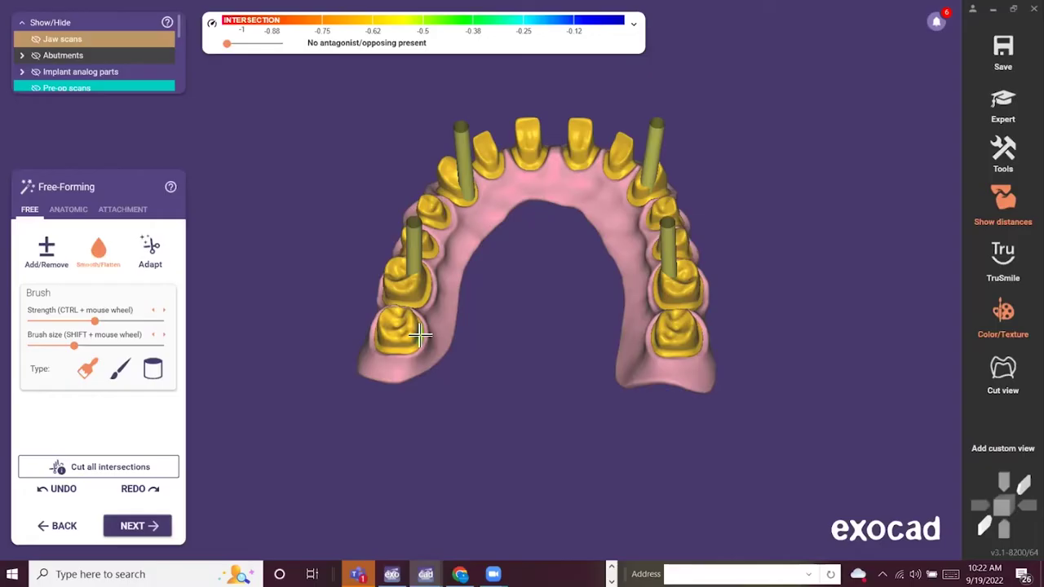
right_click_drag(522, 235, 613, 220)
scroll(612, 220, "up", 2)
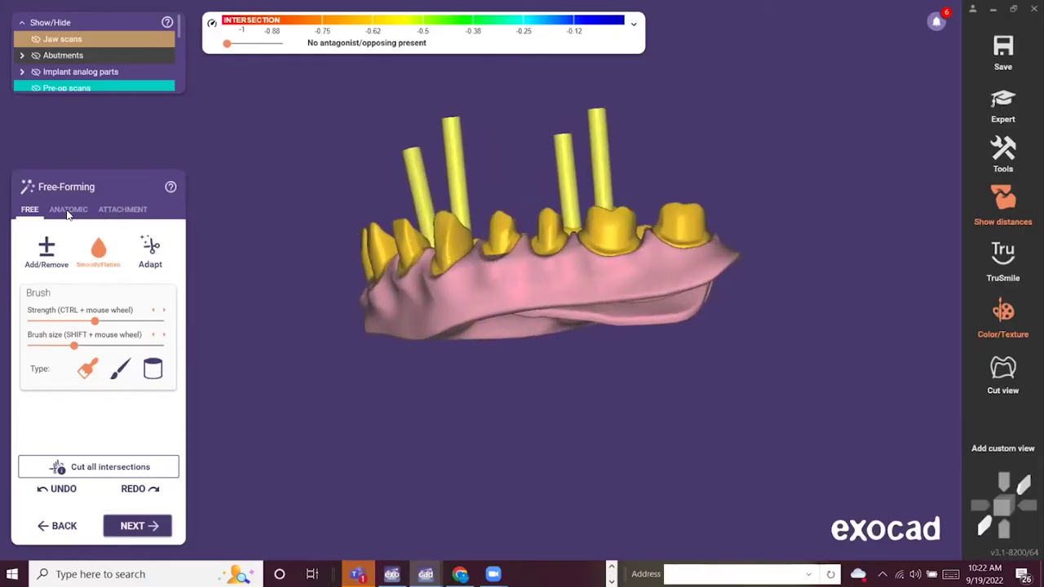
left_click(68, 210)
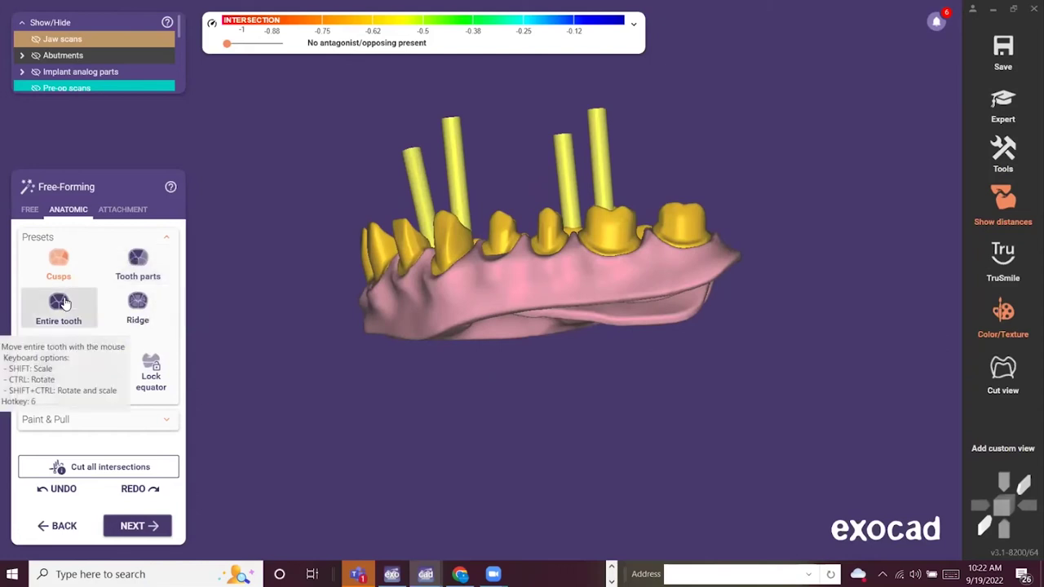
left_click(59, 301)
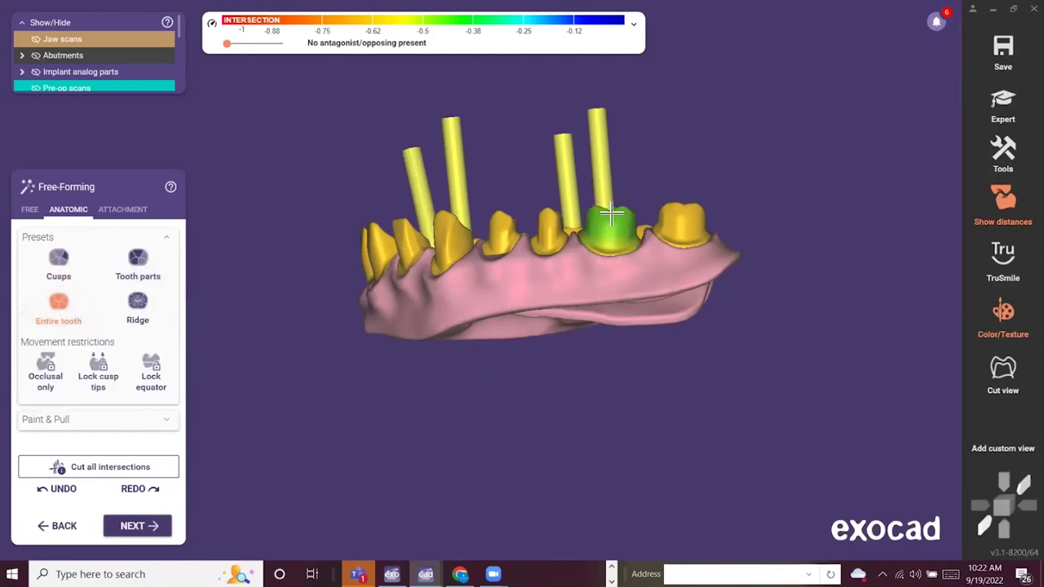
left_click_drag(610, 214, 608, 232)
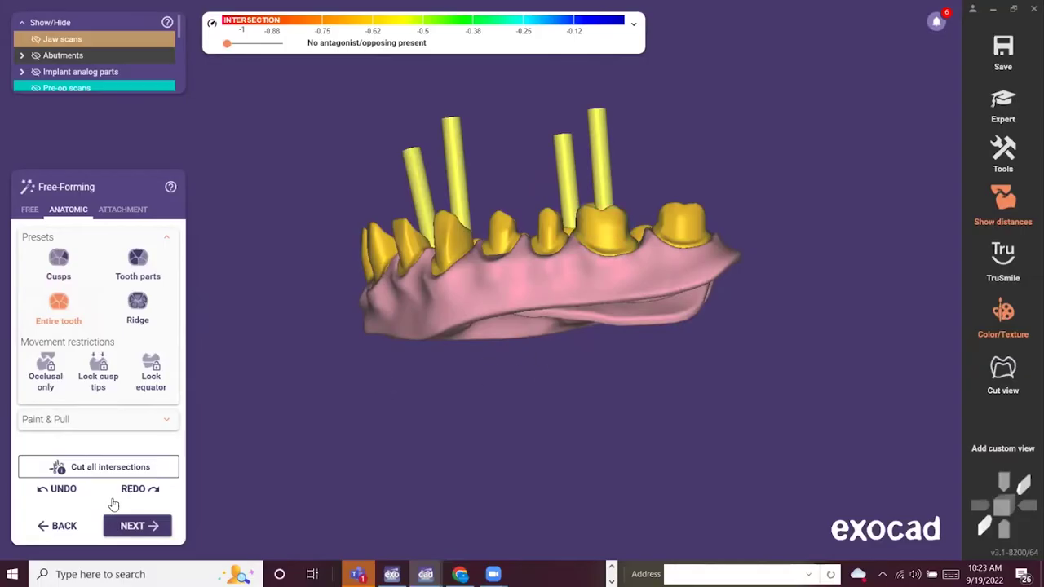
left_click(44, 488)
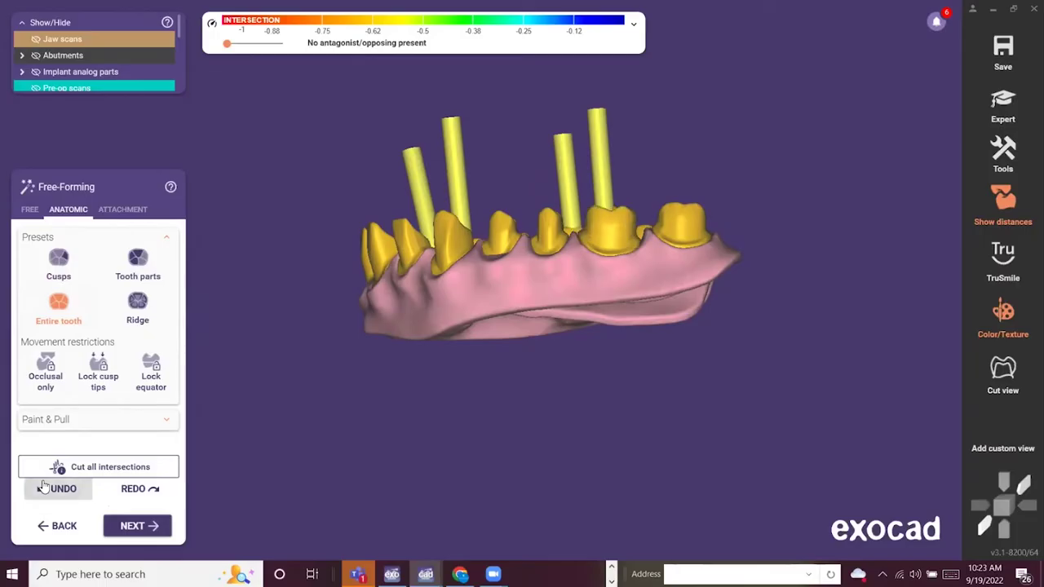
Examine the thimble preparations and their margins on the gingiva from the side and front.
scroll(547, 308, "down", 2)
right_click_drag(547, 307, 567, 286)
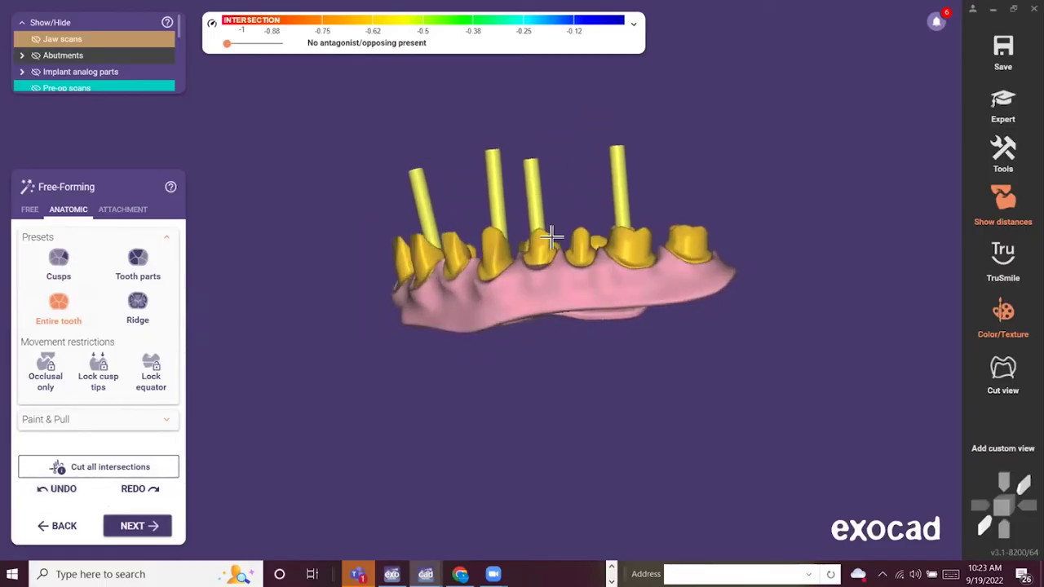
scroll(531, 221, "up", 3)
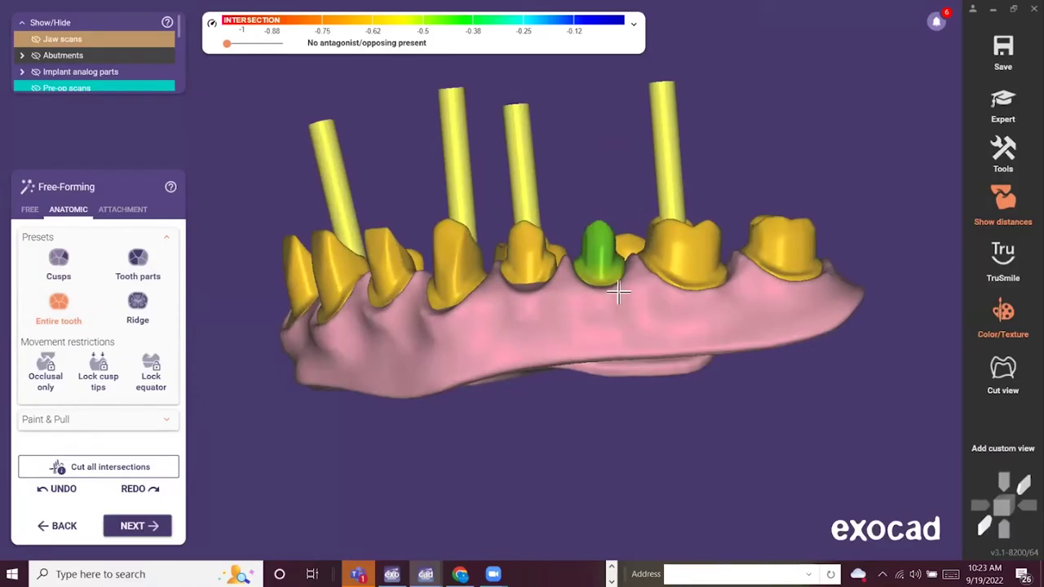
scroll(440, 190, "down", 2)
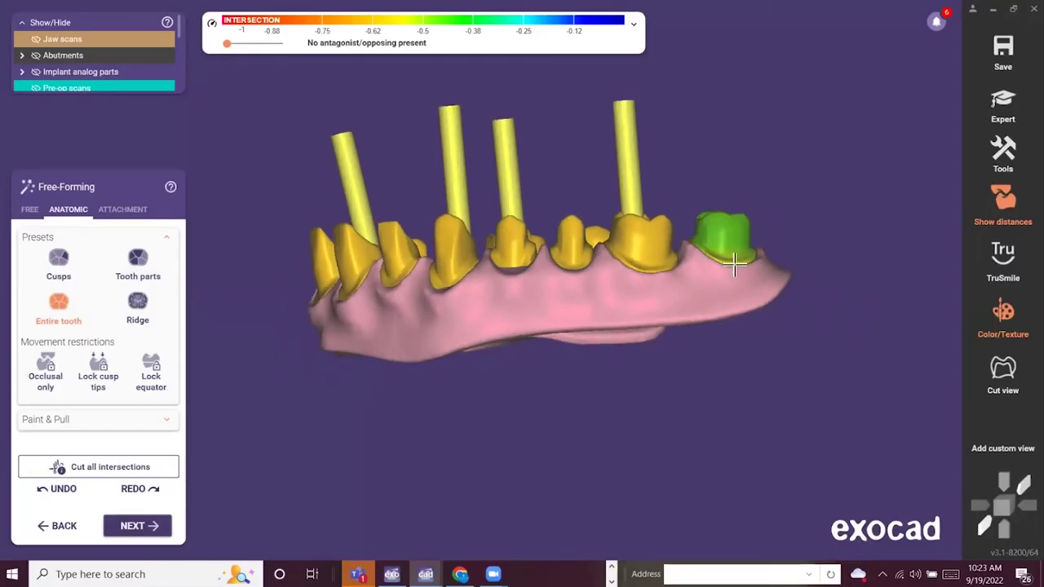
right_click_drag(559, 265, 523, 290)
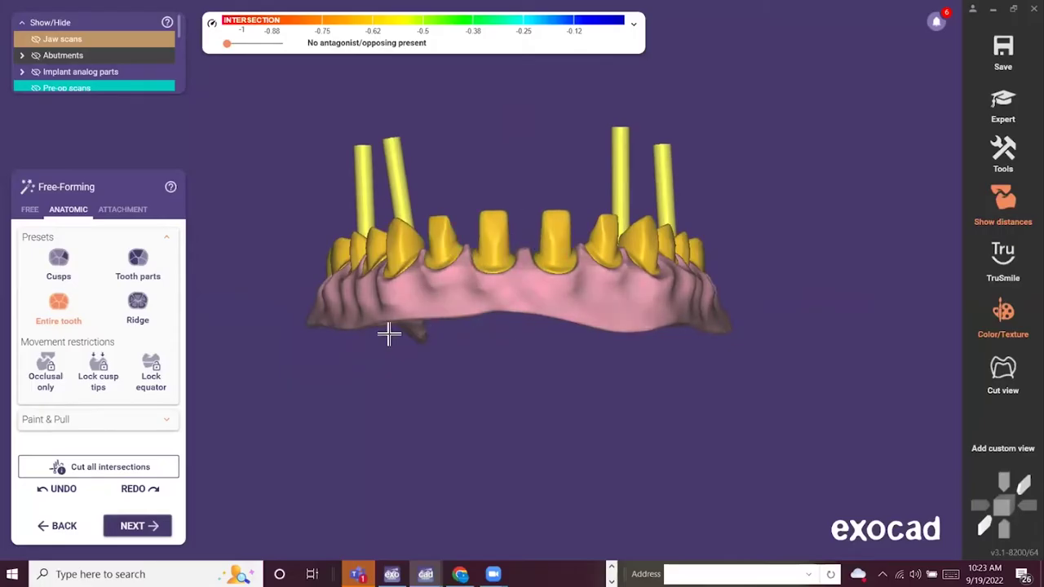
Adapt the pontic bases to the gingiva by cutting the basal intersections at 0 mm, and check the gingiva's underside and occlusal side.
left_click(149, 529)
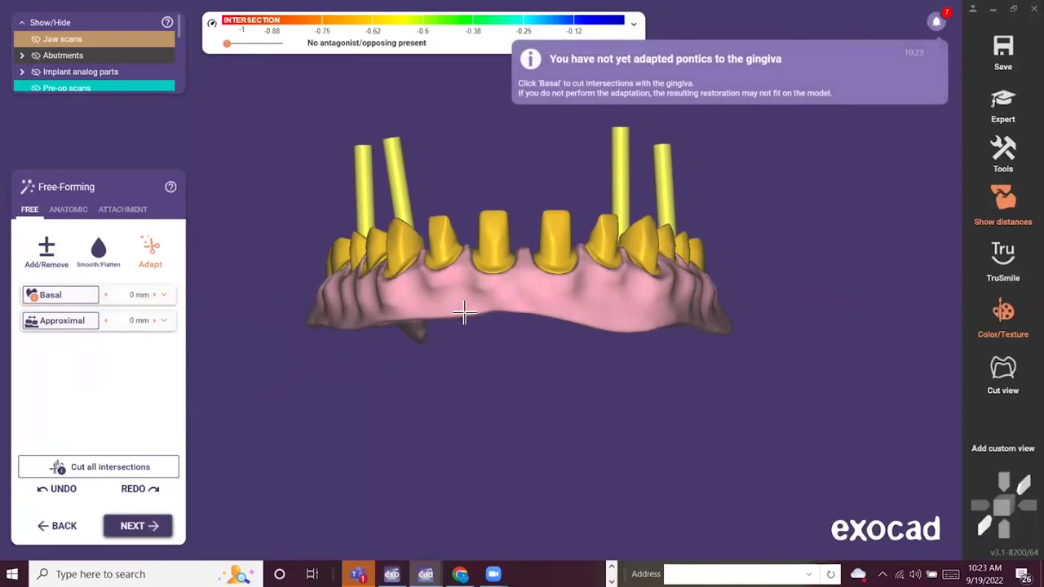
scroll(476, 304, "down", 1)
mouse_move(481, 307)
right_mouse_down()
mouse_move(482, 297)
mouse_move(485, 320)
right_mouse_up()
middle_click_drag(500, 333, 482, 235)
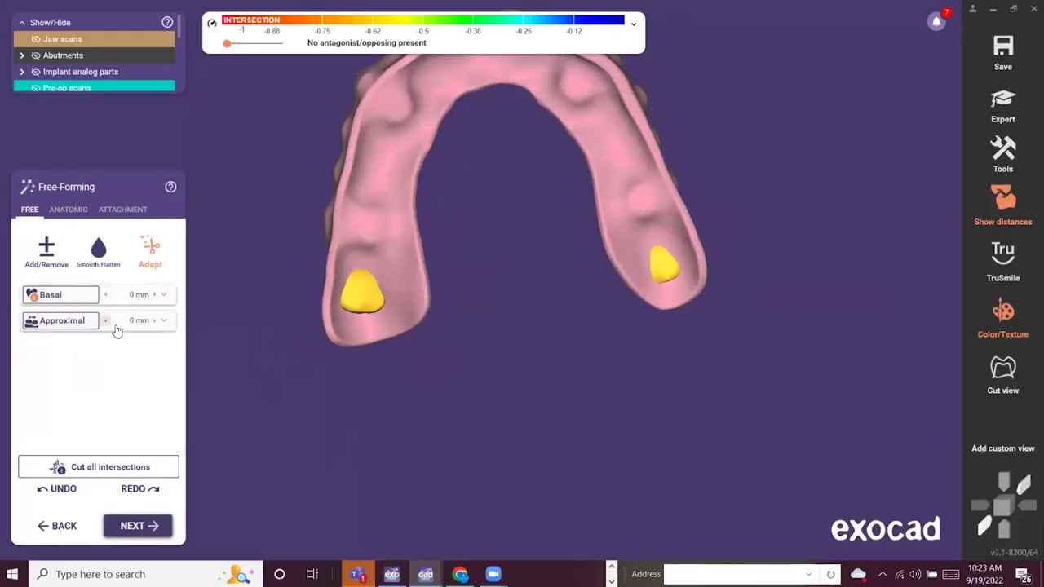
left_click(72, 296)
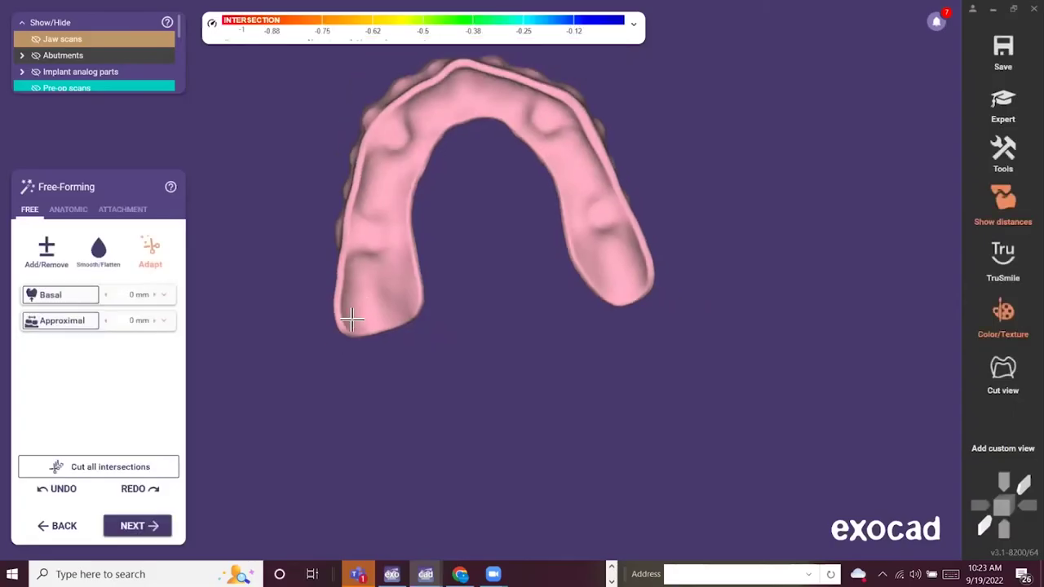
right_click_drag(356, 316, 464, 288)
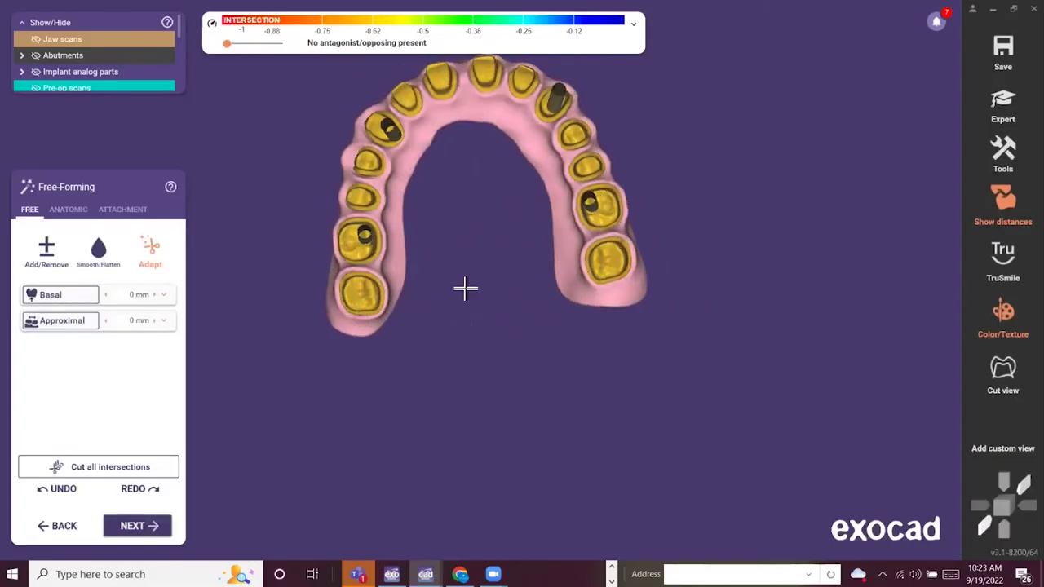
middle_click_drag(507, 177, 520, 222)
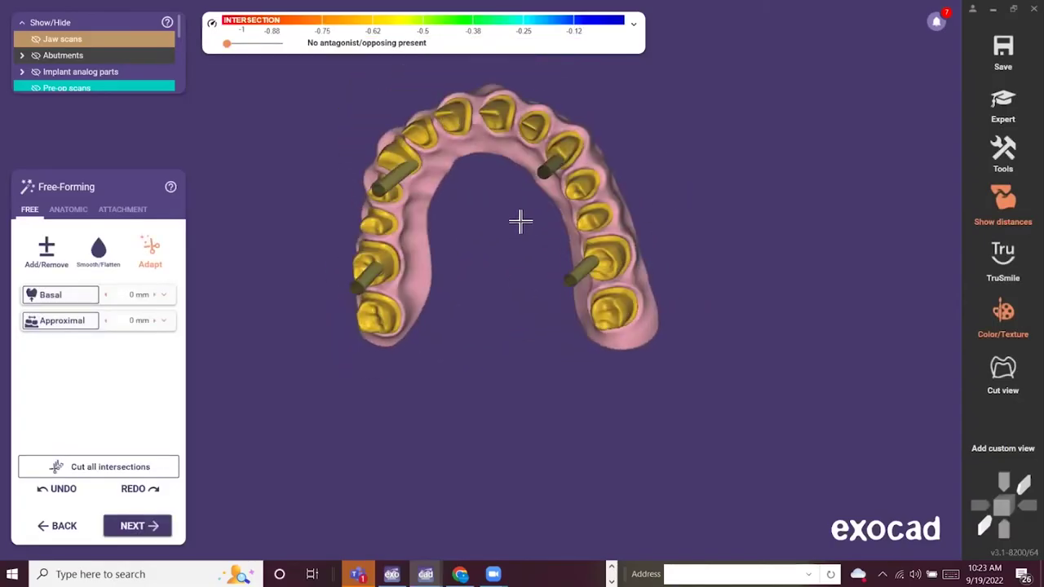
Finish the thimble free-forming, choose to design the thimble superstructure now, and accept the thimble crown margins after checking tooth 2.
left_click(141, 523)
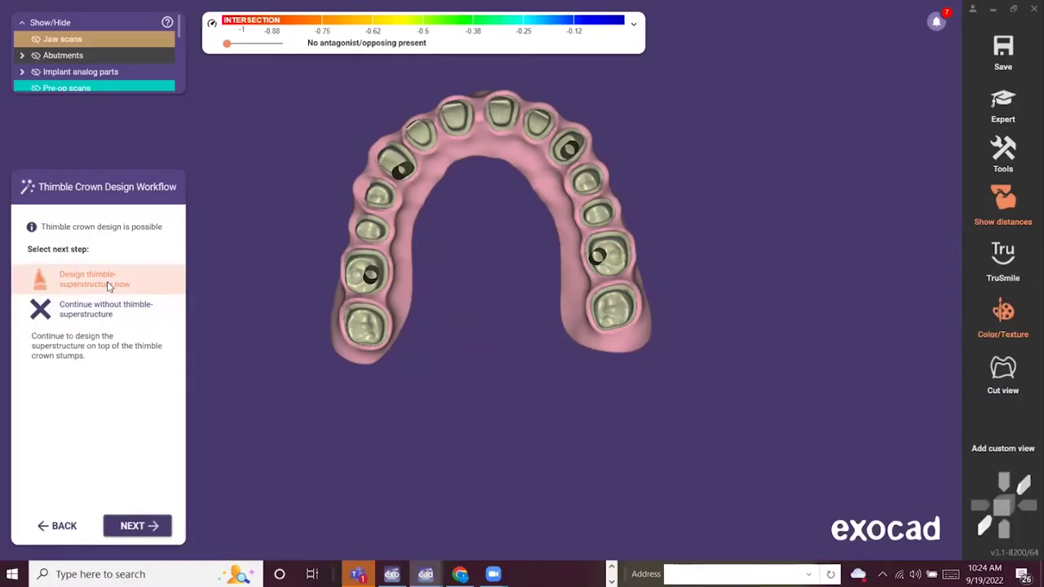
left_click(141, 526)
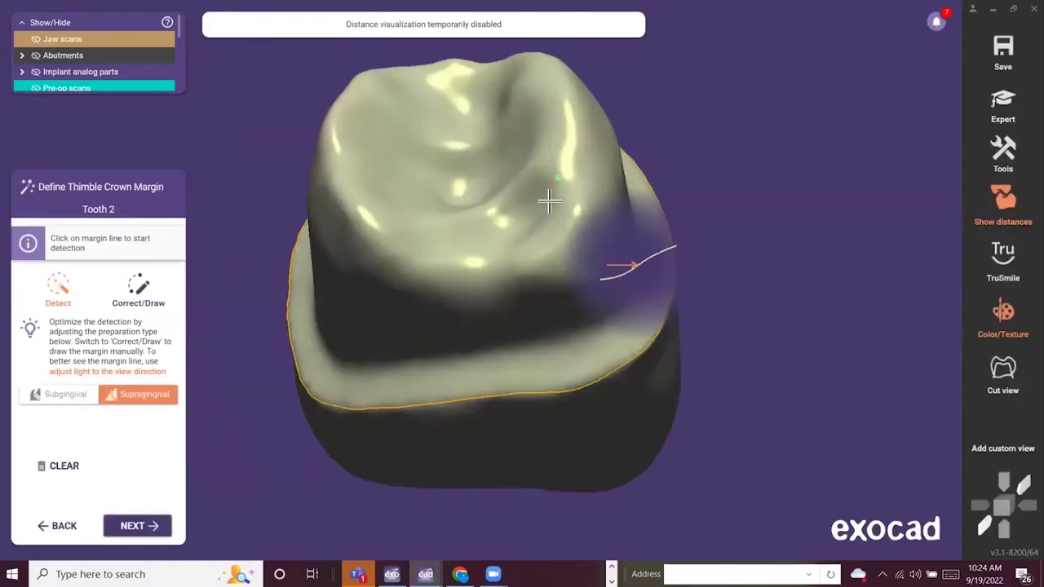
scroll(743, 217, "down", 4)
right_click_drag(769, 303, 771, 297)
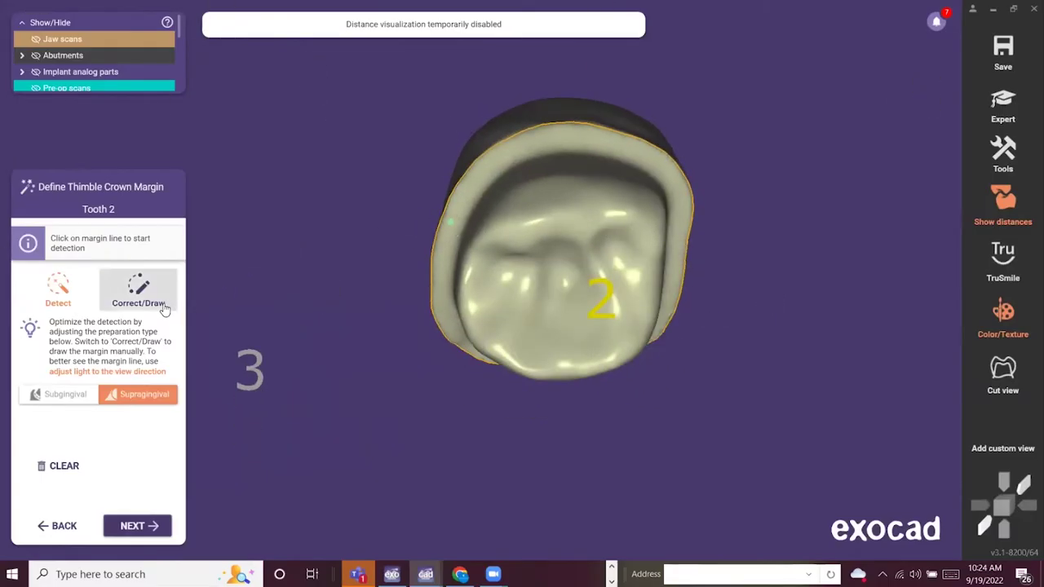
scroll(540, 213, "down", 2)
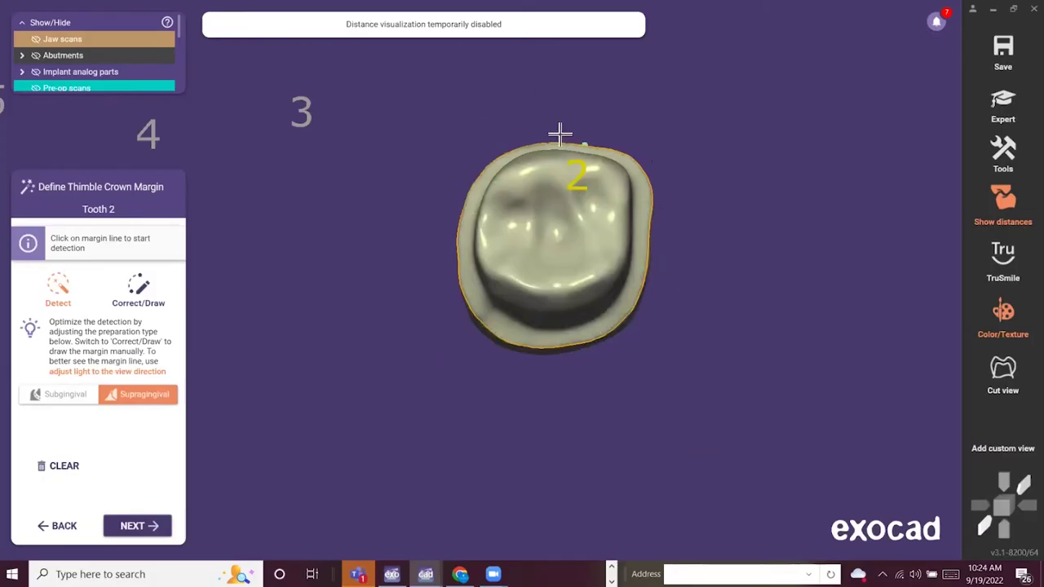
left_click(145, 525)
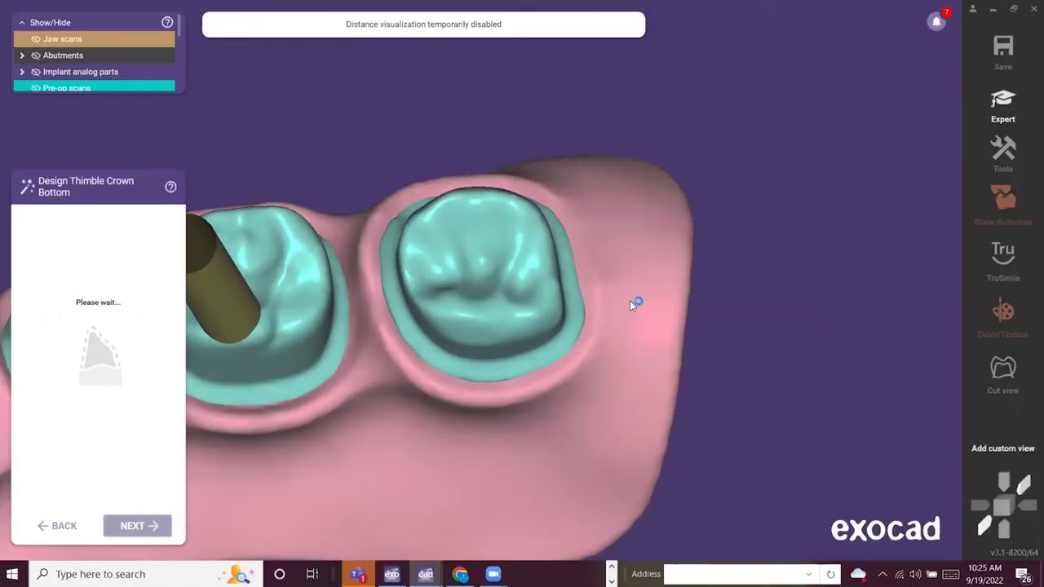
scroll(629, 300, "down", 5)
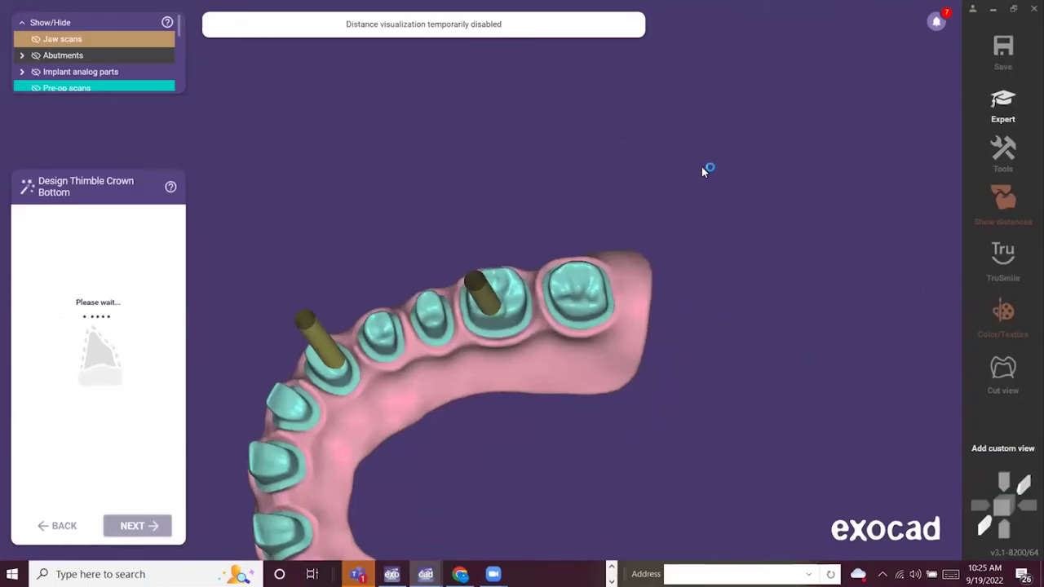
scroll(622, 225, "down", 5)
right_click_drag(611, 248, 611, 248)
middle_click_drag(610, 248, 507, 211)
scroll(527, 260, "up", 3)
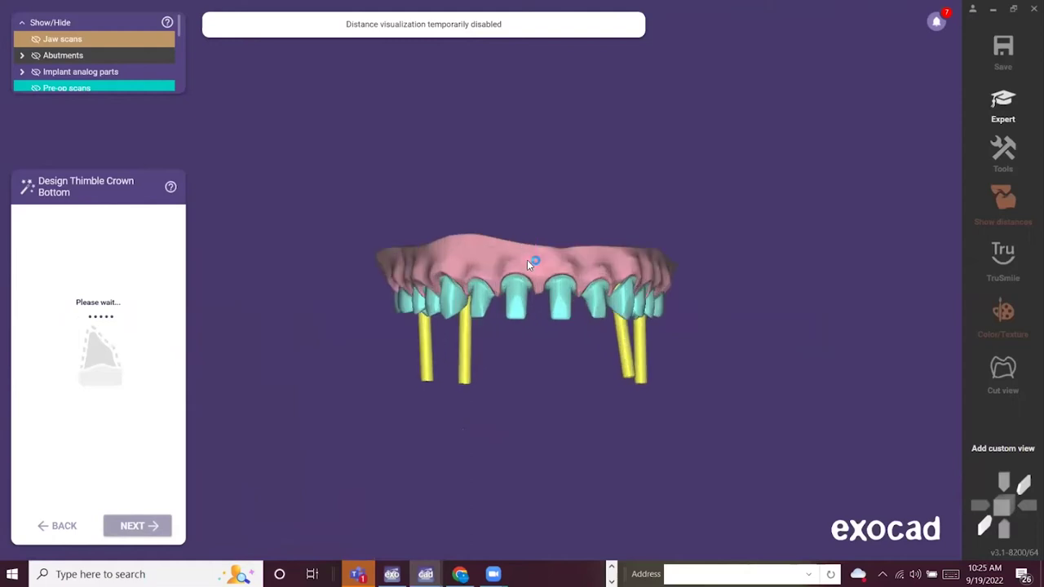
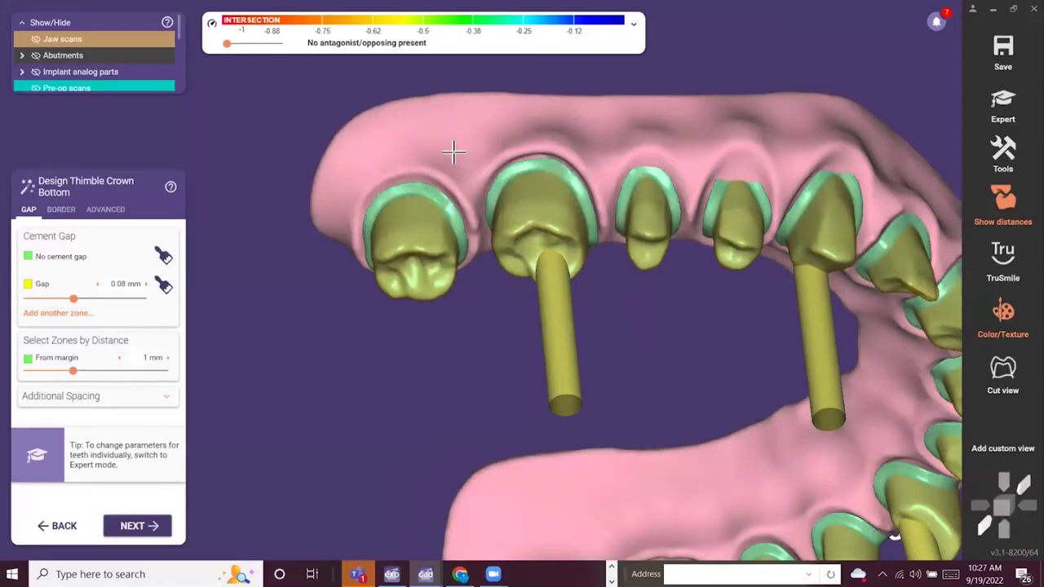
Set the horizontal crown border parameter of the thimble crown bottoms to 0.1 mm.
scroll(375, 263, "down", 2)
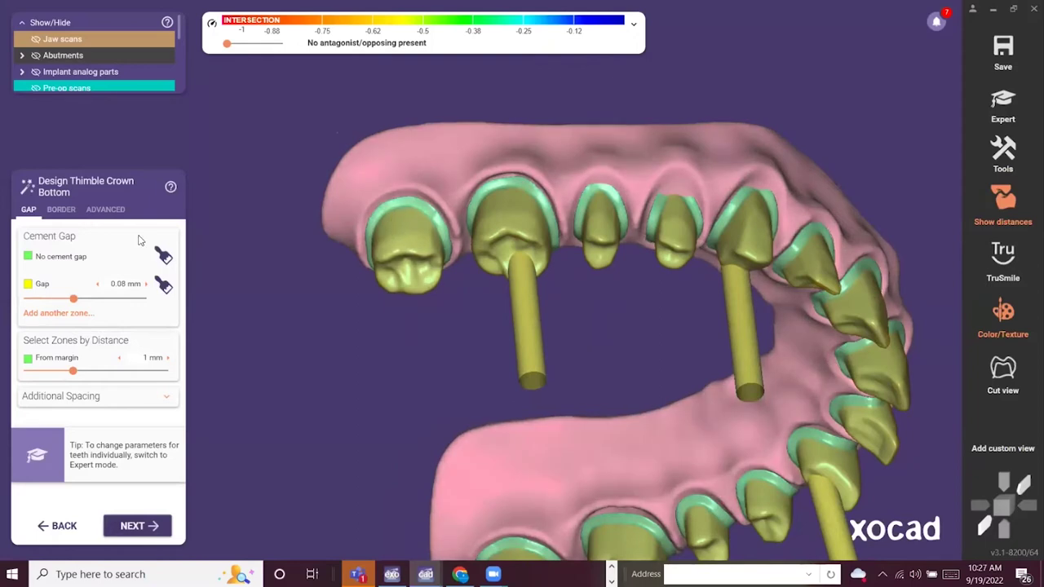
left_click(60, 211)
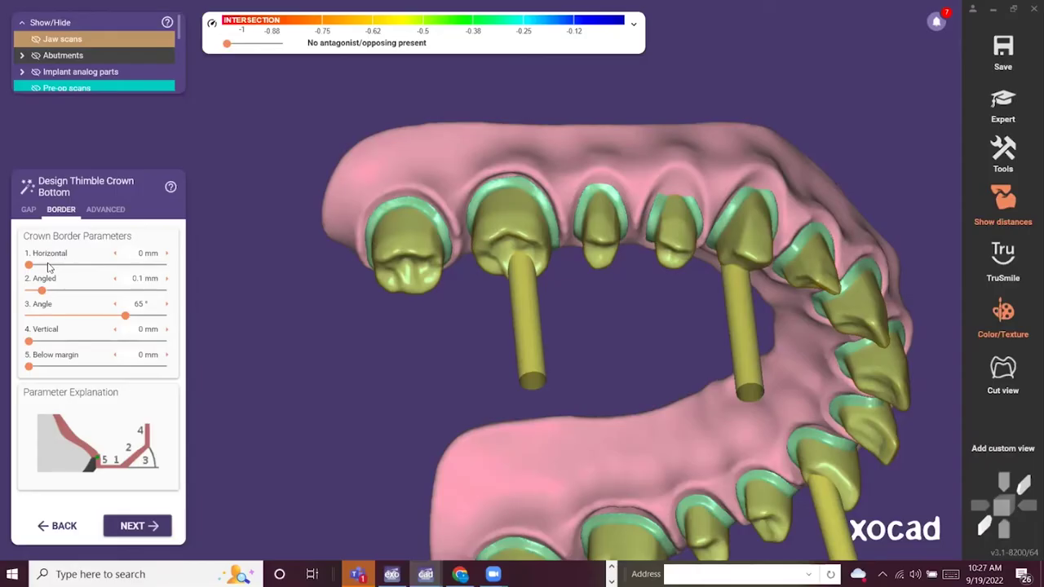
left_click(165, 254)
left_click(166, 254)
left_click(165, 255)
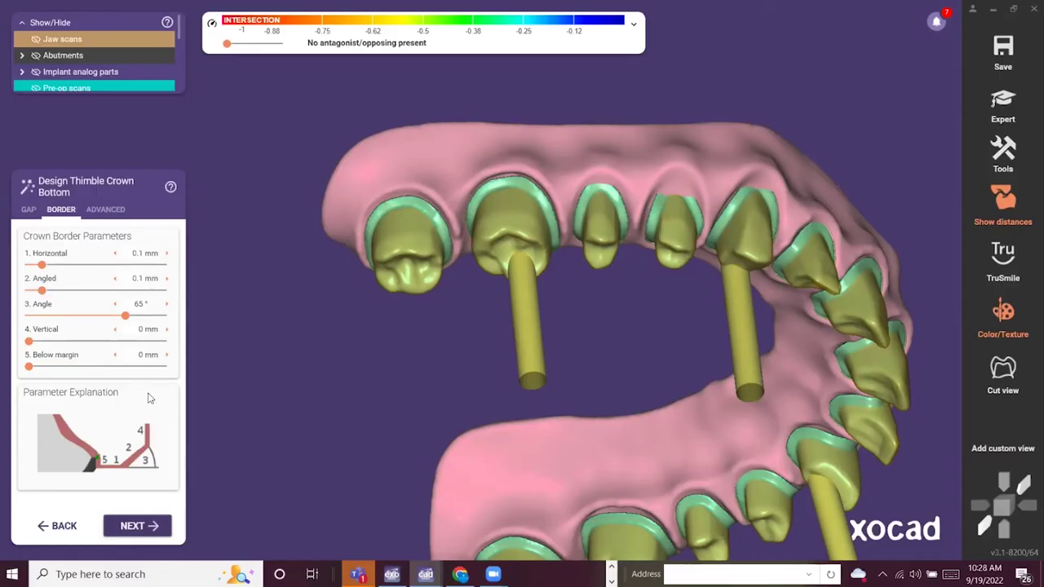
Review the undercut and milling settings against the thimbles, then accept the crown bottom parameters and generate the superstructure crowns.
left_click(119, 212)
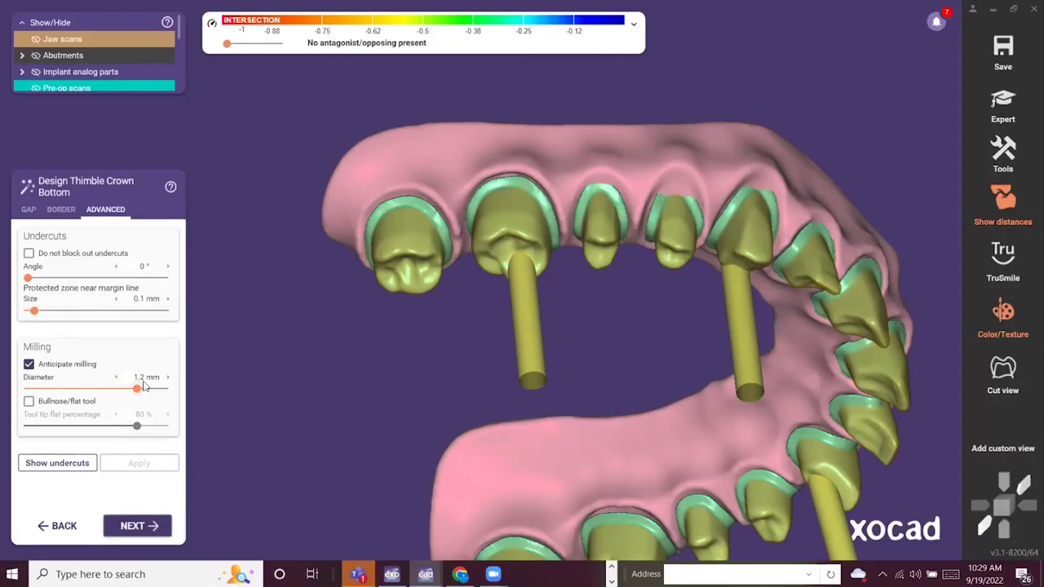
scroll(284, 264, "down", 2)
mouse_move(285, 263)
right_mouse_down()
mouse_move(268, 262)
mouse_move(285, 264)
right_mouse_up()
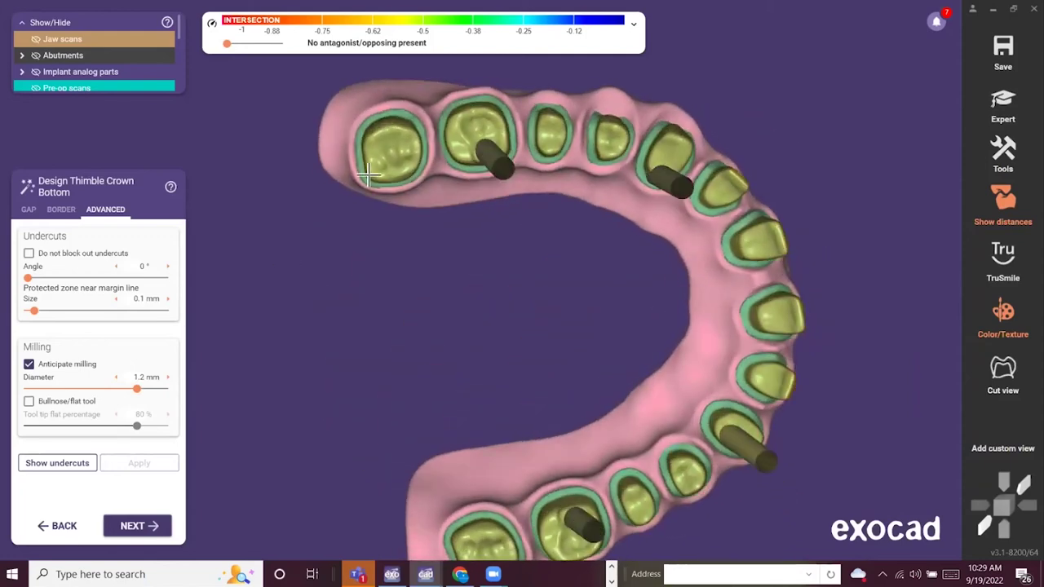
scroll(398, 119, "up", 2)
scroll(401, 84, "up", 2)
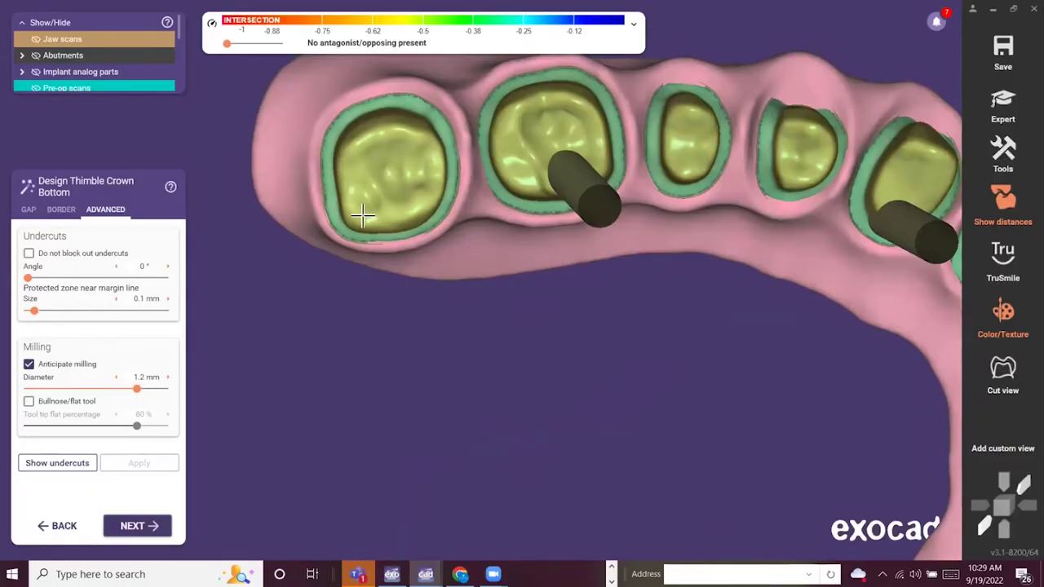
scroll(357, 252, "down", 5)
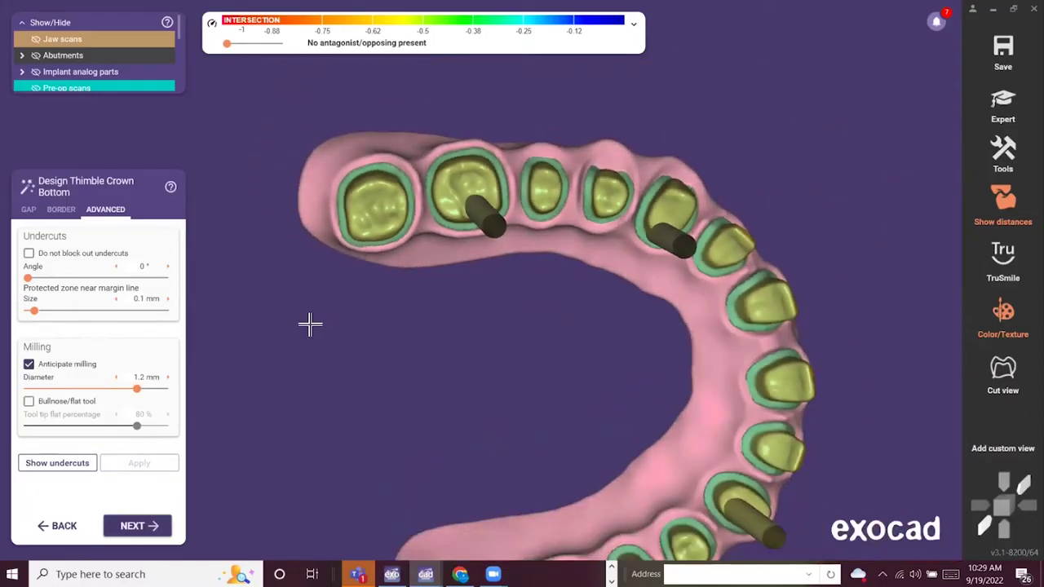
left_click(152, 528)
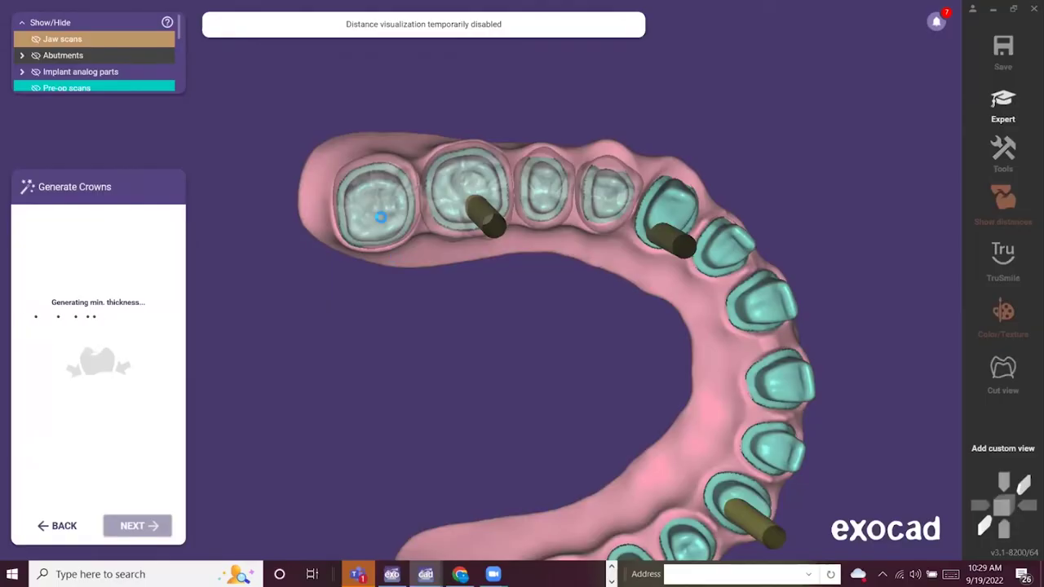
scroll(496, 298, "down", 3)
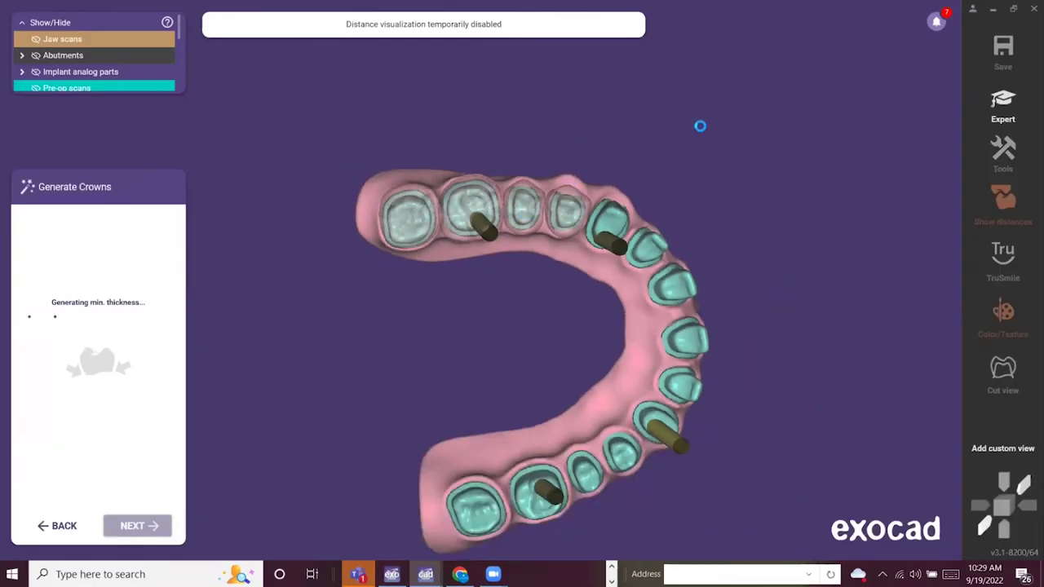
right_click_drag(699, 137, 669, 114)
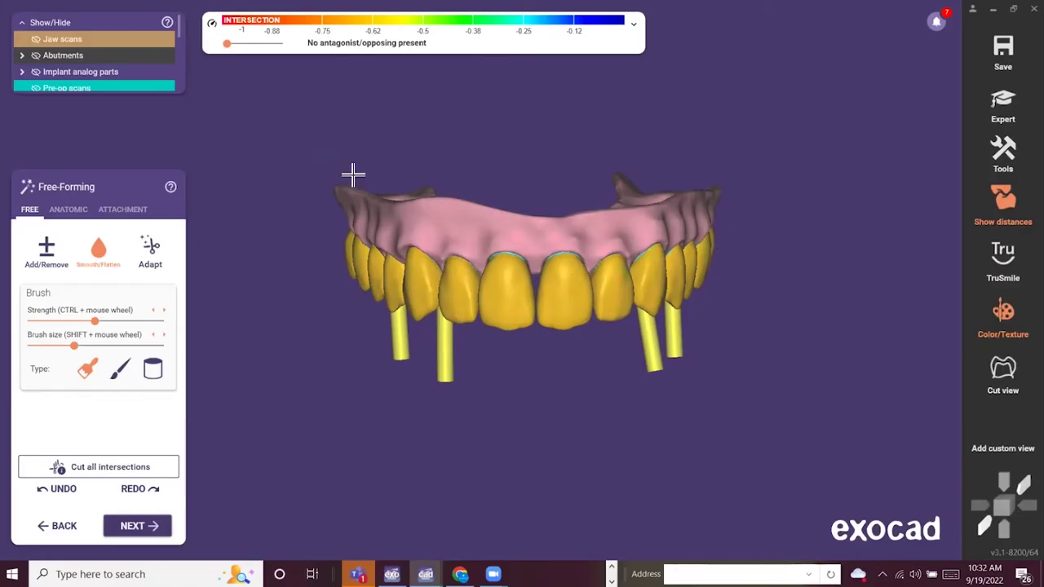
Examine the superstructure crowns and screw channels on the gingiva from the occlusal, front and side views.
scroll(743, 357, "down", 3)
right_click_drag(743, 357, 743, 363)
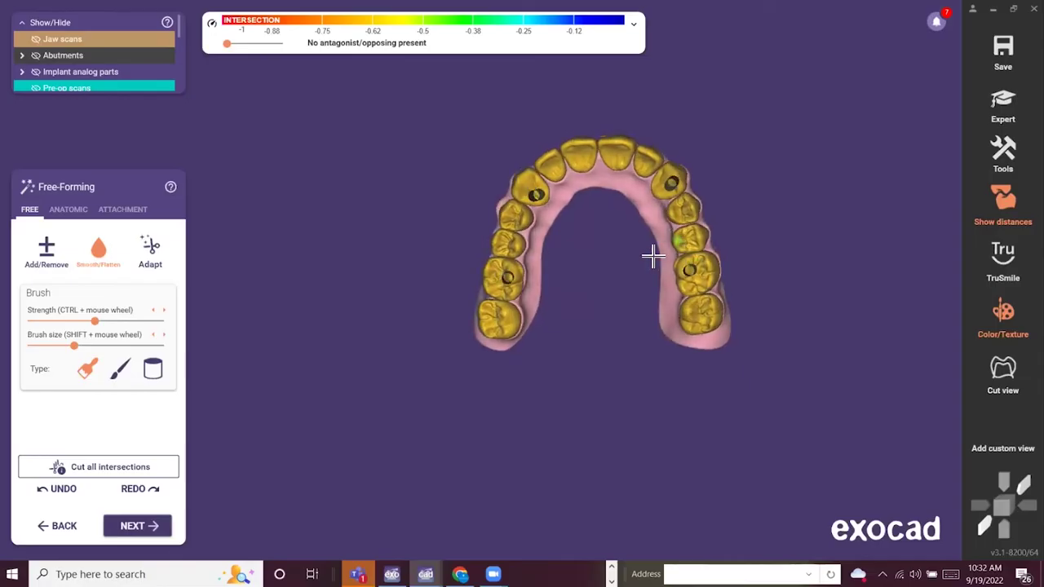
middle_click_drag(620, 275, 577, 277)
scroll(582, 247, "up", 2)
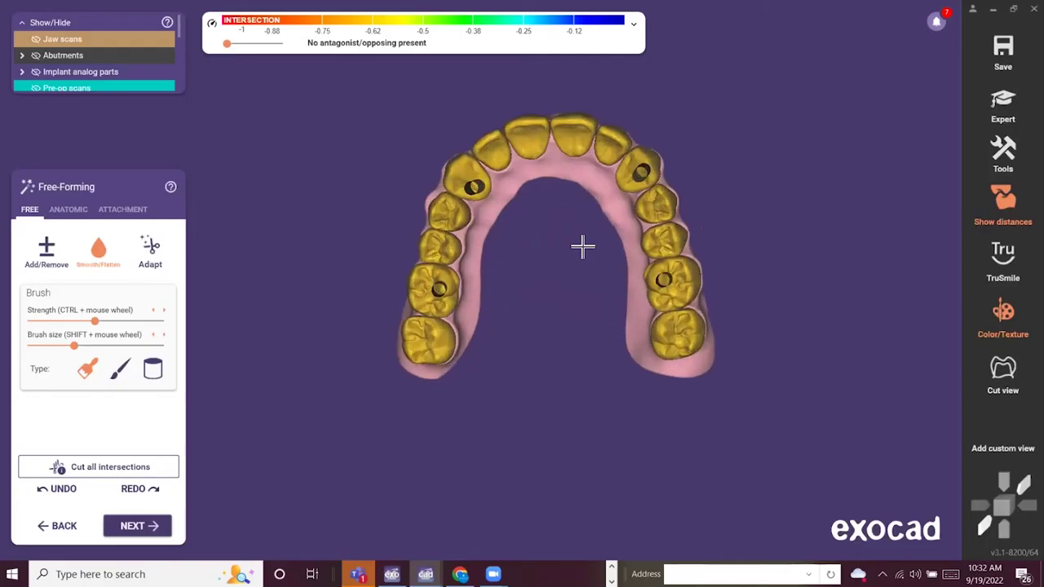
scroll(582, 247, "up", 3)
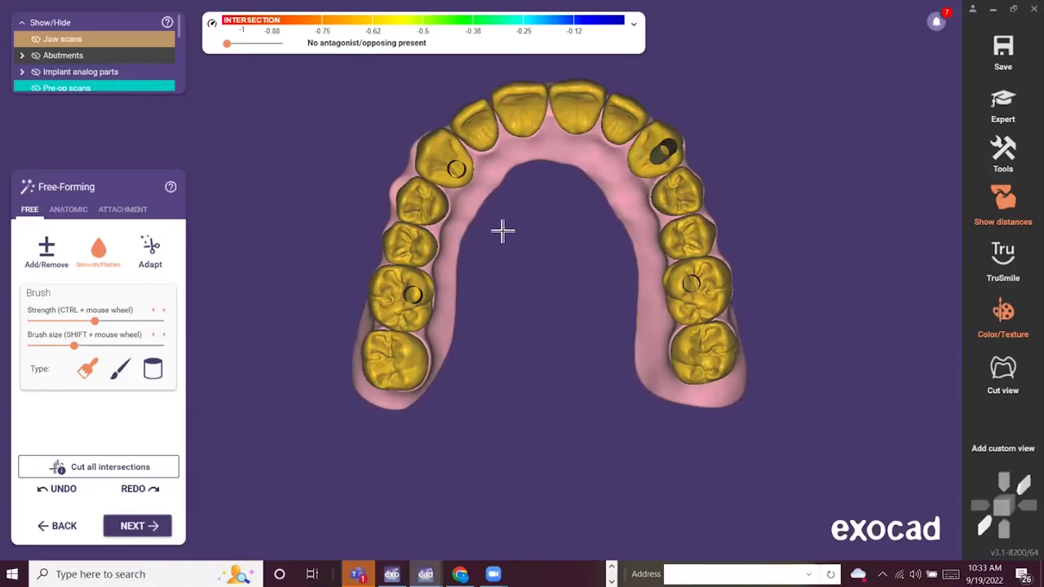
right_click_drag(547, 177, 552, 183)
middle_click_drag(552, 183, 542, 101)
right_click_drag(541, 101, 548, 115)
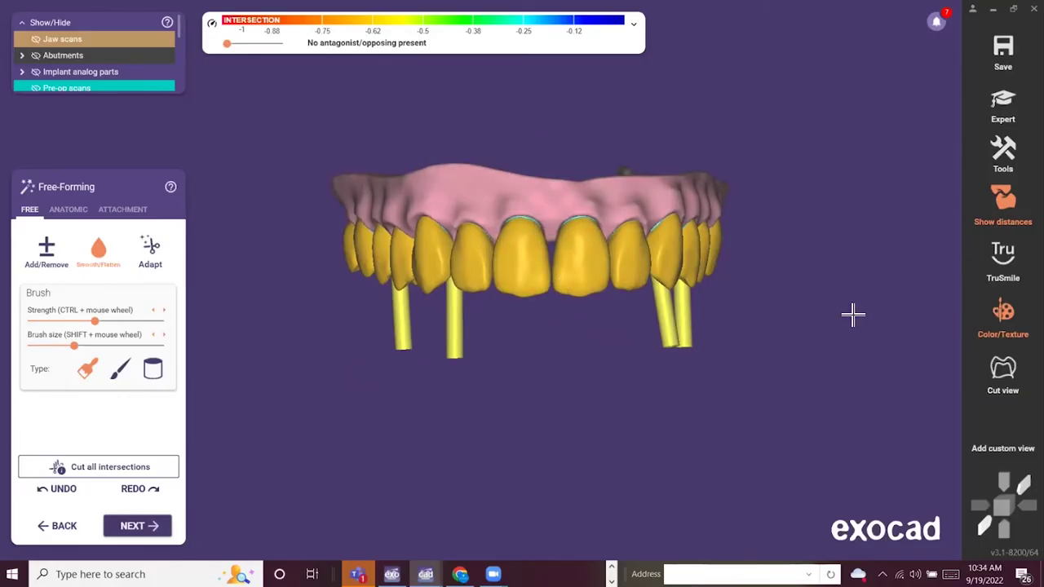
right_click_drag(726, 291, 708, 292)
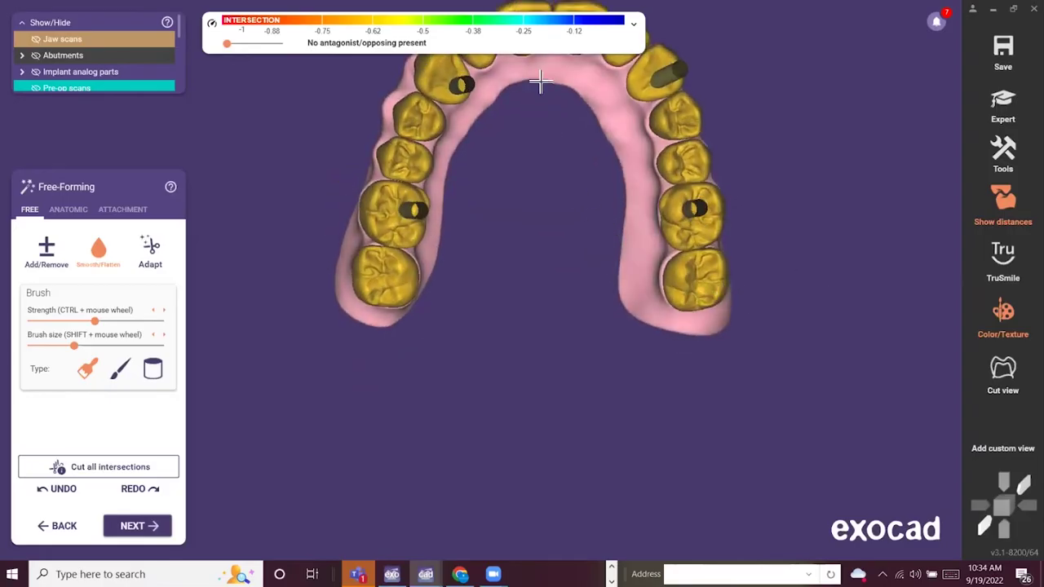
middle_click_drag(530, 212, 520, 242)
right_click_drag(519, 242, 512, 243)
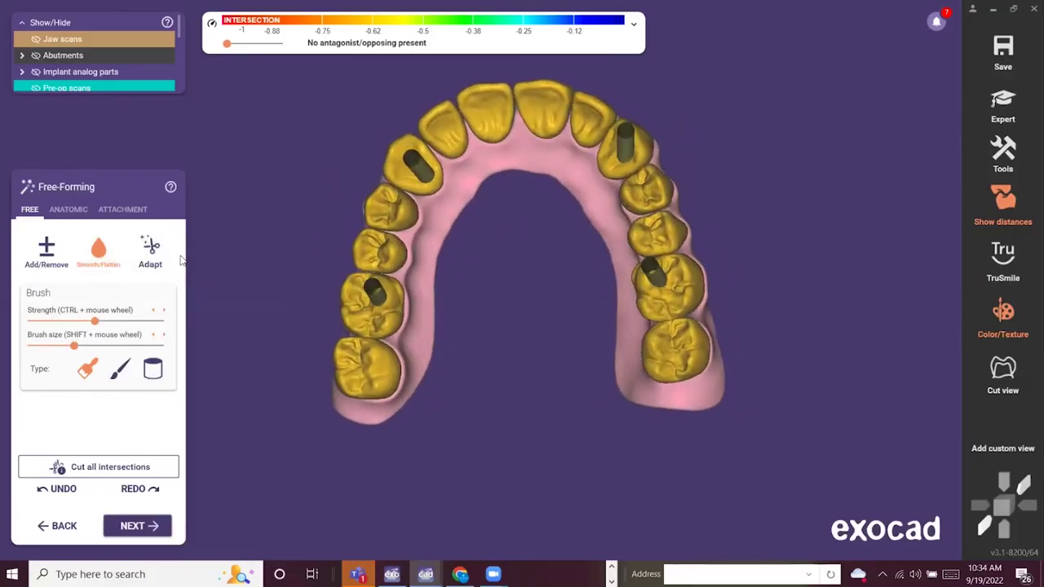
scroll(555, 271, "down", 1)
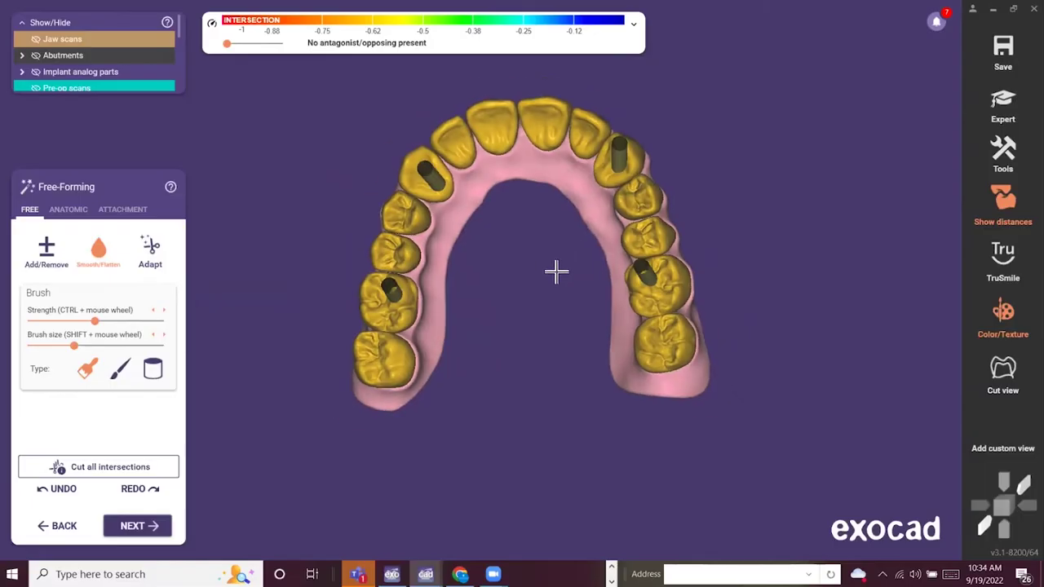
right_click_drag(559, 279, 236, 96)
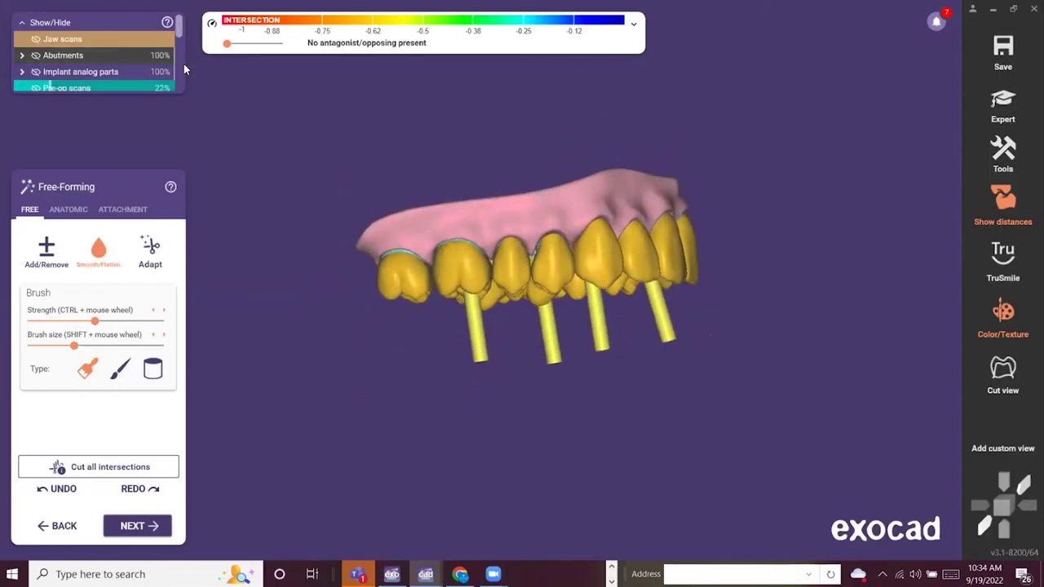
Make the anatomic coping on tooth 11 translucent to look inside it, then restore its full opacity.
scroll(153, 72, "down", 5)
left_click(23, 79)
scroll(65, 70, "down", 2)
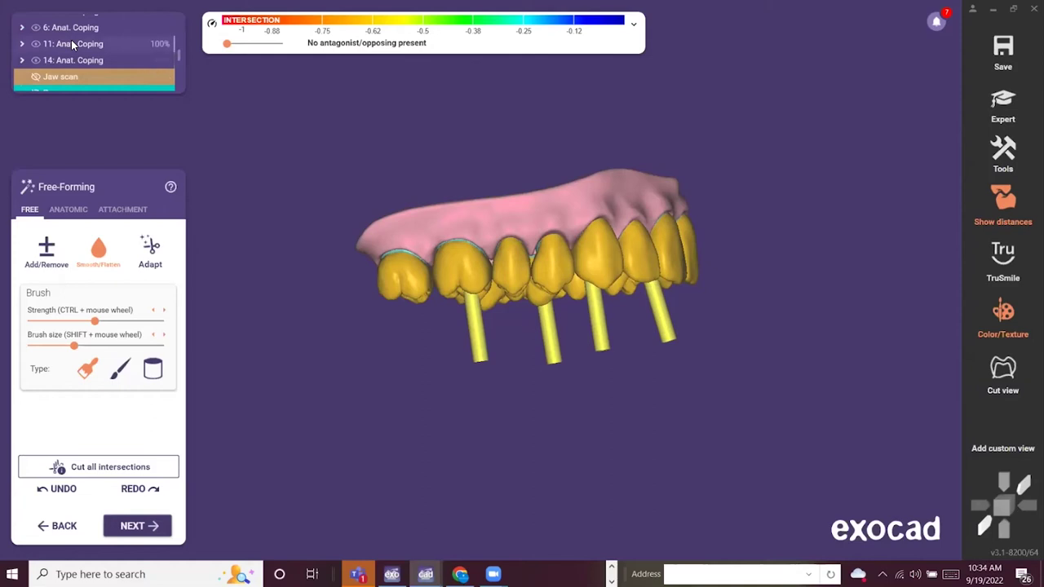
left_click(71, 41)
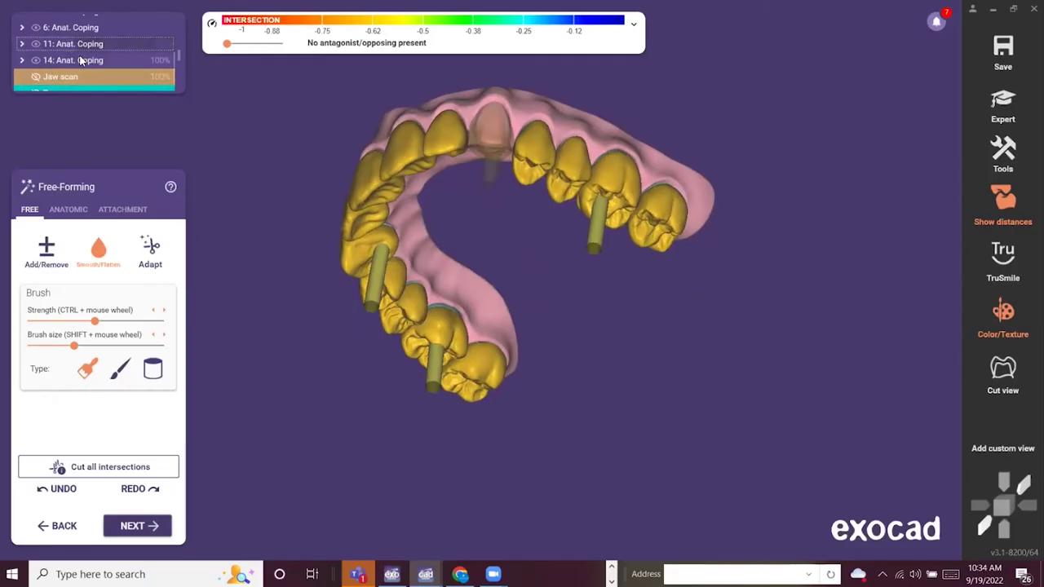
left_click_drag(66, 40, 182, 38)
scroll(762, 135, "down", 2)
right_click_drag(762, 135, 763, 134)
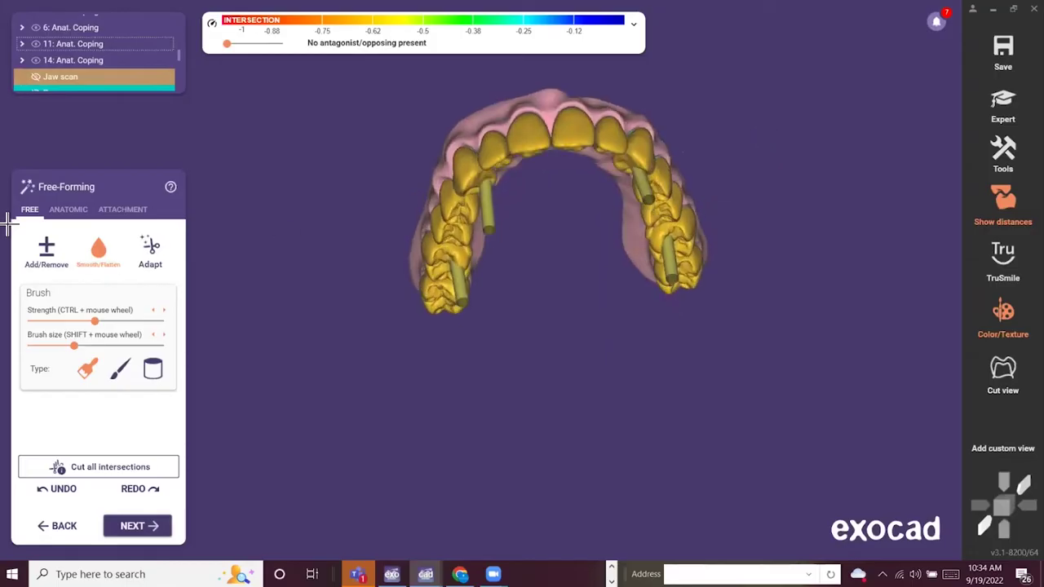
Bring up the free-forming adaptation options and examine the superstructure crowns and screw channels from the occlusal, front and side views.
left_click(153, 255)
right_click_drag(595, 272, 582, 288)
right_click_drag(575, 235, 555, 289)
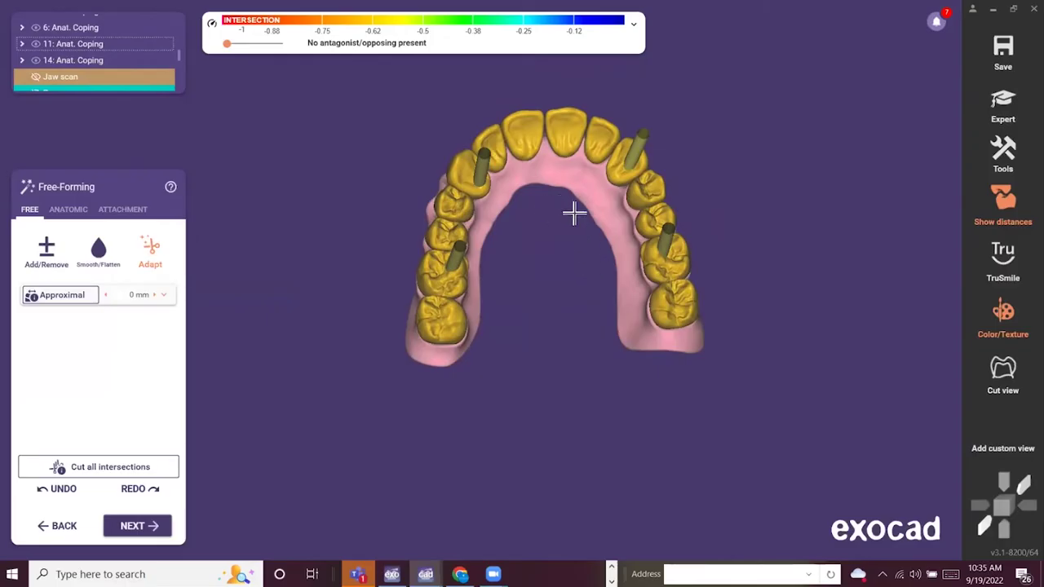
right_click_drag(574, 217, 573, 217)
middle_click_drag(574, 217, 581, 118)
left_click(1003, 150)
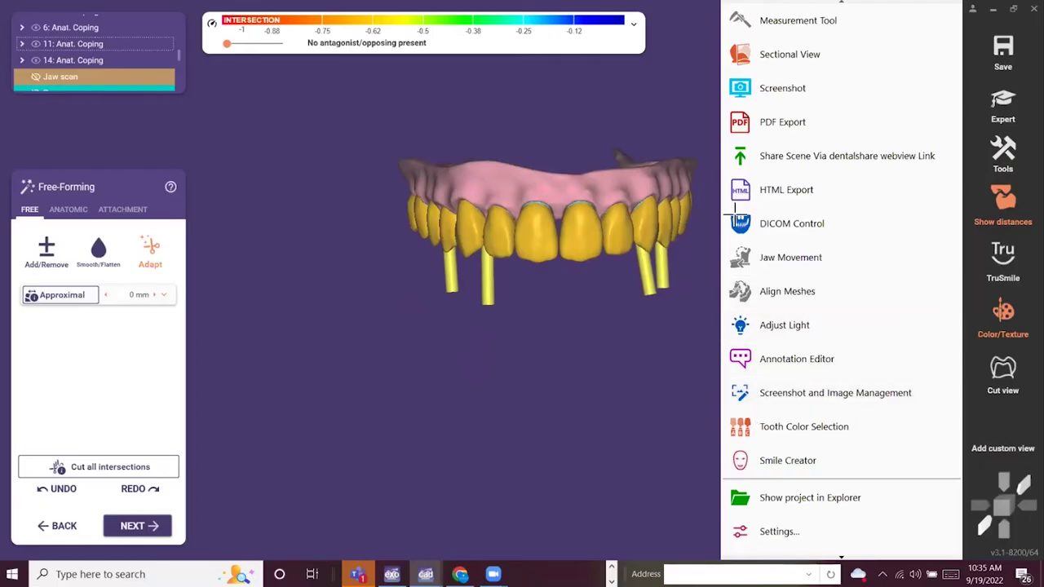
left_click(657, 128)
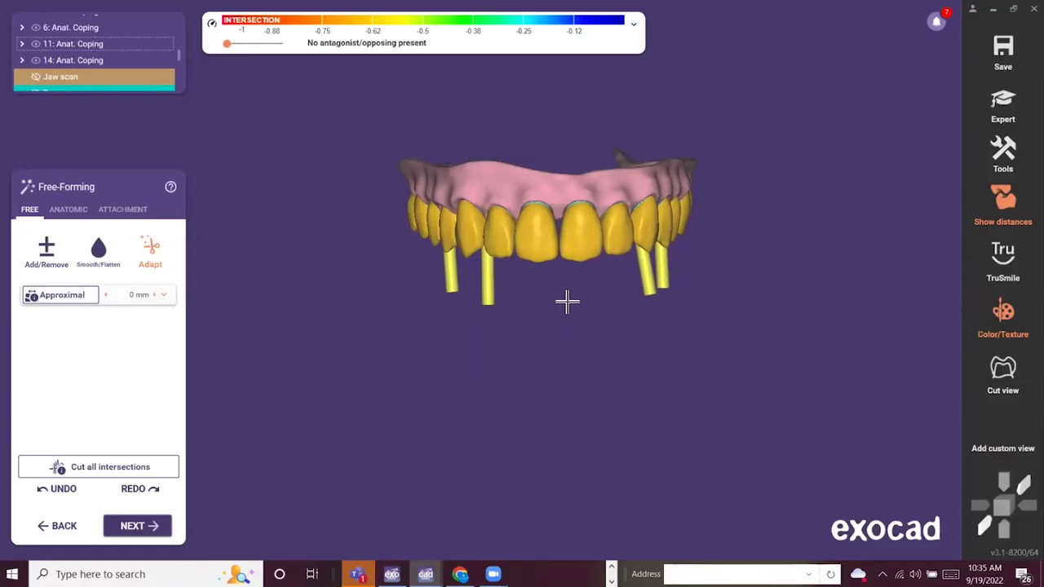
mouse_move(567, 297)
right_mouse_down()
mouse_move(562, 305)
mouse_move(570, 295)
right_mouse_up()
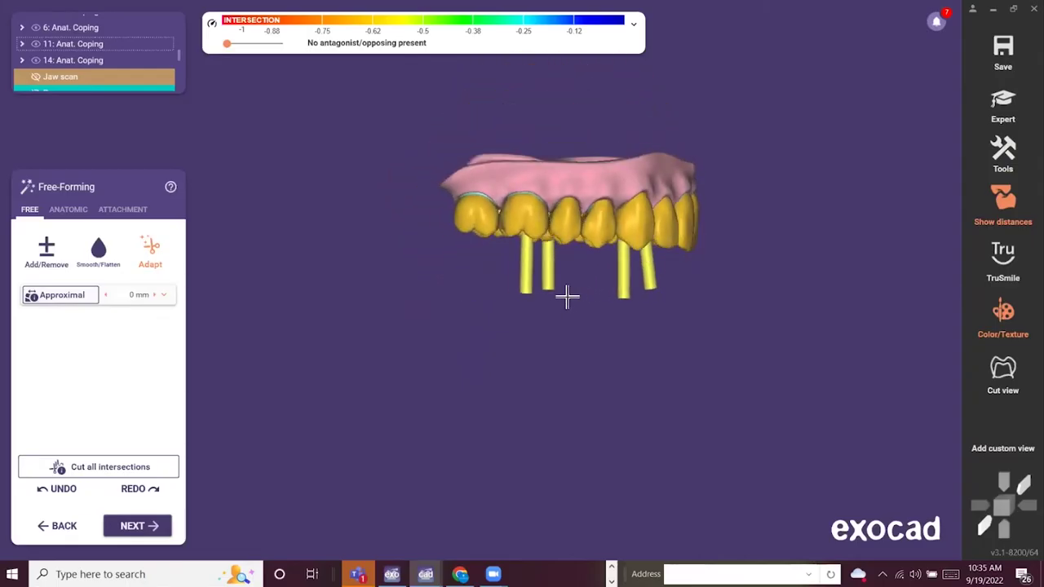
scroll(569, 84, "up", 2)
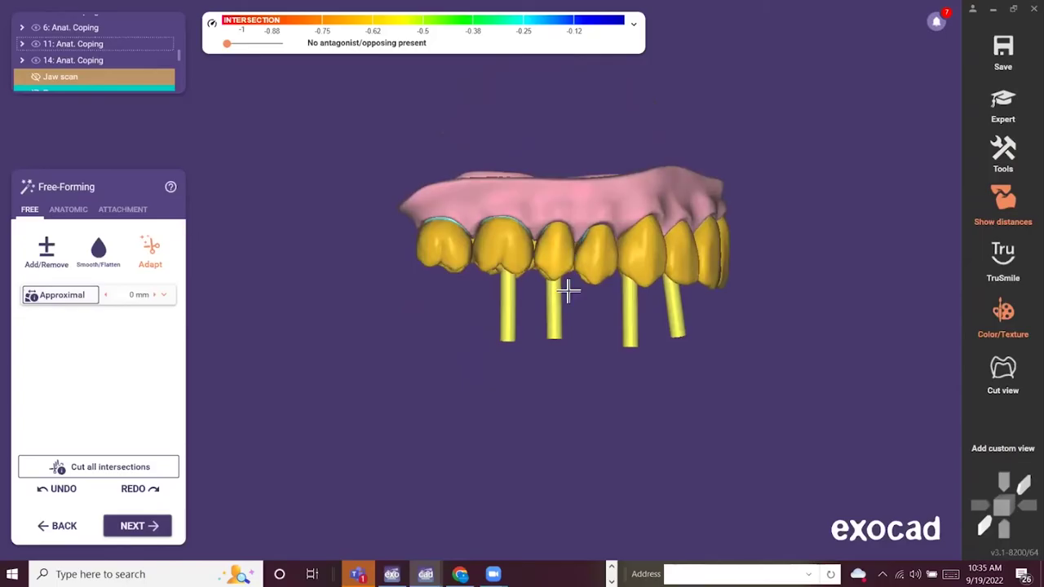
scroll(566, 295, "up", 4)
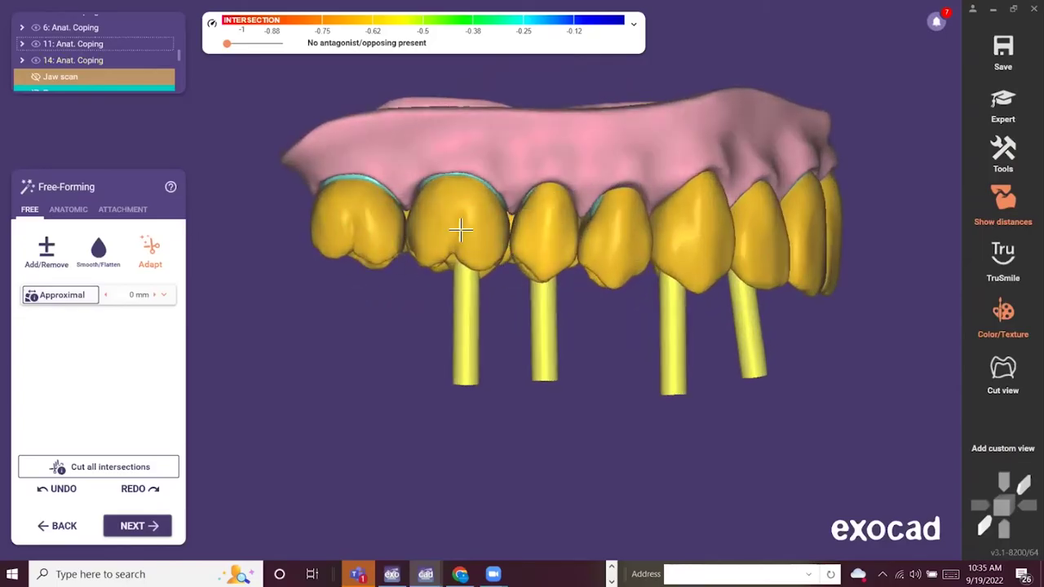
right_click_drag(609, 307, 618, 310)
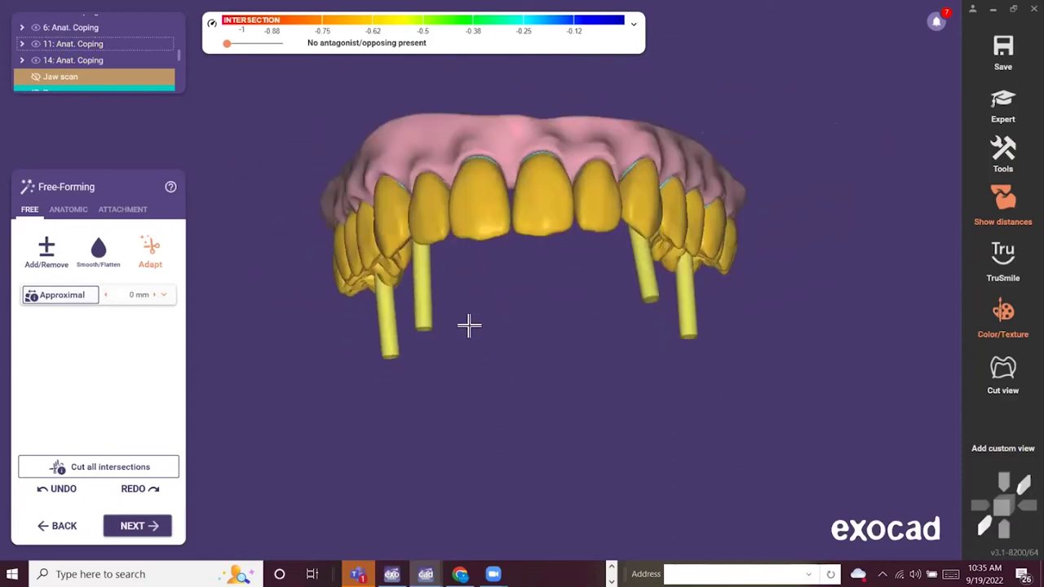
middle_click_drag(500, 214, 495, 319)
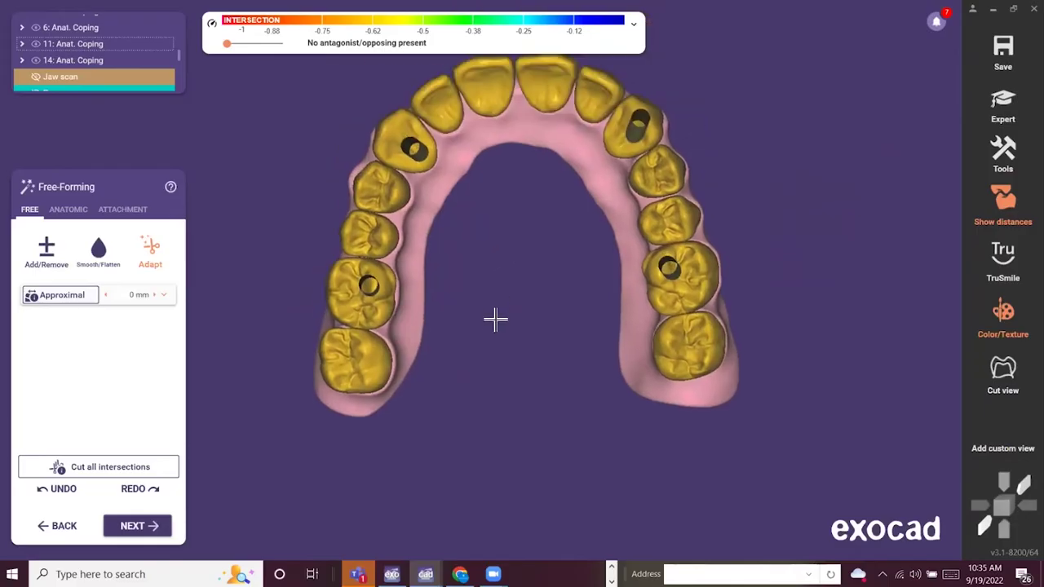
right_click_drag(517, 296, 526, 289)
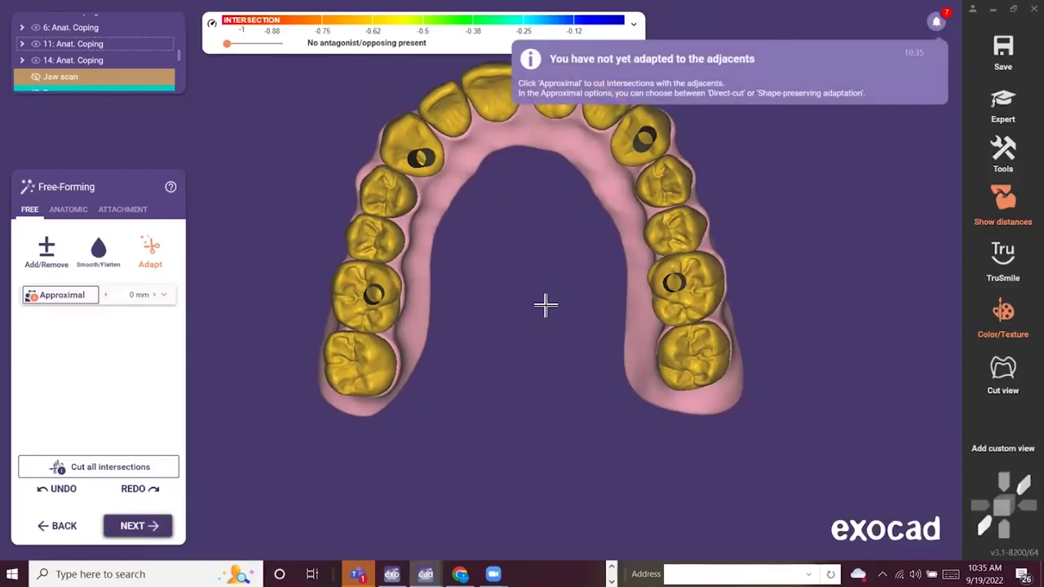
Finish the crown free-forming and adapt the virtual gingiva to the thimble crowns.
left_click(143, 525)
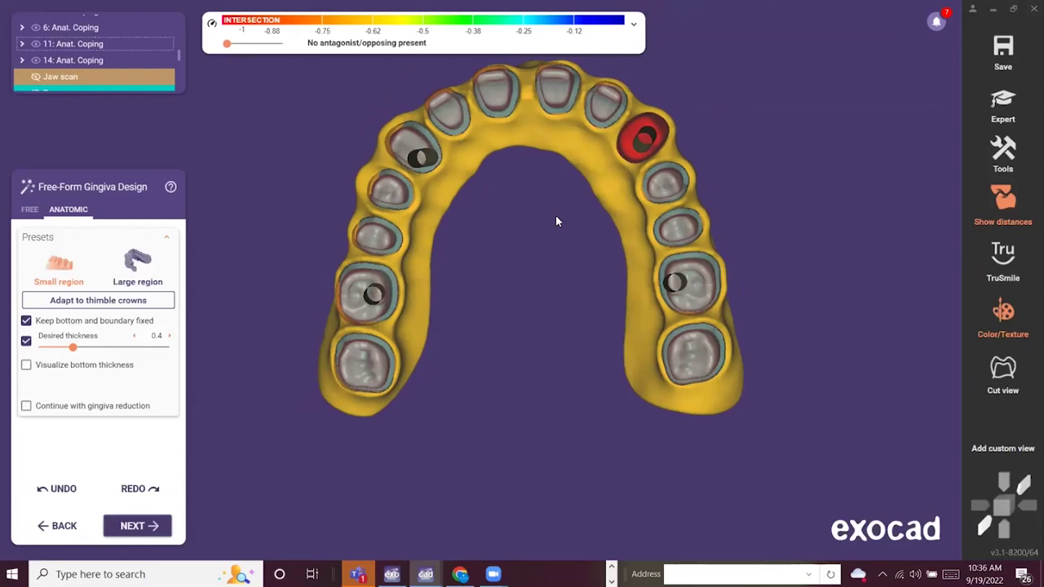
mouse_move(491, 230)
right_mouse_down()
mouse_move(485, 214)
mouse_move(492, 228)
right_mouse_up()
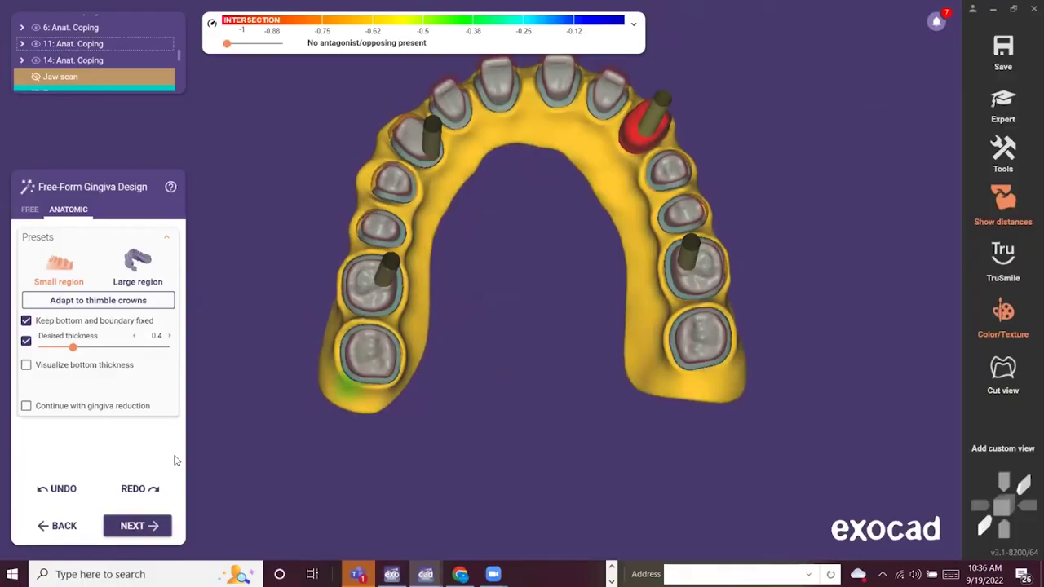
left_click(150, 527)
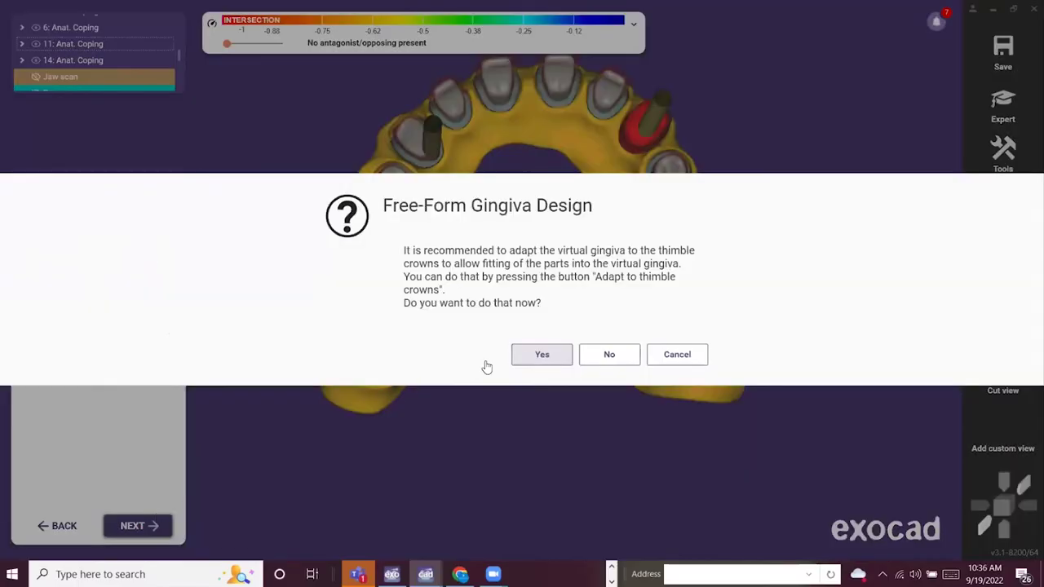
left_click(540, 356)
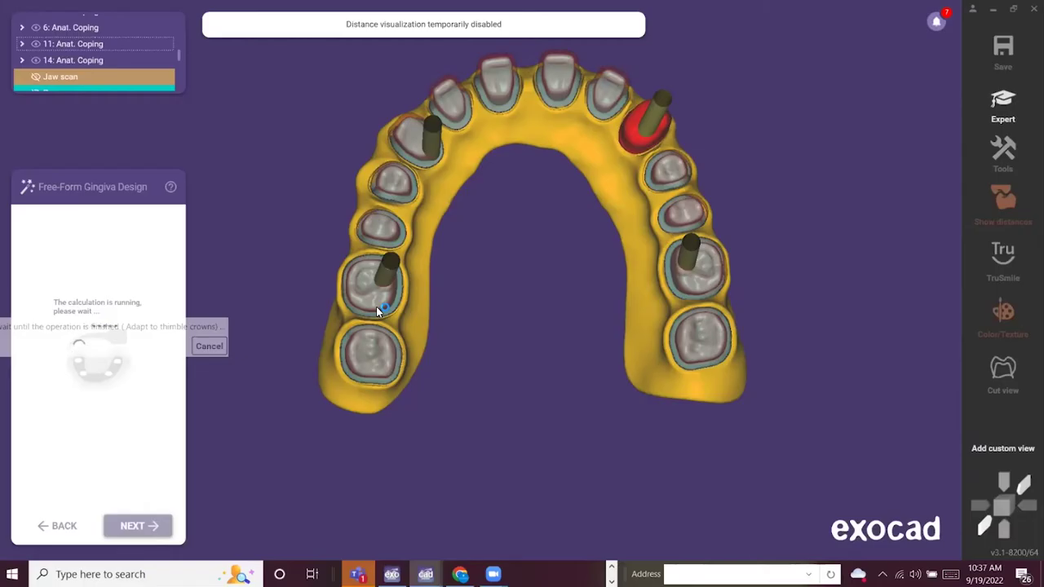
Show the jaw scans, abutments and implant analog parts together with the gingiva and thimble crowns.
left_click_drag(182, 59, 180, 20)
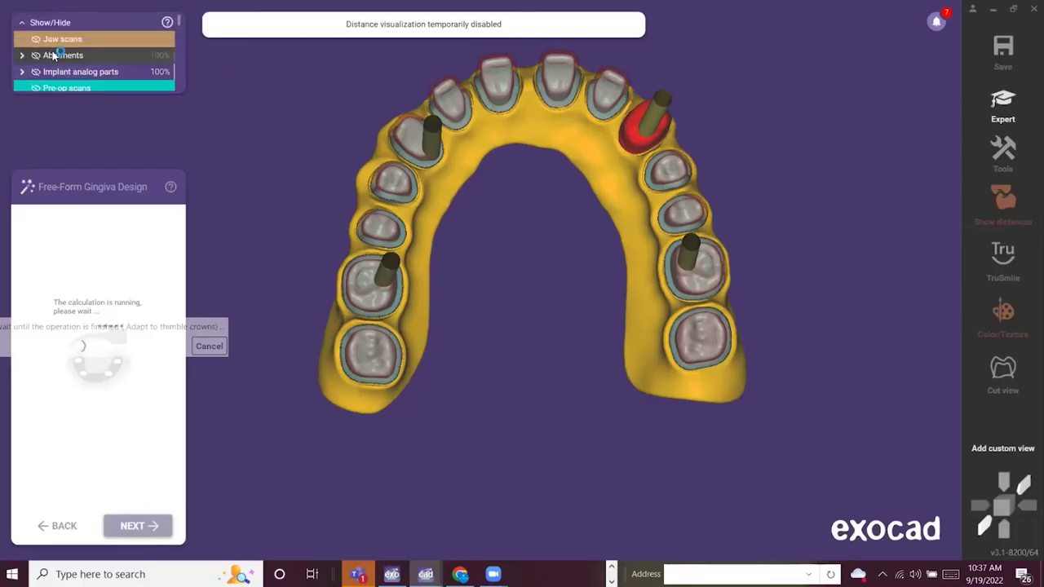
scroll(41, 49, "down", 1)
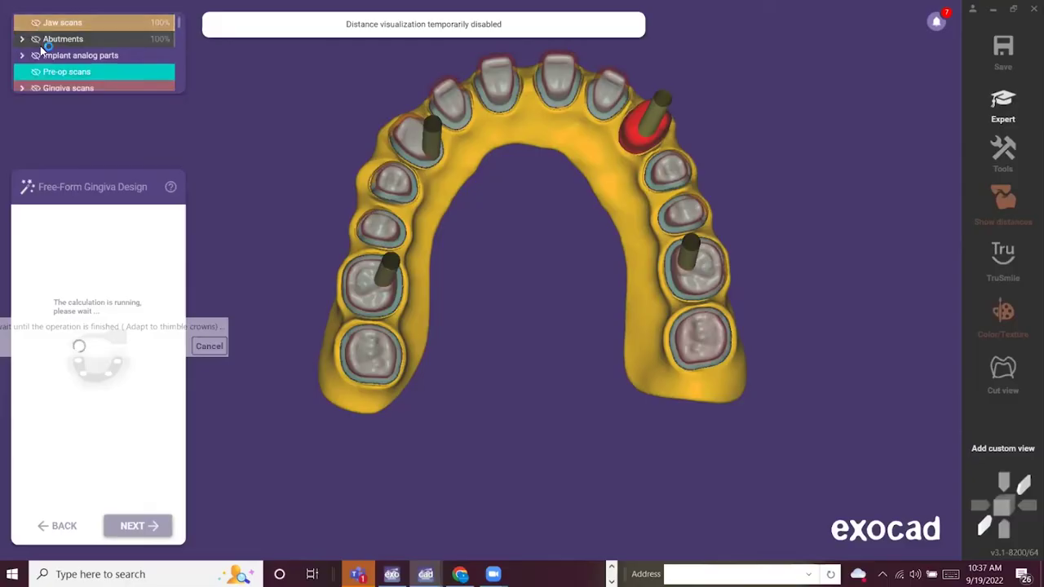
scroll(39, 48, "up", 1)
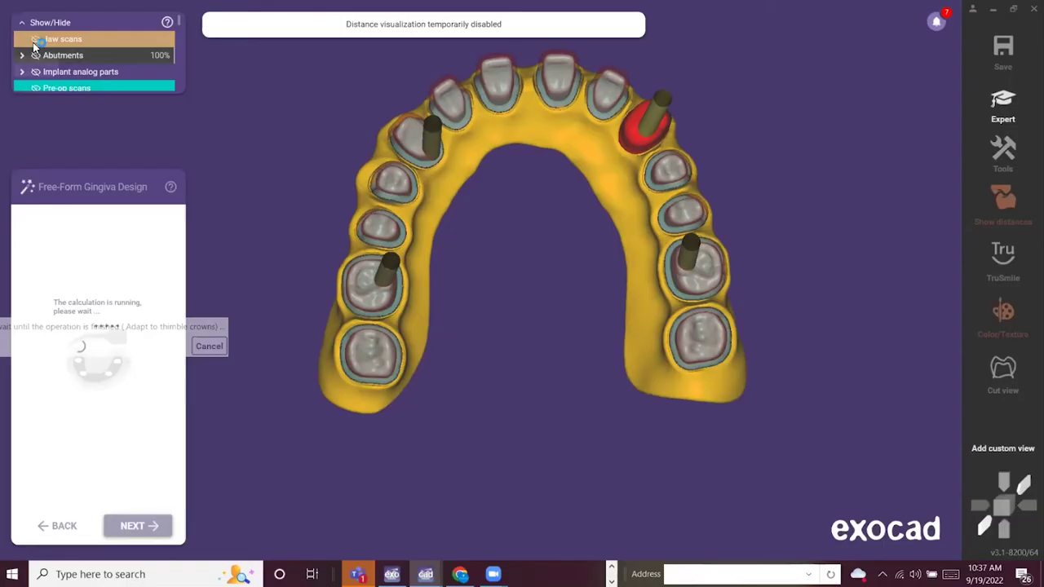
left_click(35, 40)
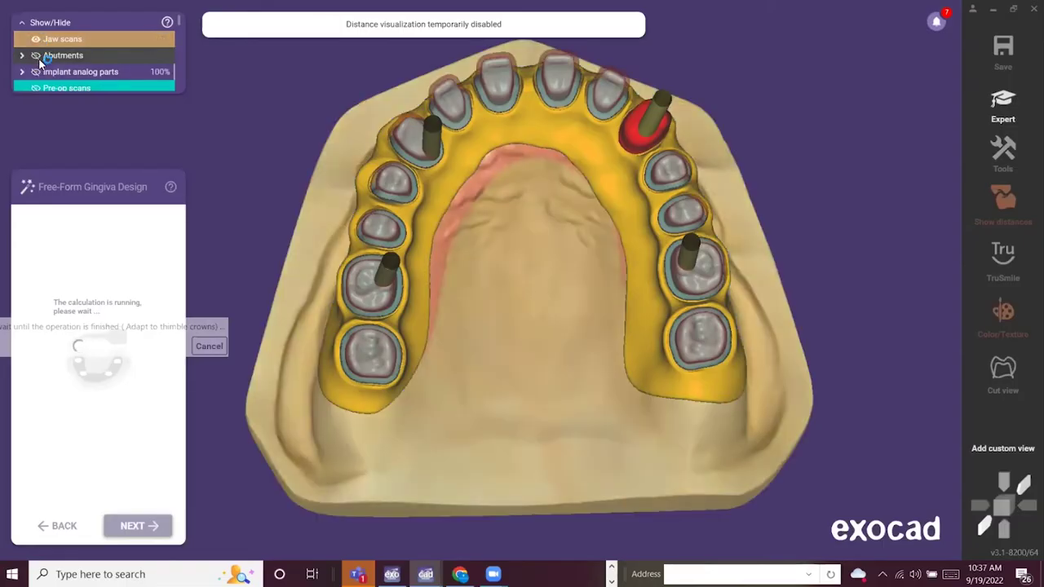
left_click(35, 56)
left_click(36, 75)
scroll(477, 301, "down", 1)
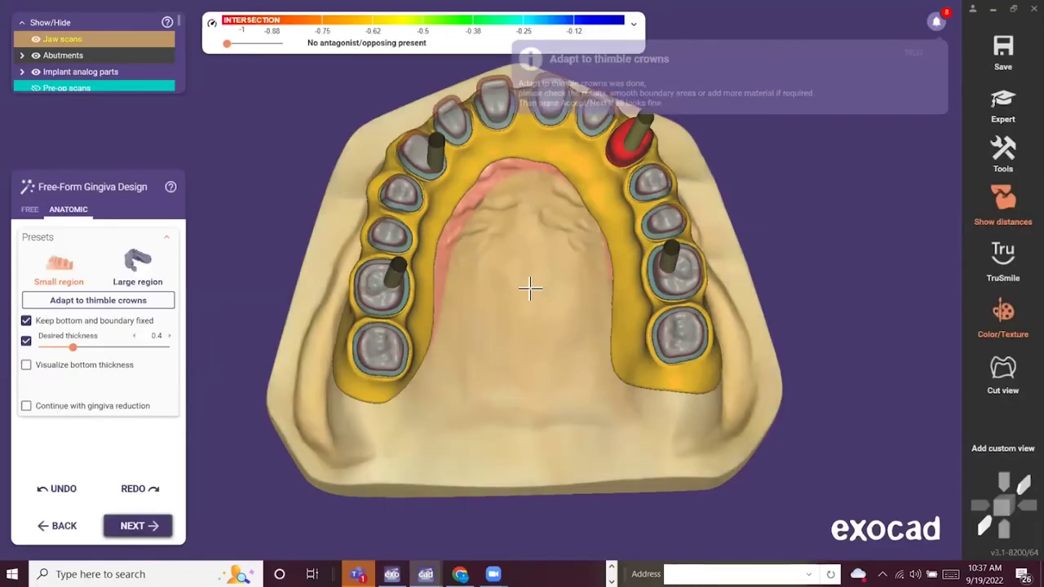
right_click_drag(518, 248, 515, 303)
scroll(517, 305, "up", 2)
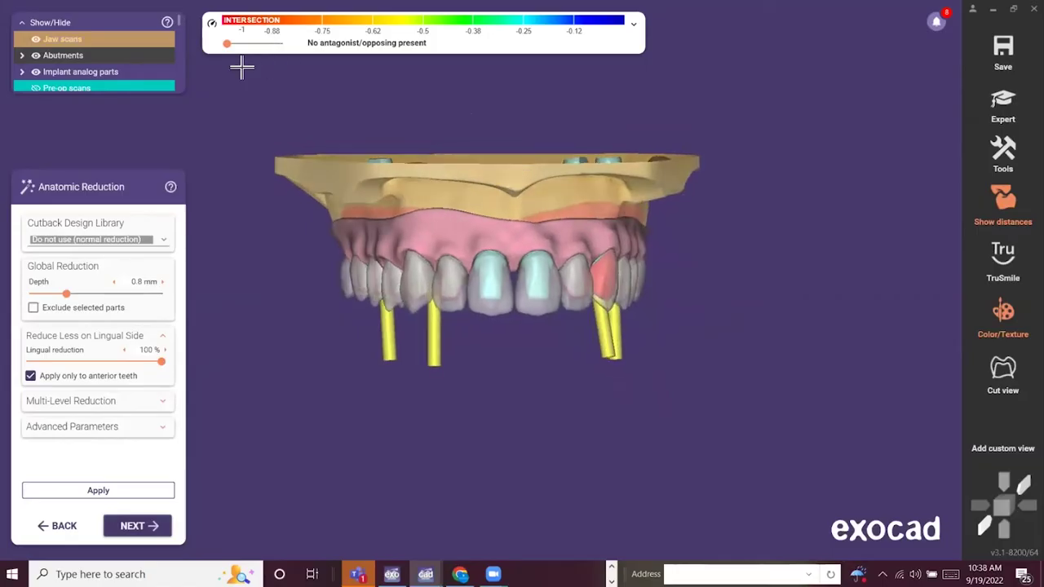
scroll(132, 67, "down", 3)
scroll(131, 72, "down", 2)
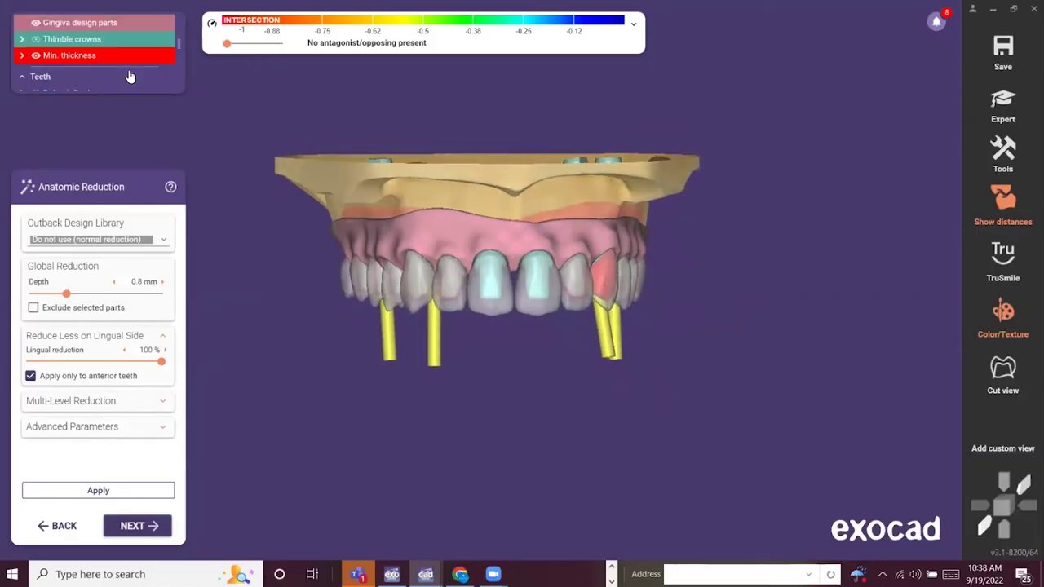
left_click(37, 77)
scroll(122, 71, "down", 1)
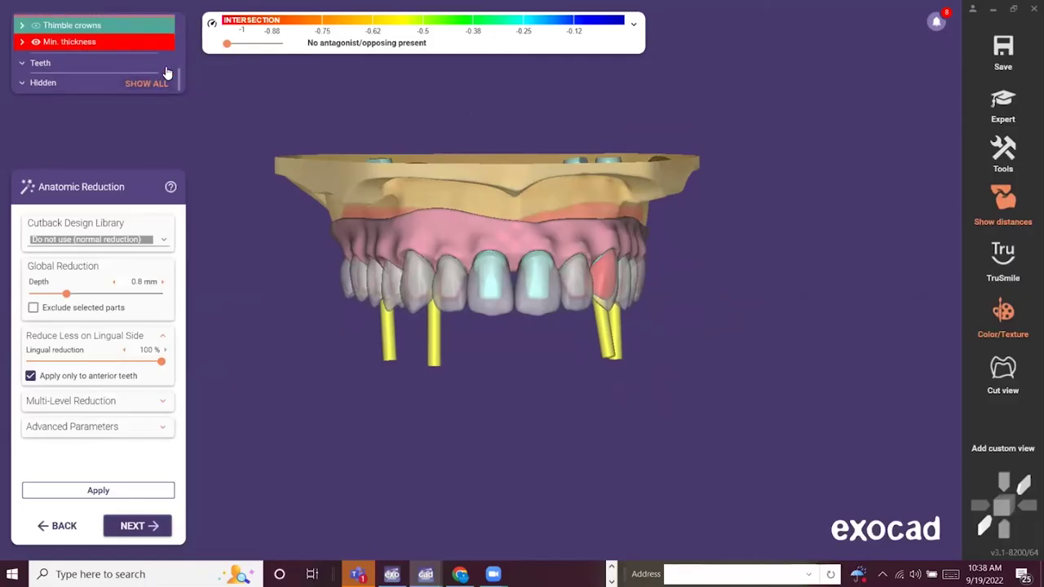
left_click(23, 65)
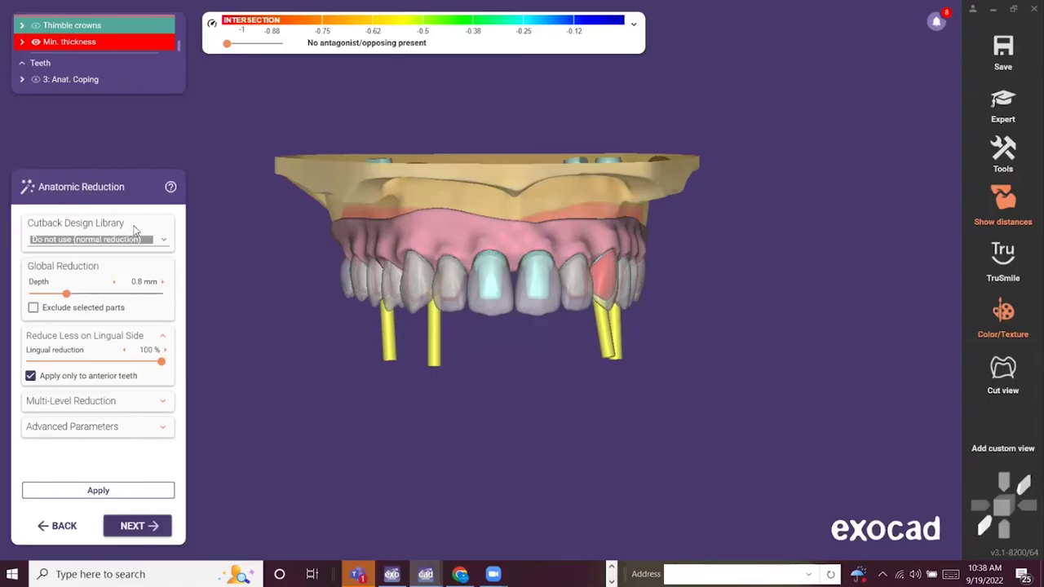
Try the facial-ridges cutback design and fade the anatomic shapes to 0% to inspect the reduced teeth.
left_click(163, 241)
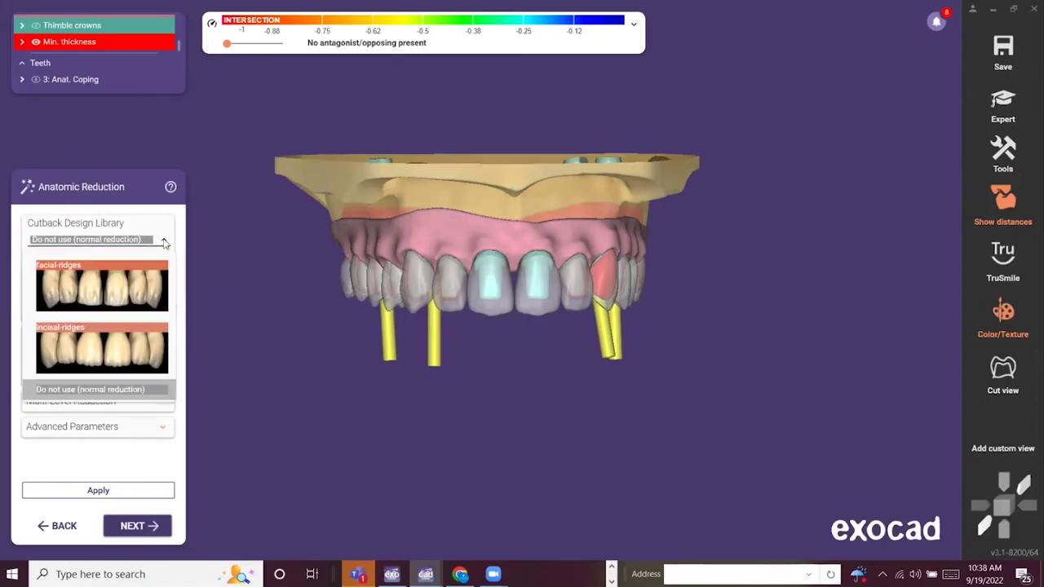
left_click(81, 284)
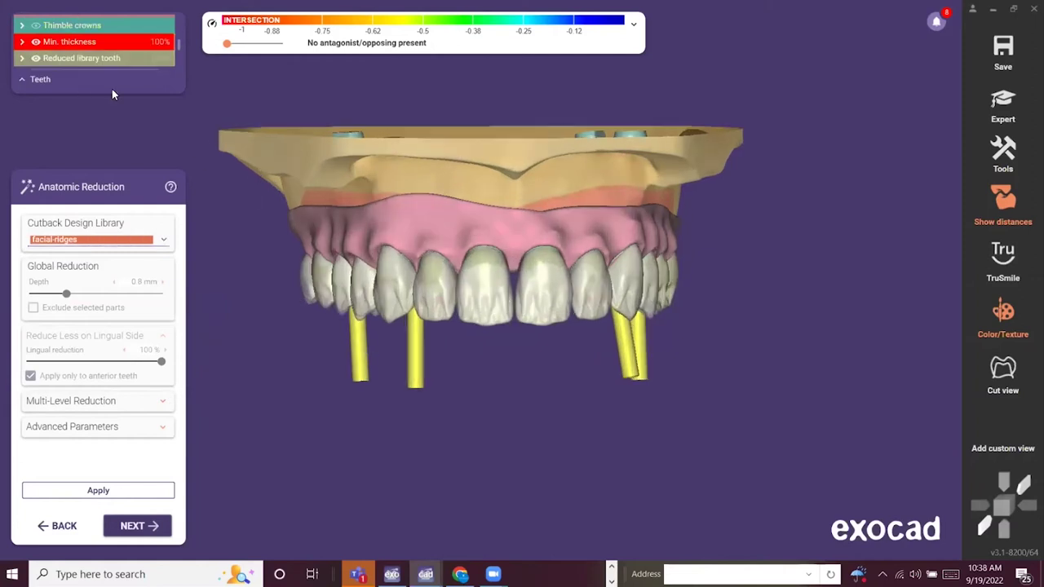
scroll(109, 65, "up", 3)
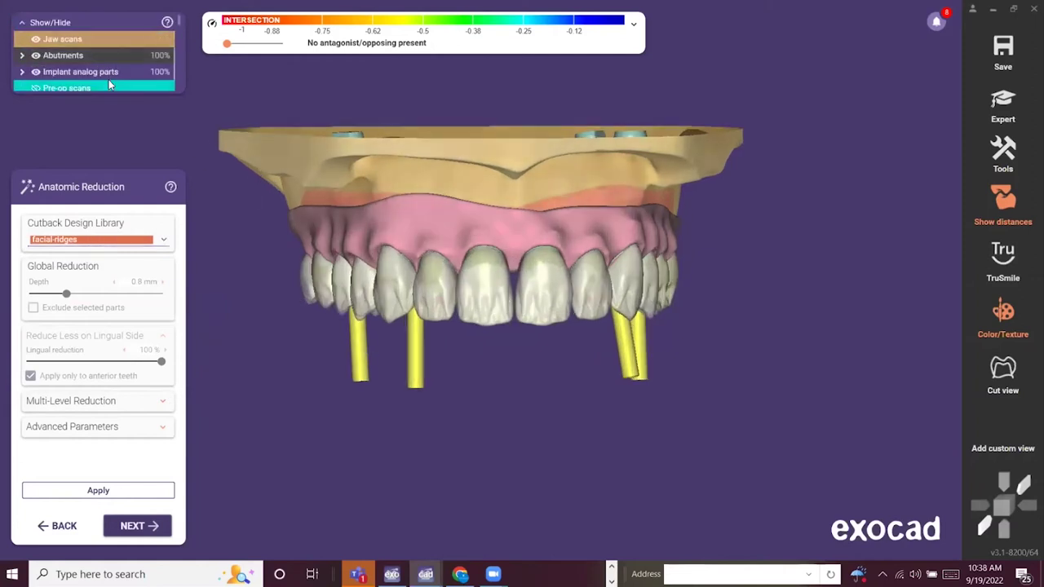
scroll(120, 81, "down", 3)
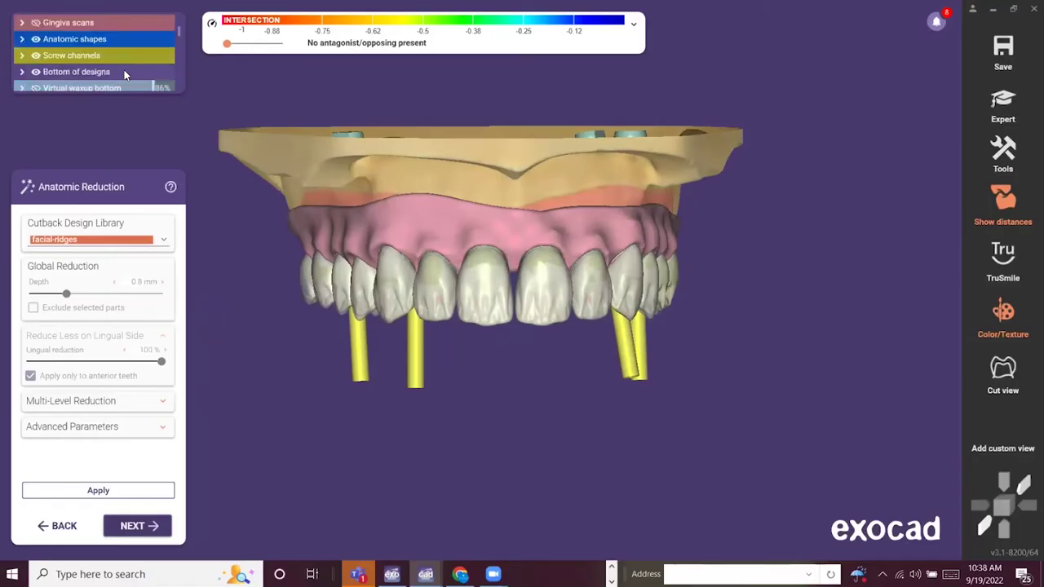
scroll(116, 55, "up", 3)
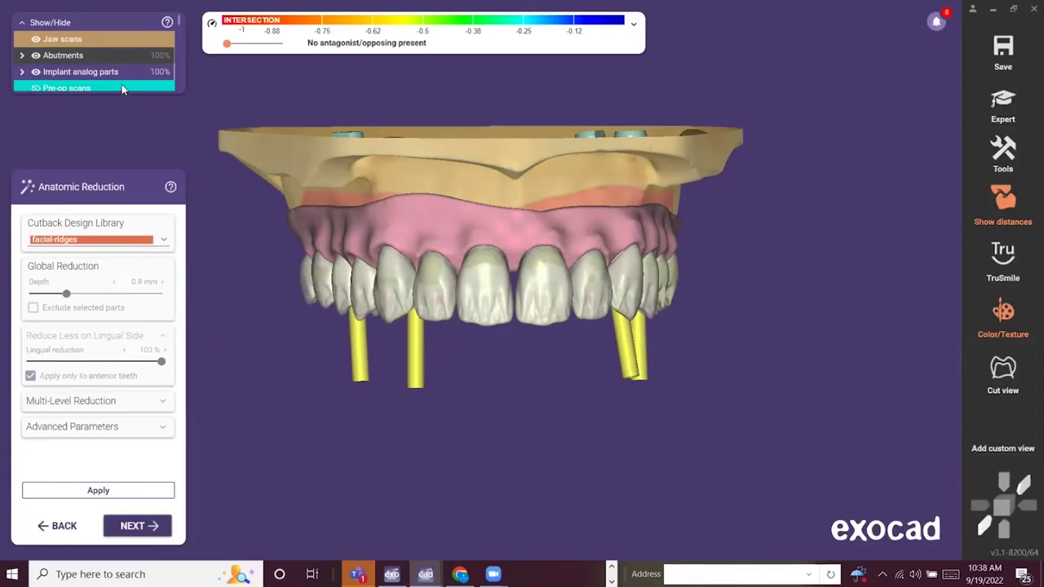
left_click_drag(50, 85, 9, 83)
scroll(118, 67, "down", 1)
scroll(119, 65, "down", 3)
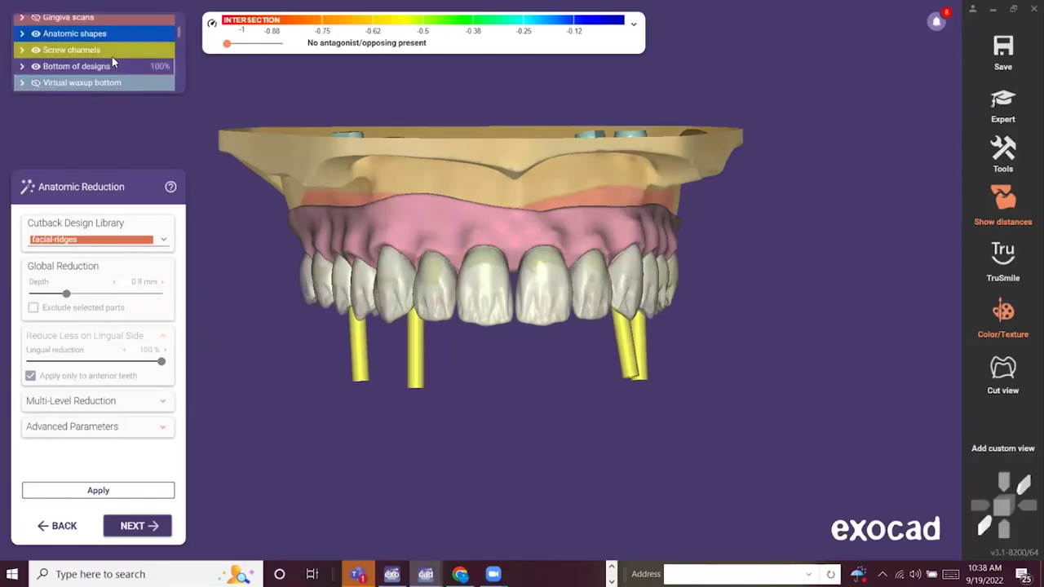
left_click_drag(128, 32, 4, 36)
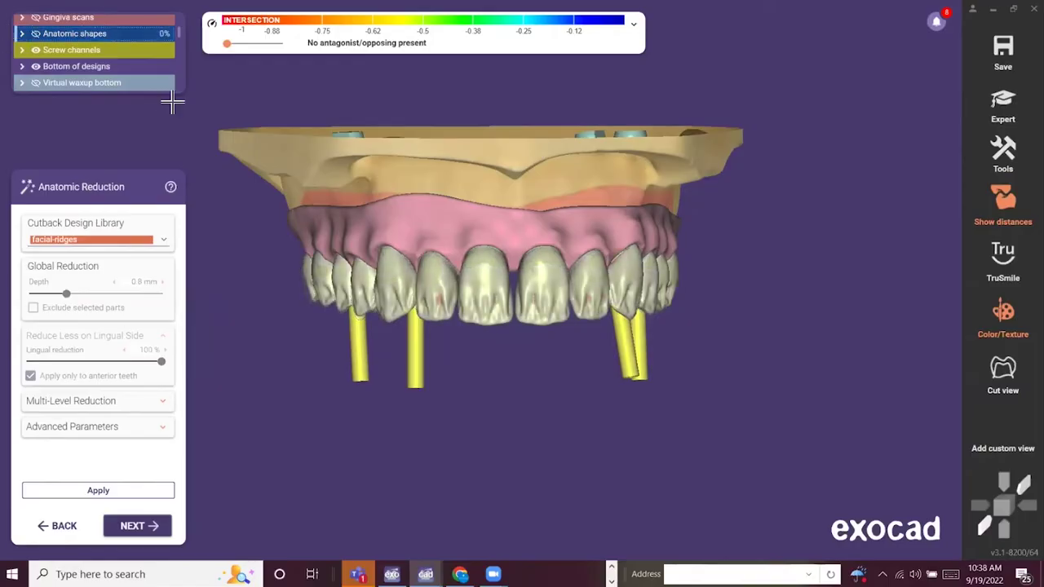
right_click_drag(509, 347, 517, 141)
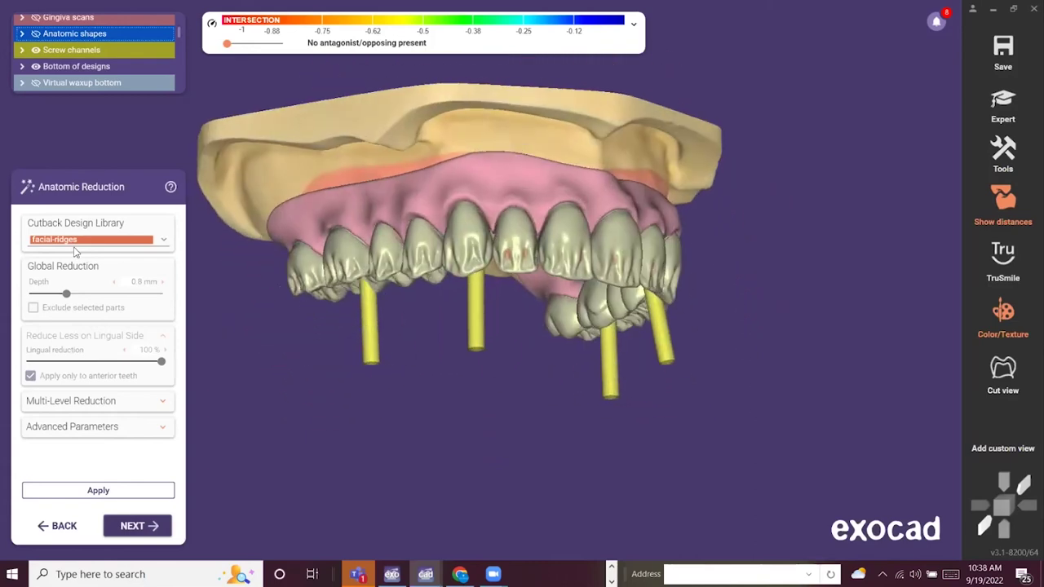
Switch the cutback design to incisal-ridges and fade the anatomic shapes to 0% to inspect the reduced teeth from both sides.
left_click(164, 243)
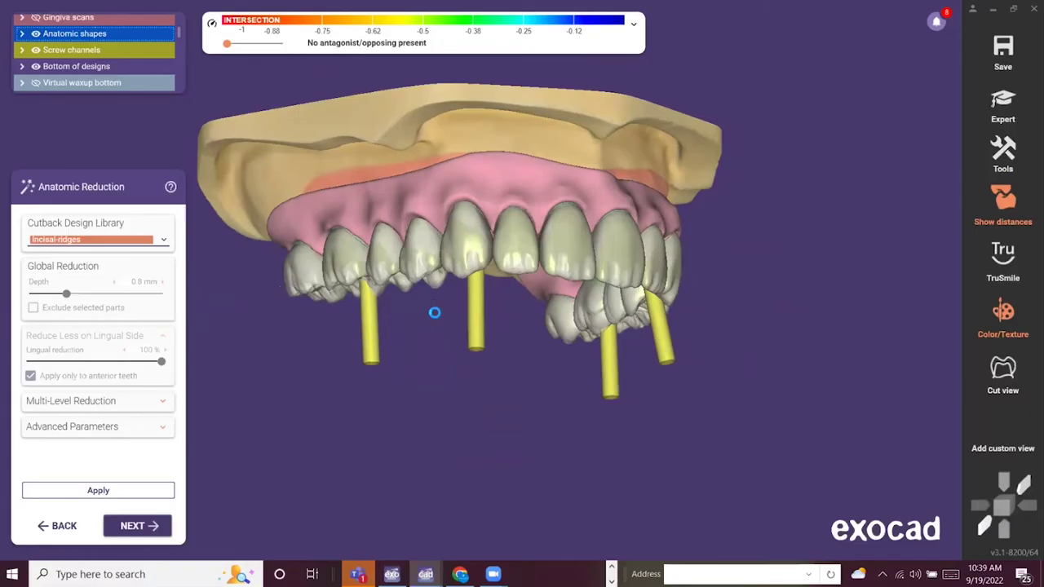
right_click_drag(451, 353, 457, 343)
left_click_drag(119, 36, 40, 37)
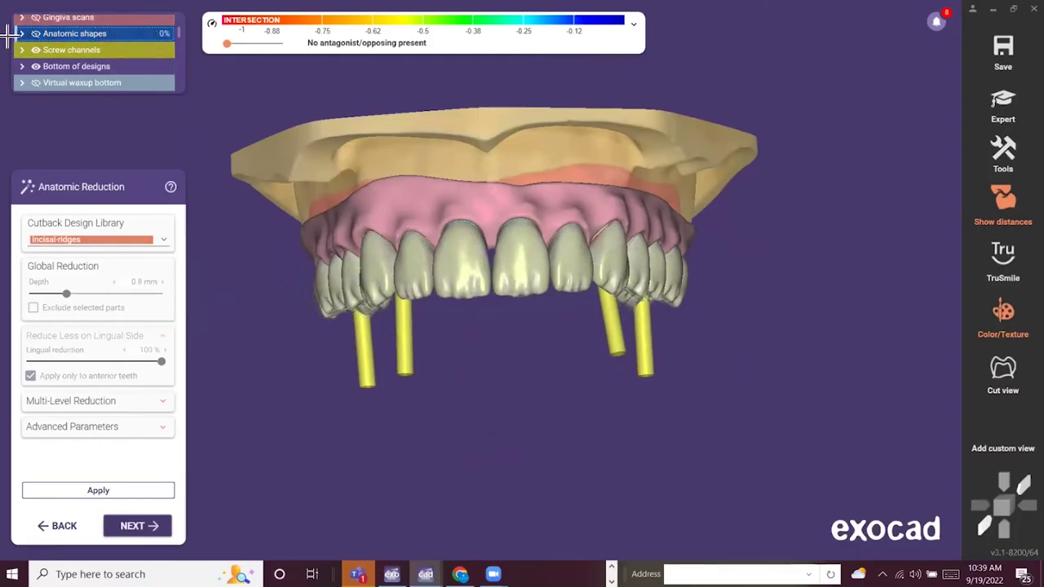
right_click_drag(503, 345, 466, 357)
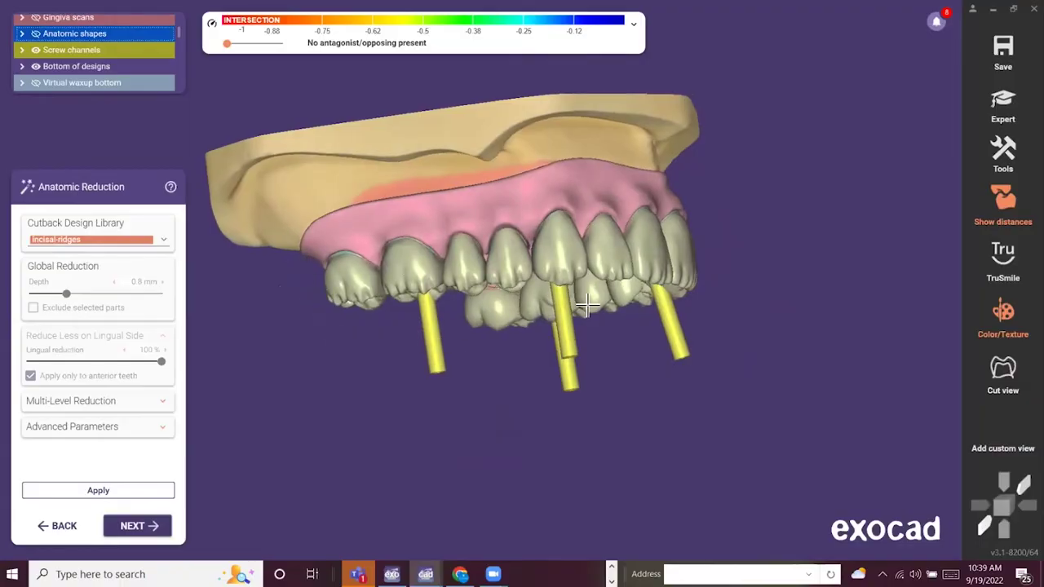
right_click_drag(596, 313, 680, 270)
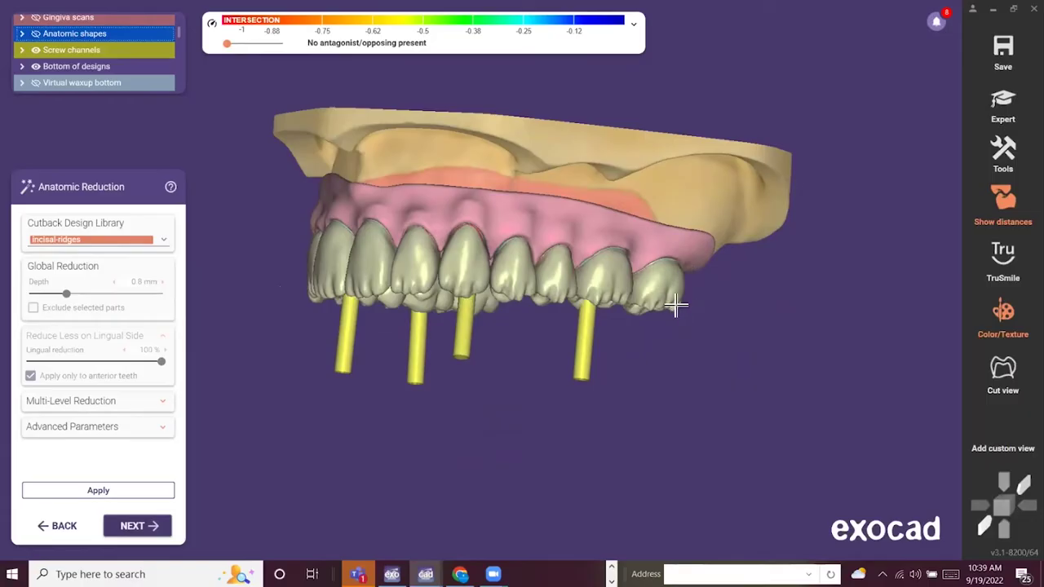
right_click_drag(352, 287, 508, 306)
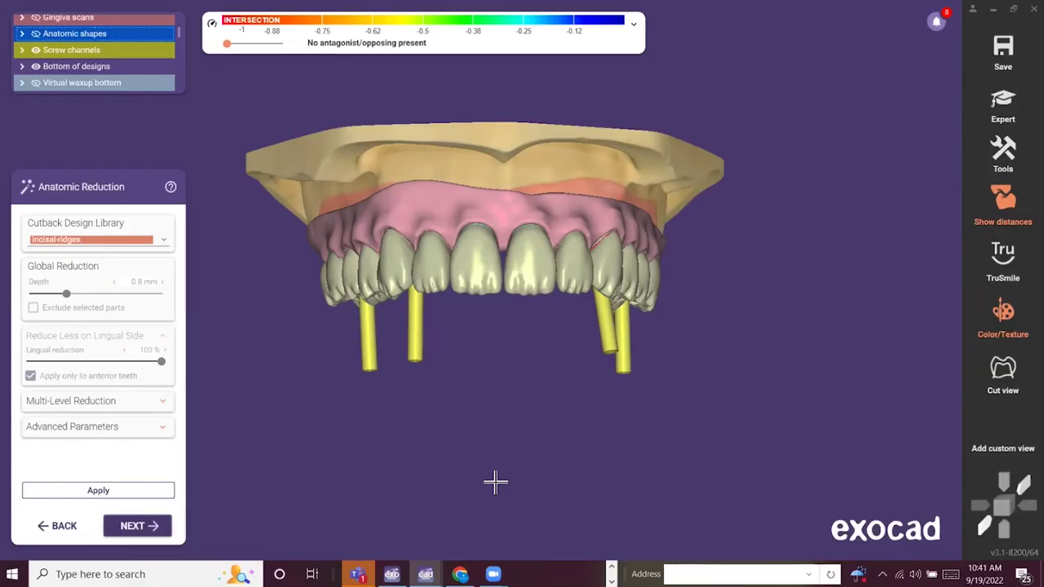
Inspect the incisal-ridges reduction from the front, apply it and continue to free-forming the reduced parts.
right_click_drag(515, 317, 517, 316)
right_click_drag(694, 293, 694, 295)
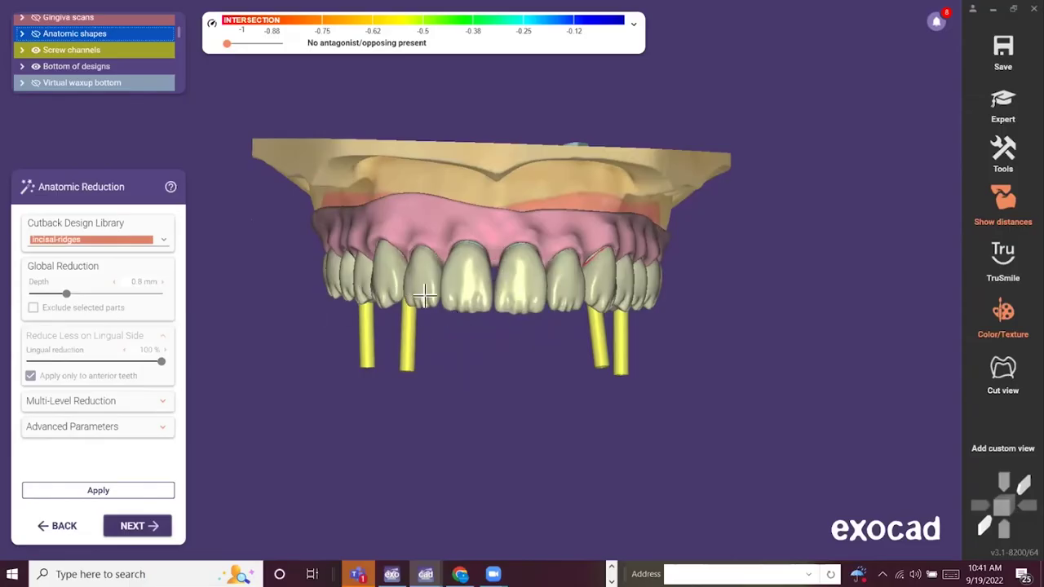
right_click_drag(520, 351, 511, 331)
right_click_drag(508, 163, 506, 157)
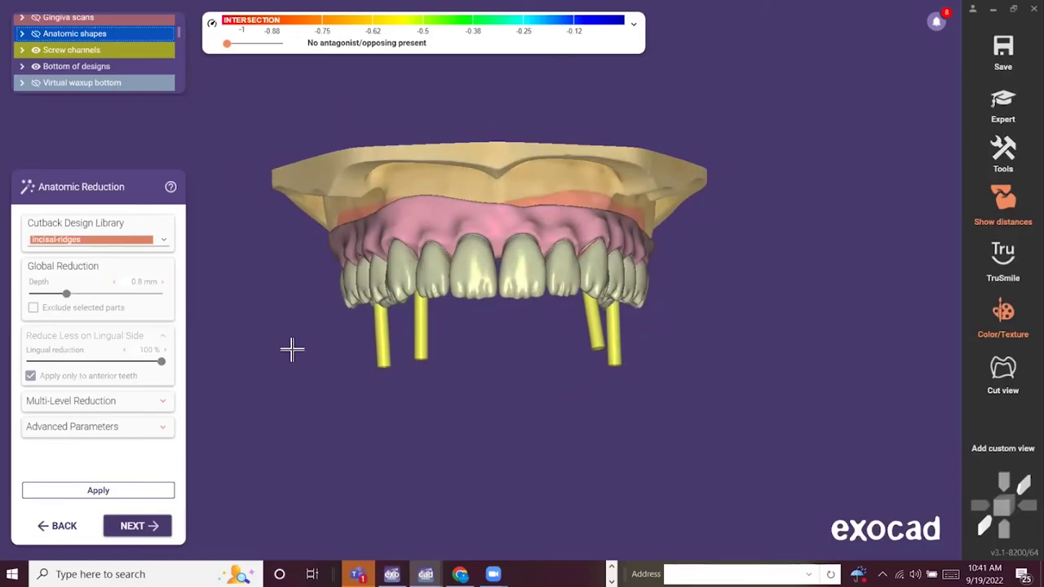
left_click(145, 527)
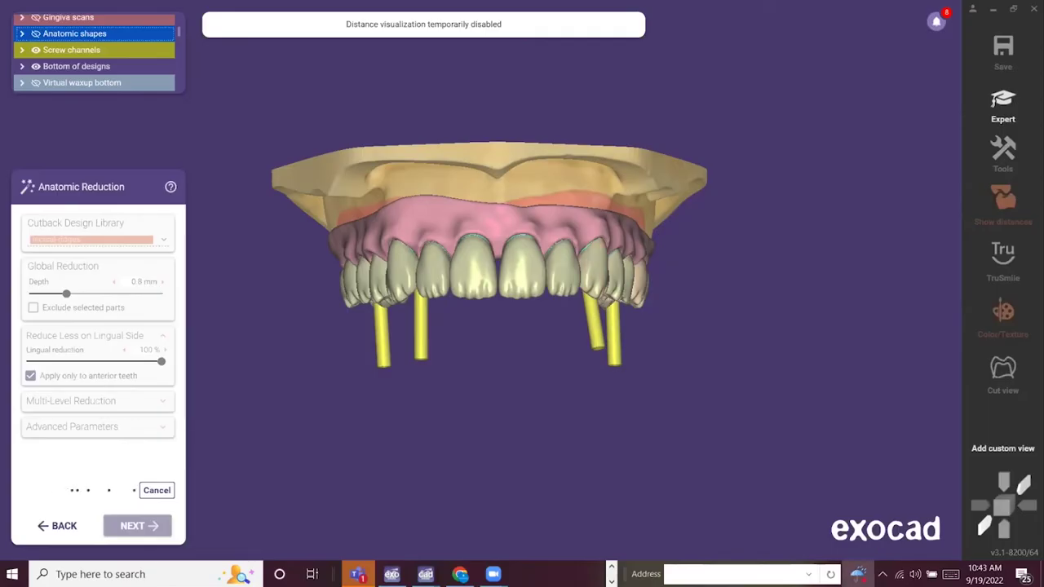
left_click(856, 574)
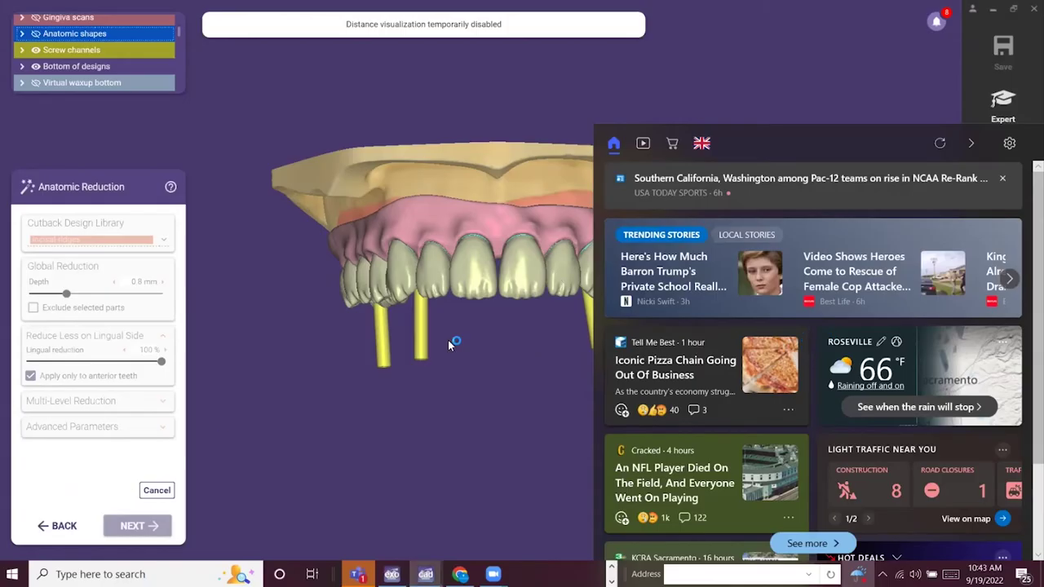
left_click(518, 331)
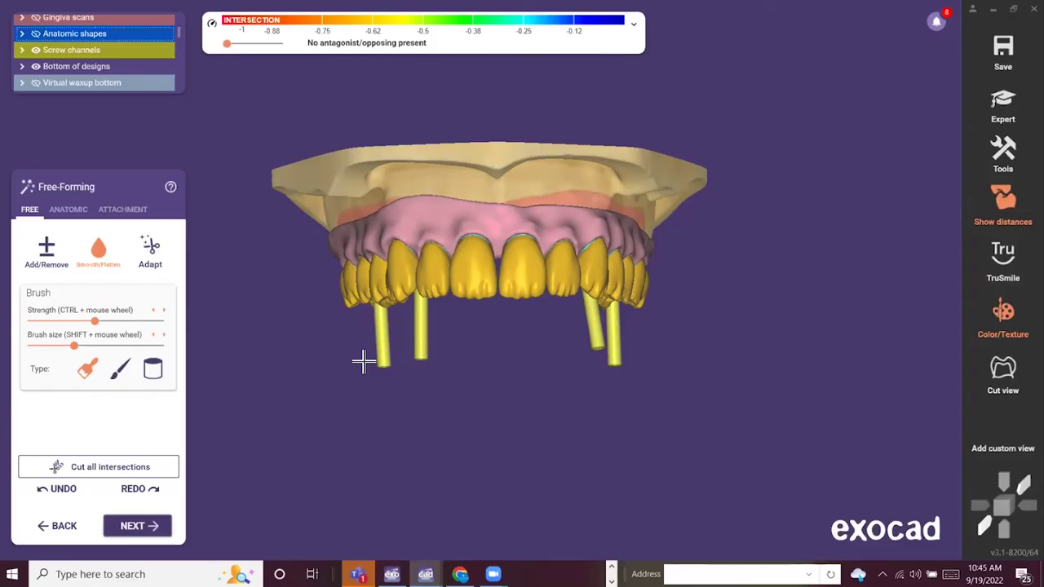
Hide the anatomic coping of tooth 11 and examine the opening it leaves in the gingiva from the side and below.
left_click(485, 253)
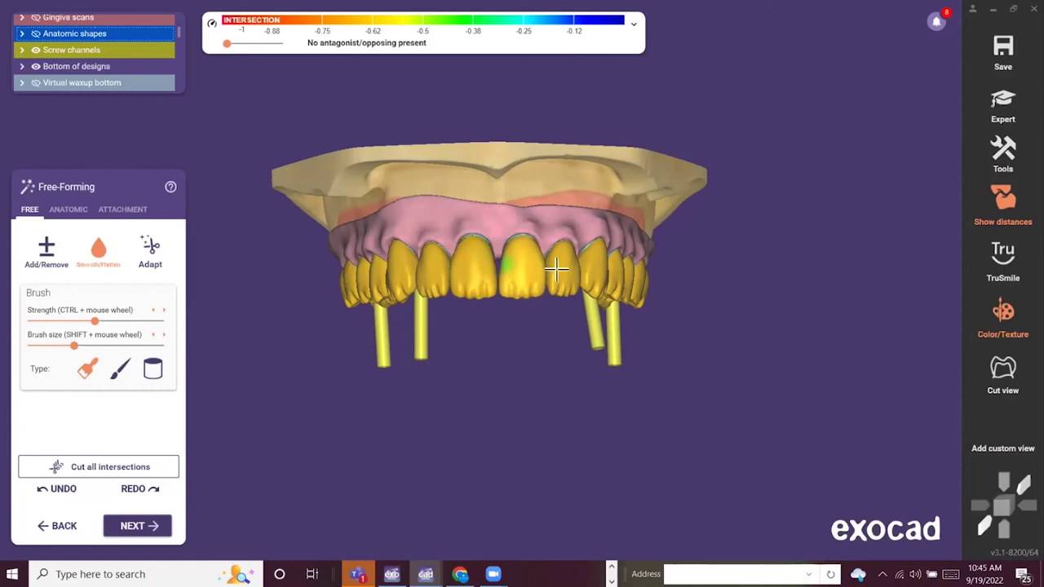
left_click(523, 256)
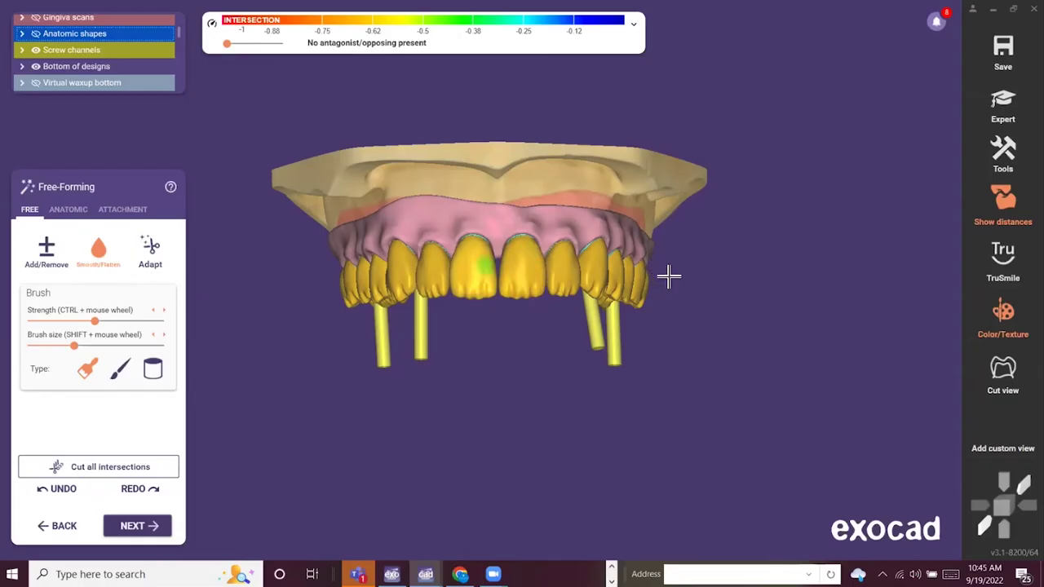
scroll(23, 87, "down", 3)
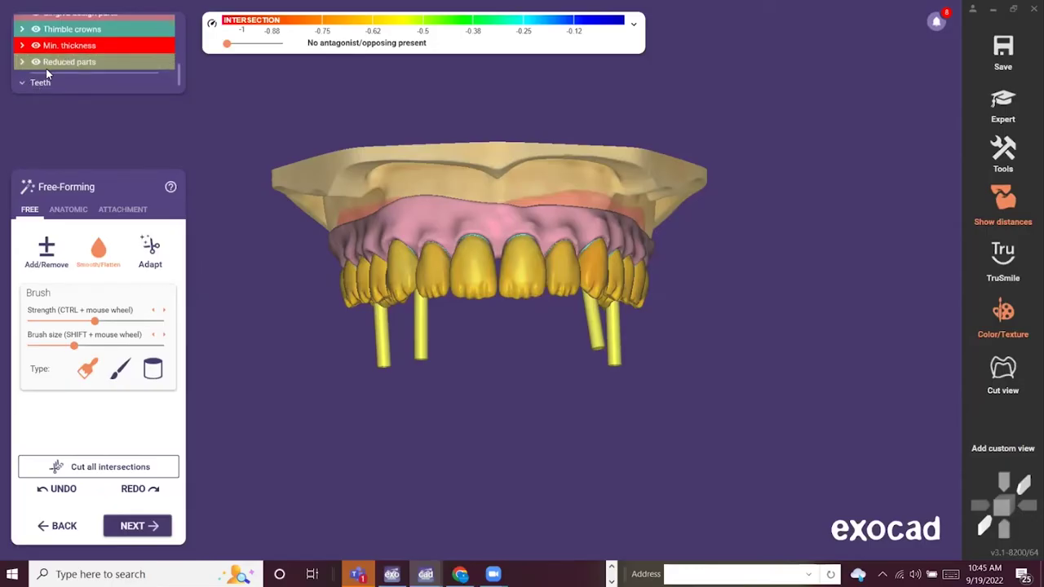
scroll(70, 80, "down", 1)
left_click(35, 63)
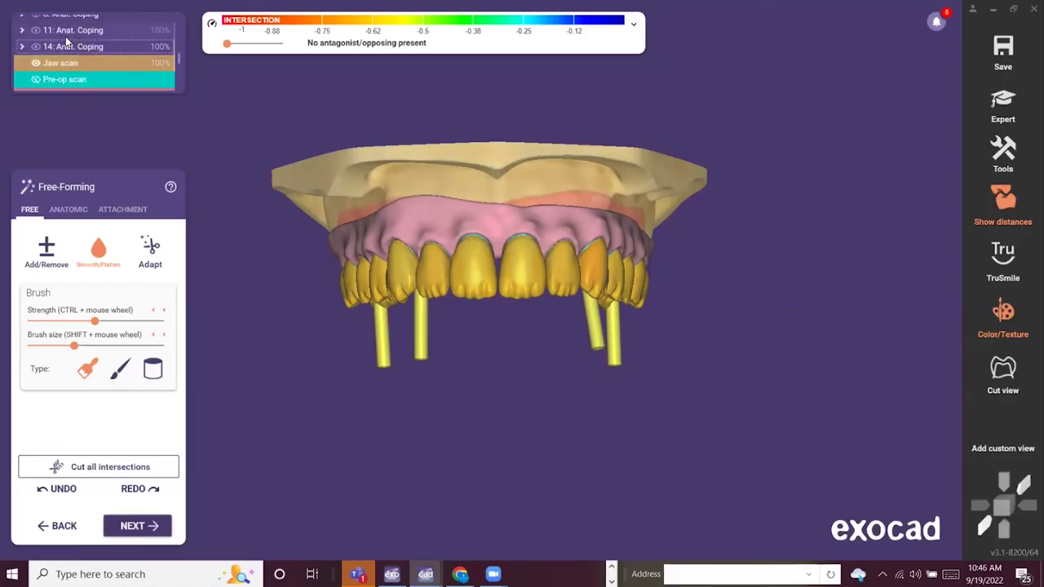
left_click(35, 30)
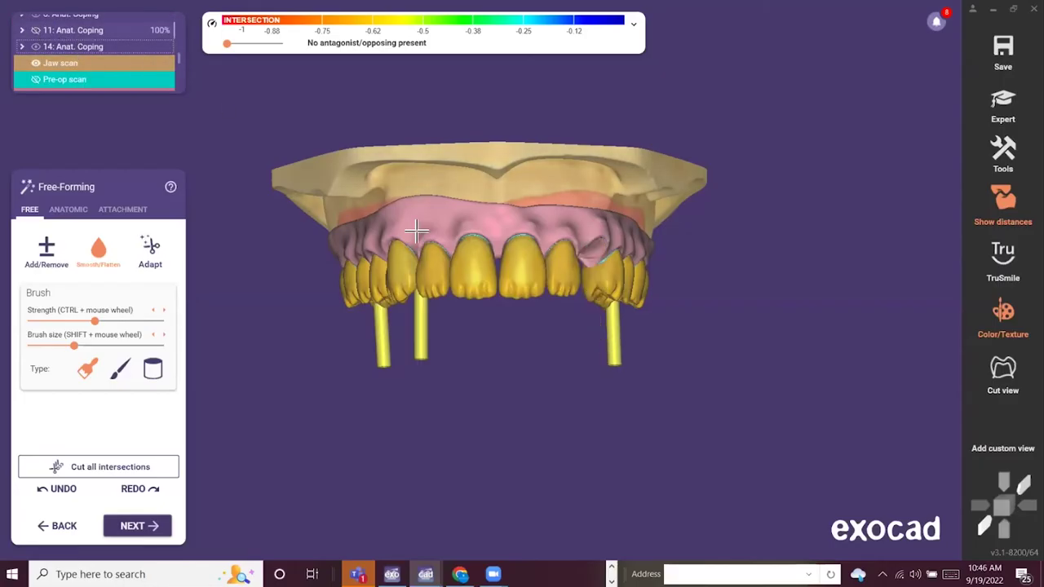
right_click_drag(585, 397, 268, 133)
left_click(148, 78)
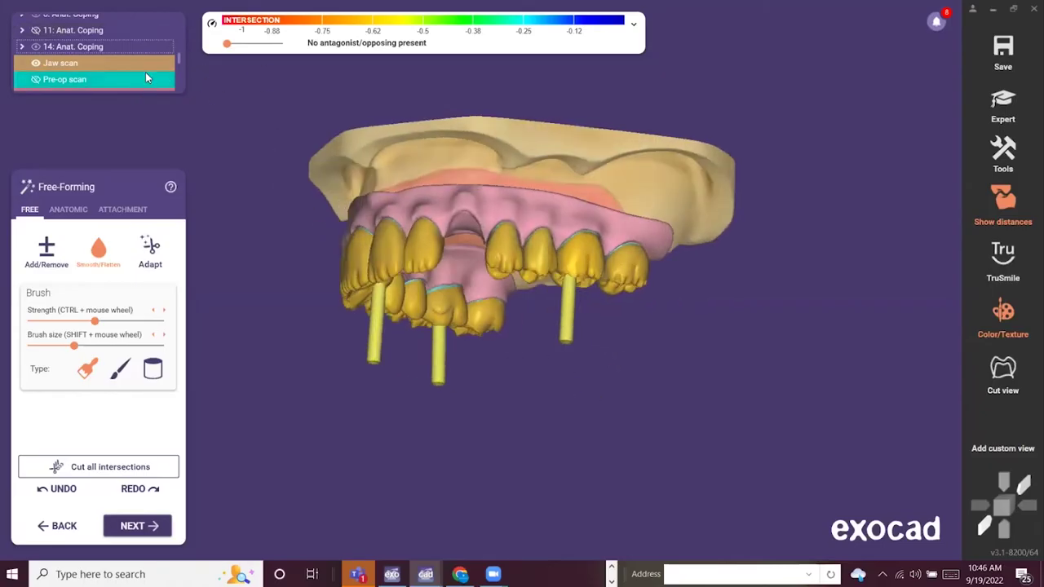
scroll(119, 59, "down", 5)
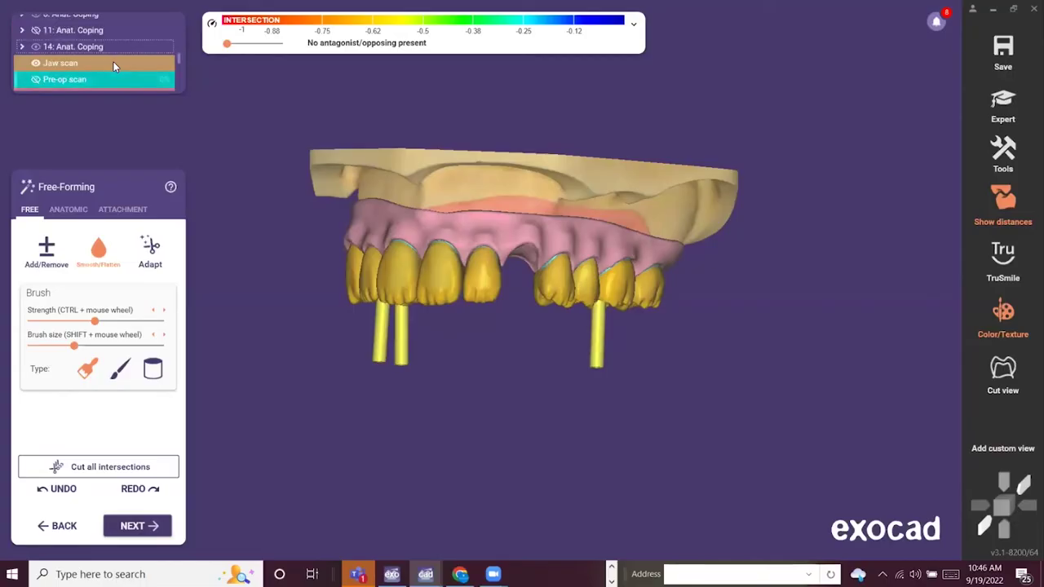
left_click_drag(107, 59, 190, 47)
scroll(125, 39, "up", 5)
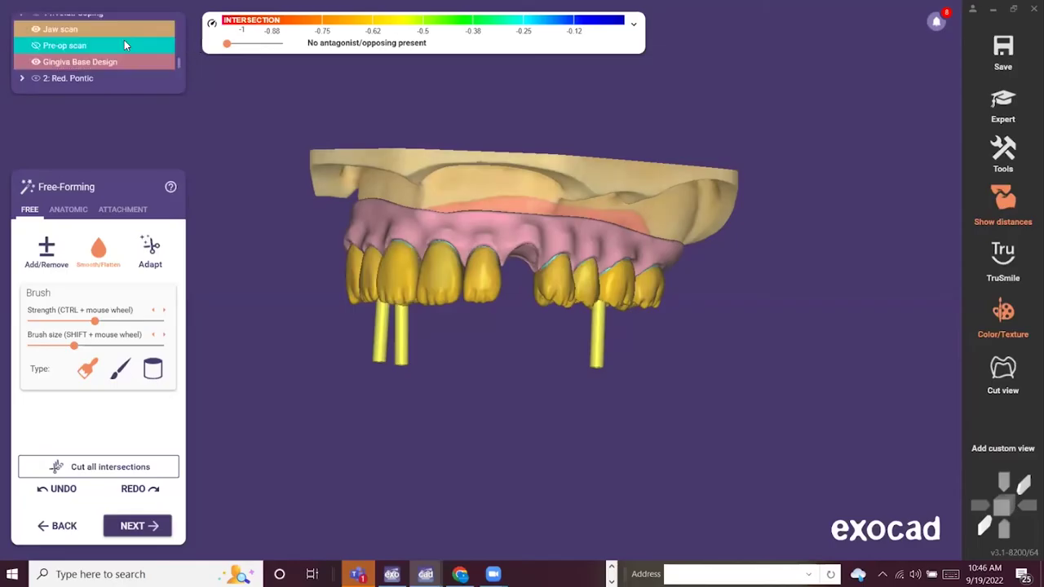
Finish free-forming and start merging and saving the restorations, briefly fading the pre-op scan in to 10% and back to 0%.
left_click(137, 525)
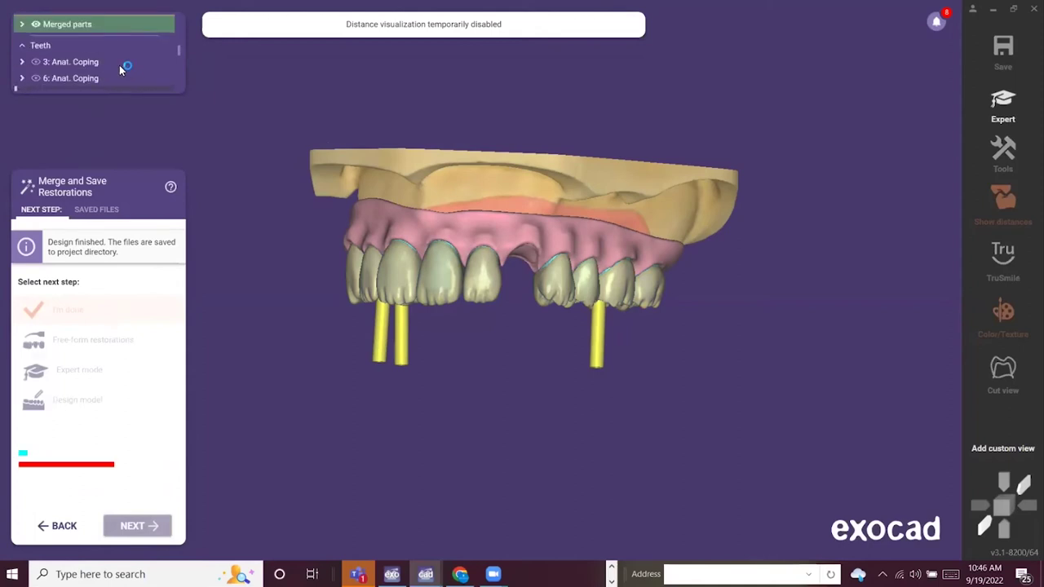
scroll(184, 79, "down", 5)
left_click(80, 65)
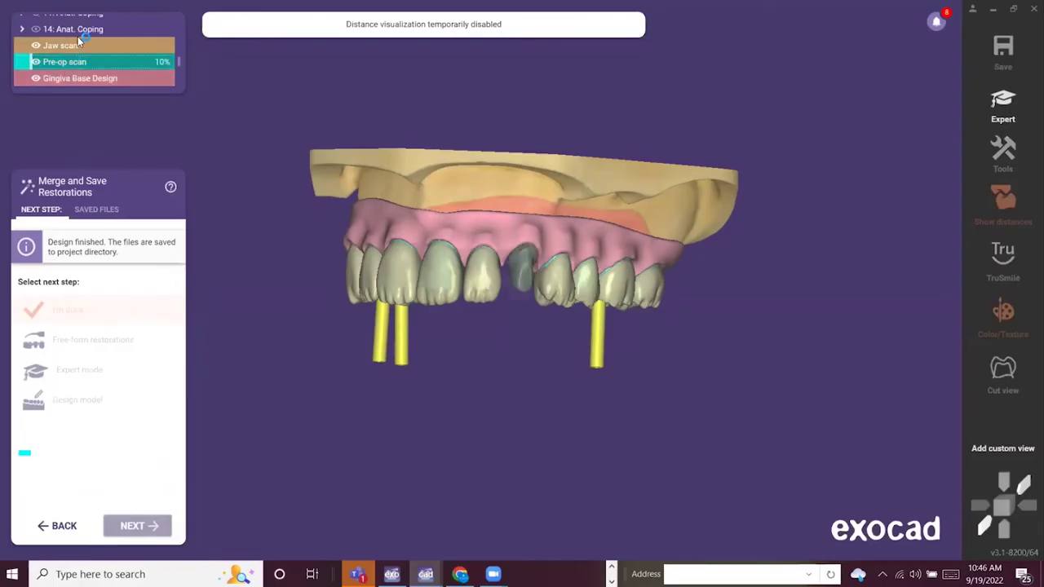
left_click_drag(33, 64, 17, 63)
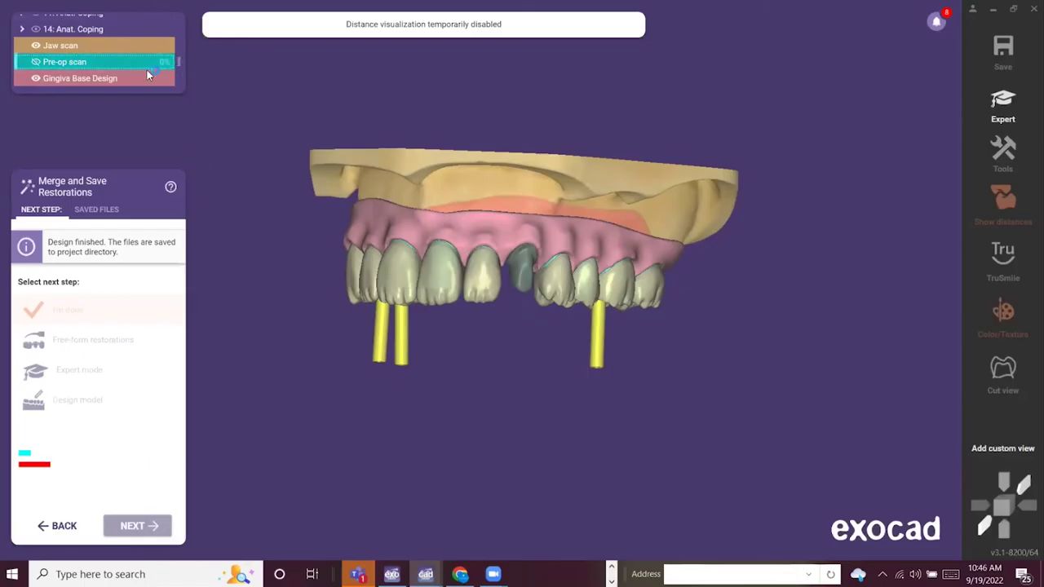
Look through the reduced pontic entries in the object list while the merge is running.
left_click_drag(177, 62, 180, 77)
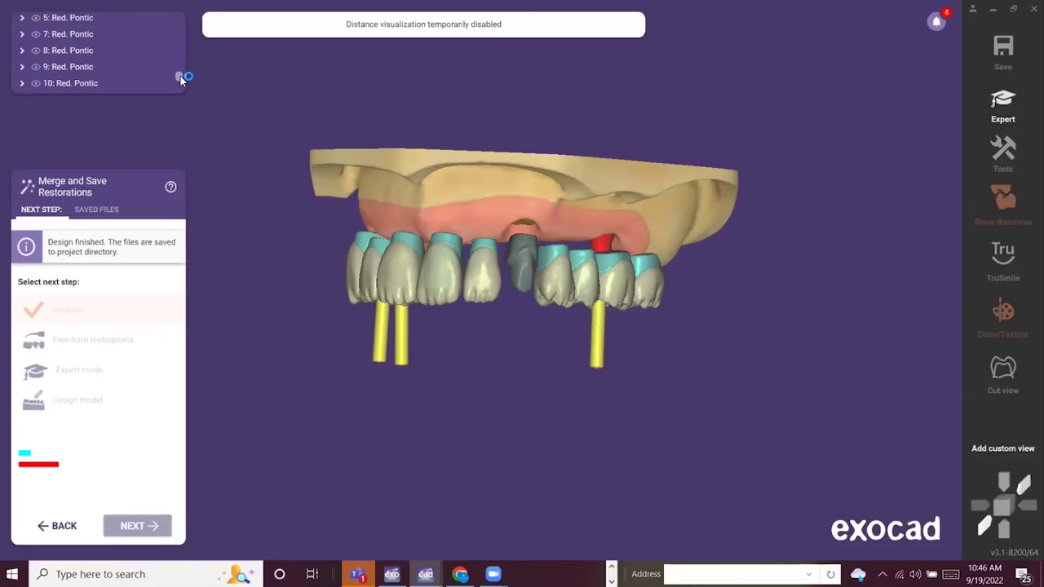
scroll(183, 81, "down", 3)
scroll(186, 78, "down", 4)
scroll(188, 53, "up", 3)
scroll(186, 51, "down", 3)
scroll(186, 66, "down", 4)
scroll(185, 70, "down", 5)
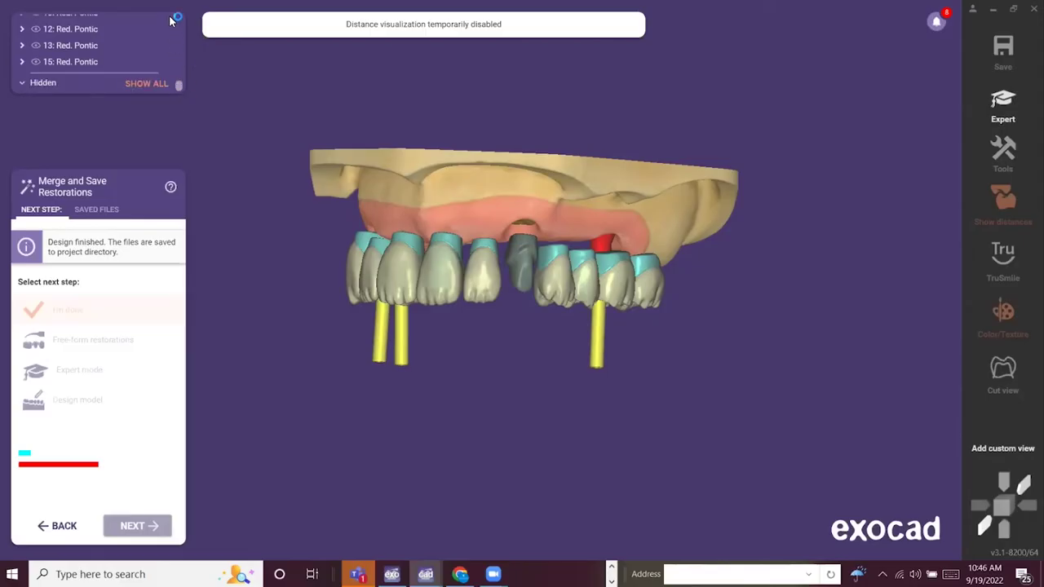
scroll(170, 32, "up", 6)
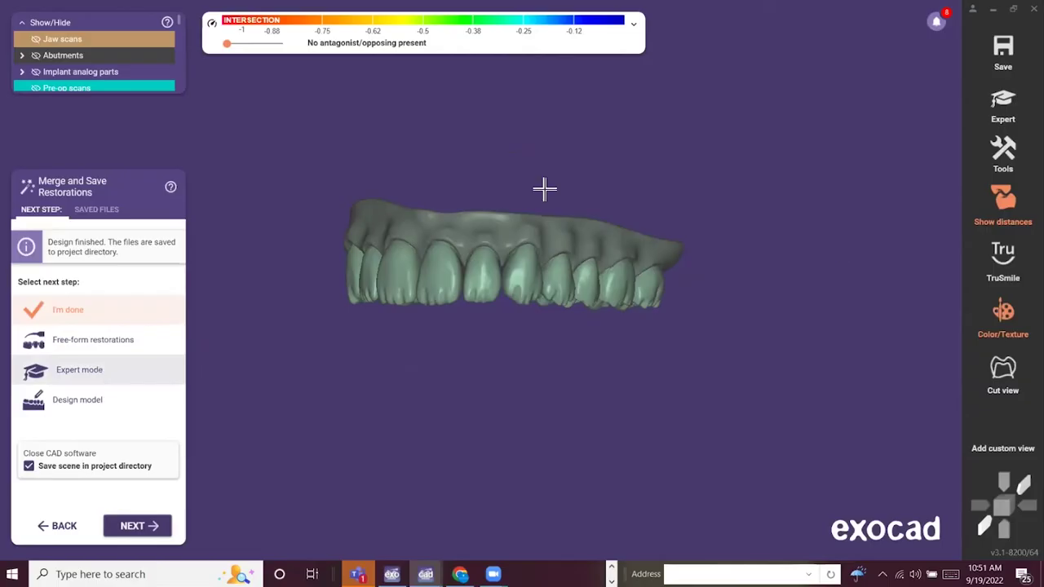
Examine the merged bridge from the front, the occlusal side and the tissue side.
right_click_drag(536, 197, 520, 264)
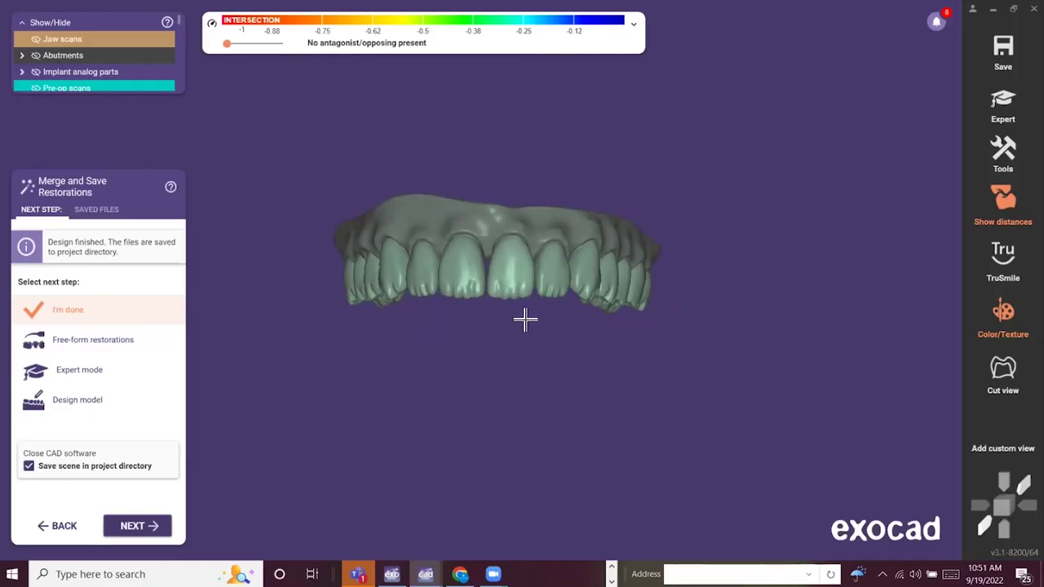
right_click_drag(536, 328, 523, 309)
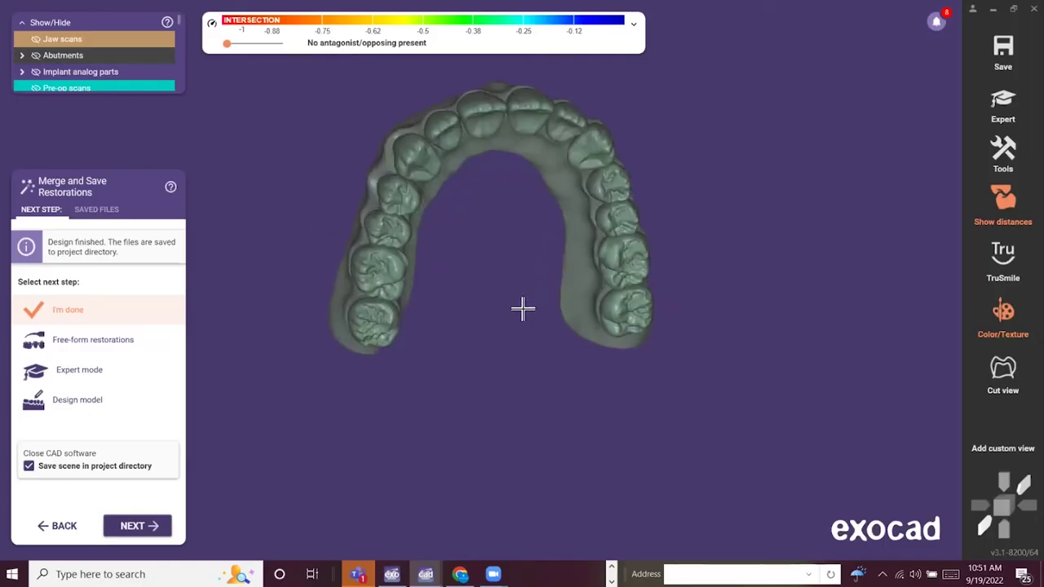
right_click_drag(527, 260, 525, 254)
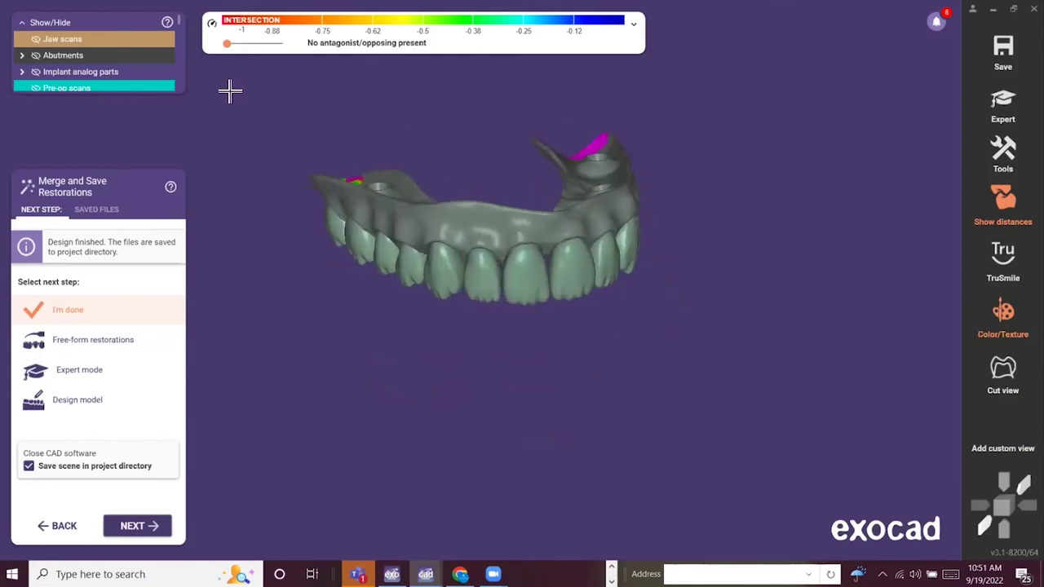
Hide the anatomic coping of tooth 11 and examine the exposed thimble and its screw channel close up.
scroll(123, 72, "down", 5)
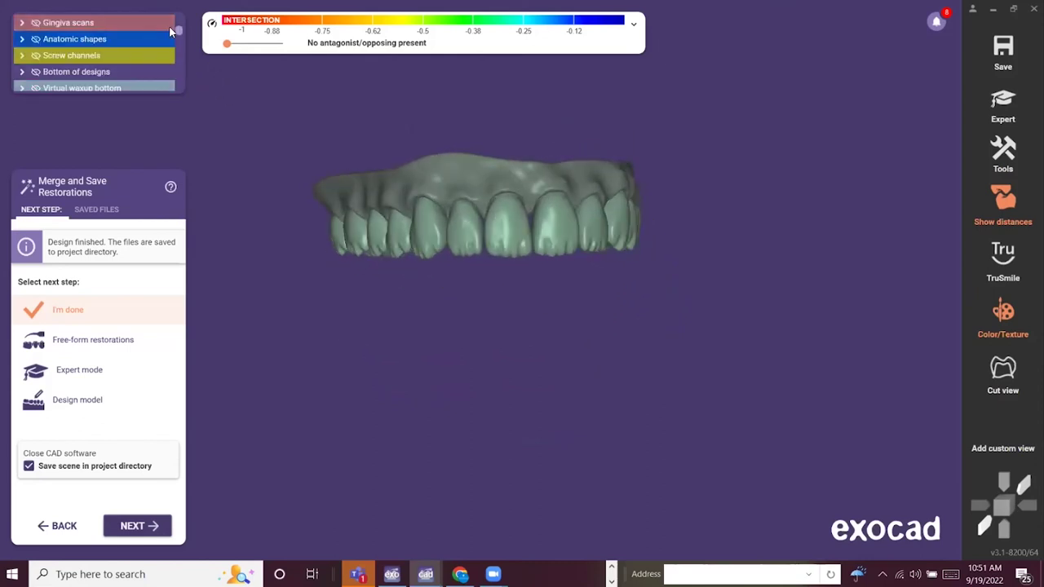
scroll(86, 61, "down", 5)
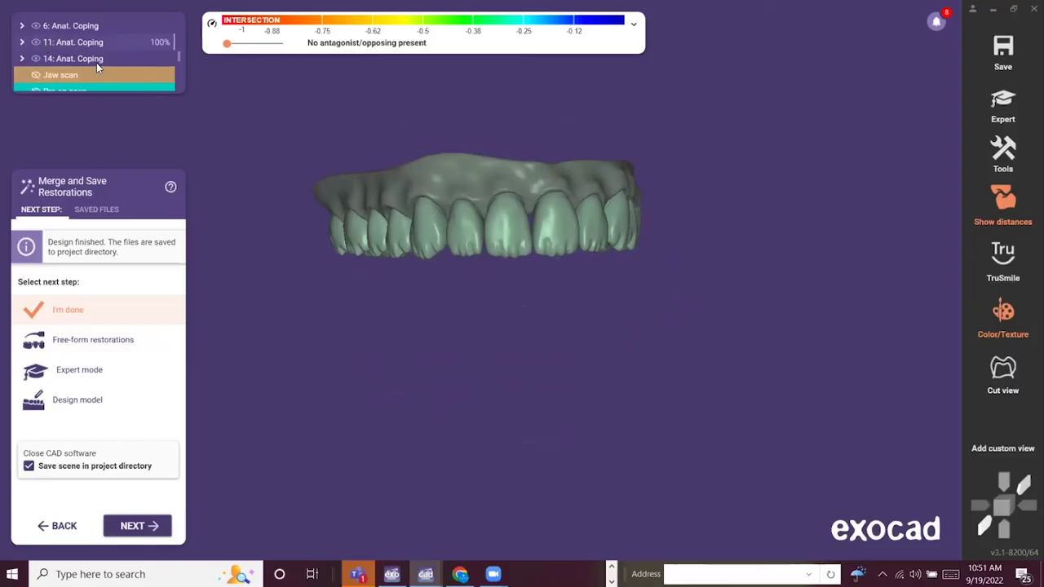
right_click_drag(823, 315, 669, 212)
middle_click_drag(541, 179, 575, 339)
scroll(498, 201, "up", 3)
scroll(499, 201, "up", 3)
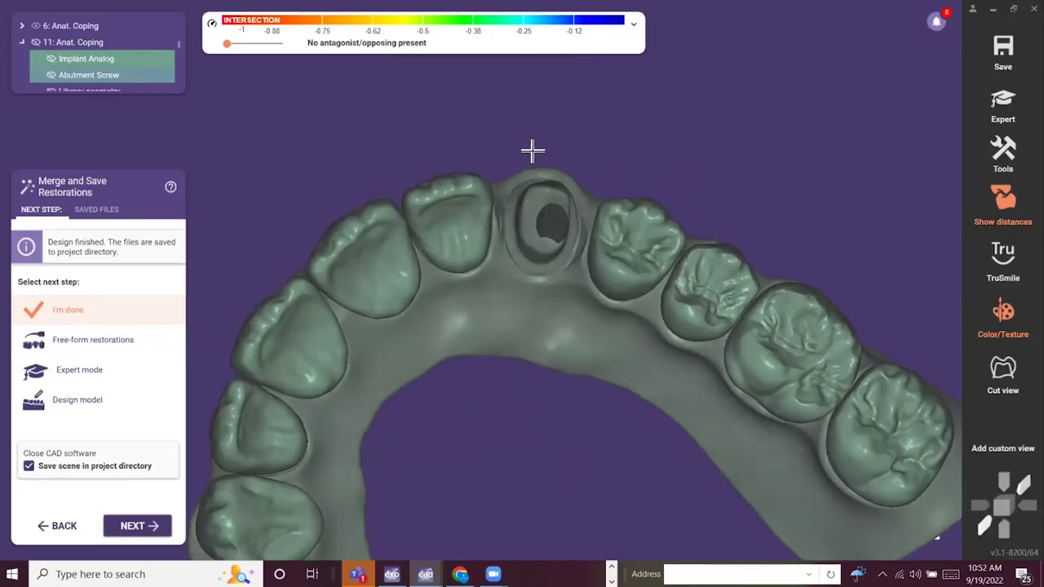
scroll(560, 219, "down", 1)
scroll(562, 220, "down", 2)
right_click_drag(562, 227, 537, 242)
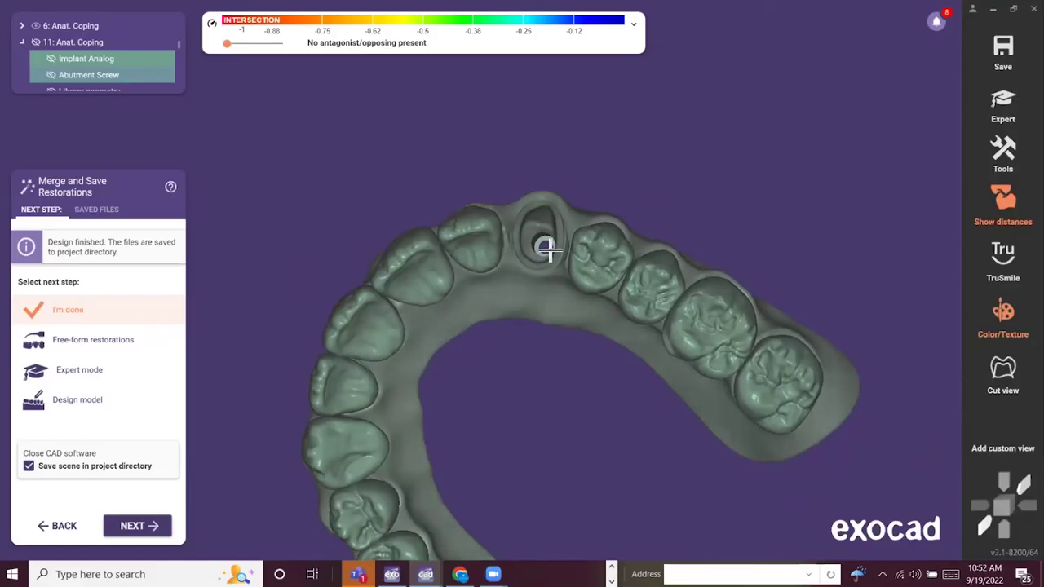
right_click_drag(508, 253, 357, 163)
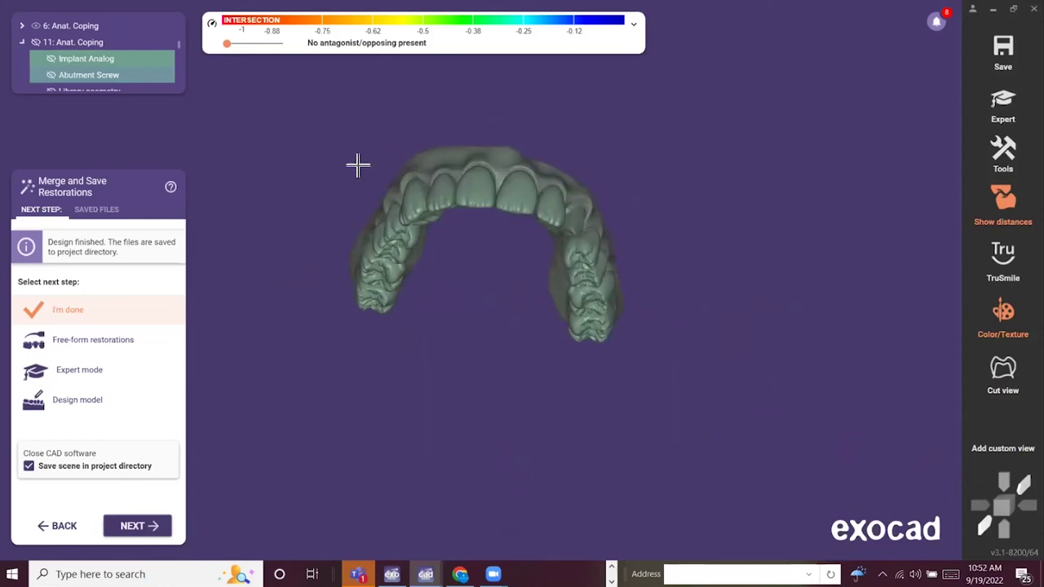
Hide the merged thimble substructure and examine the separate crowns from the inside, the occlusal side and the front.
scroll(105, 66, "down", 3)
scroll(106, 68, "down", 10)
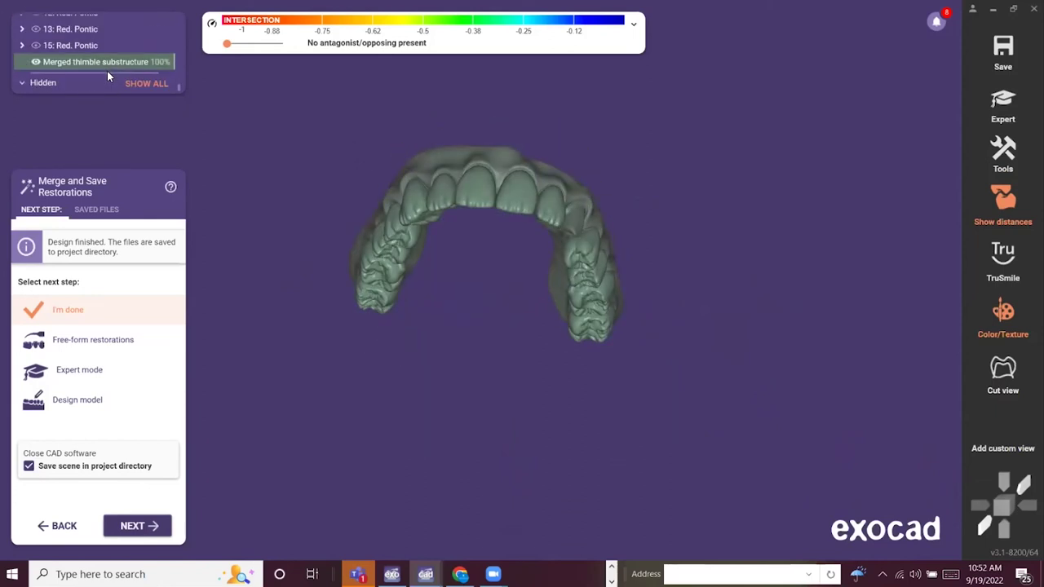
left_click(37, 63)
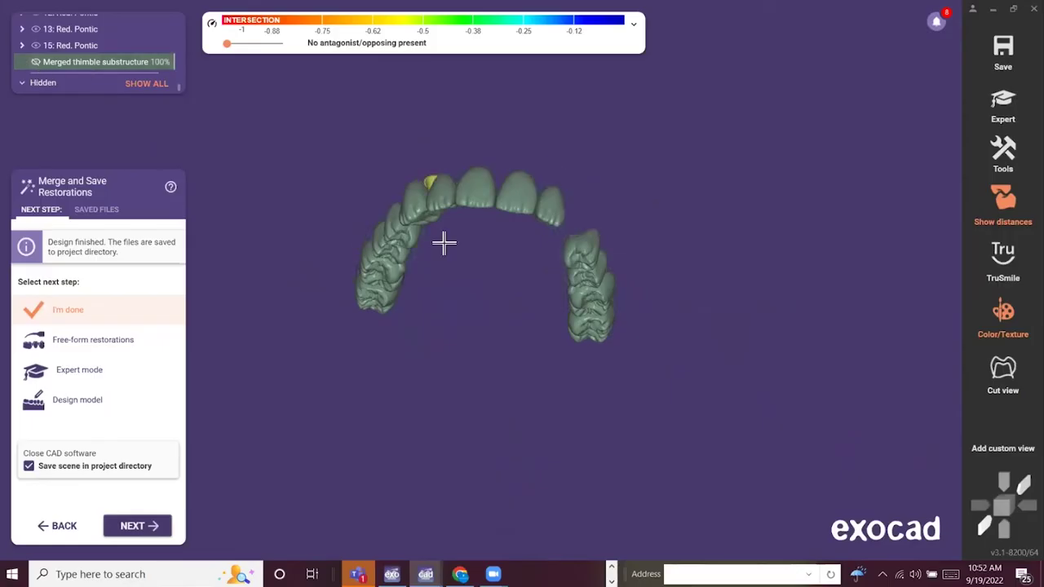
right_click_drag(405, 256, 401, 256)
scroll(456, 157, "up", 5)
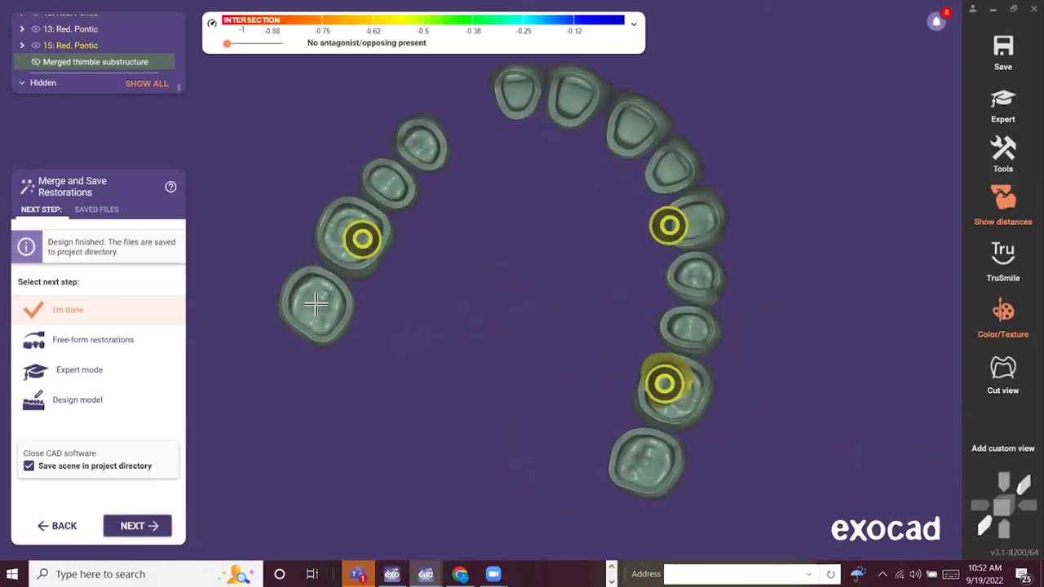
scroll(643, 264, "down", 3)
right_click_drag(578, 302, 575, 307)
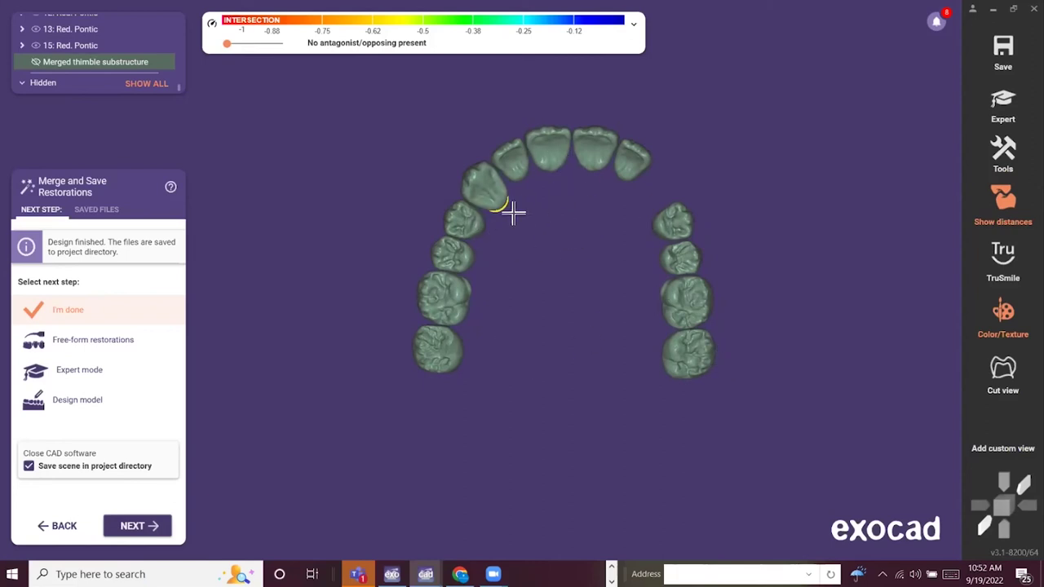
scroll(603, 184, "down", 2)
right_click_drag(587, 196, 586, 197)
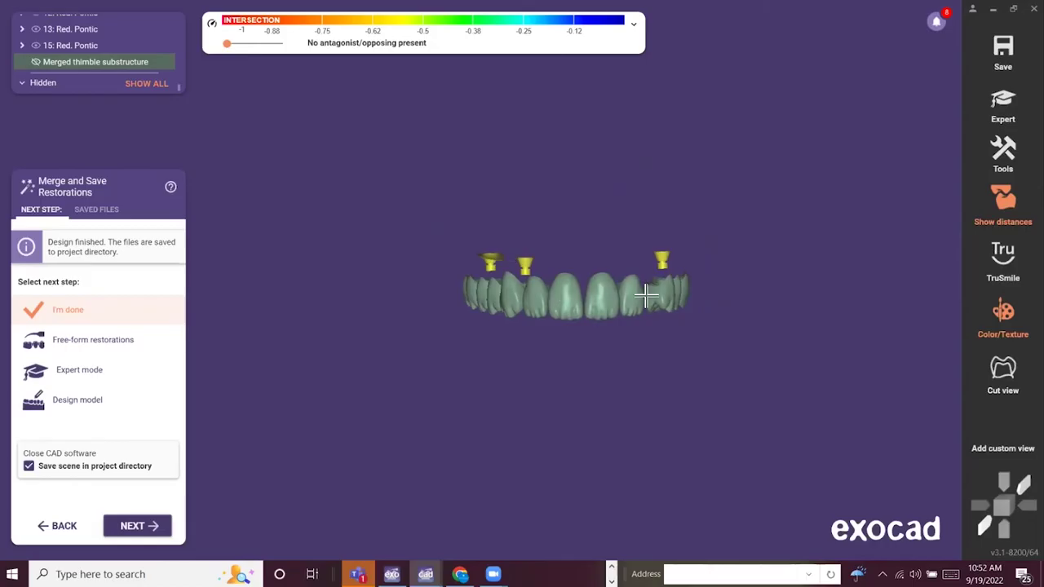
scroll(598, 349, "up", 1)
right_click_drag(599, 349, 597, 351)
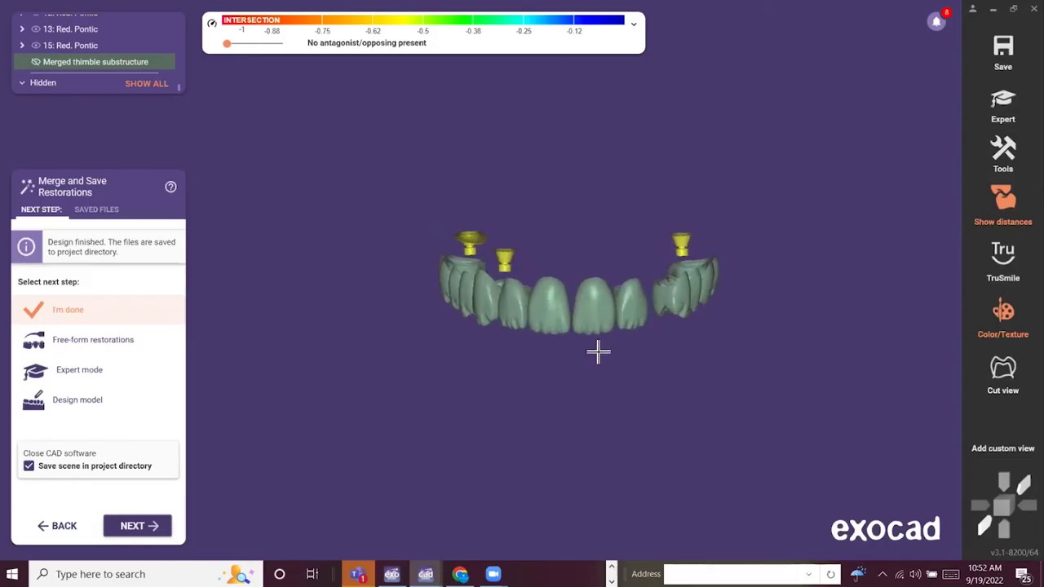
Show the merged thimble substructure again and view it with the crowns from the occlusal side.
left_click(80, 64)
right_click_drag(649, 278, 650, 279)
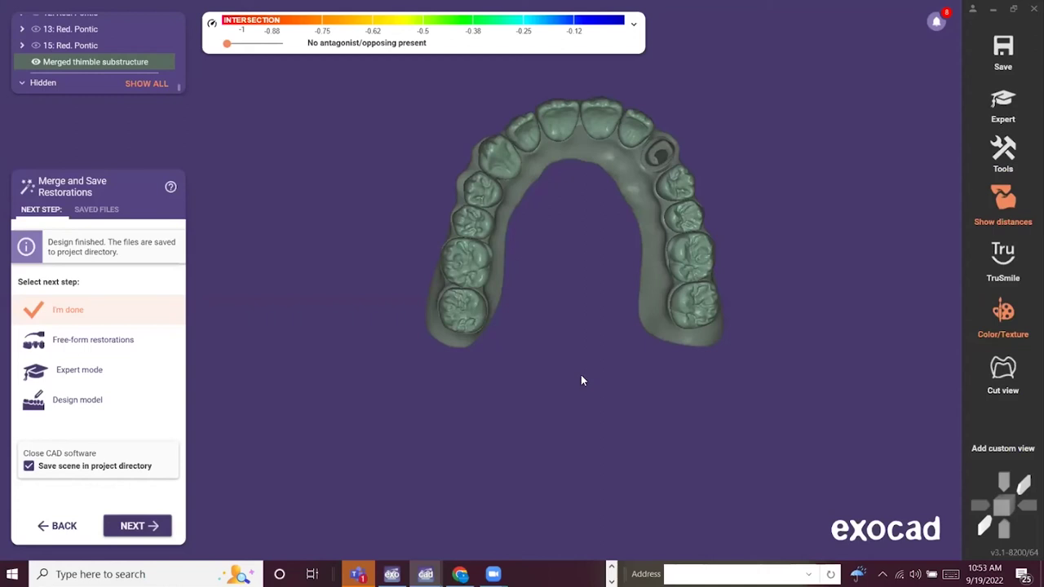
right_click_drag(717, 187, 694, 190)
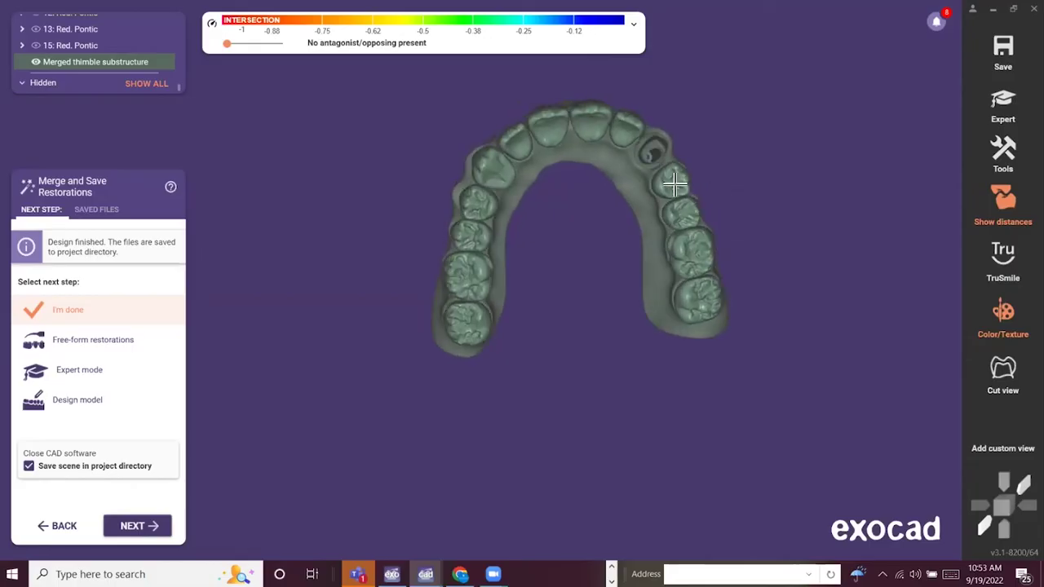
Start free-forming the crown of tooth 6 in expert mode and set its attachment function to subtract.
right_click(675, 190)
left_click(414, 234)
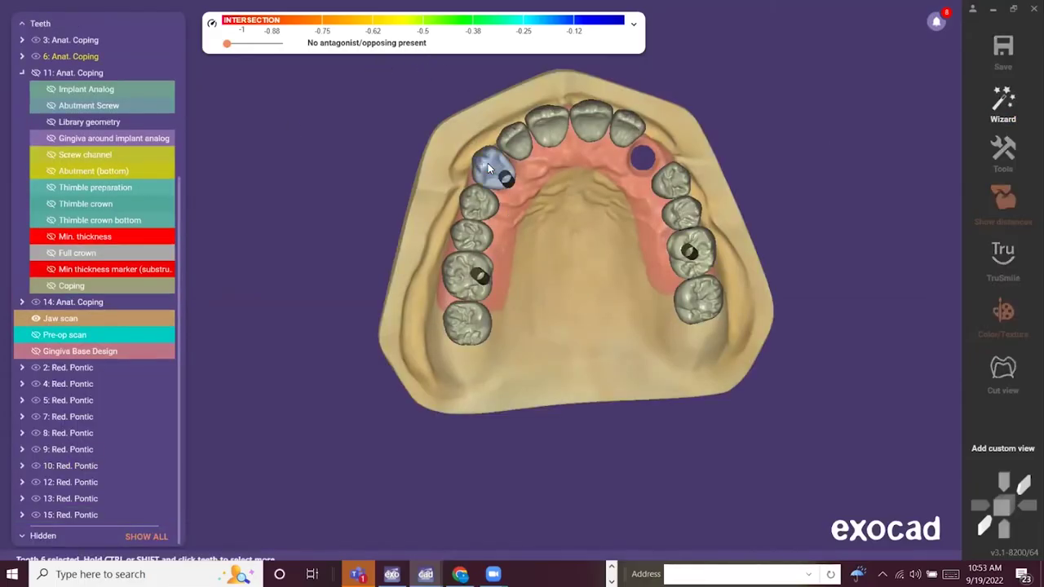
right_click(488, 163)
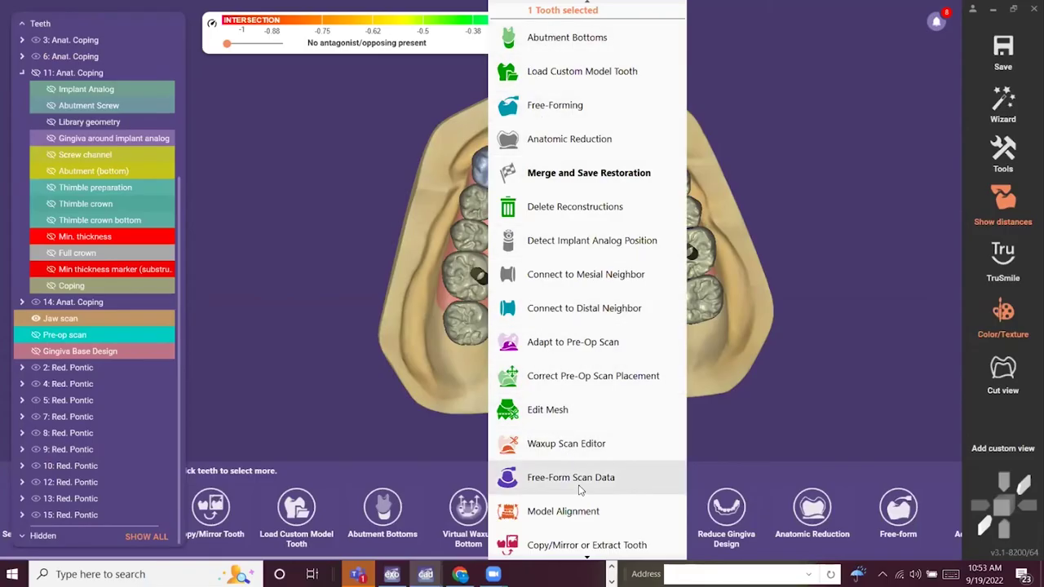
left_click(568, 105)
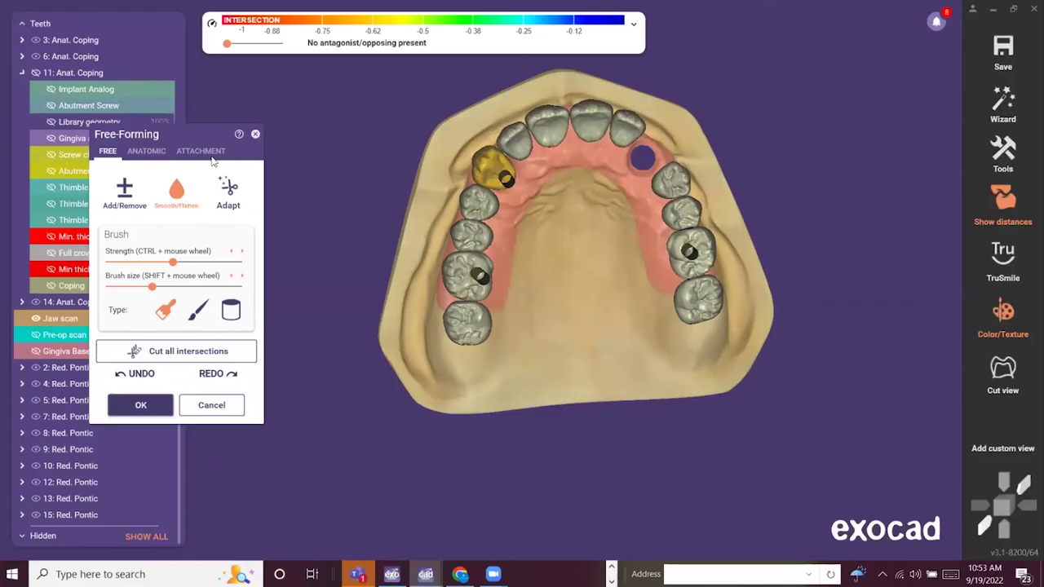
left_click(205, 154)
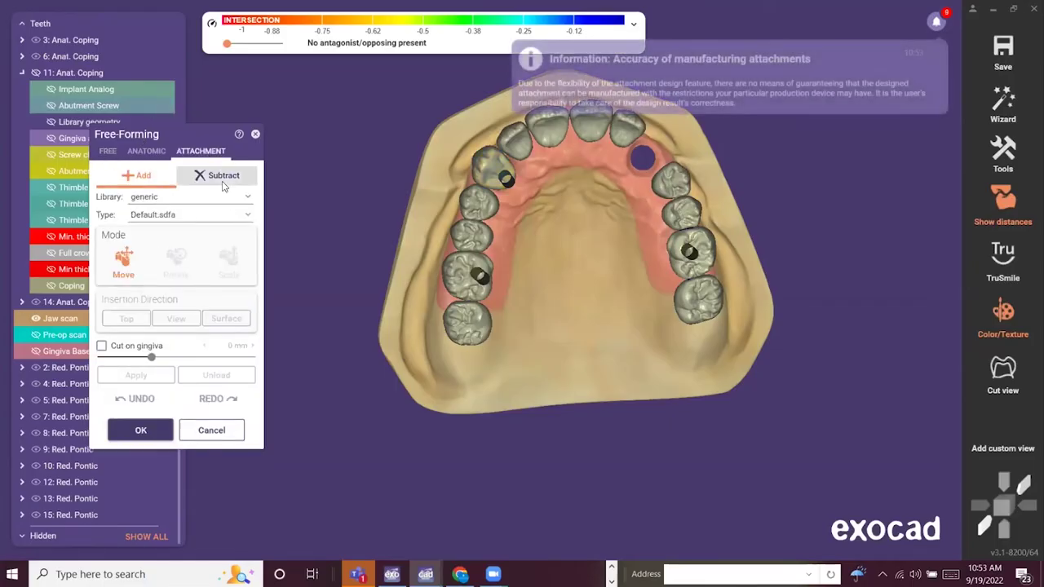
left_click(222, 179)
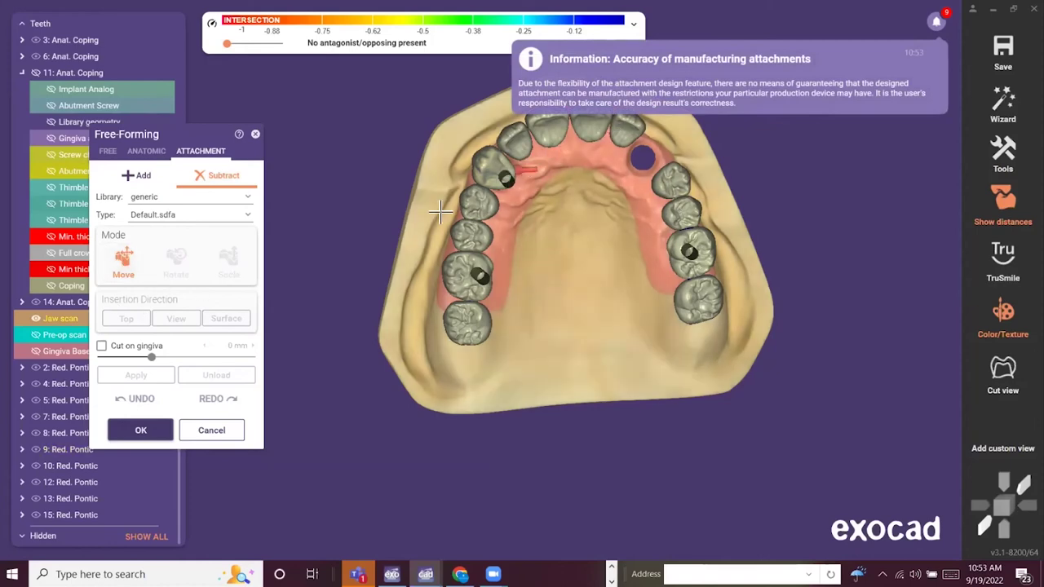
Choose the default.off shape from the generic attachment library and place it on the palatal part of tooth 6.
left_click(210, 198)
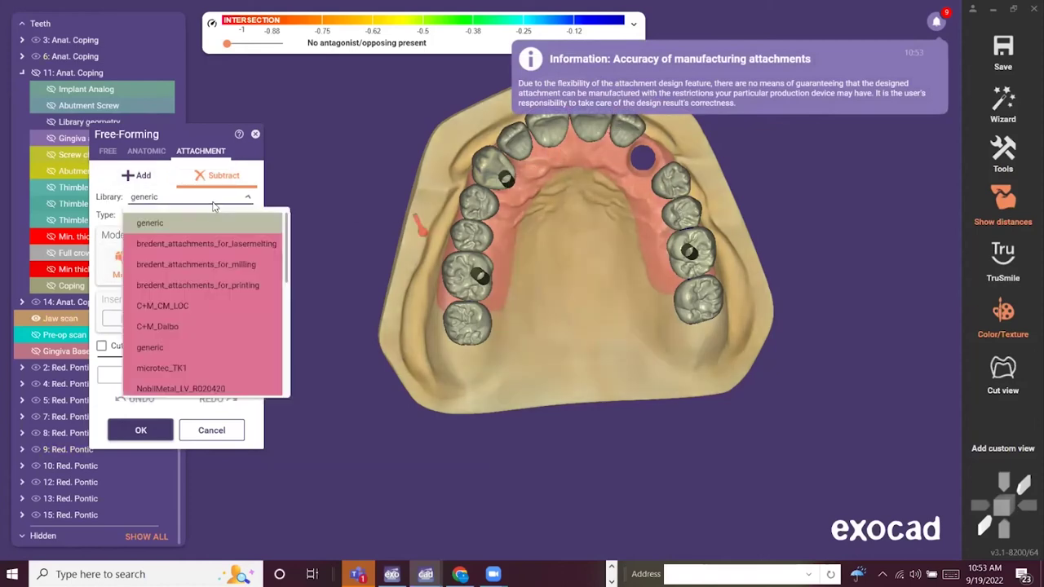
scroll(204, 318, "down", 5)
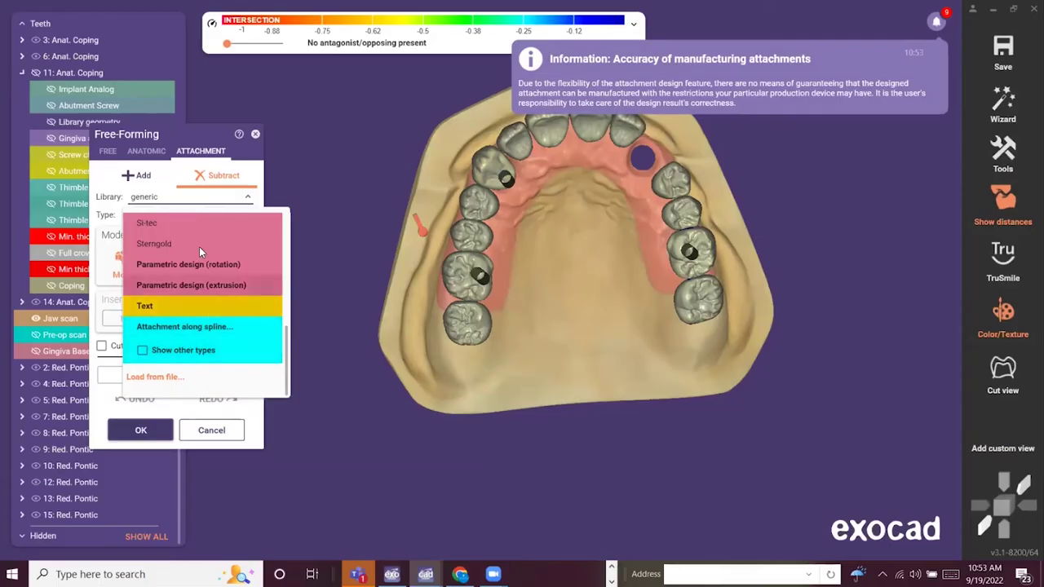
scroll(186, 278, "up", 5)
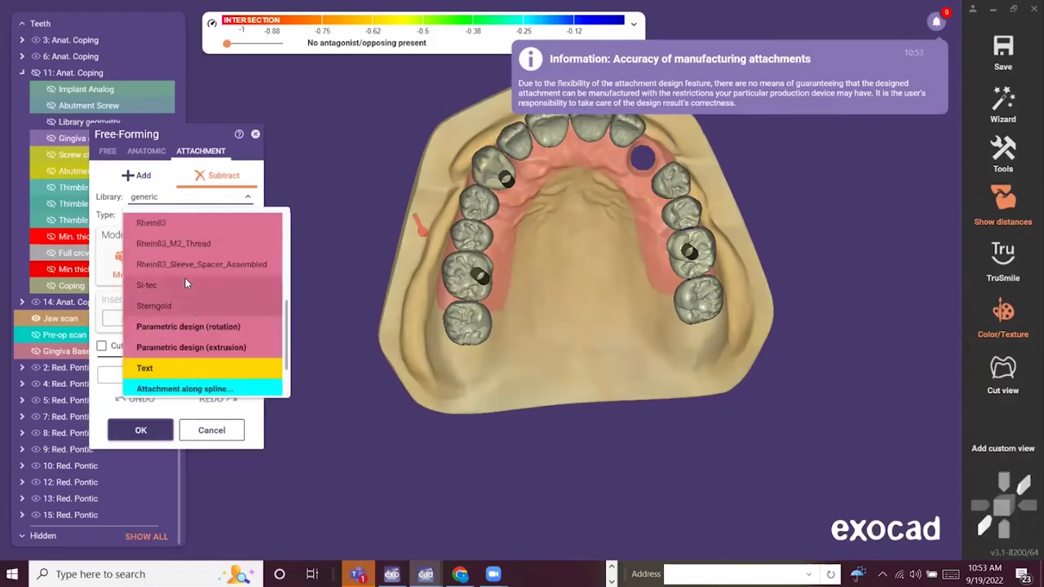
scroll(186, 278, "up", 1)
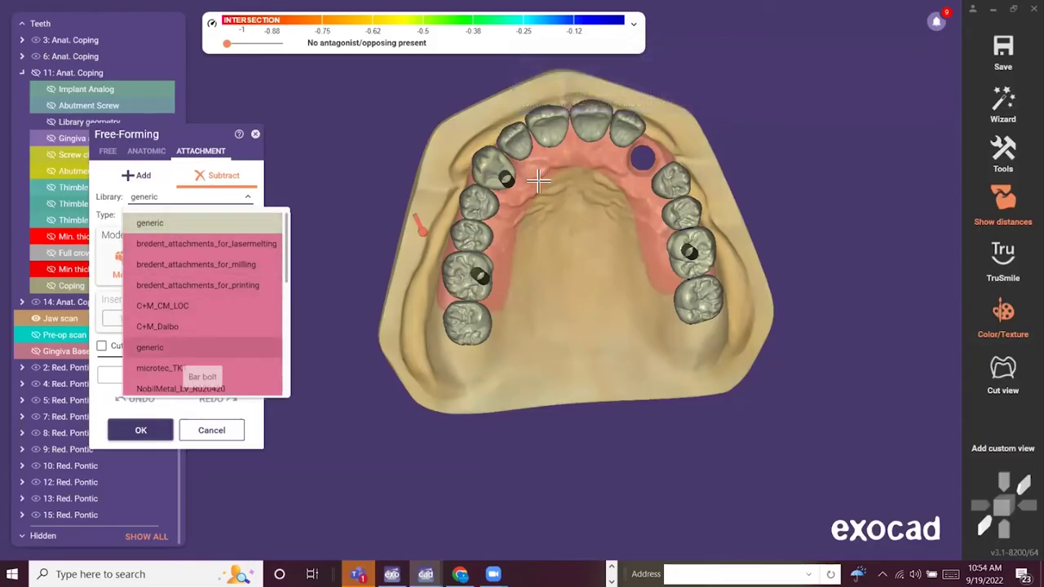
left_click(168, 346)
left_click(494, 175)
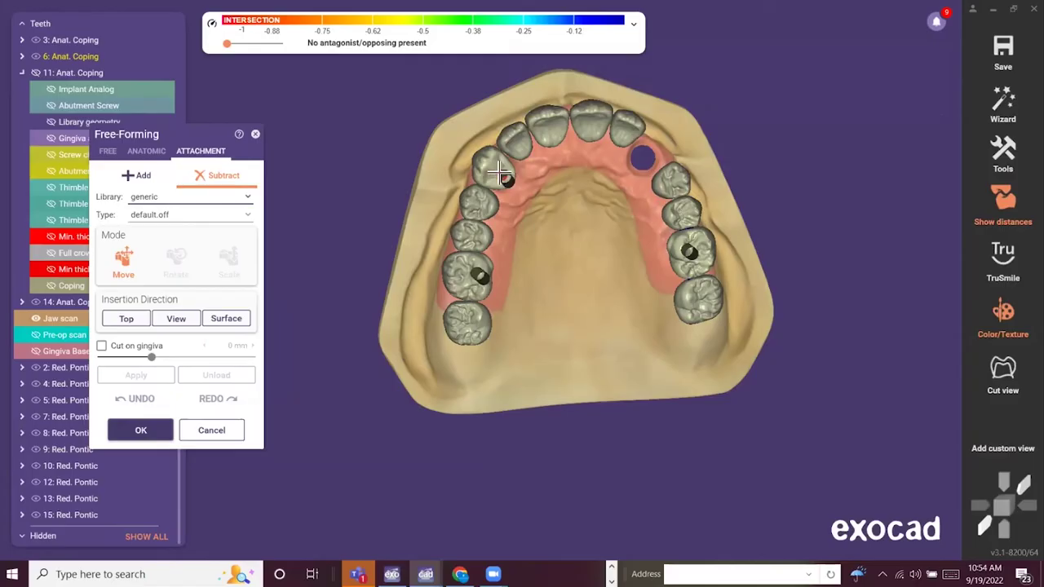
left_click(500, 173)
Align the attachment to the top insertion direction, enlarge it slightly and subtract it from the crown of tooth 6.
scroll(514, 188, "up", 5)
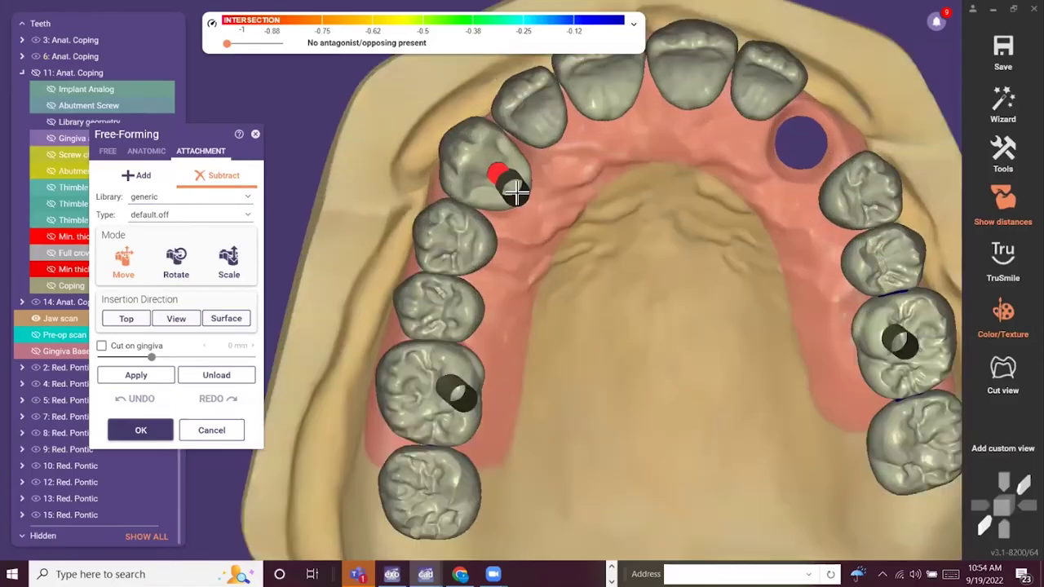
scroll(516, 192, "up", 3)
left_click(126, 318)
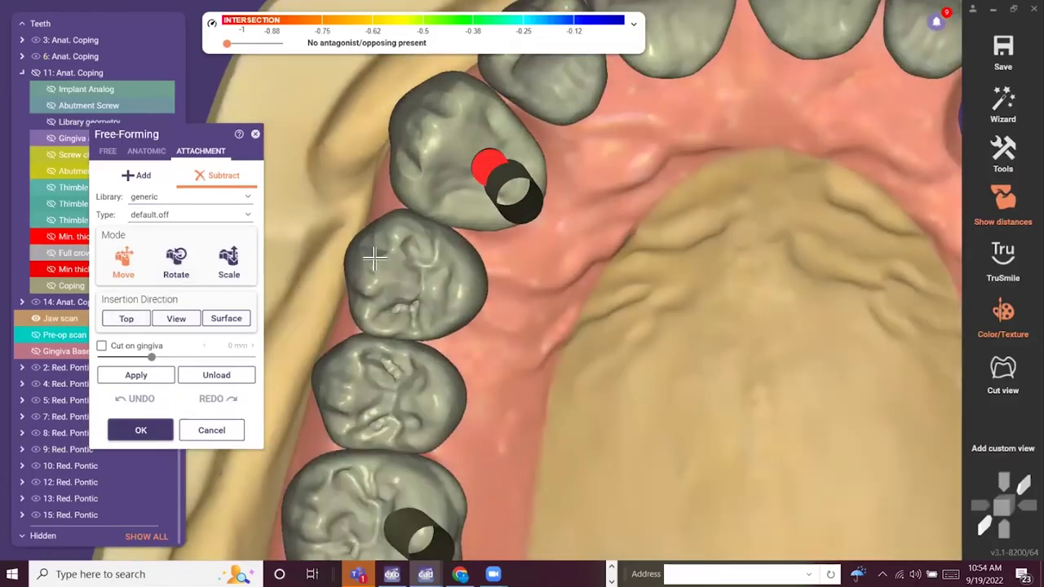
scroll(475, 239, "down", 3)
right_click_drag(568, 214, 49, 84)
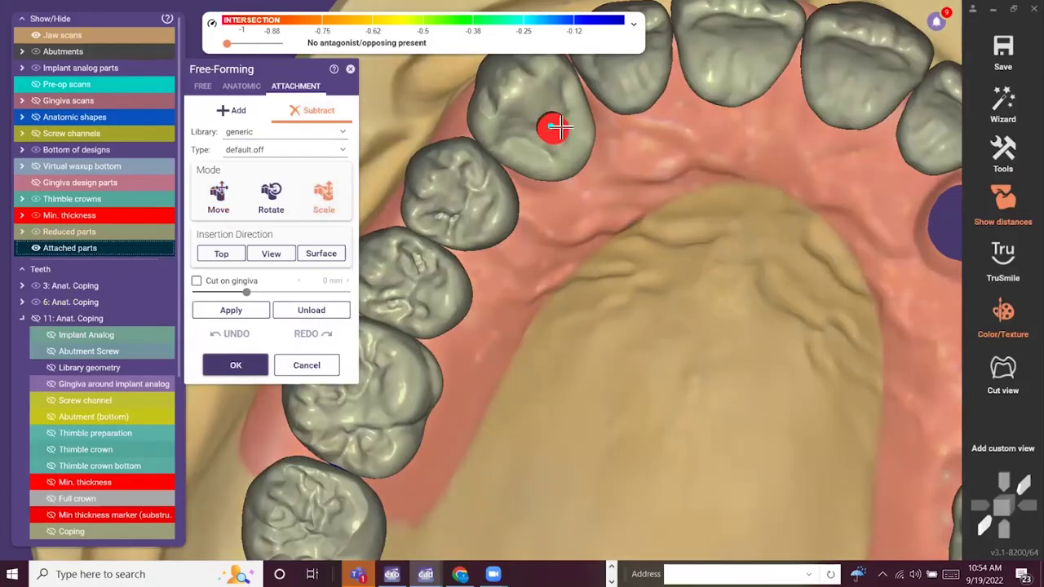
left_click_drag(557, 126, 563, 125)
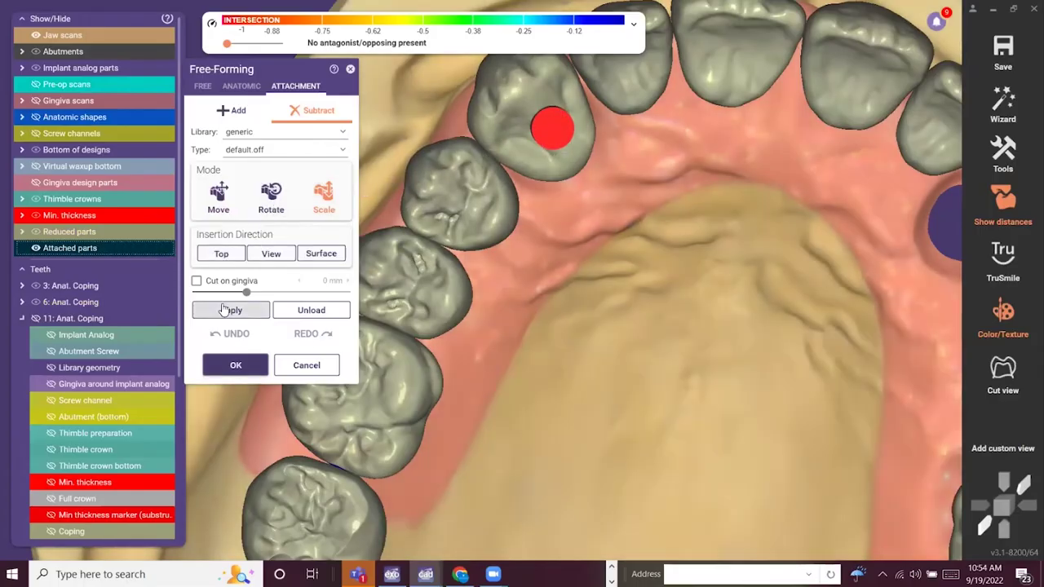
left_click(231, 310)
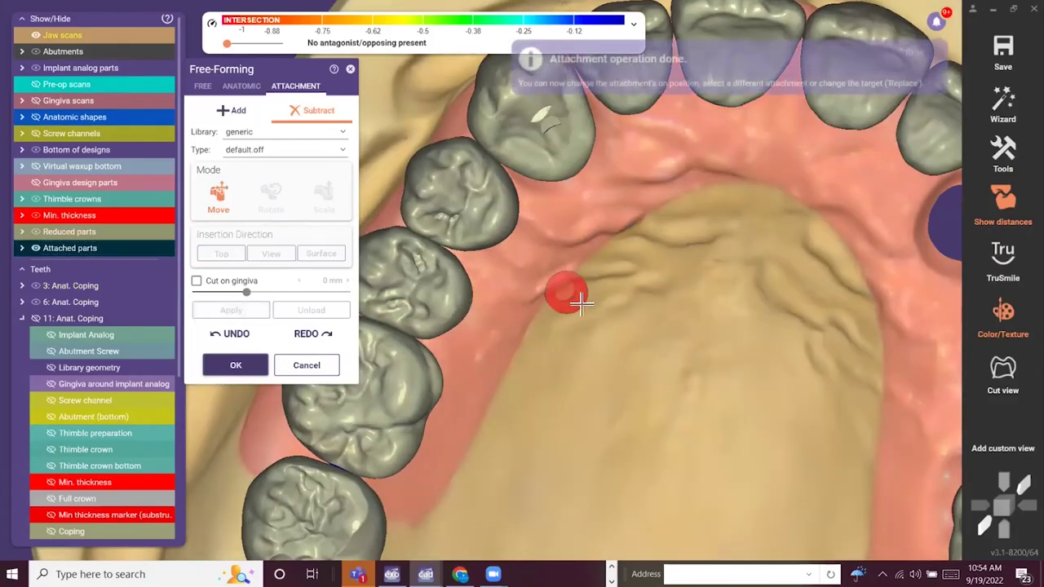
Examine the cut in tooth 6, reposition the cutting attachment on its palatal surface and subtract it again.
scroll(581, 303, "down", 2)
right_click_drag(582, 303, 594, 293)
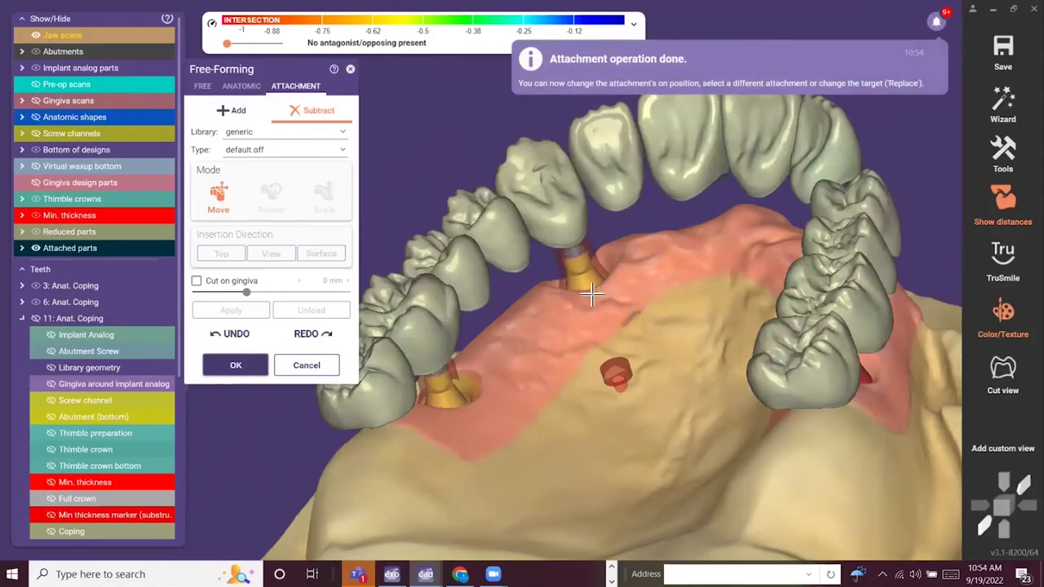
right_click_drag(592, 294, 591, 293)
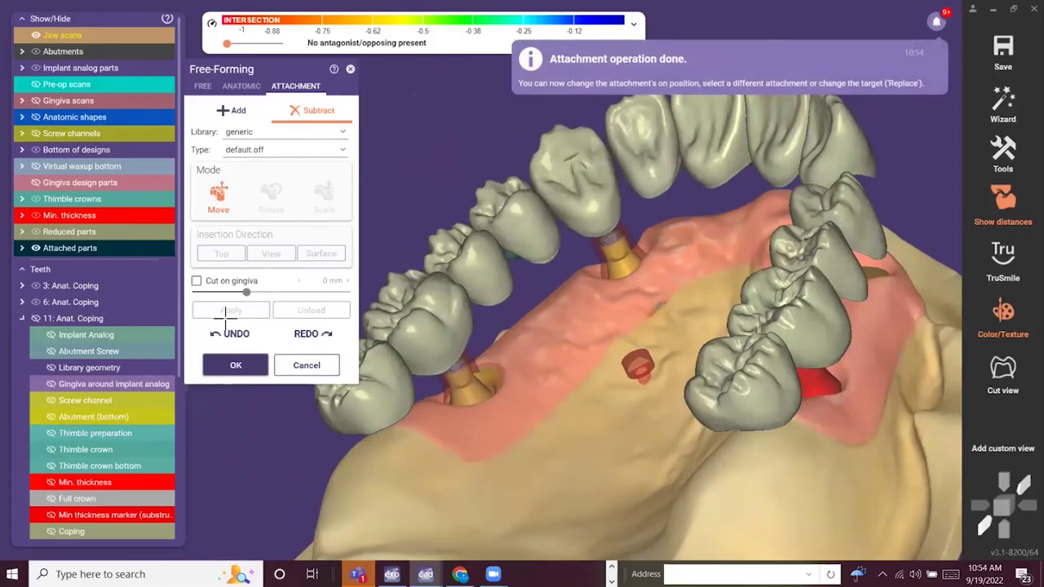
right_click_drag(650, 155, 654, 159)
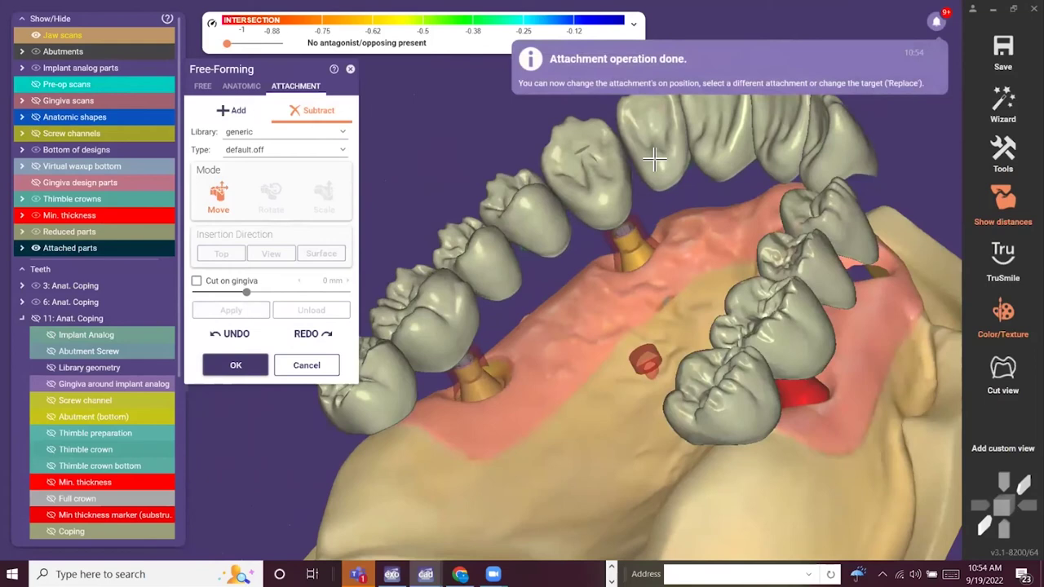
right_click_drag(654, 159, 186, 317)
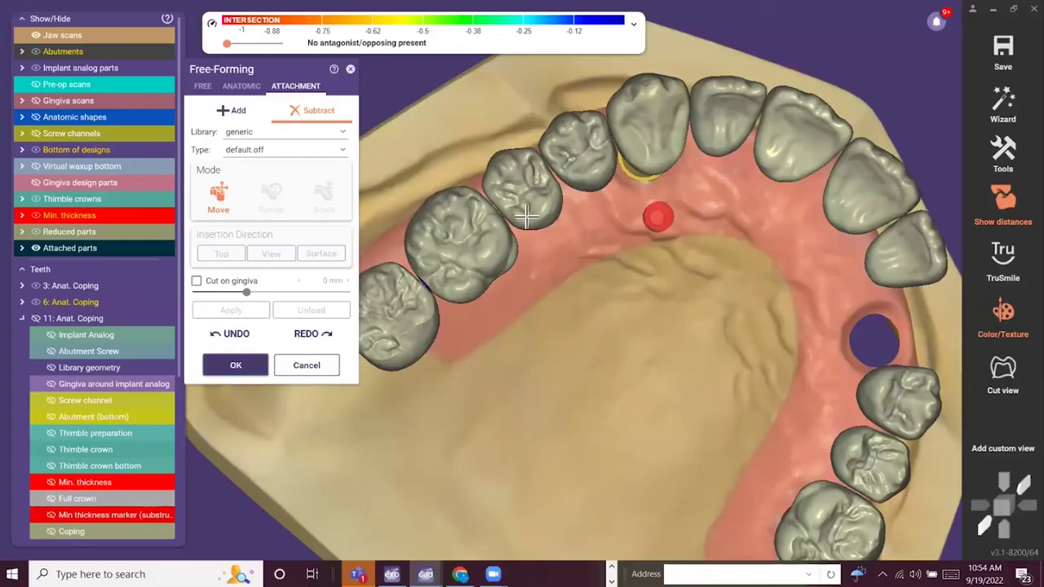
right_click_drag(527, 217, 522, 180)
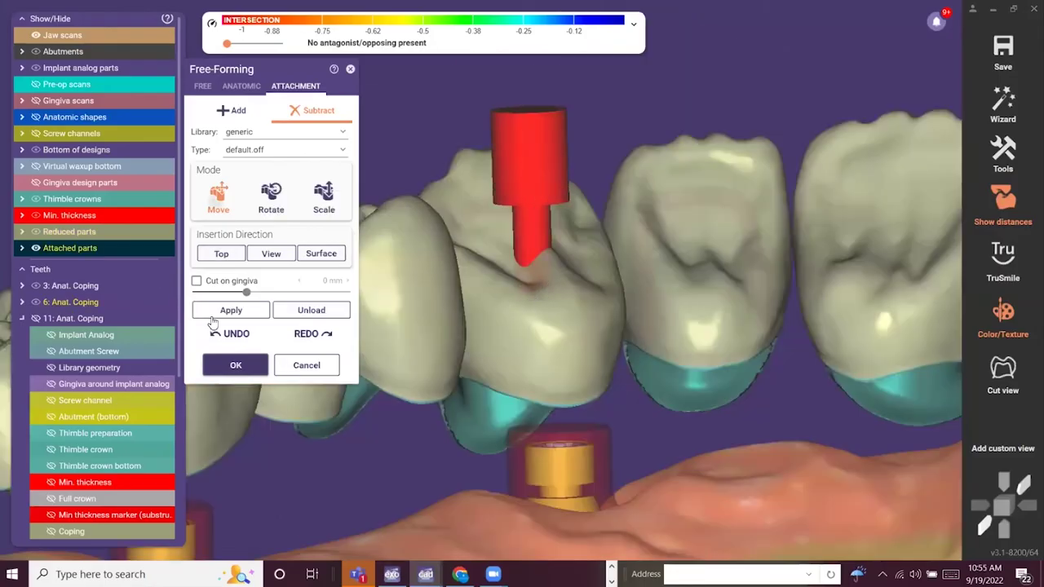
left_click(230, 310)
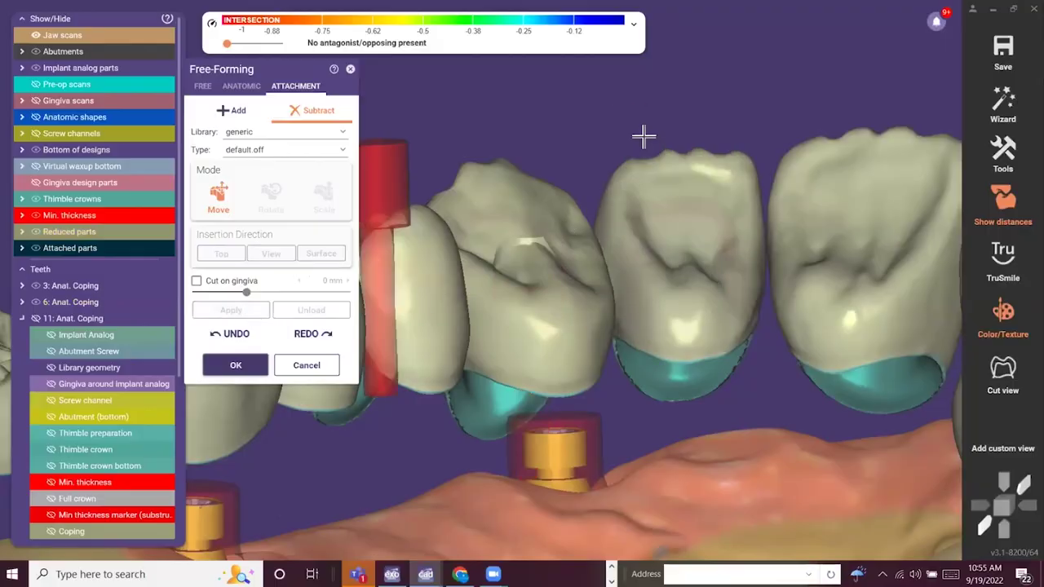
Examine tooth 6 and the arch from the occlusal side, and discard all free-forming changes.
scroll(658, 235, "down", 3)
right_click_drag(711, 52, 625, 184)
left_click(671, 165)
scroll(664, 210, "down", 1)
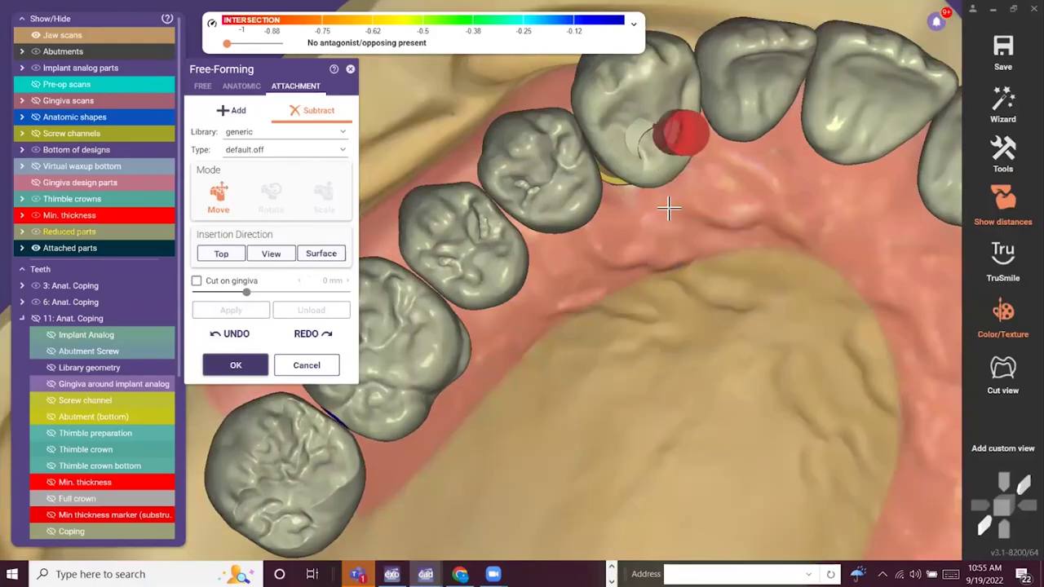
scroll(663, 210, "down", 1)
scroll(601, 231, "down", 1)
right_click_drag(601, 231, 590, 147)
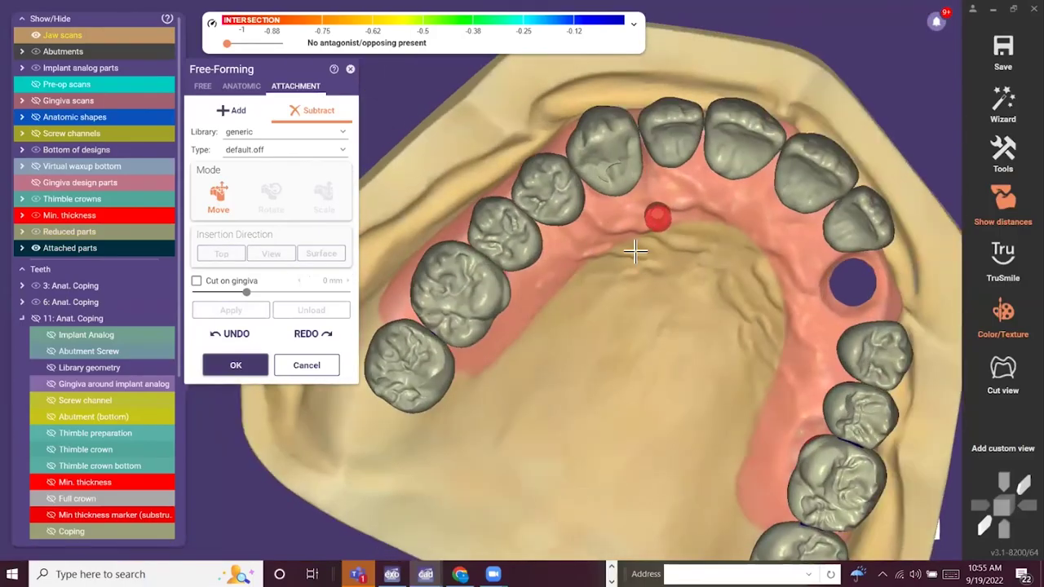
right_click_drag(635, 251, 612, 289)
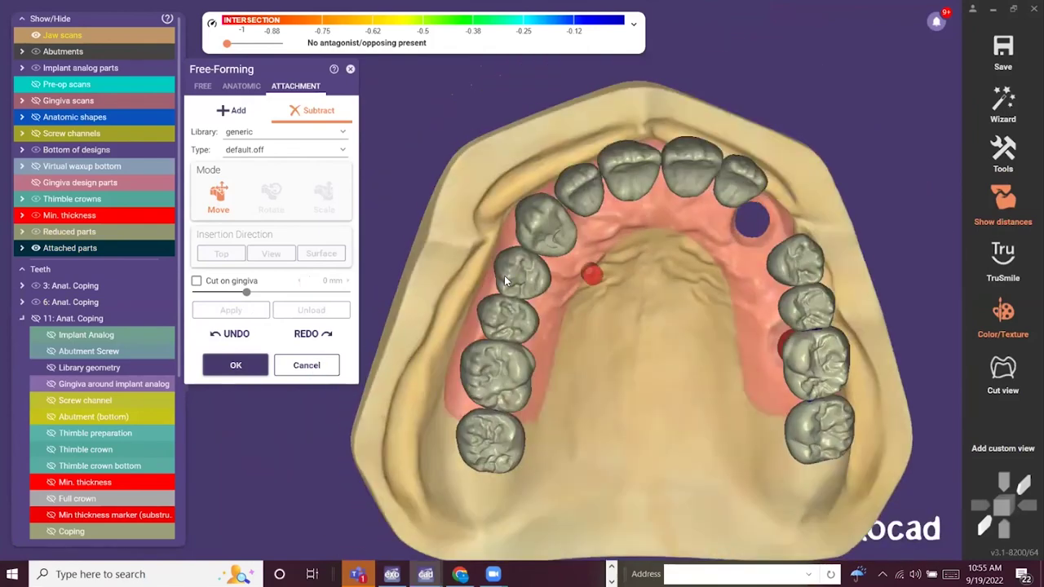
key("Escape")
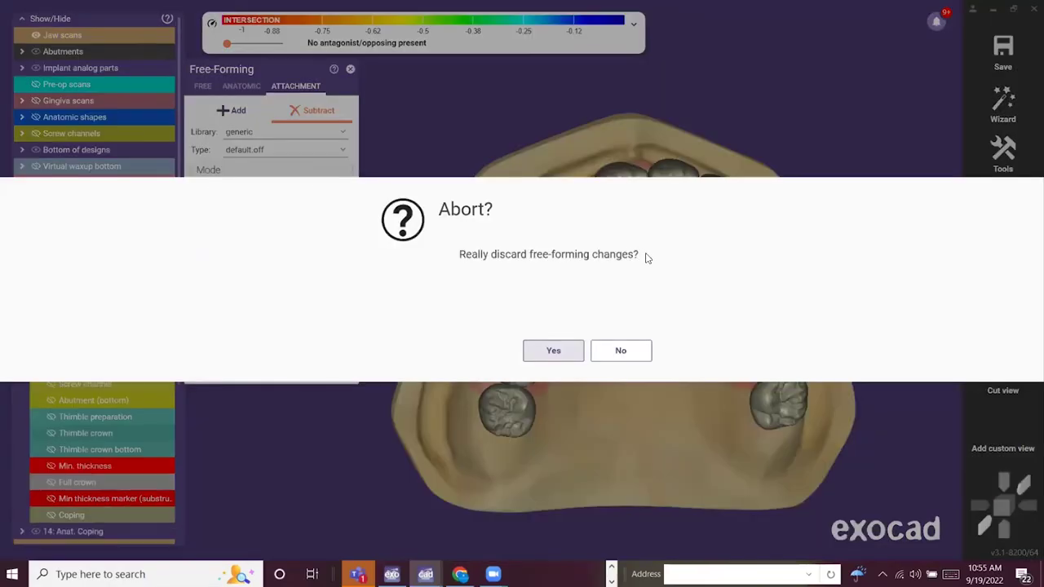
key("Return")
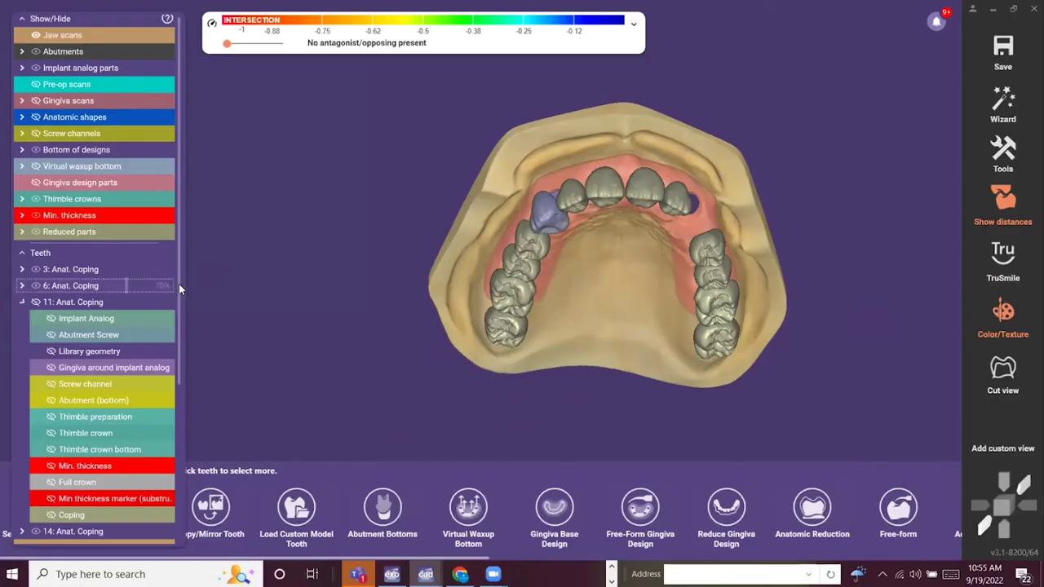
Return to the wizard to merge the restorations again and view the bridge from the front.
scroll(186, 309, "down", 1)
scroll(182, 289, "up", 2)
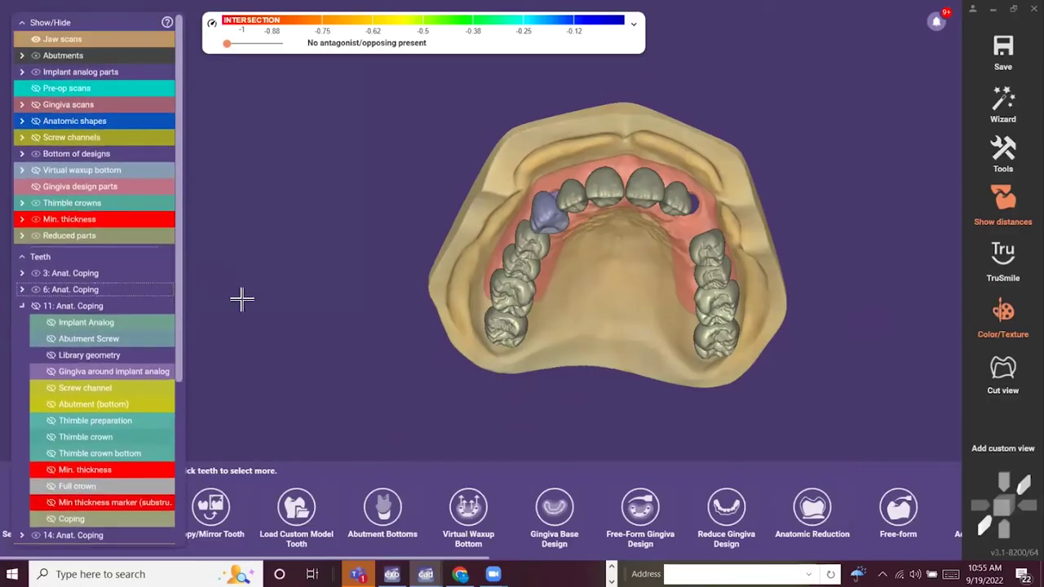
left_click(1000, 104)
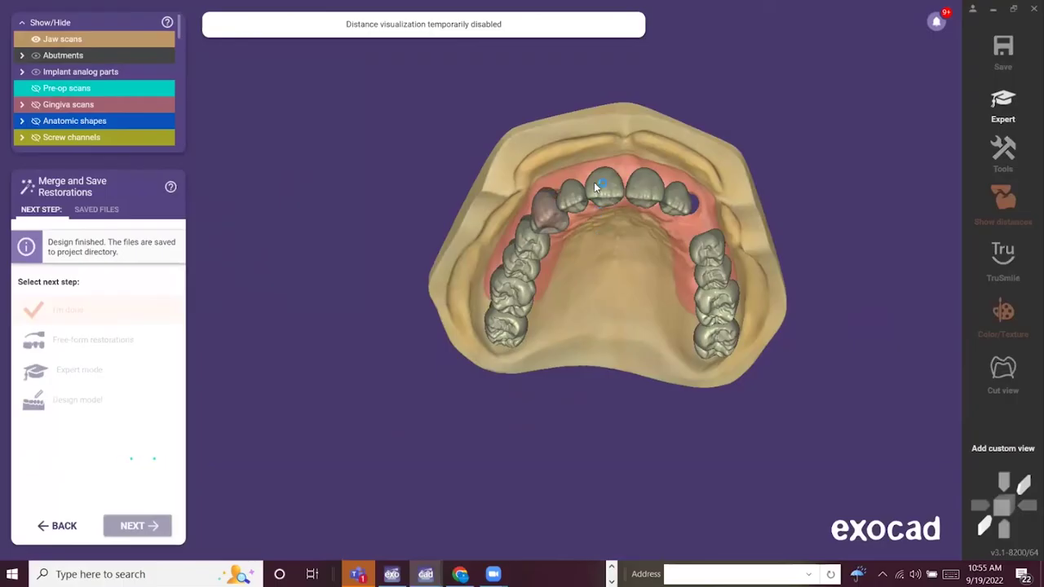
right_click_drag(594, 182, 624, 228)
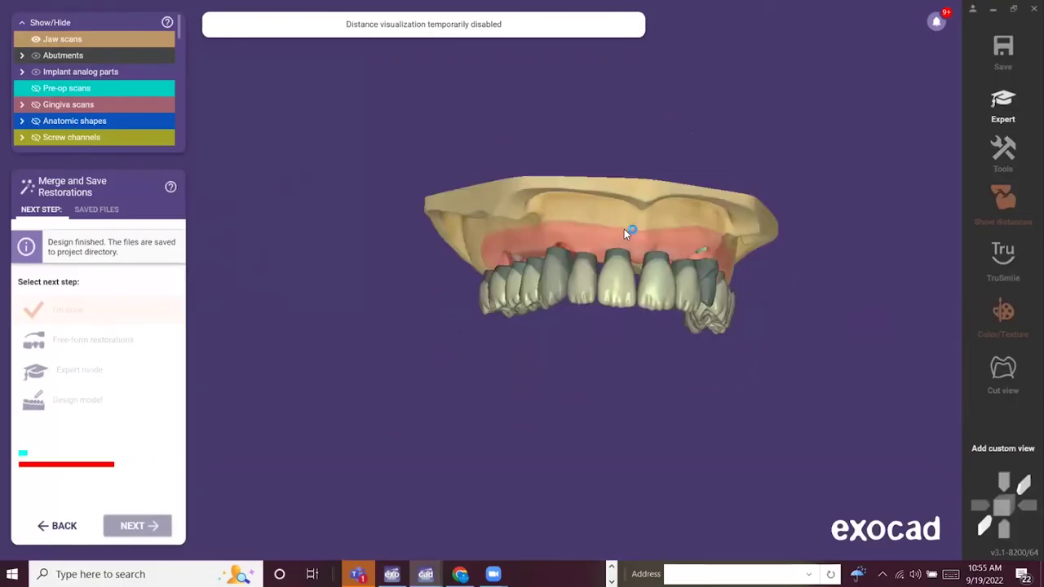
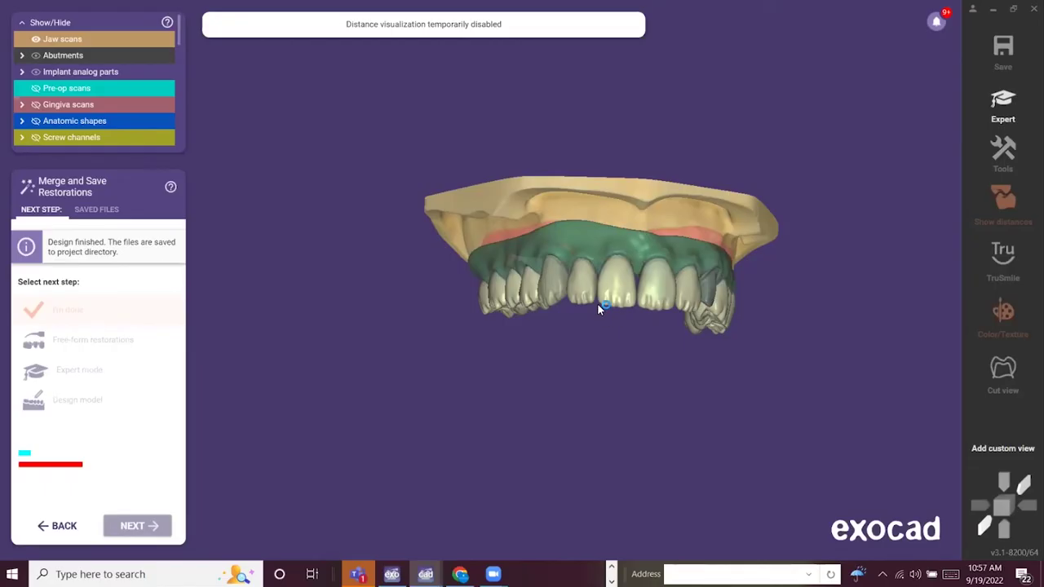
right_click_drag(545, 225, 571, 253)
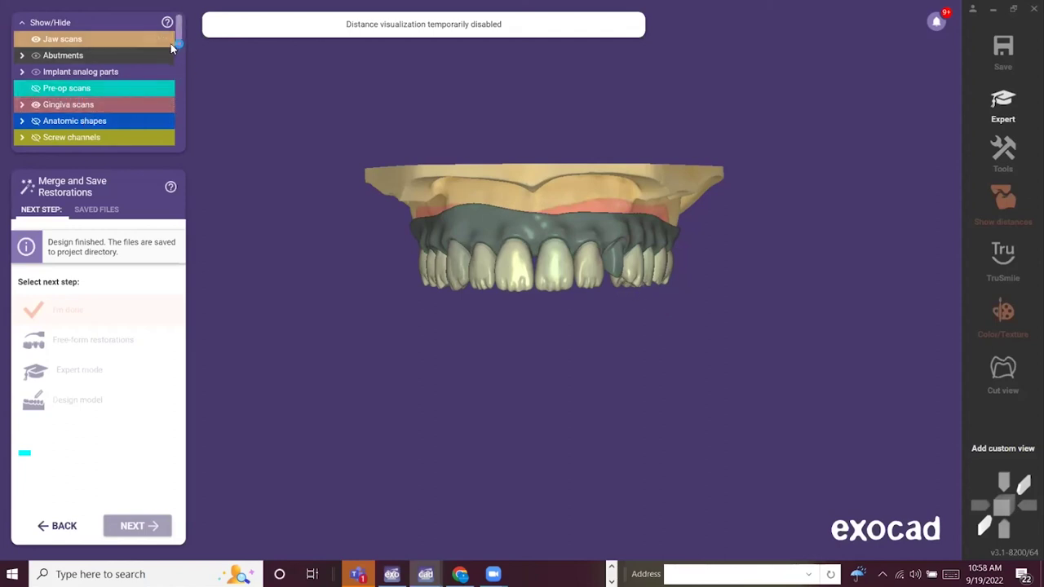
Hide the crowns of teeth 15, 13, 12, 10, 9 and 14 to expose the thimble substructure beneath them.
left_click_drag(181, 38, 172, 134)
left_click(37, 126)
left_click(35, 112)
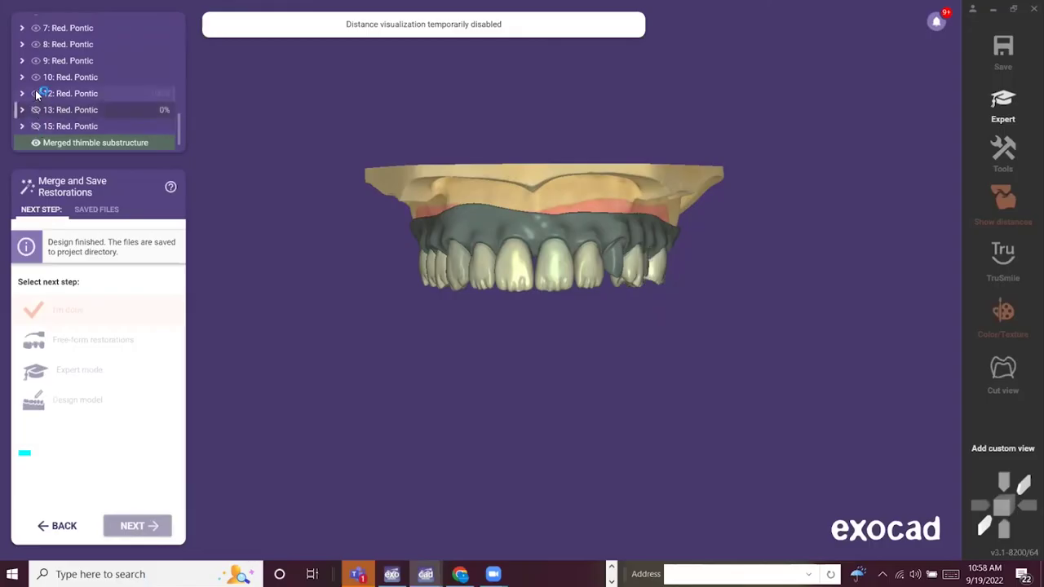
left_click(35, 93)
left_click(35, 78)
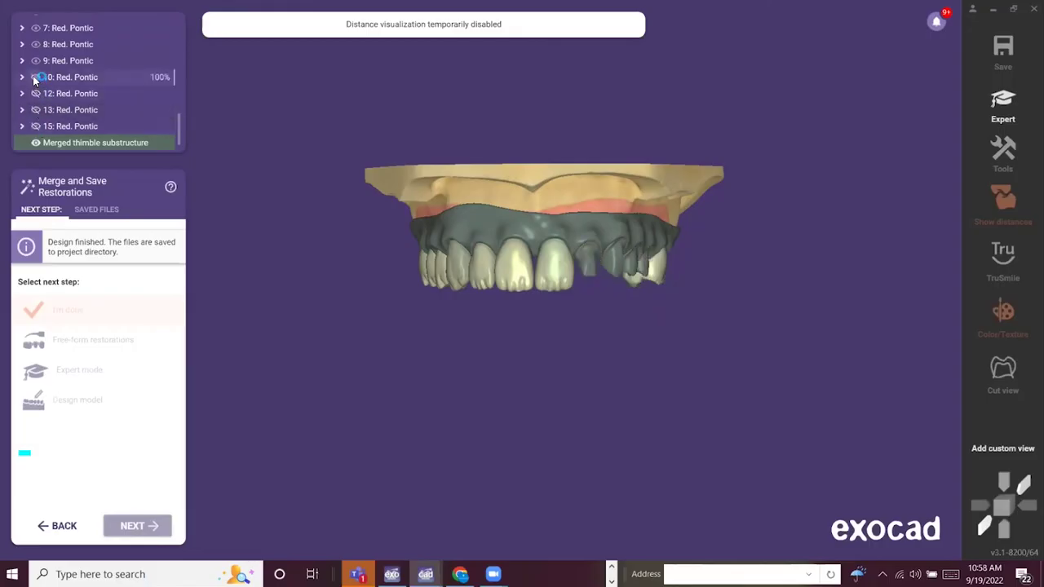
left_click(35, 60)
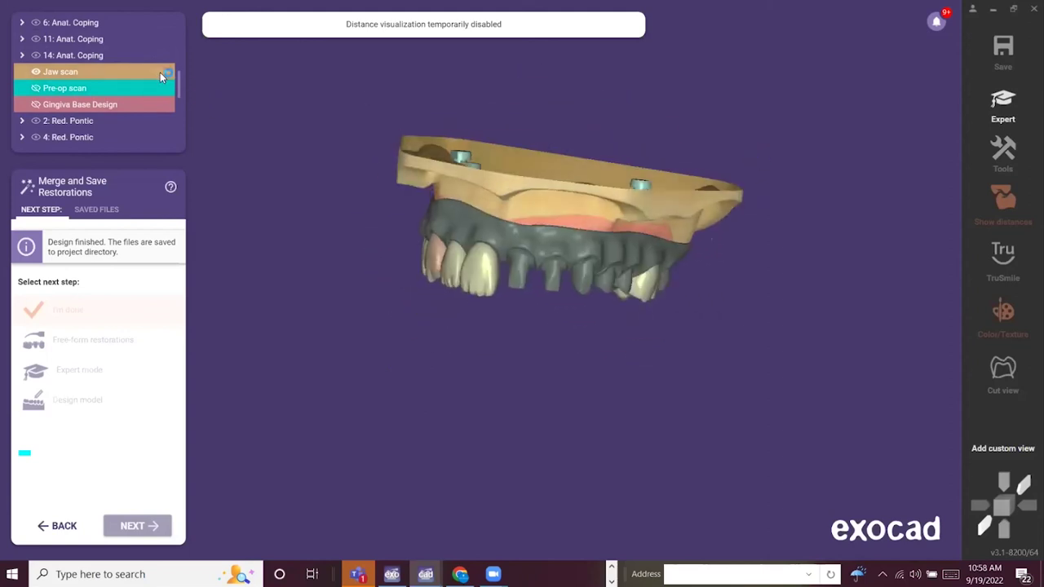
mouse_move(181, 82)
left_mouse_down()
mouse_move(174, 65)
mouse_move(174, 75)
left_mouse_up()
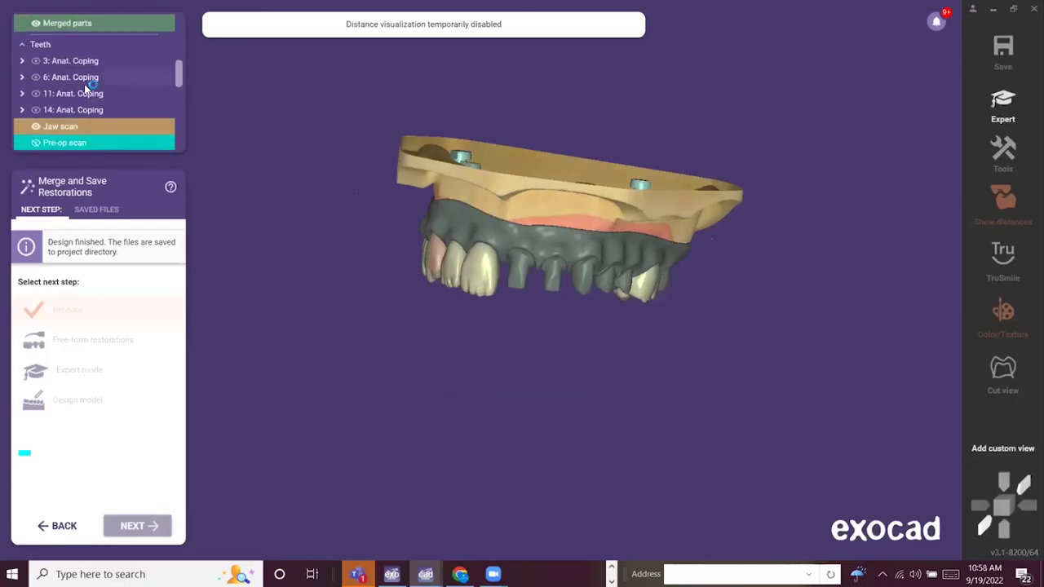
left_click(35, 111)
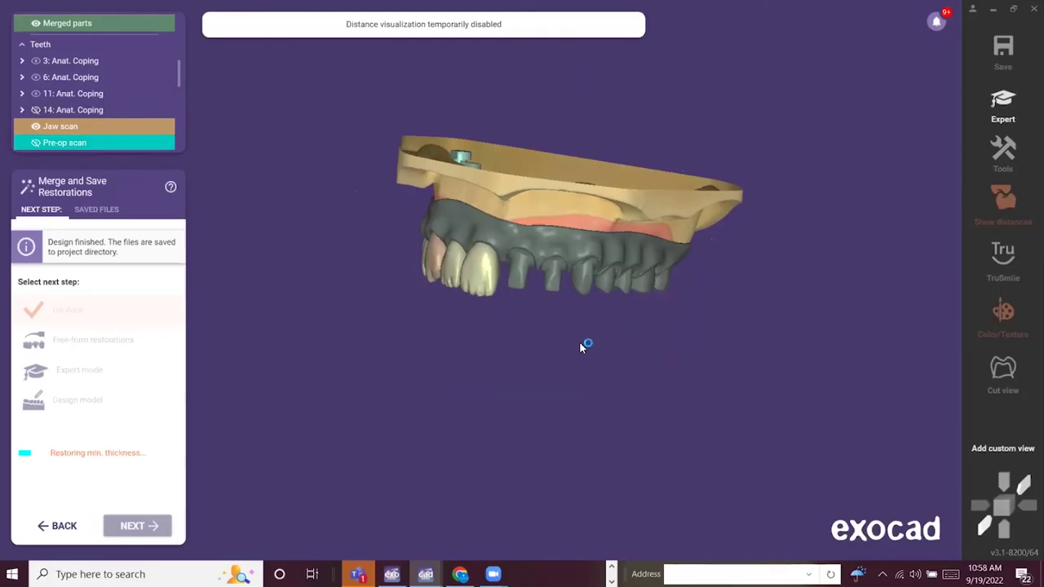
right_click_drag(574, 343, 577, 345)
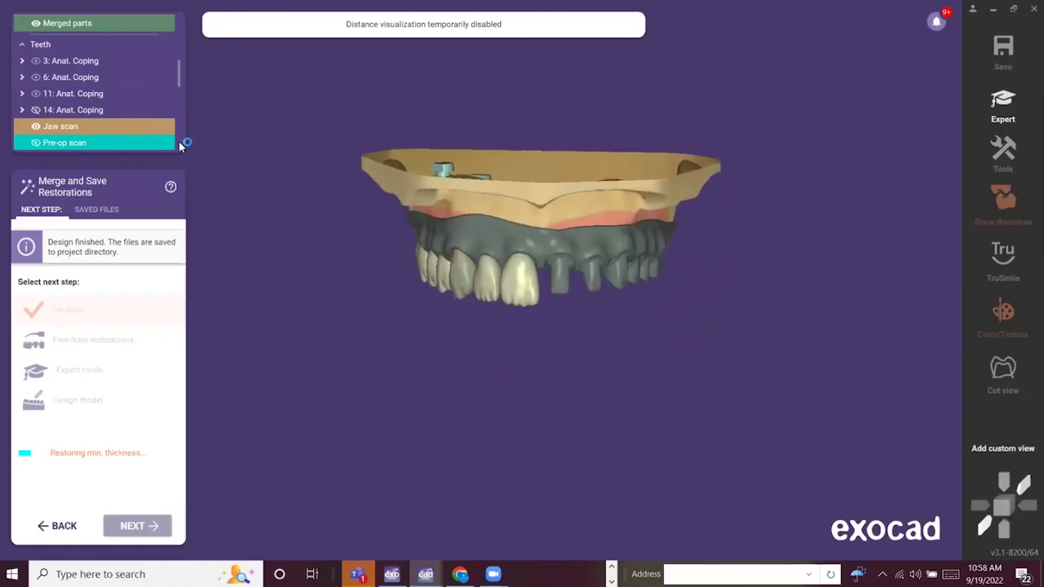
left_click(159, 80)
left_click(171, 83)
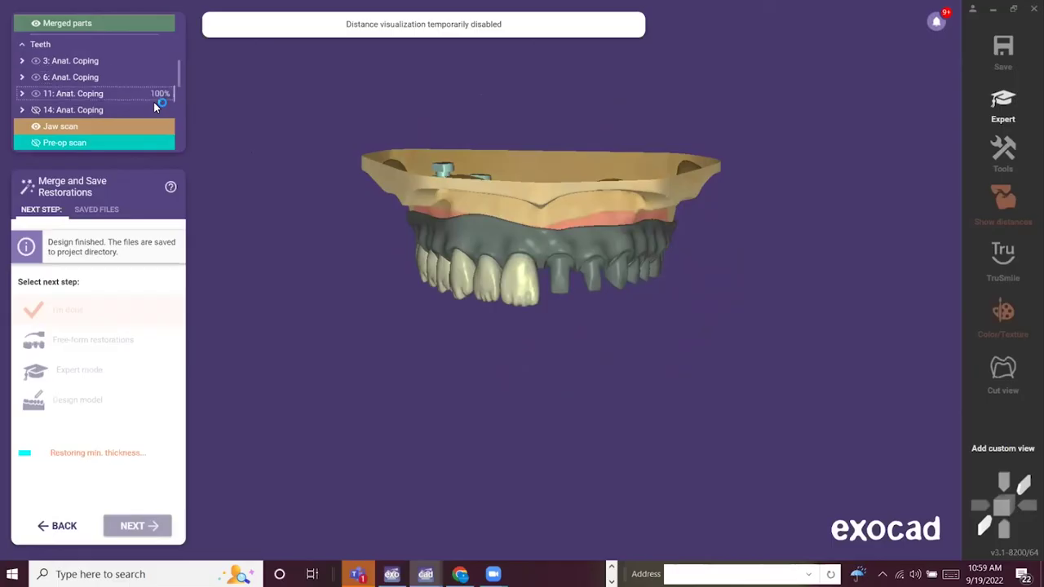
scroll(155, 107, "down", 3)
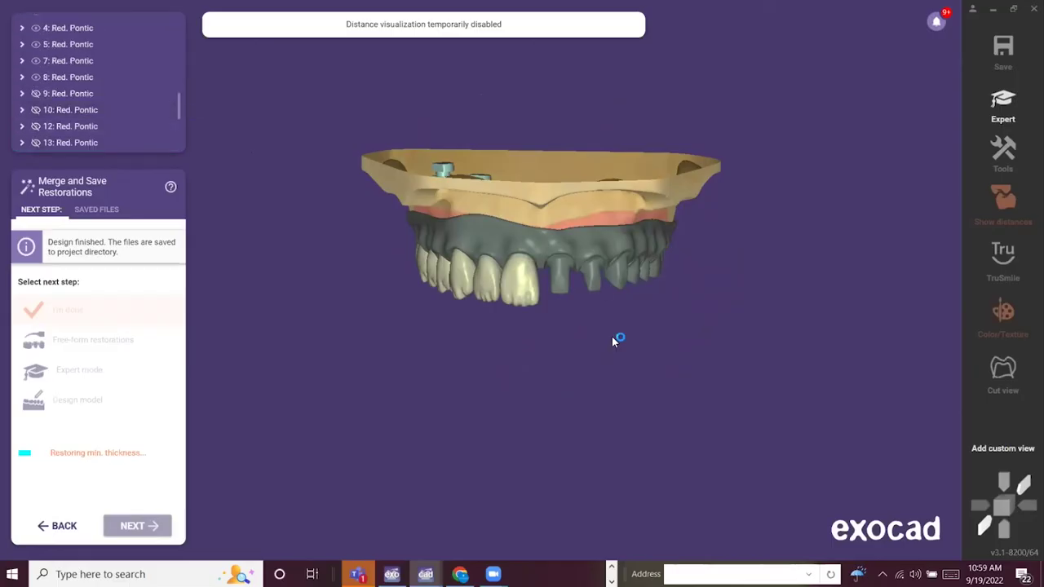
right_click_drag(609, 331, 611, 341)
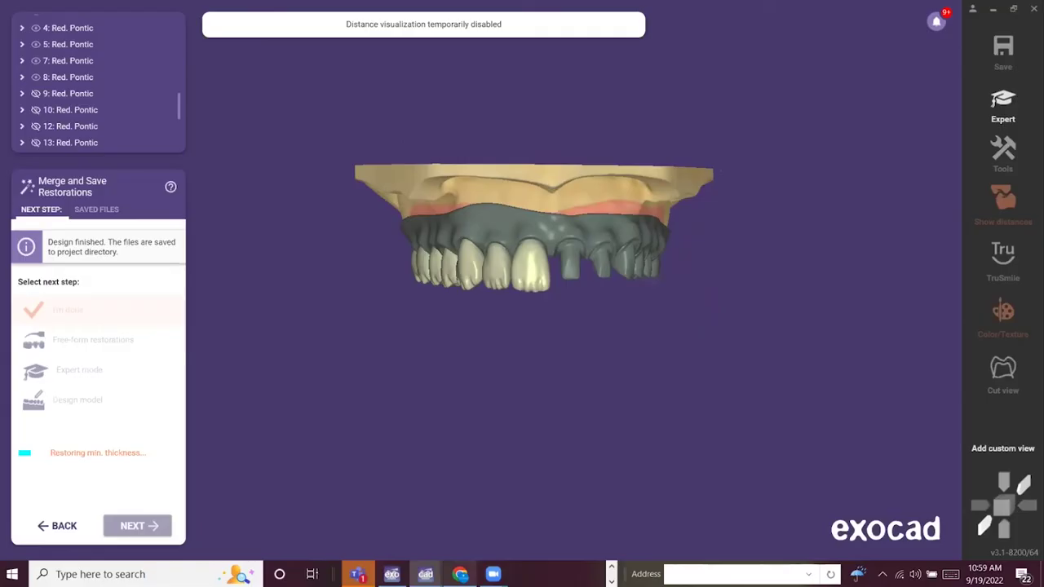
mouse_move(460, 575)
mouse_move(425, 574)
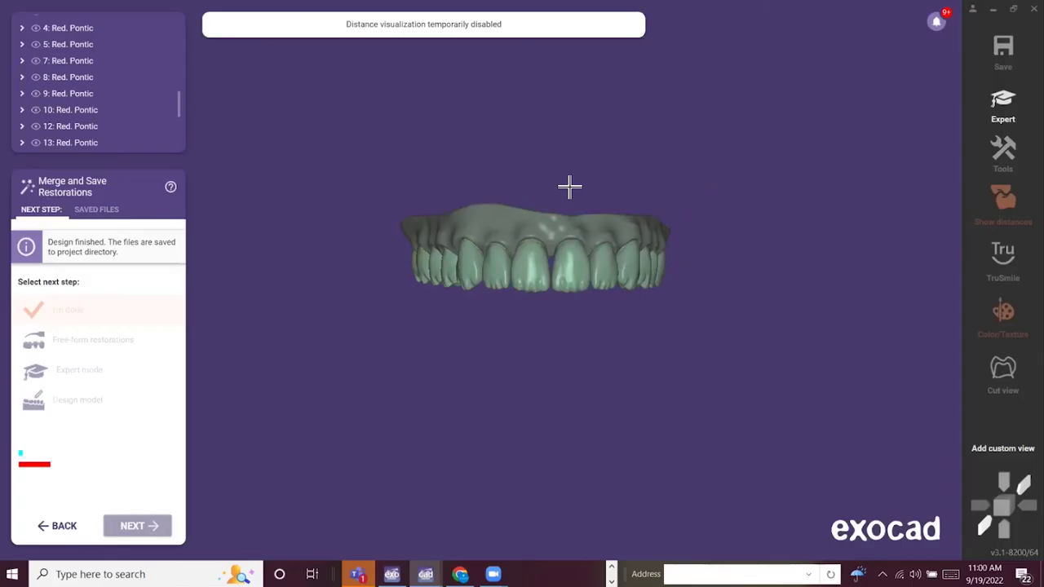
Hide the thimble crowns of teeth 15, 13, 12, 10 and 9 in the finished merged design.
scroll(35, 76, "down", 2)
left_click(37, 76)
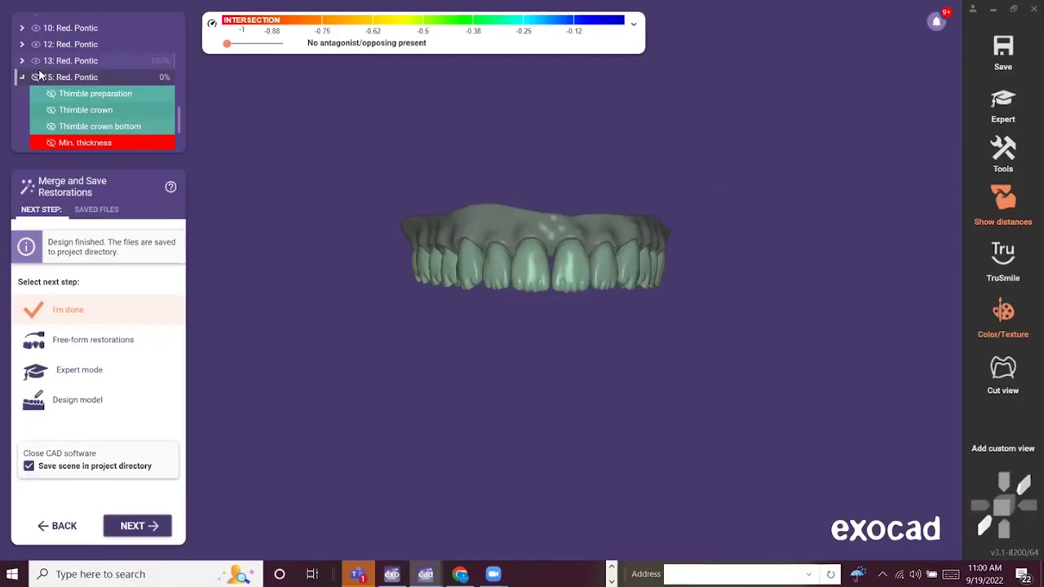
left_click(36, 60)
left_click(37, 44)
left_click(36, 28)
scroll(44, 61, "up", 2)
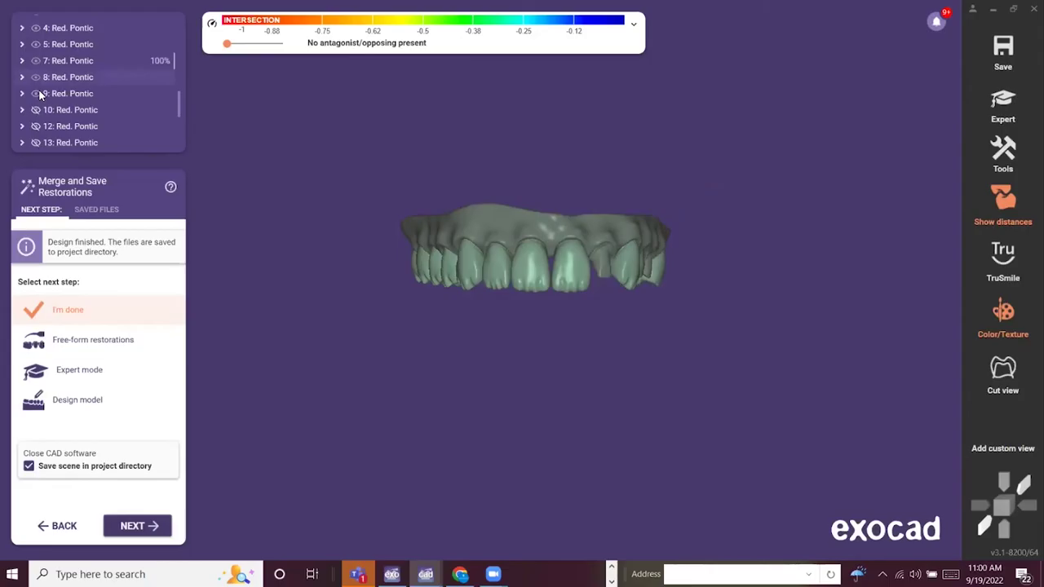
left_click(35, 93)
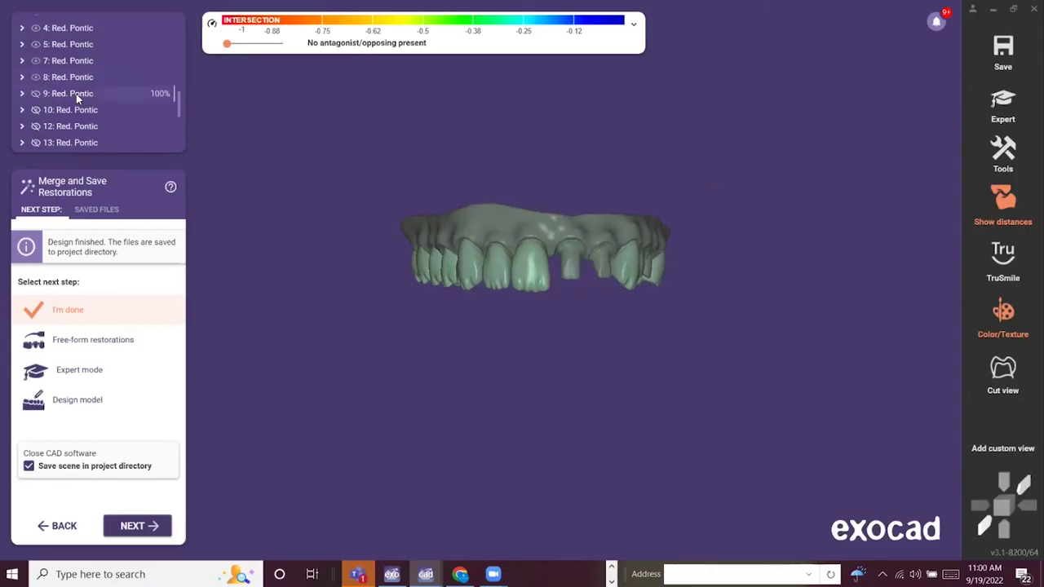
Examine the partly exposed substructure and remaining crowns up close from the front and from the occlusal side.
scroll(76, 94, "up", 2)
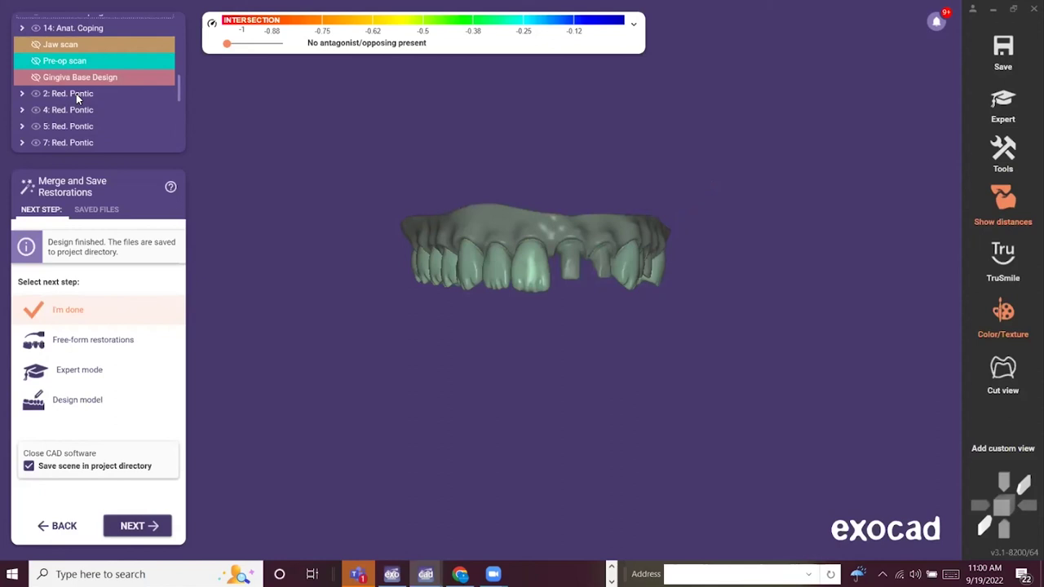
scroll(76, 94, "down", 2)
left_click(22, 76)
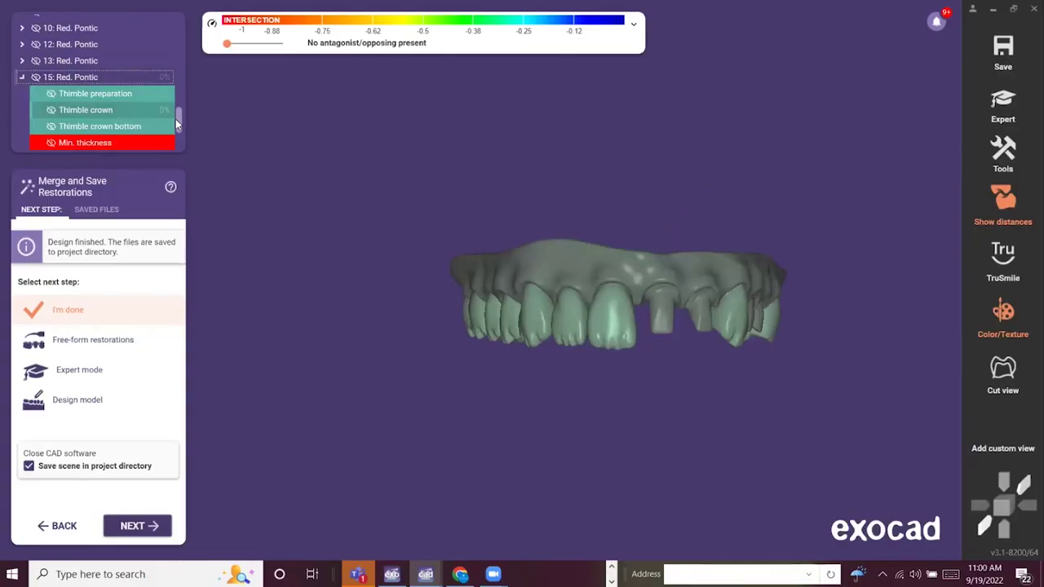
left_click_drag(179, 109, 177, 88)
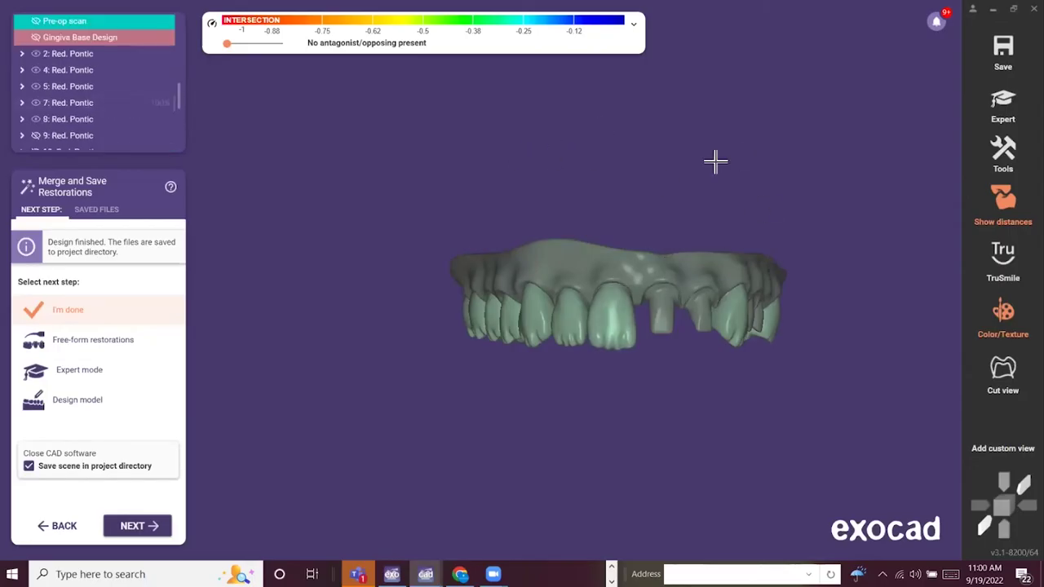
right_click_drag(714, 162, 649, 148)
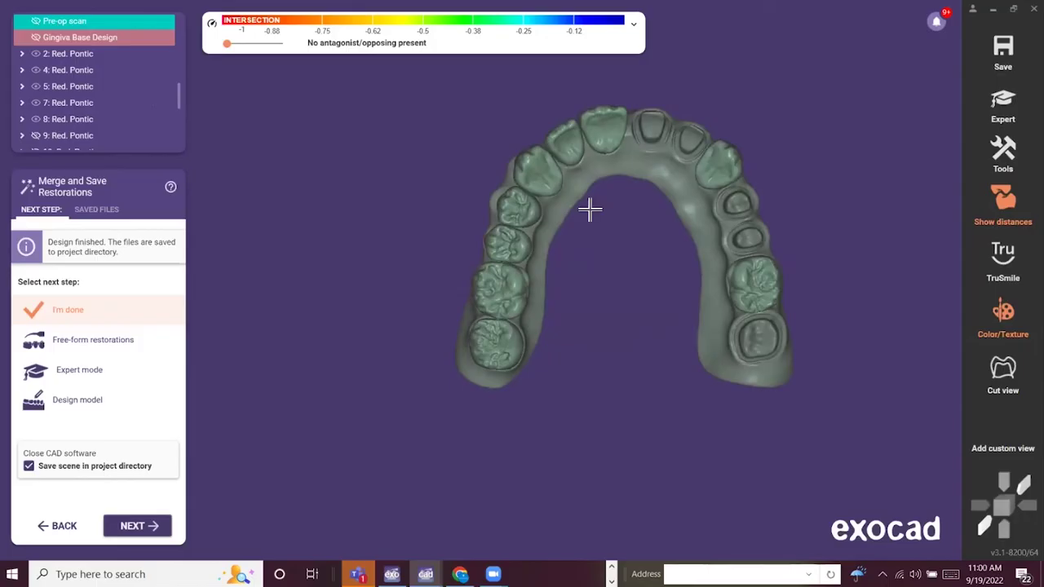
middle_click_drag(608, 268, 520, 273)
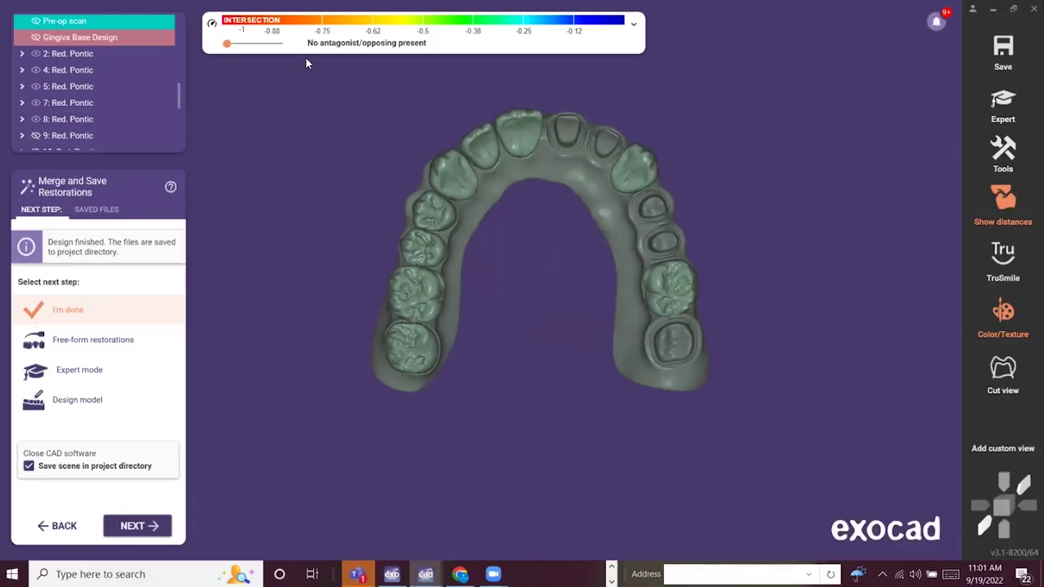
Export the current scene as a 3D-PDF in the project folder, replacing the existing PDF file.
left_click(258, 101)
left_click(405, 304)
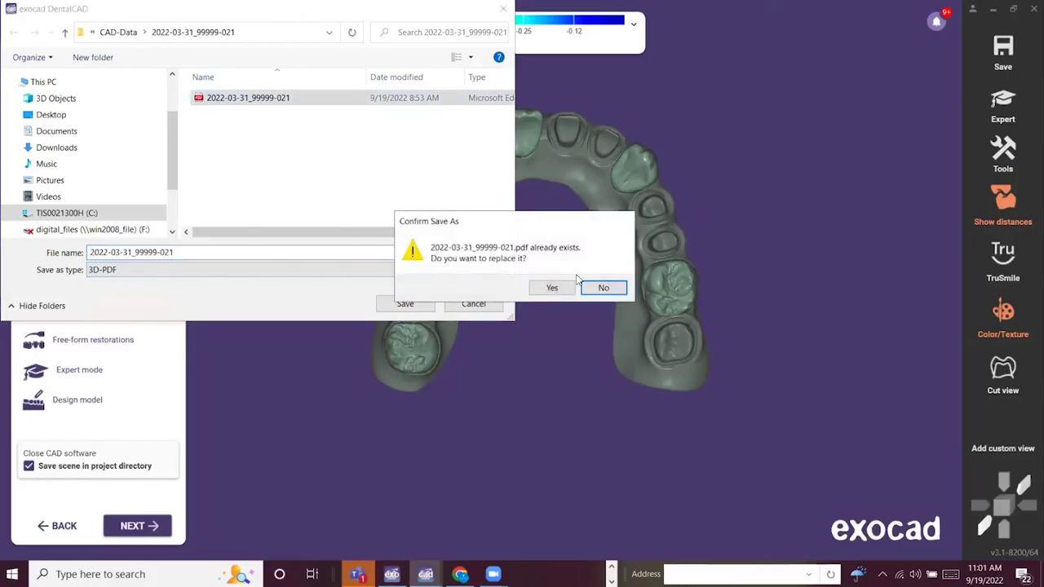
left_click(602, 289)
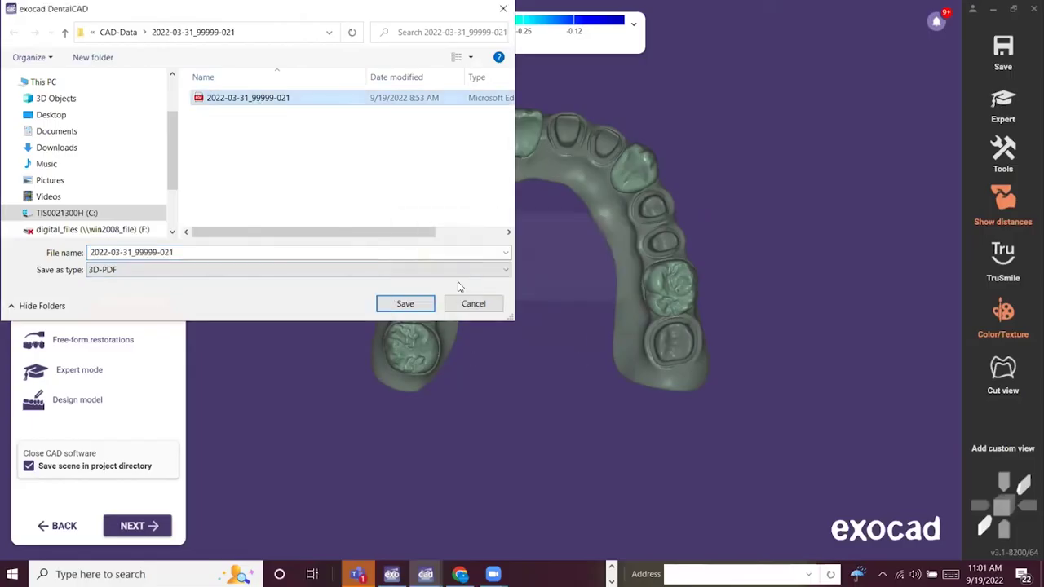
left_click(402, 306)
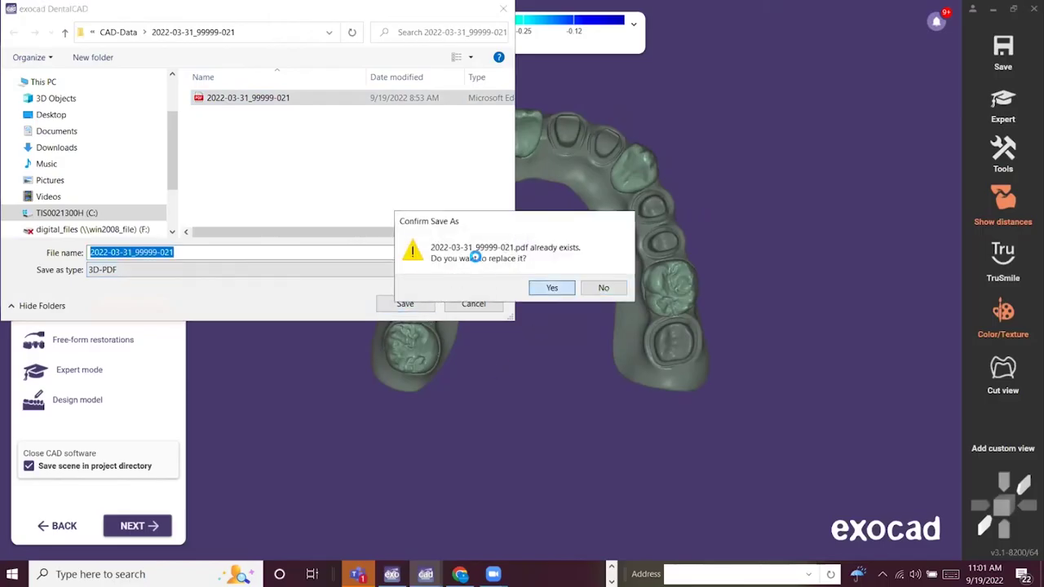
key("Return")
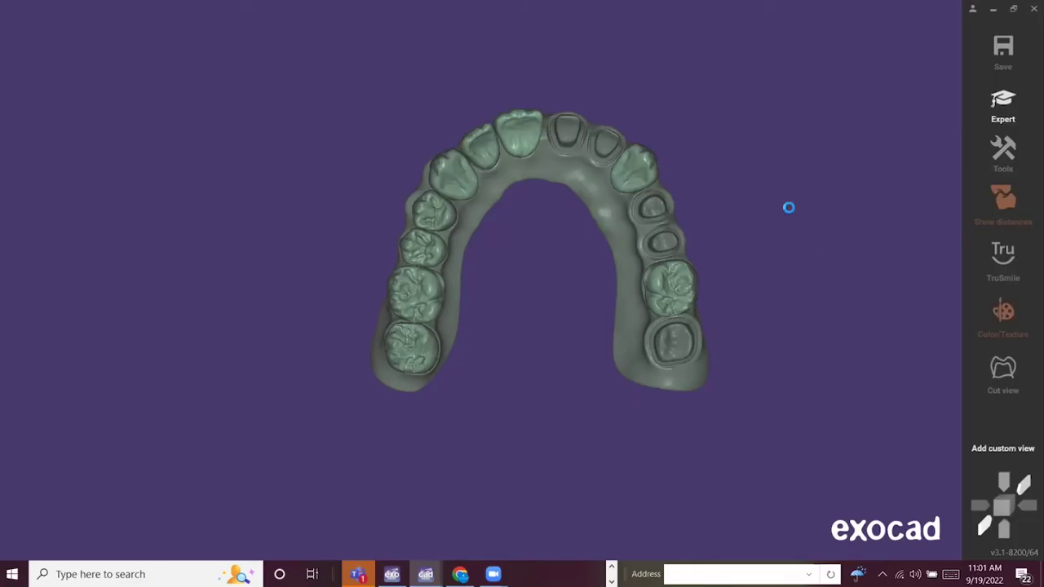
Finish the design with the scene saved in the project directory, overwriting the existing scene file.
left_click(425, 574)
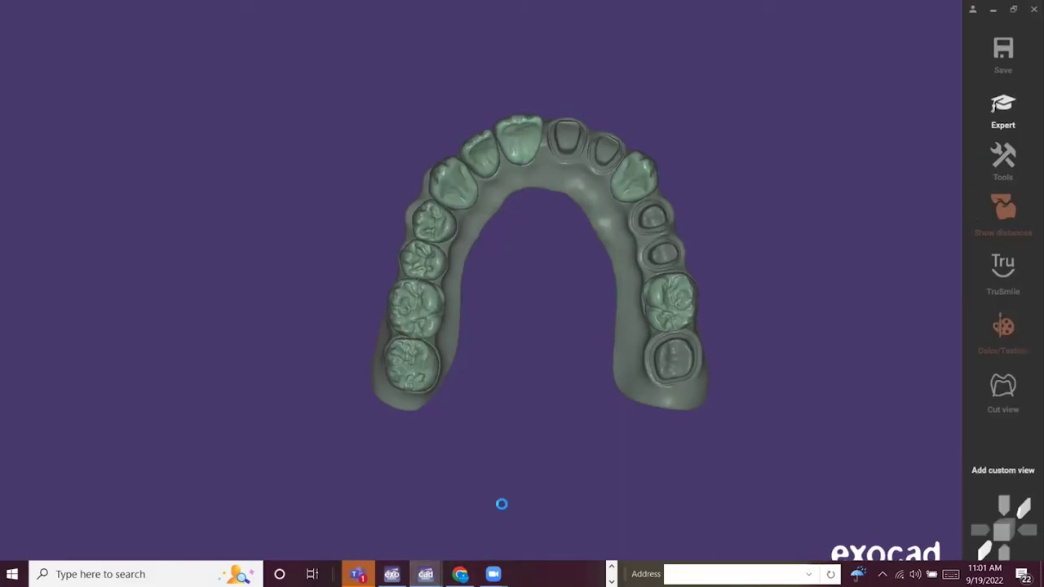
mouse_move(425, 574)
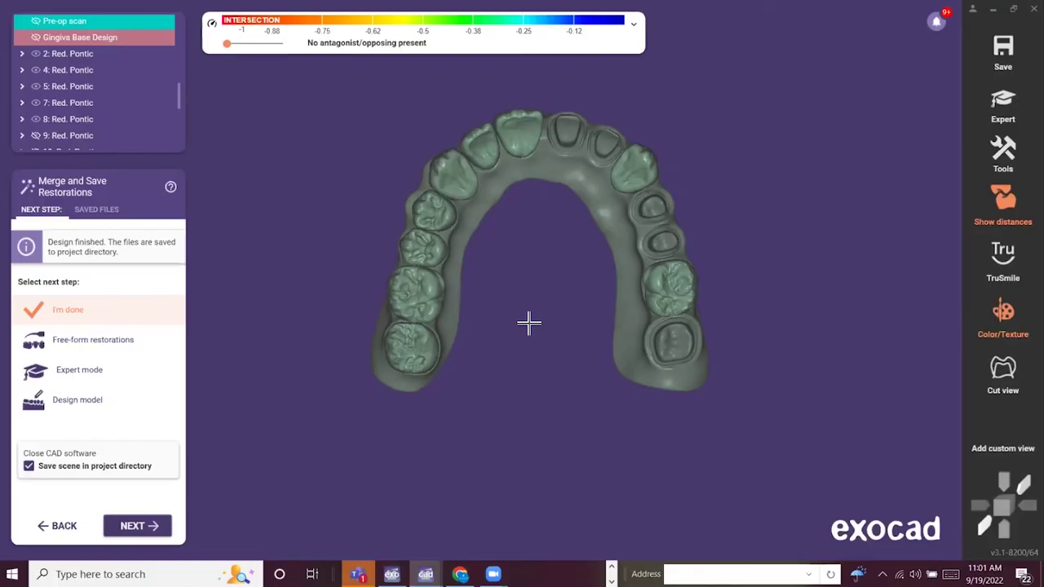
left_click(135, 528)
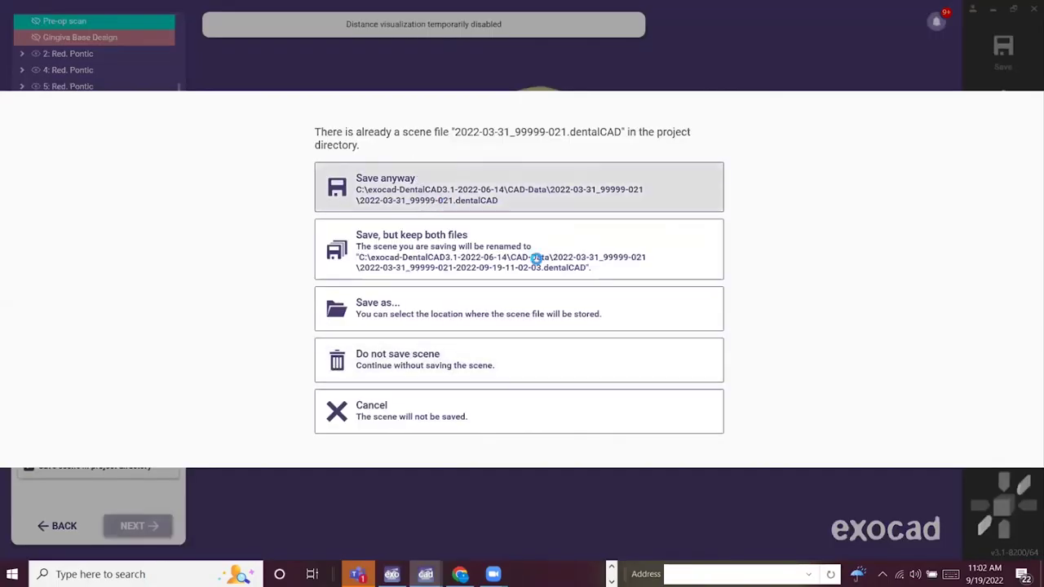
left_click(609, 270)
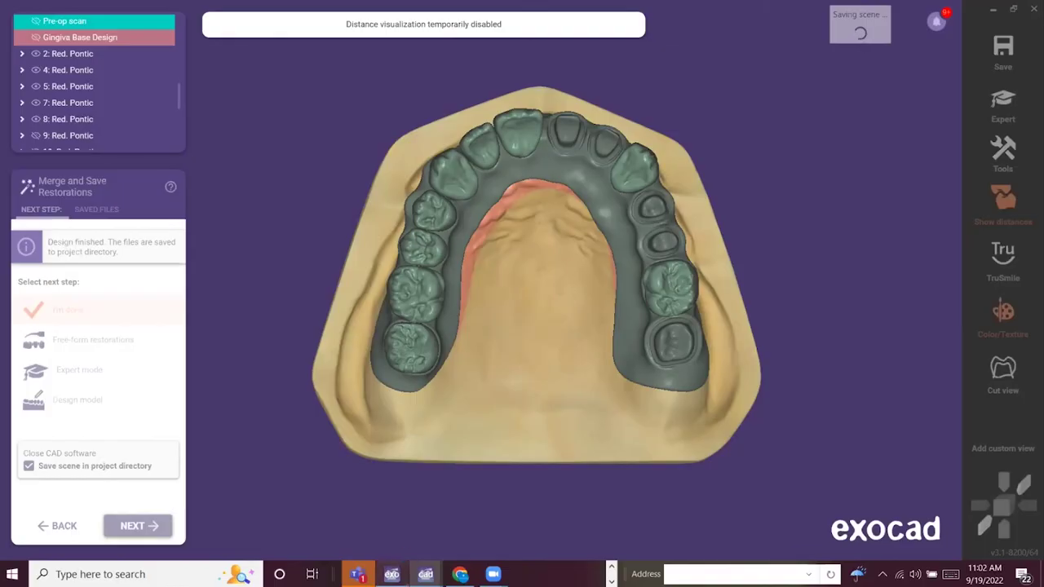
Switch to exocad DentalDB, open the project's folder in Explorer and review the saved STL files and their sizes.
mouse_move(392, 575)
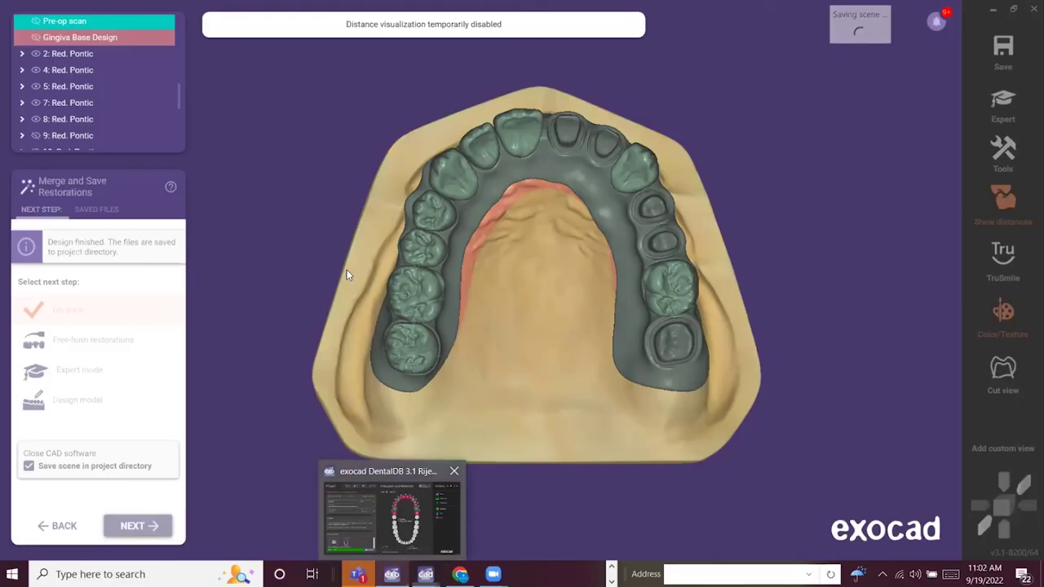
left_click(343, 522)
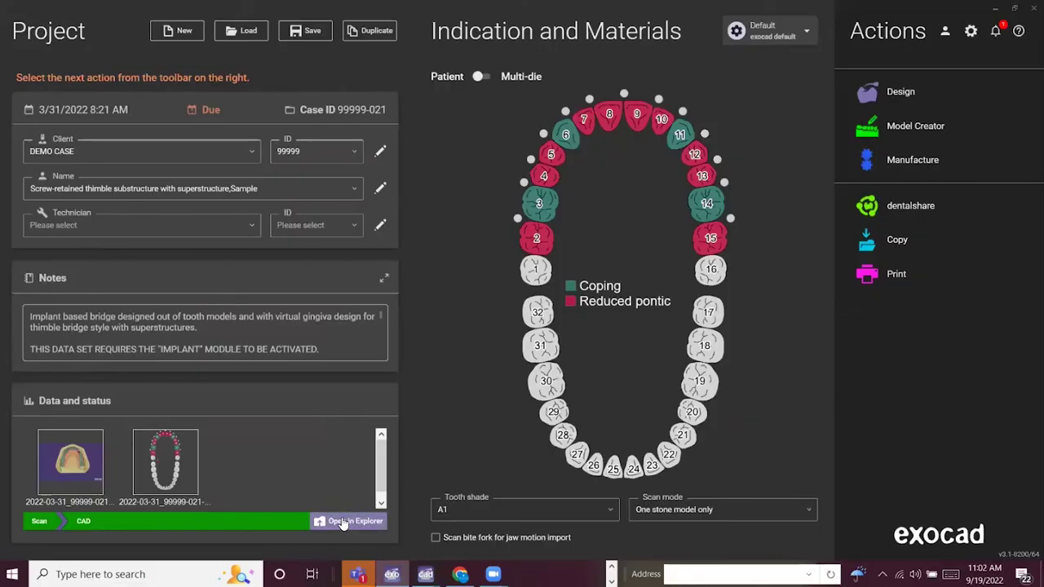
left_click(342, 522)
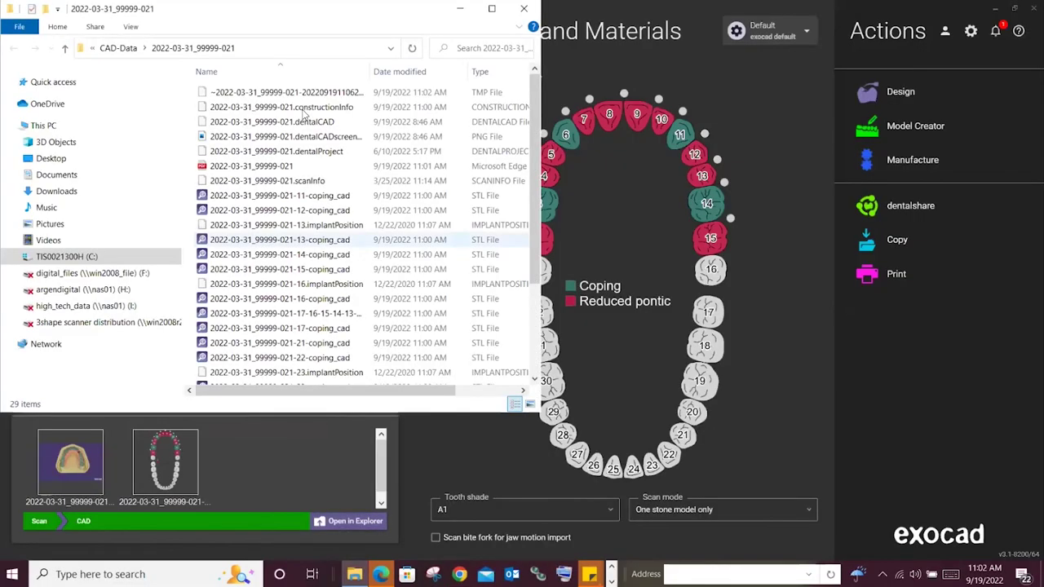
scroll(326, 208, "down", 1)
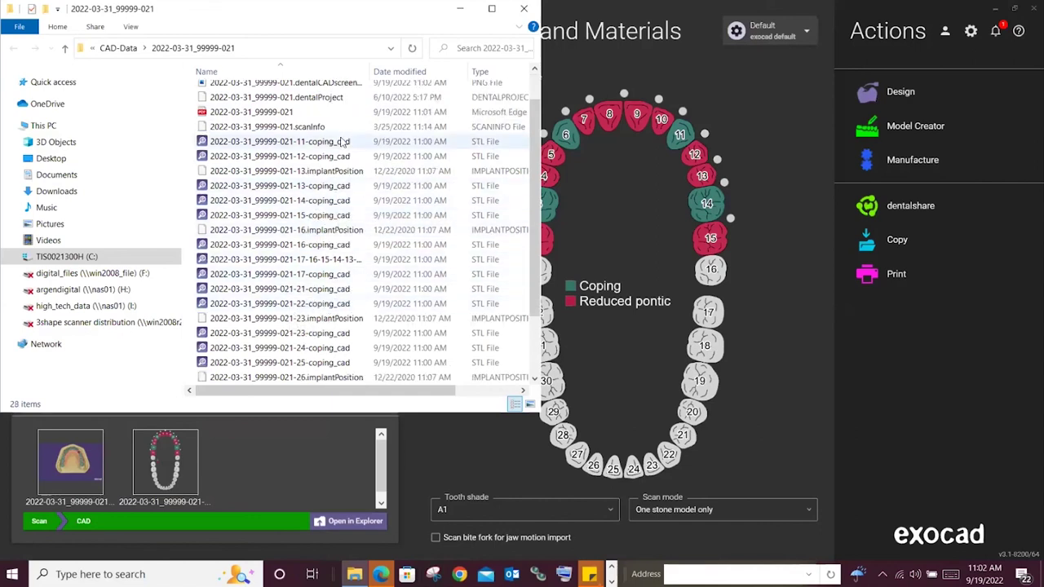
left_click_drag(297, 395, 371, 386)
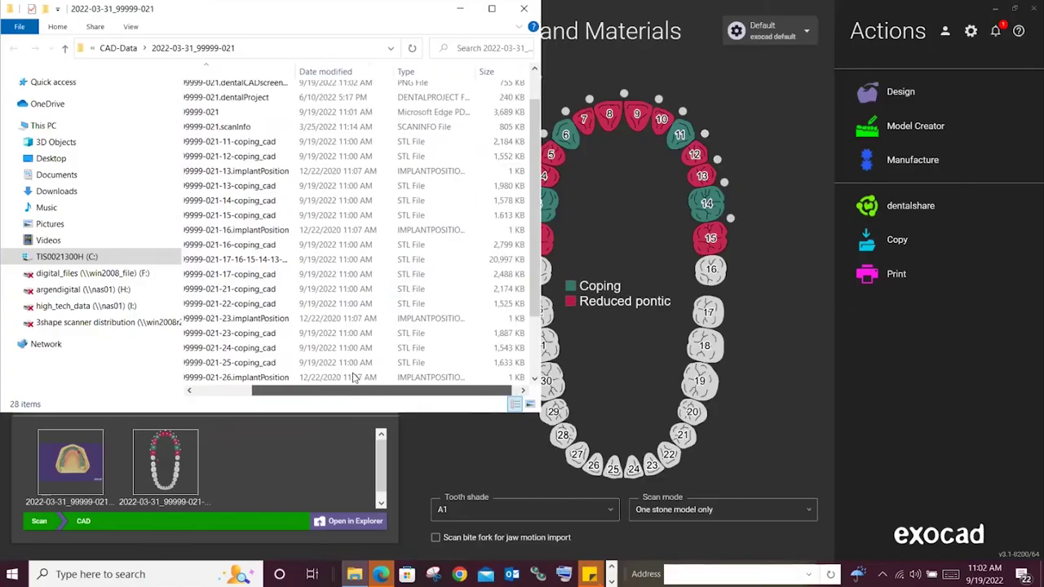
Inspect the merged substructure STL in ExoViewer3D from the occlusal side, then return to the DentalDB project window.
left_click(402, 264)
double_click(403, 264)
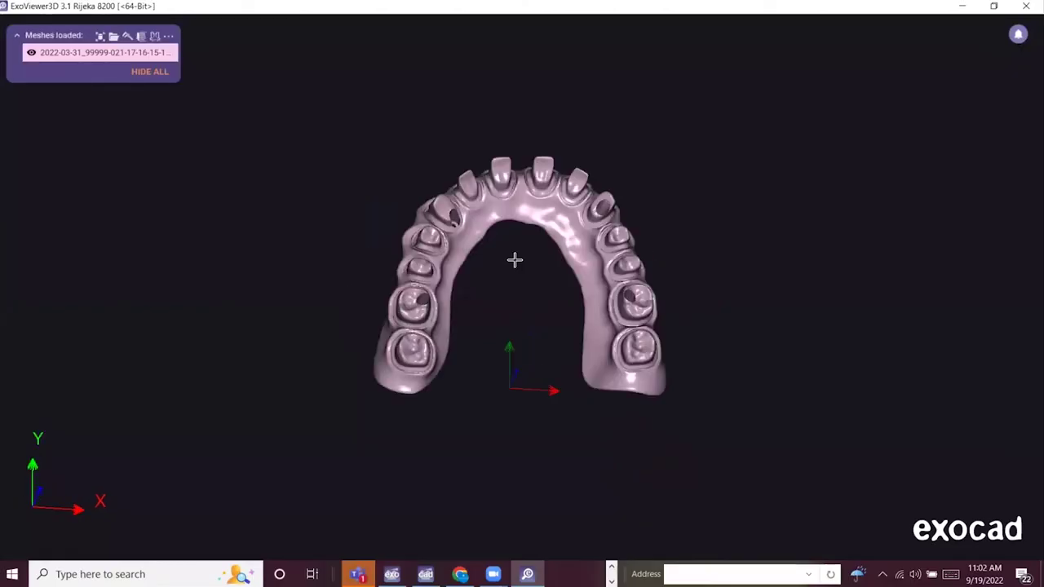
right_click_drag(571, 138, 574, 135)
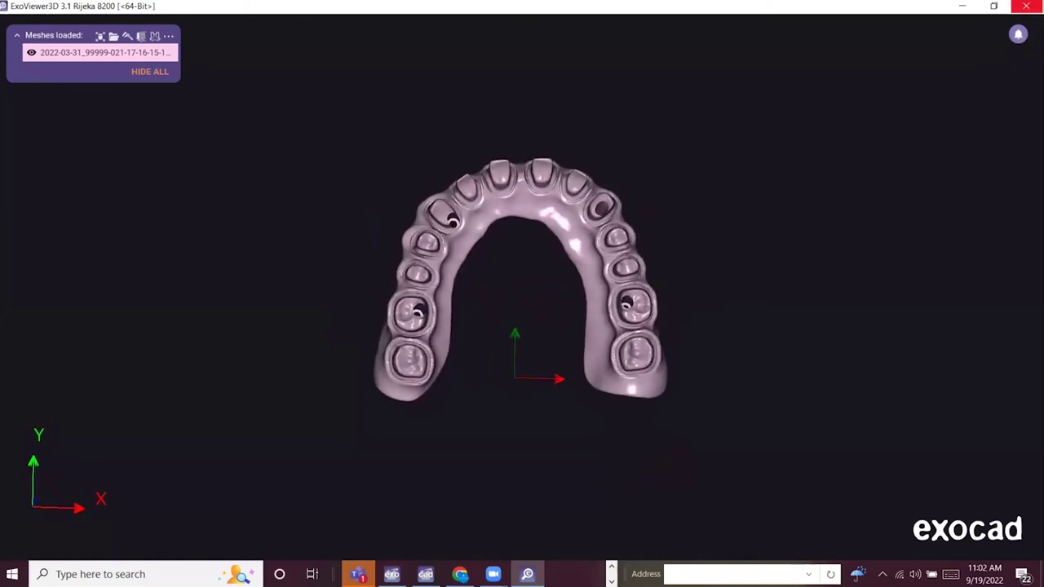
left_click(963, 6)
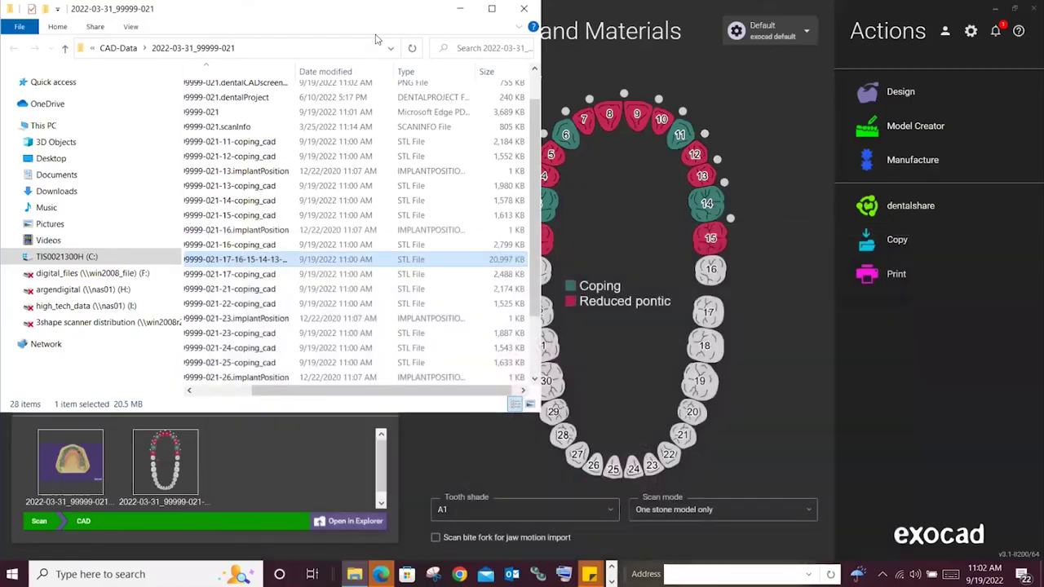
left_click(865, 74)
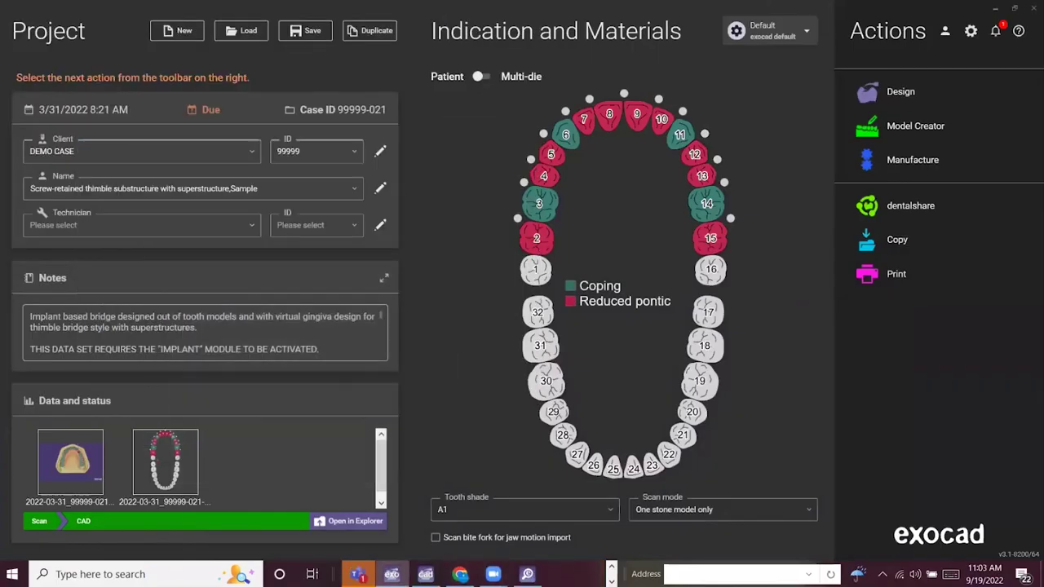
right_click(562, 574)
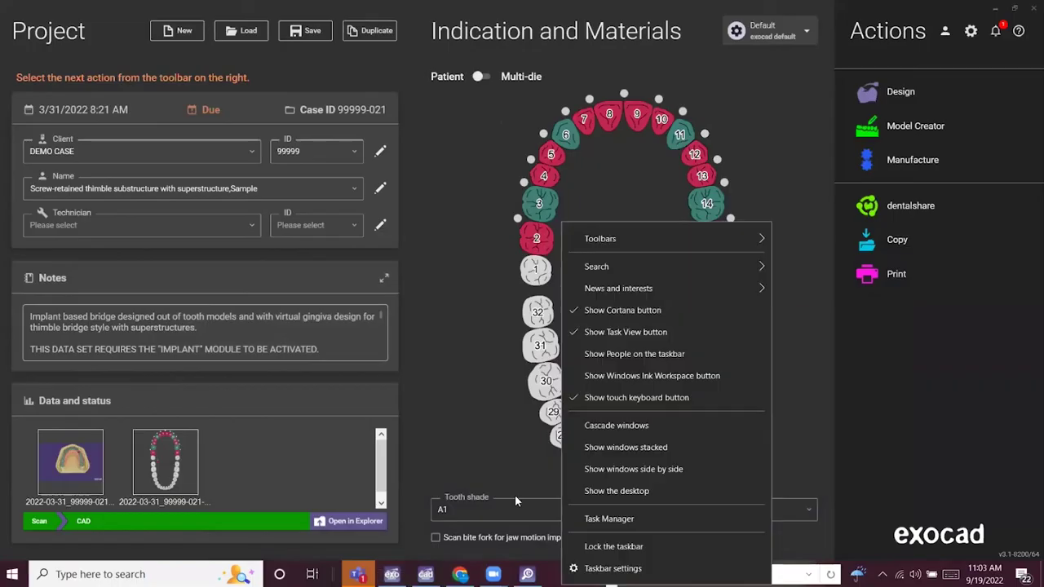
left_click(459, 237)
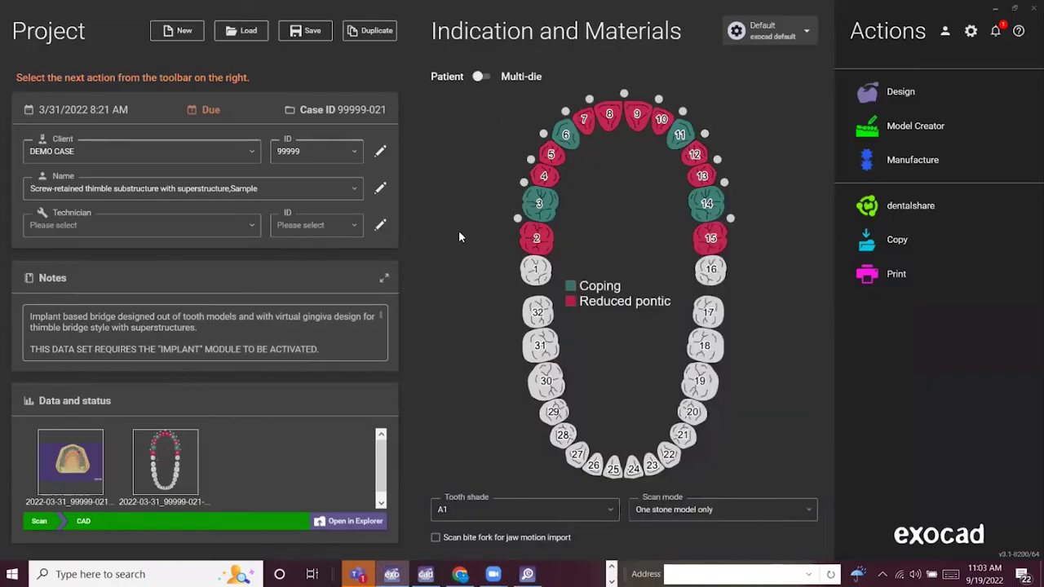